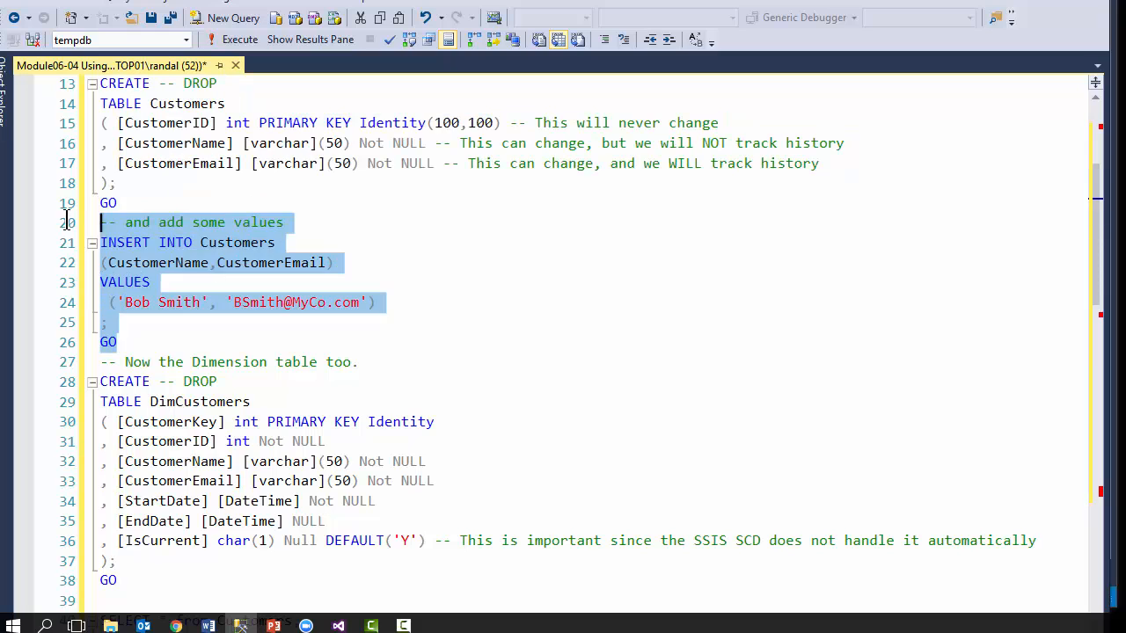
Step: Execute the INSERT statement that adds one customer row to the Customers table, and hide the results pane
left_click(233, 39)
left_click(309, 40)
Step: Run only the DROP TABLE DimCustomers portion of the script and hide the results pane
scroll(176, 264, "down", 2)
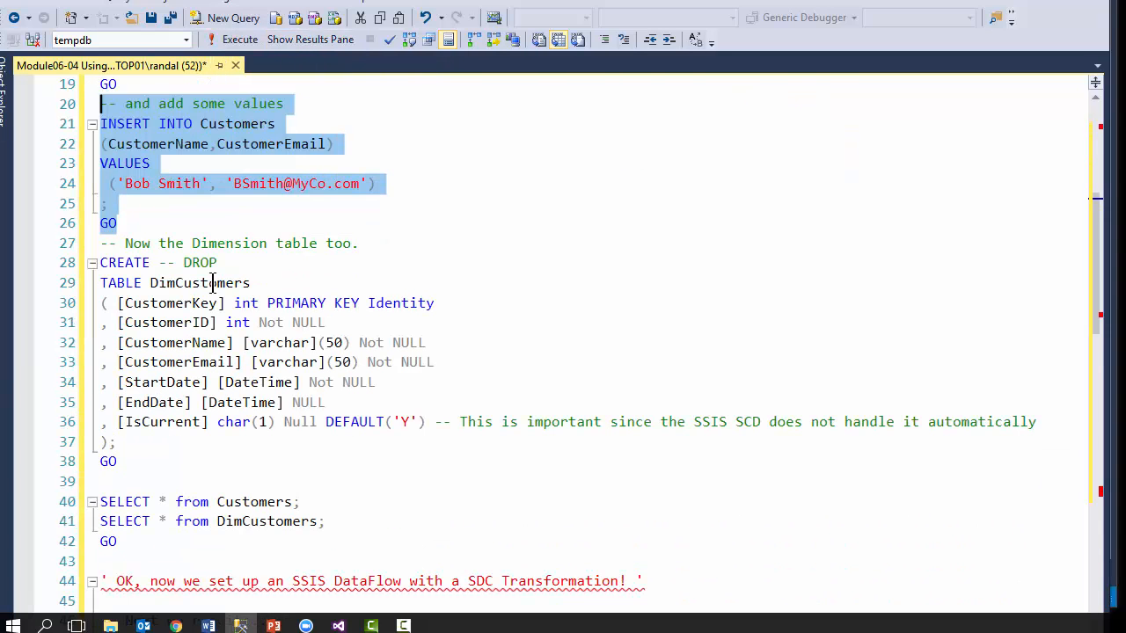
mouse_move(190, 244)
left_mouse_down()
mouse_move(257, 261)
mouse_move(193, 241)
mouse_move(183, 263)
left_mouse_up()
left_click(253, 239)
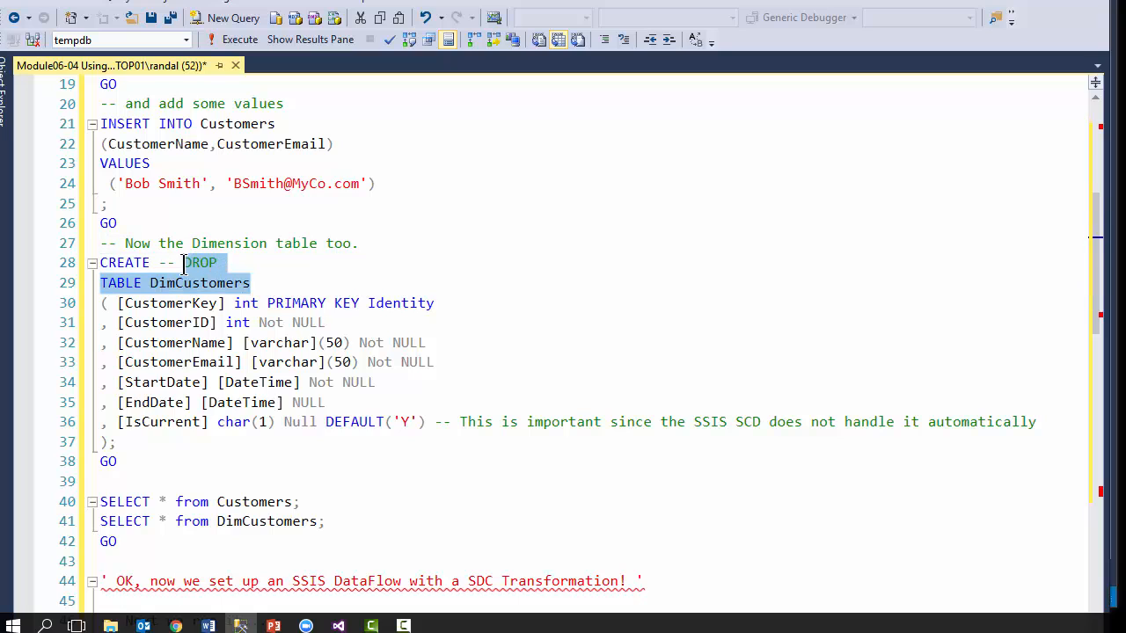
left_click(226, 39)
left_click(309, 40)
Step: Execute the full CREATE TABLE DimCustomers statement and hide the results pane
left_click(295, 302)
left_click_drag(159, 487, 63, 251)
left_click(226, 40)
left_click(308, 41)
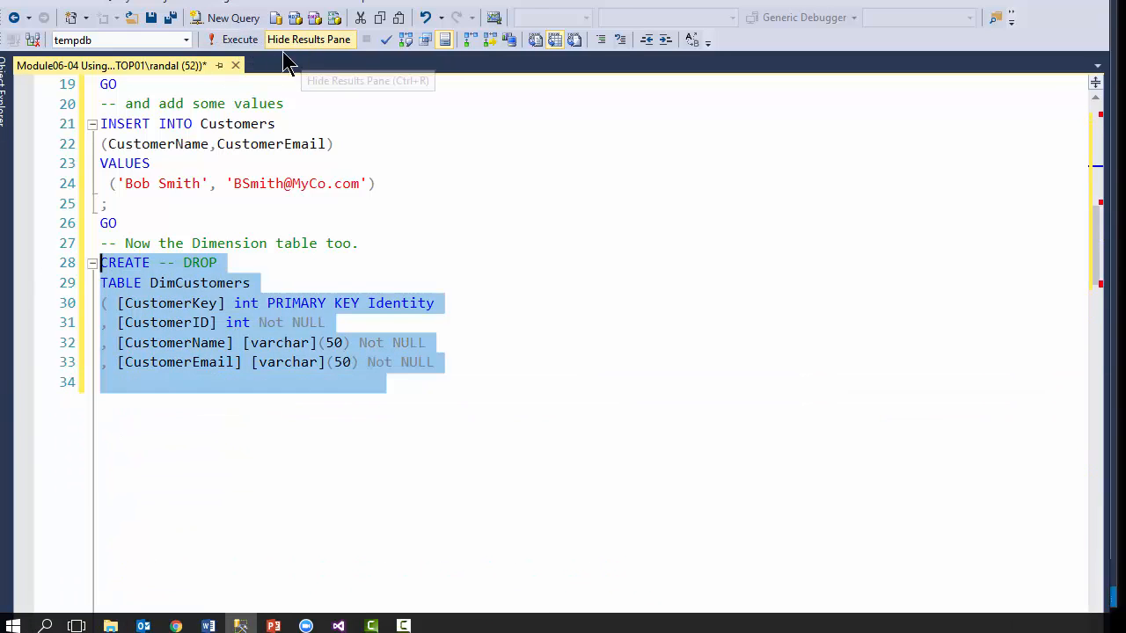
Step: Run the SELECT queries on Customers and DimCustomers and select the customer row in the results
scroll(256, 352, "down", 3)
left_click_drag(169, 358, 98, 322)
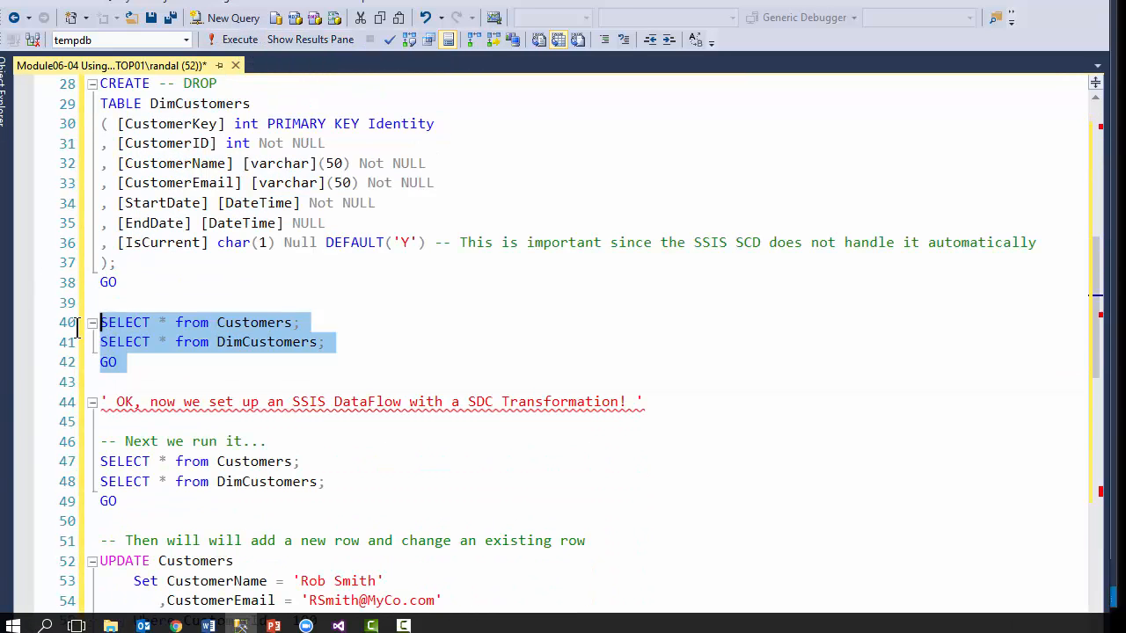
left_click(226, 40)
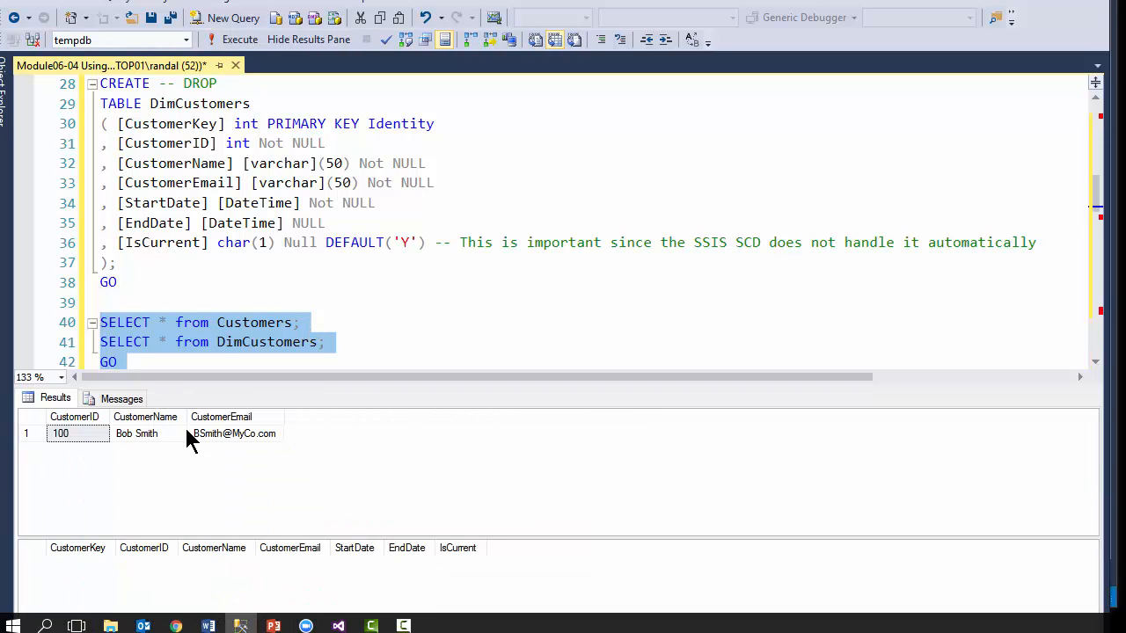
left_click(35, 434)
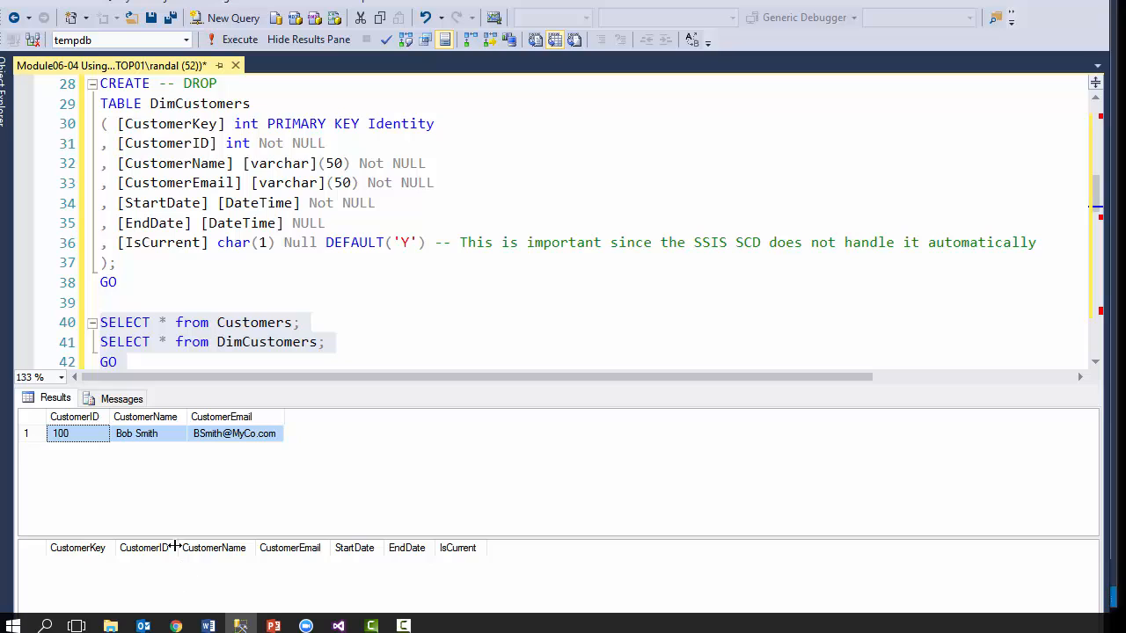
Step: Save the SQL script and highlight the line 44 note about setting up an SSIS DataFlow
left_click_drag(433, 243, 45, 205)
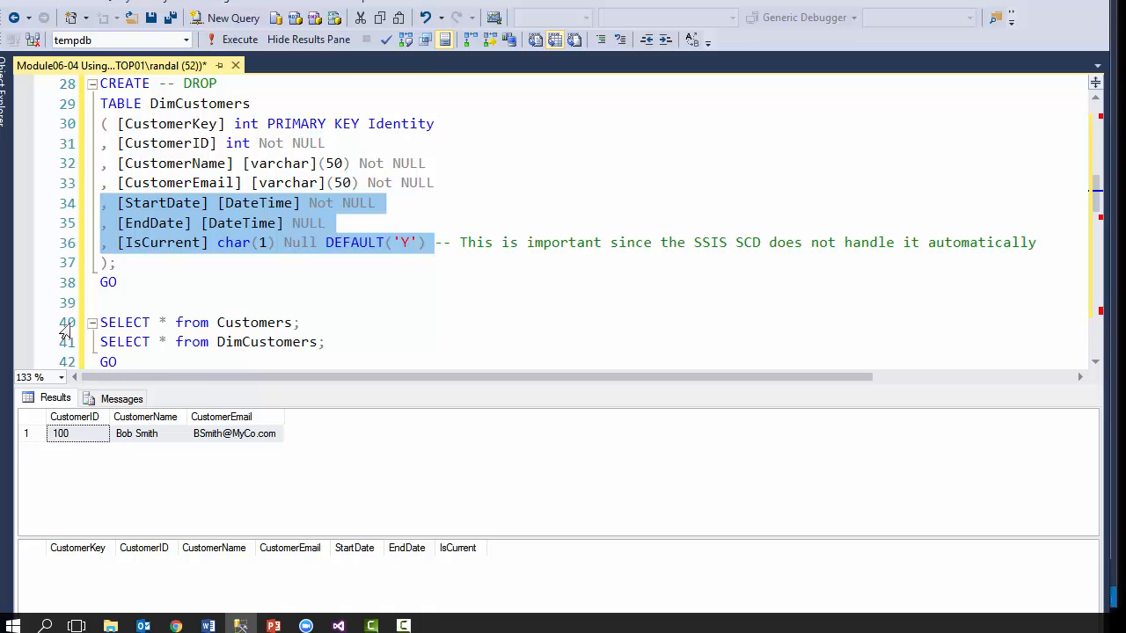
left_click(151, 17)
left_click(445, 242)
scroll(202, 244, "down", 2)
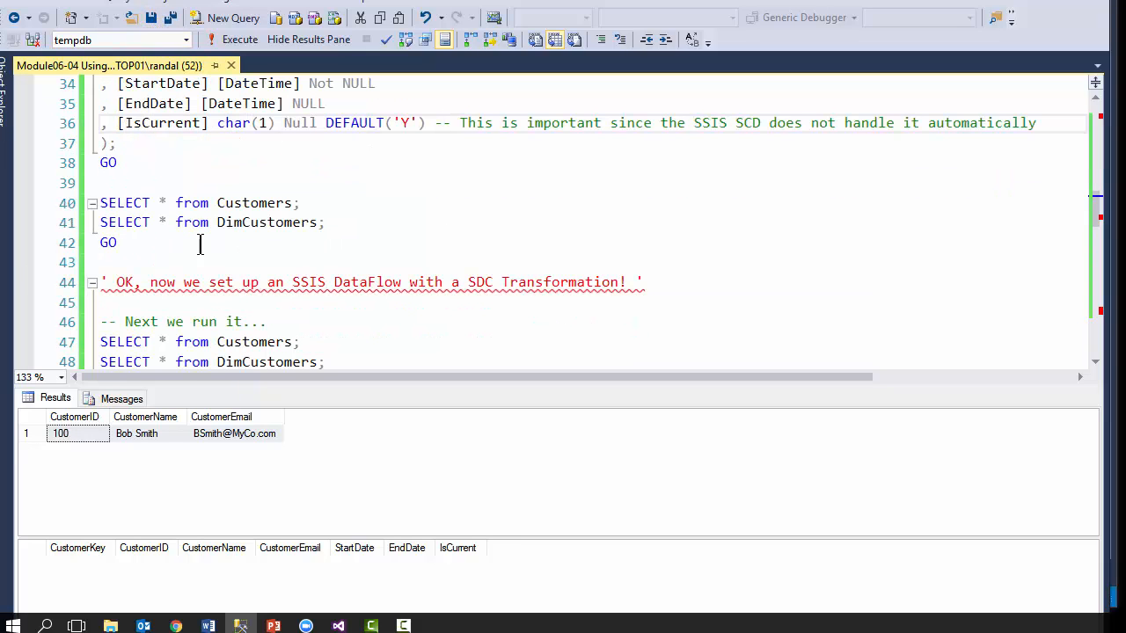
left_click_drag(761, 286, 100, 282)
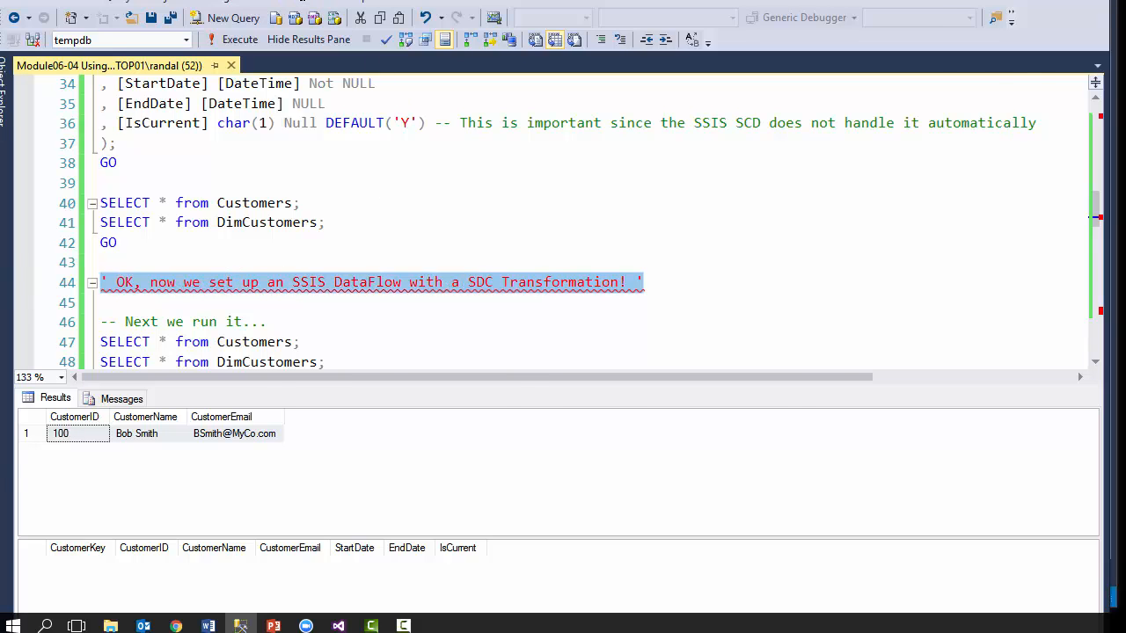
Step: Switch to Visual Studio, show the SSIS Toolbox and open the SCD Transformation Data Flow Task
key("alt+Tab")
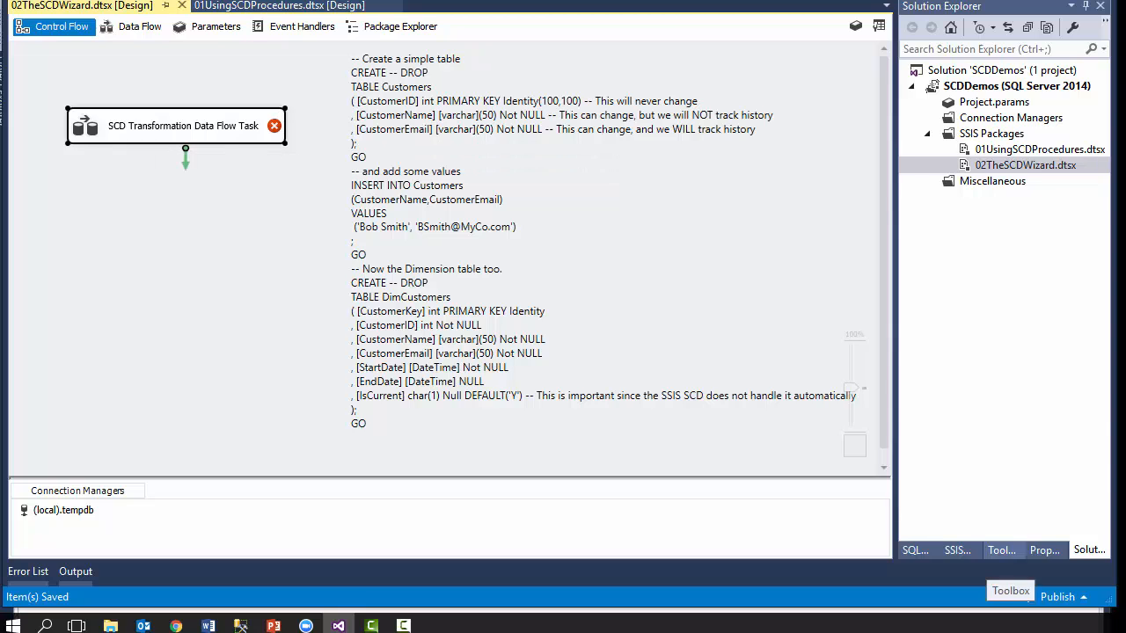
left_click(958, 550)
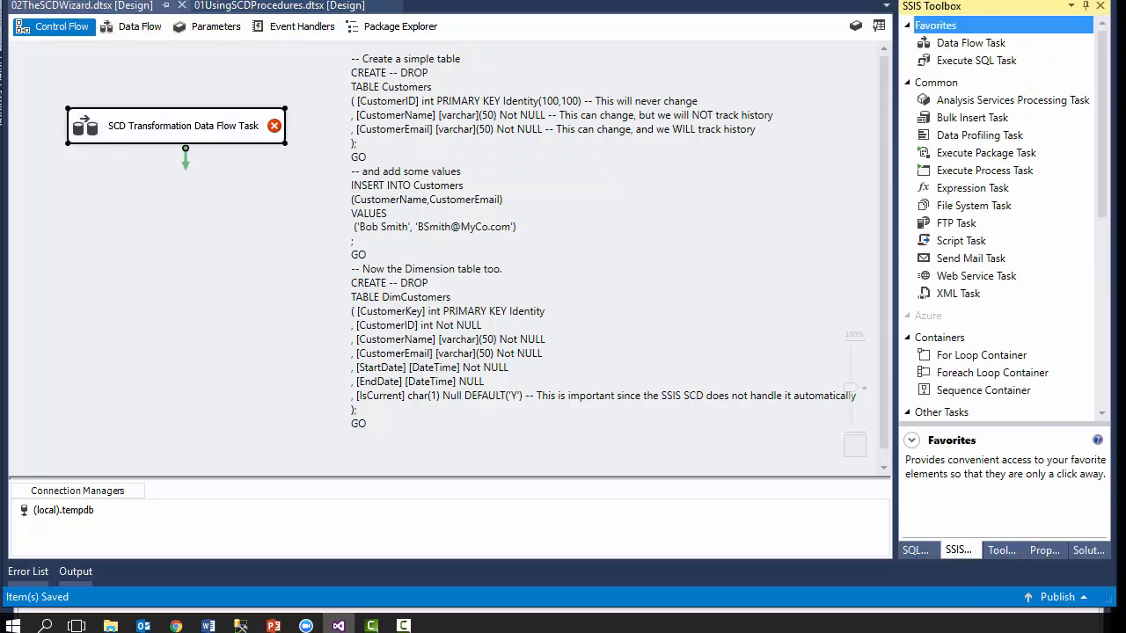
double_click(163, 132)
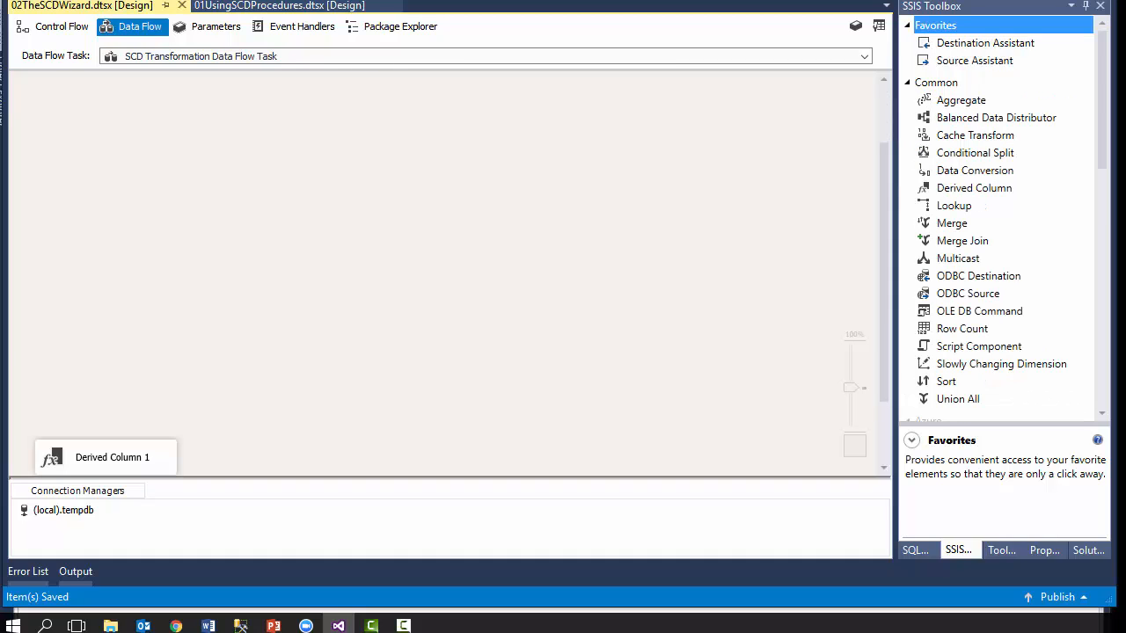
Step: Delete all existing components from the SCD Transformation data flow
scroll(444, 273, "down", 2)
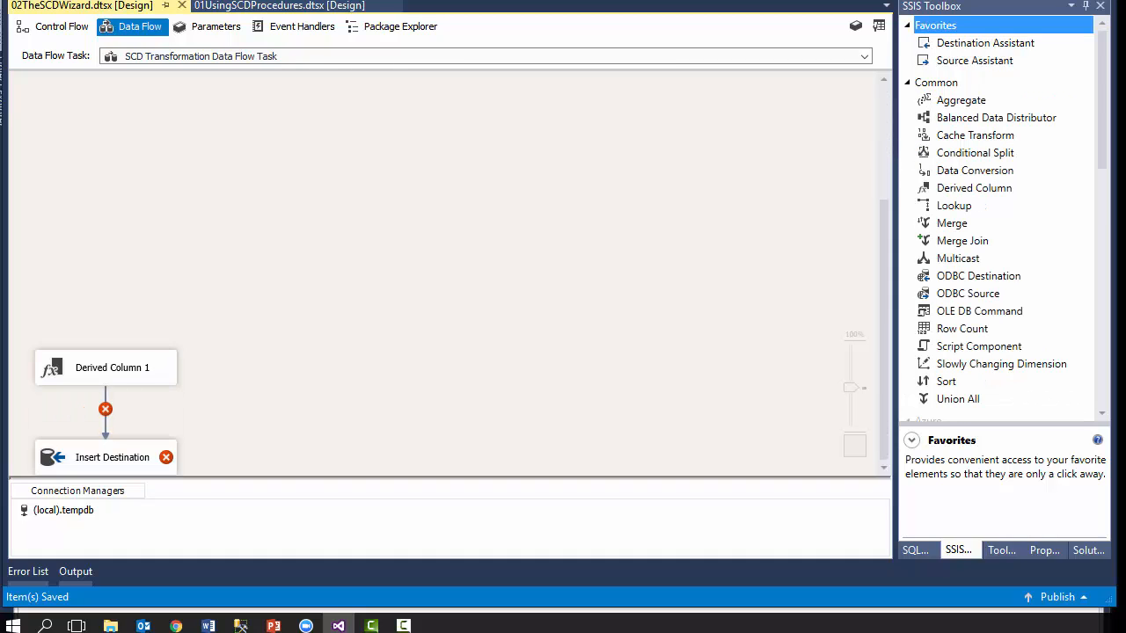
key("ctrl+a")
key("Delete")
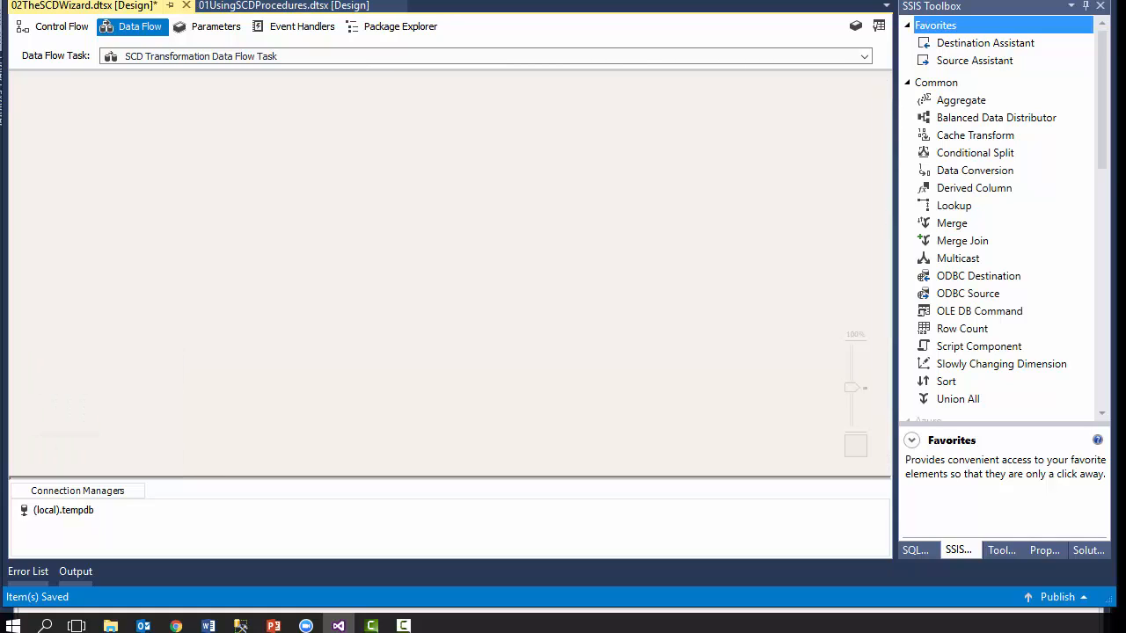
Step: Add a SQL Server source to the data flow using the existing (local).tempdb connection manager
left_click(975, 61)
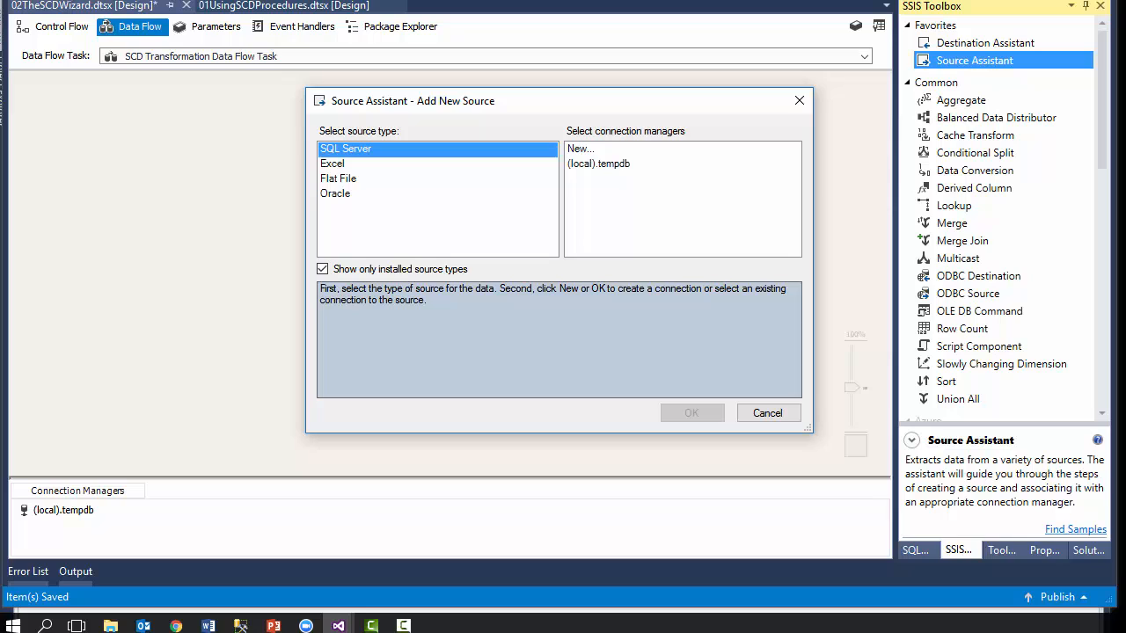
left_click(599, 165)
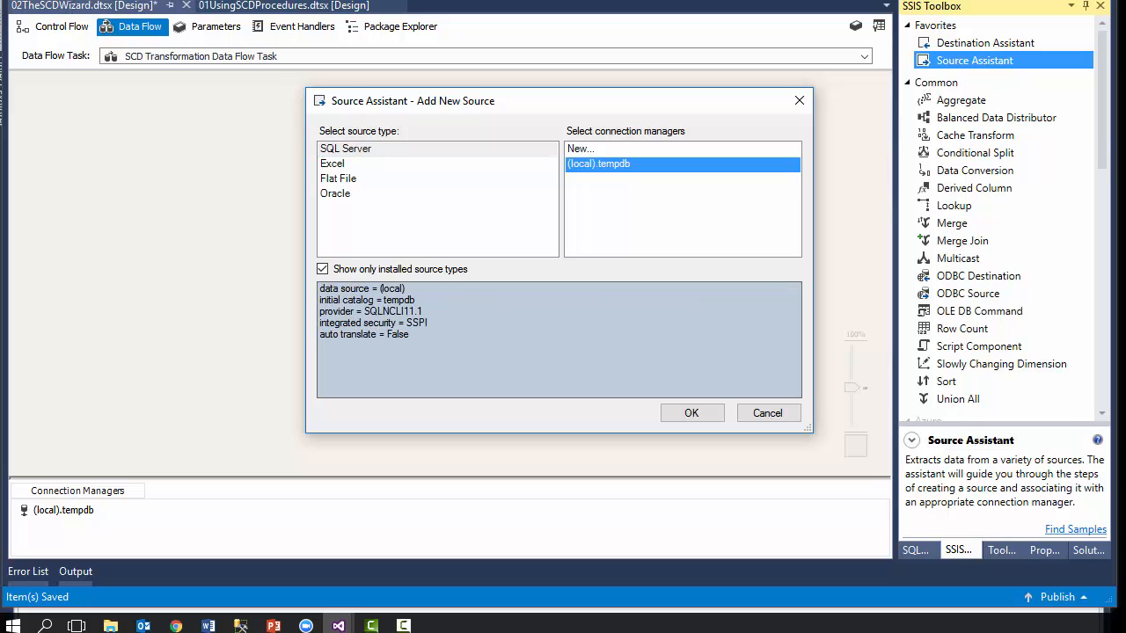
left_click(345, 148)
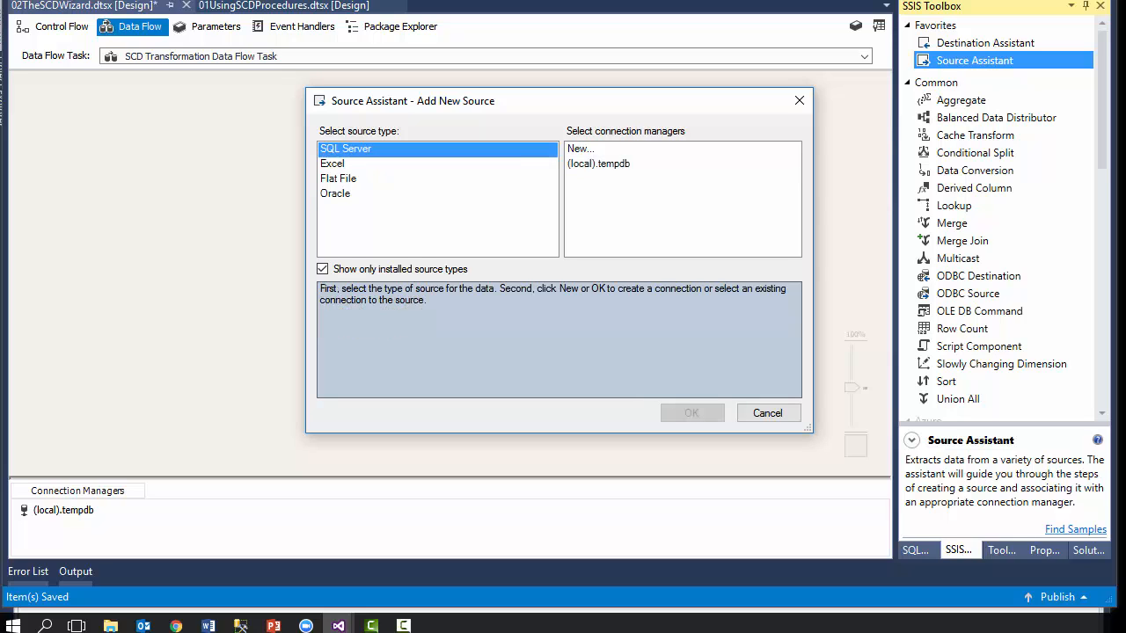
left_click(333, 164)
left_click(346, 148)
left_click(581, 149)
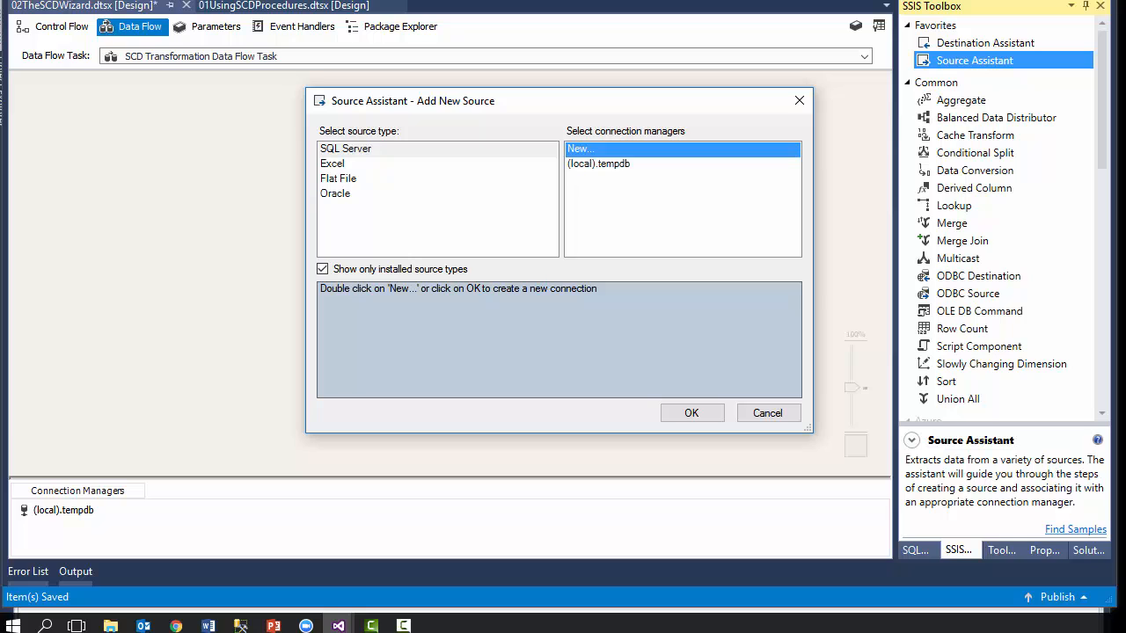
left_click(345, 149)
left_click(598, 164)
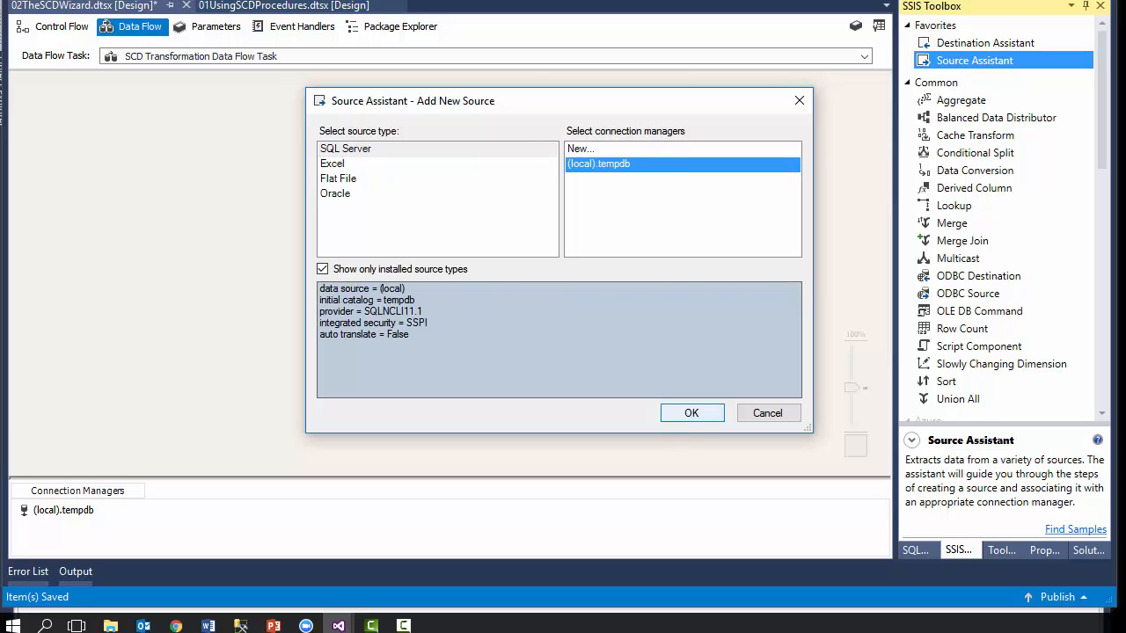
left_click(693, 414)
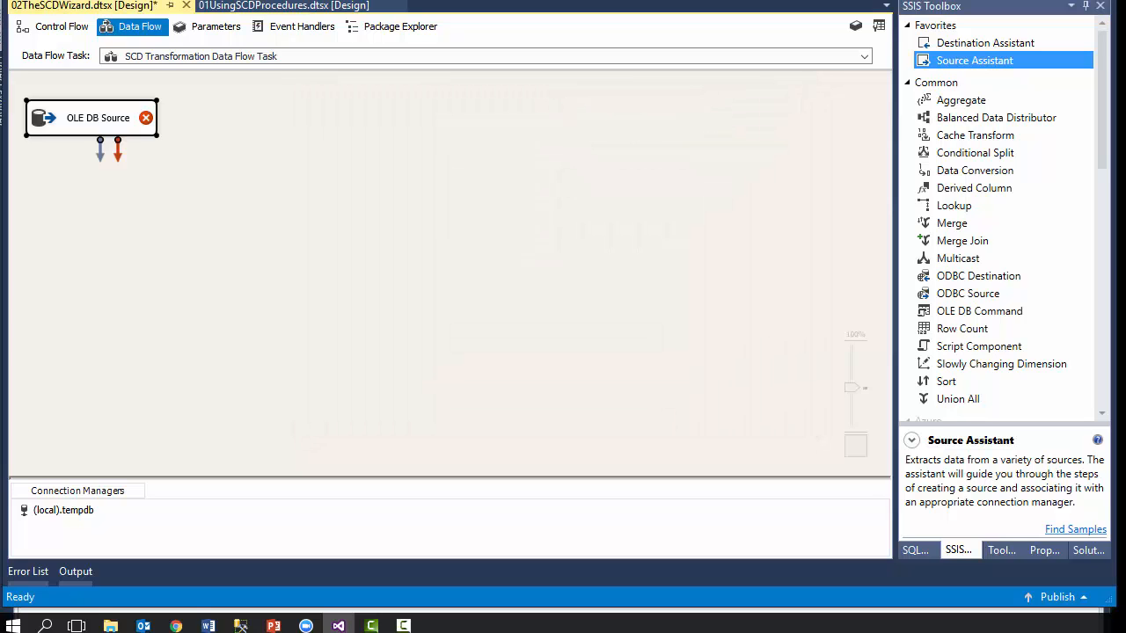
Step: Configure the OLE DB Source to read from the [dbo].[Customers] table with all of its columns
left_click(88, 122)
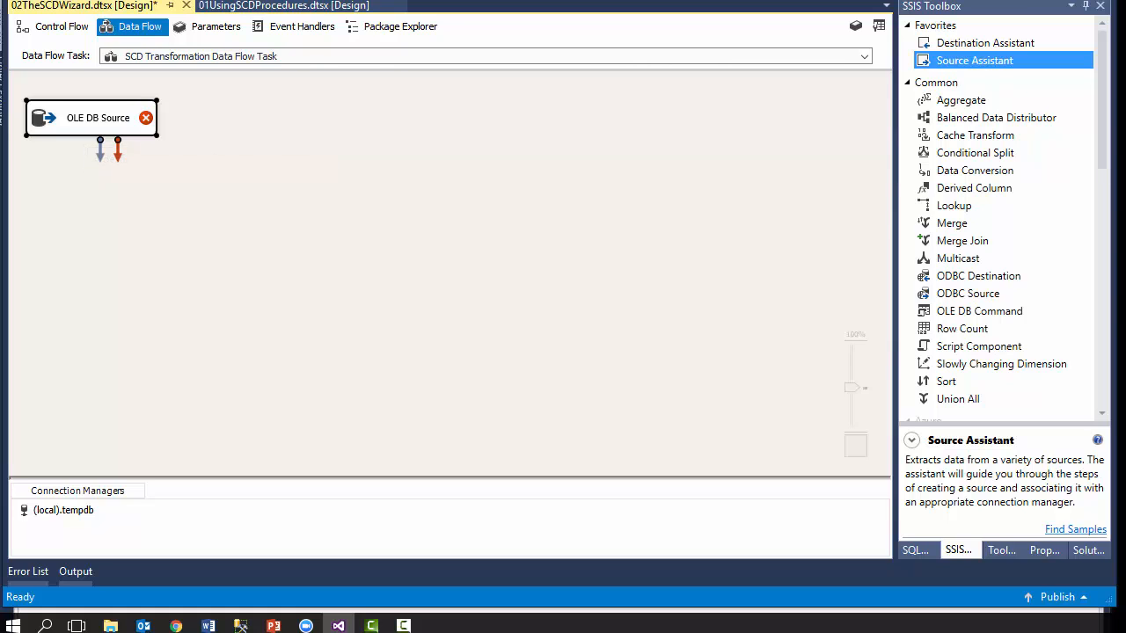
left_click(101, 152)
left_click(72, 173)
double_click(95, 118)
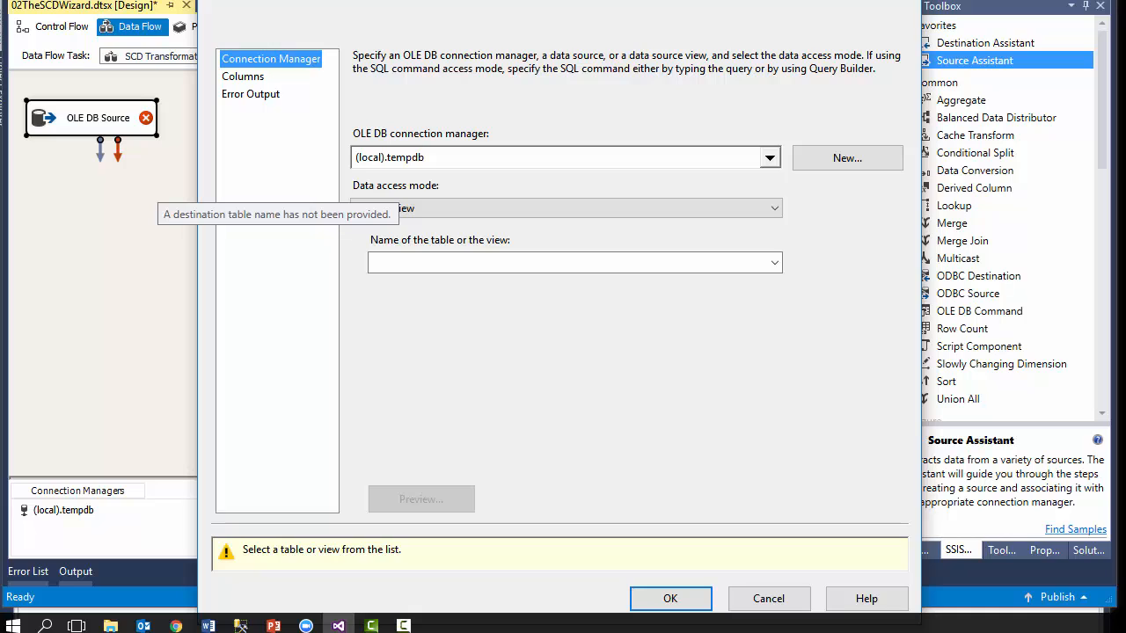
left_click(774, 208)
left_click(774, 209)
left_click(774, 263)
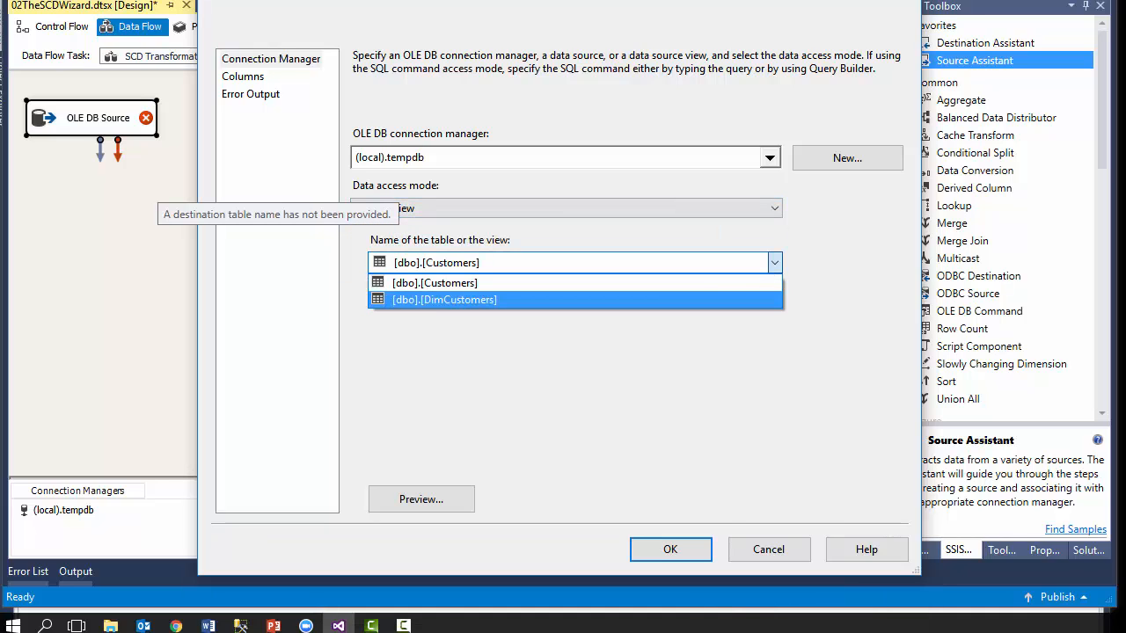
left_click(440, 283)
left_click(242, 77)
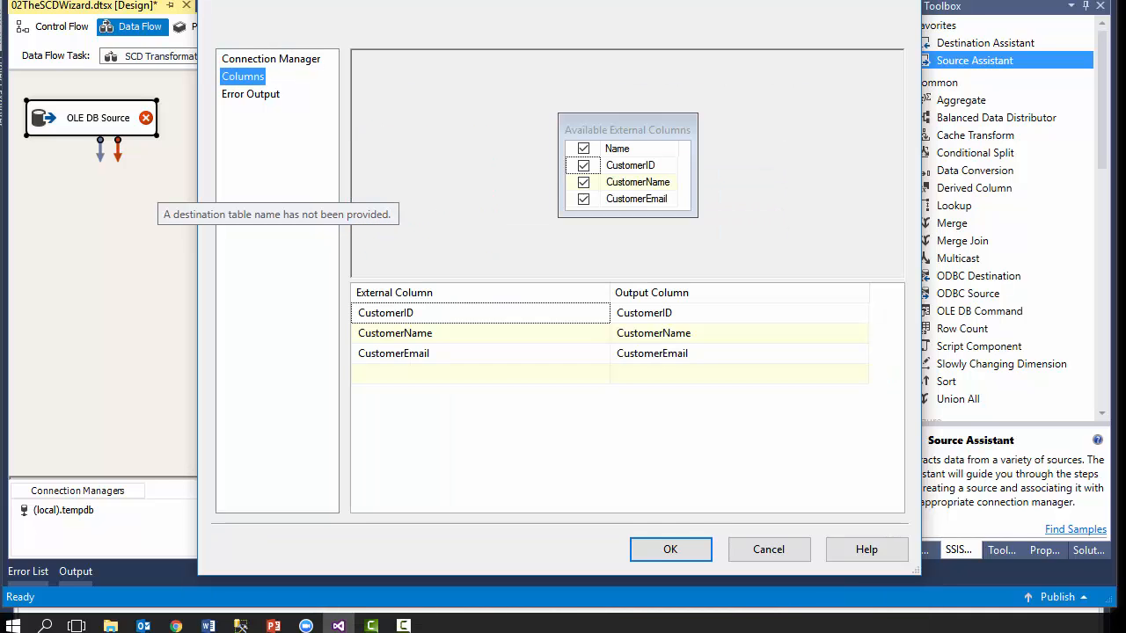
left_click(670, 549)
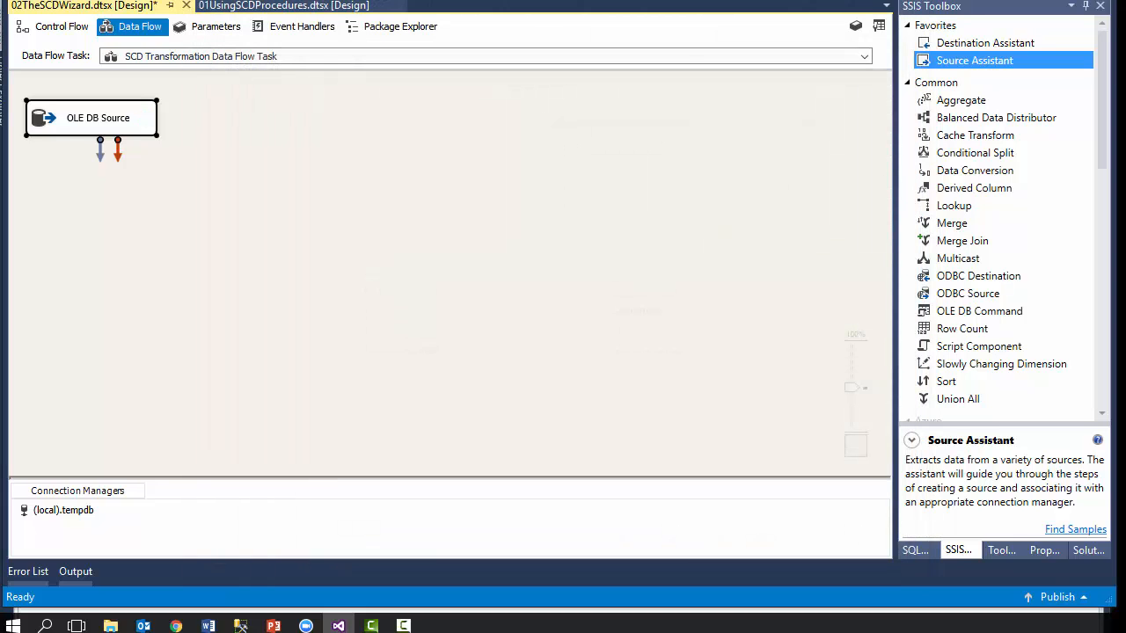
Step: Add a Slowly Changing Dimension transformation beside the OLE DB Source and connect the source's data output to it
left_click(1001, 364)
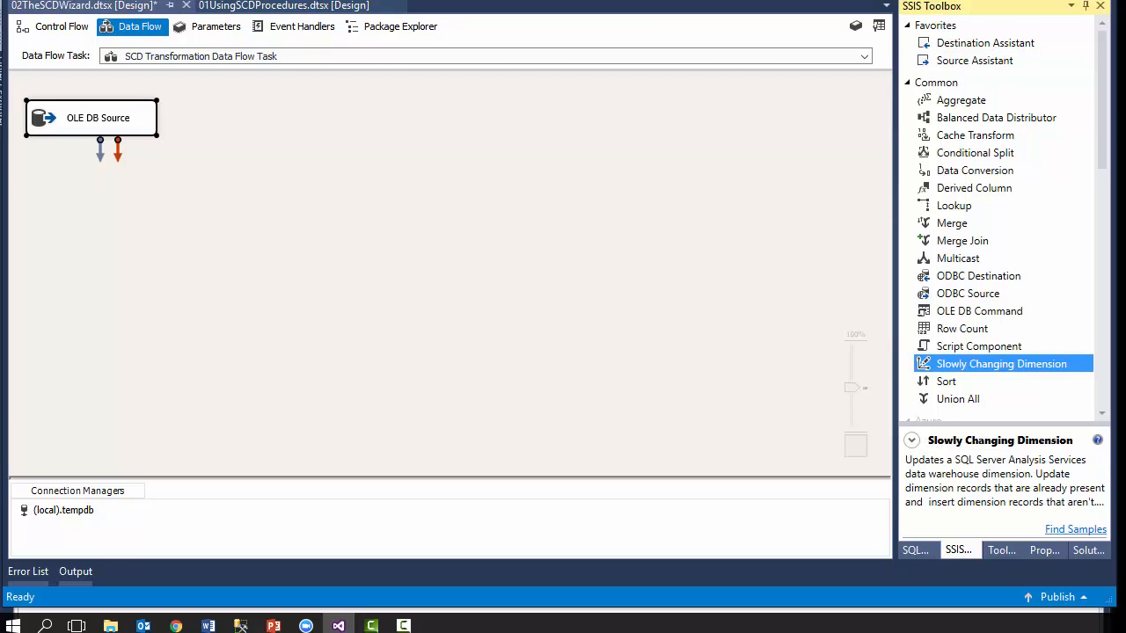
key("Return")
left_click(95, 119)
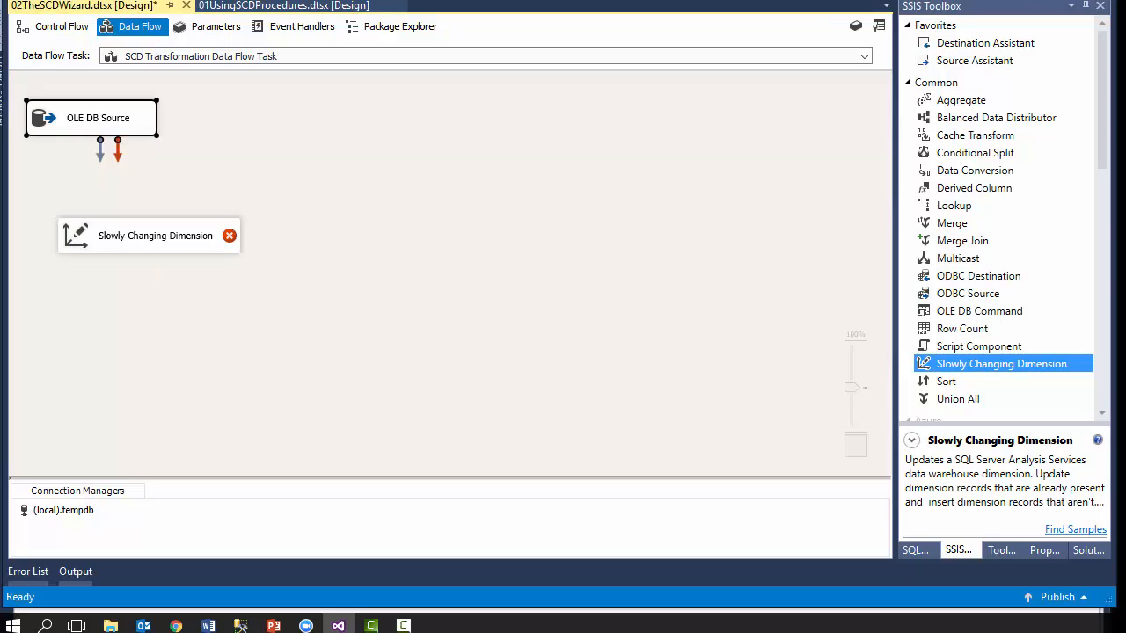
left_click_drag(149, 236, 277, 121)
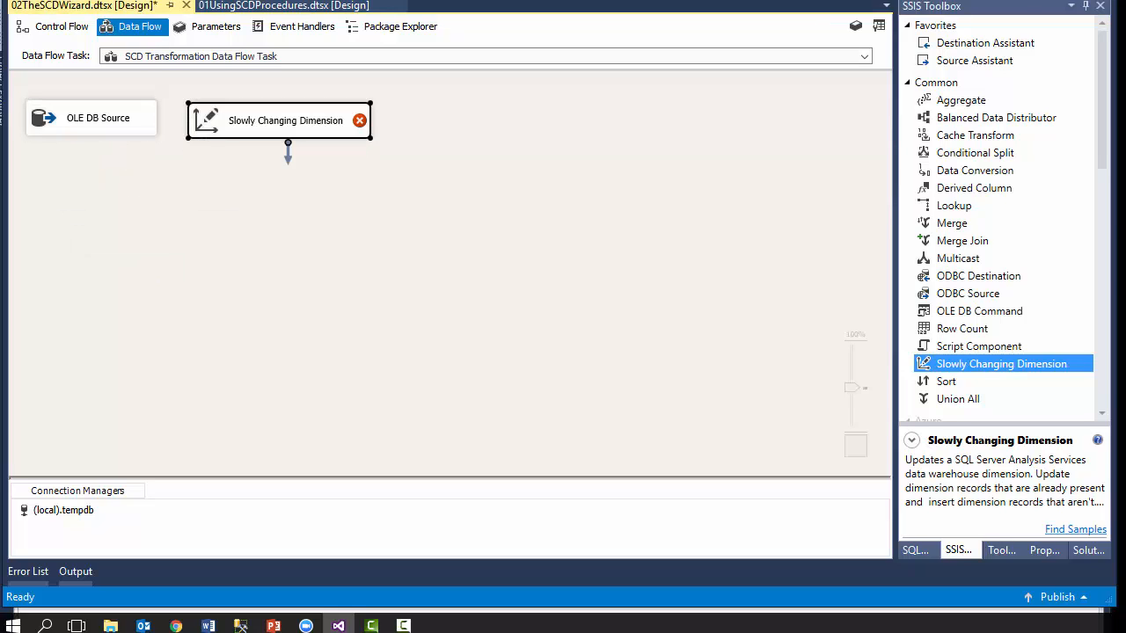
left_click(95, 119)
left_click_drag(98, 145, 269, 124)
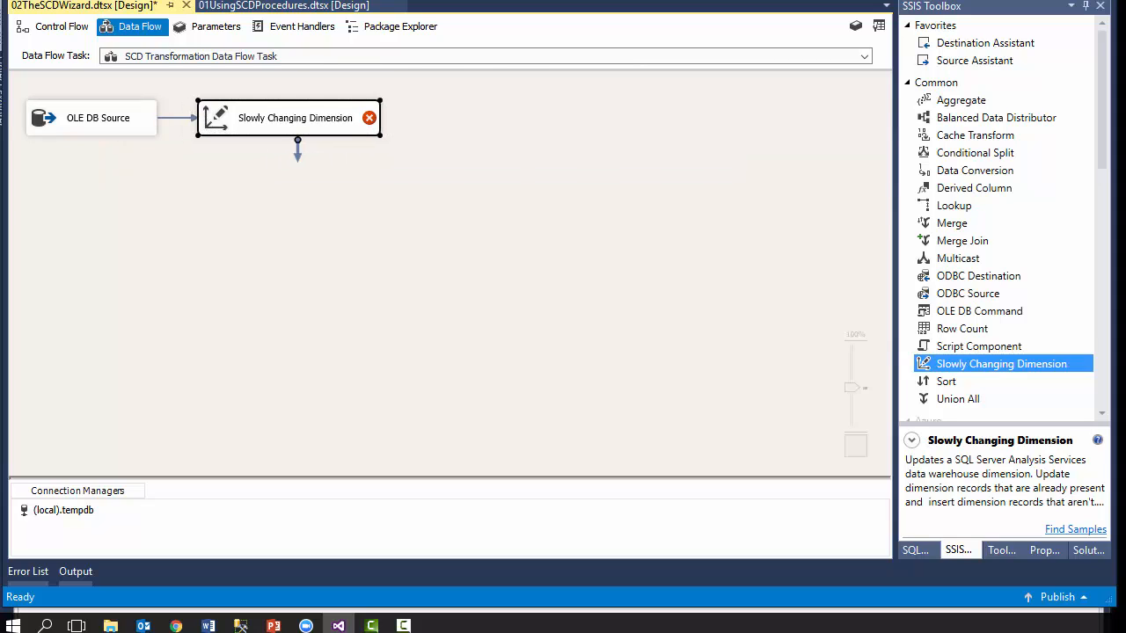
Step: Open the Slowly Changing Dimension Wizard and choose [dbo].[DimCustomers] as the dimension table
right_click(266, 117)
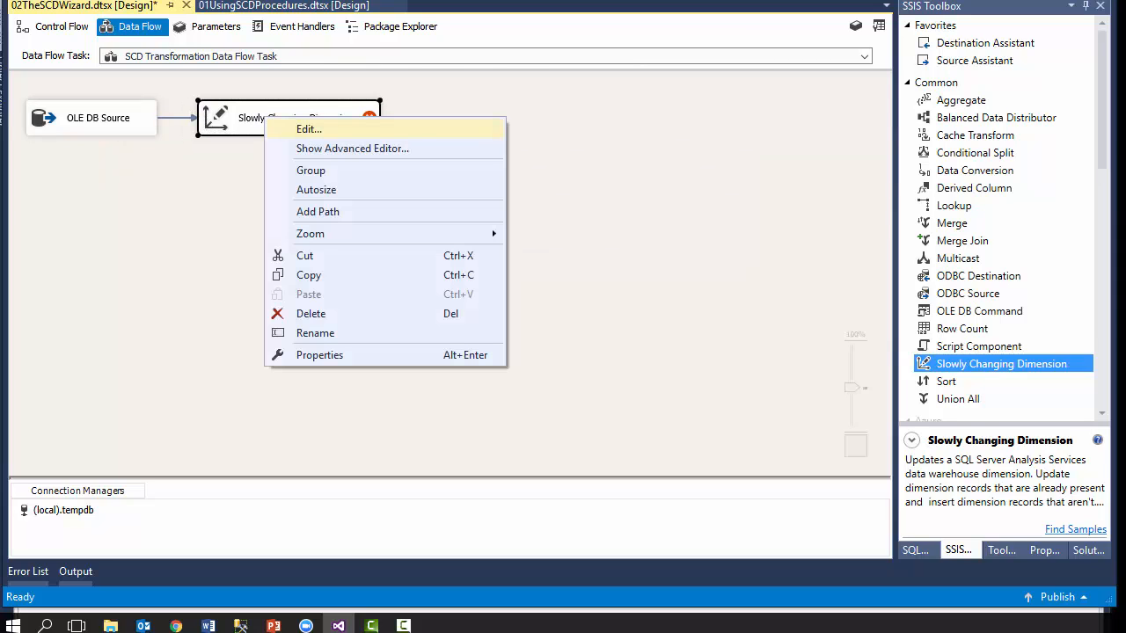
left_click(309, 129)
left_click_drag(408, 0, 417, 34)
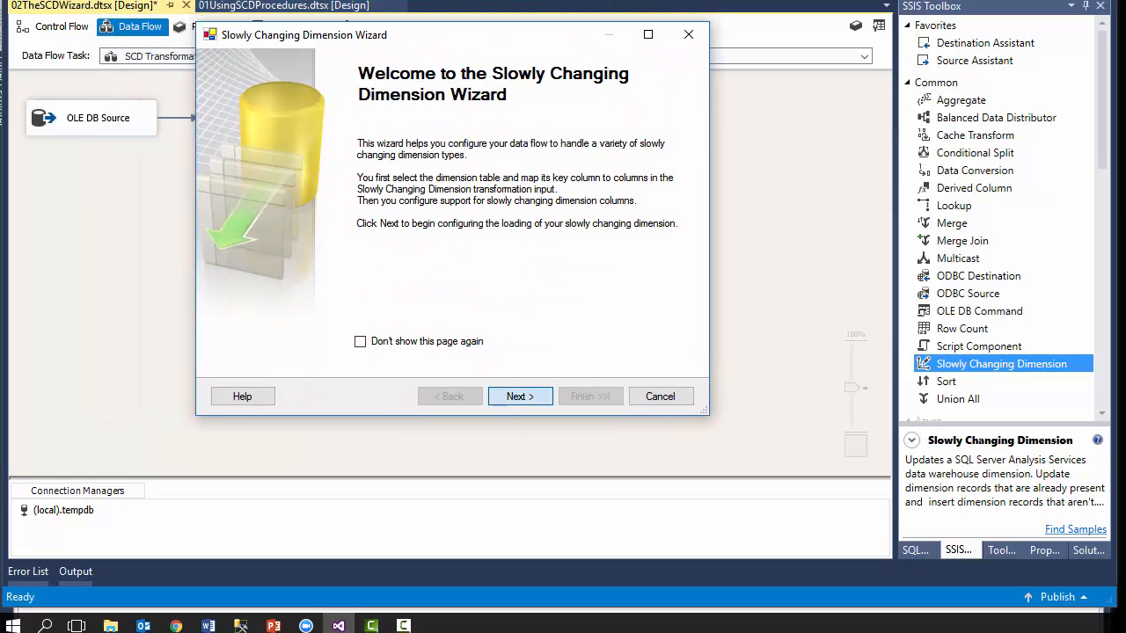
left_click(520, 396)
left_click(693, 173)
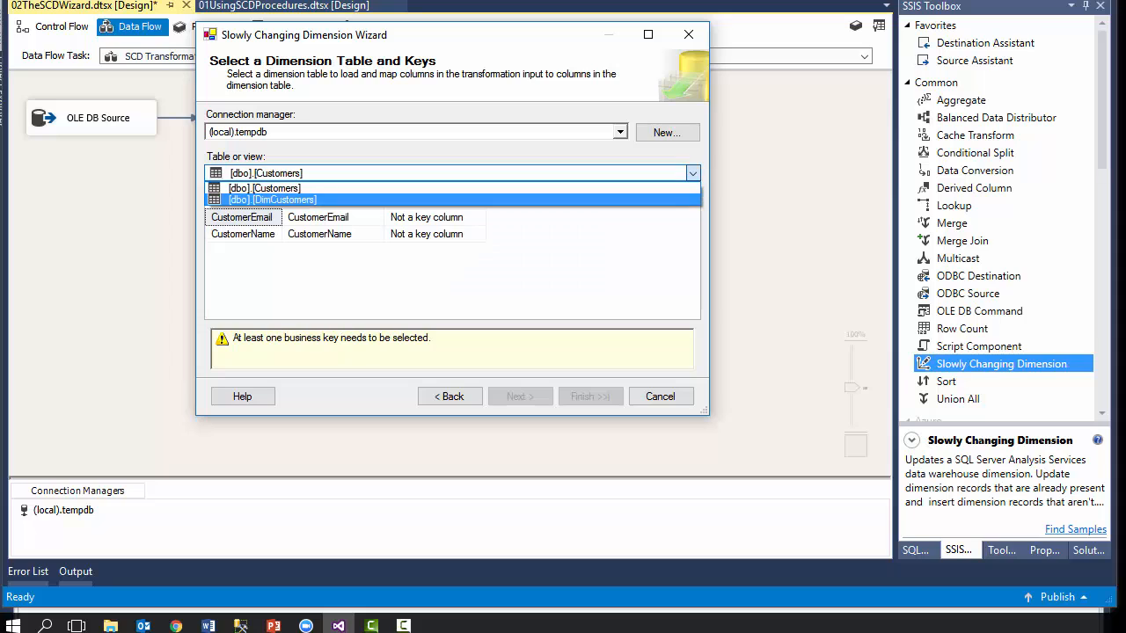
left_click(273, 200)
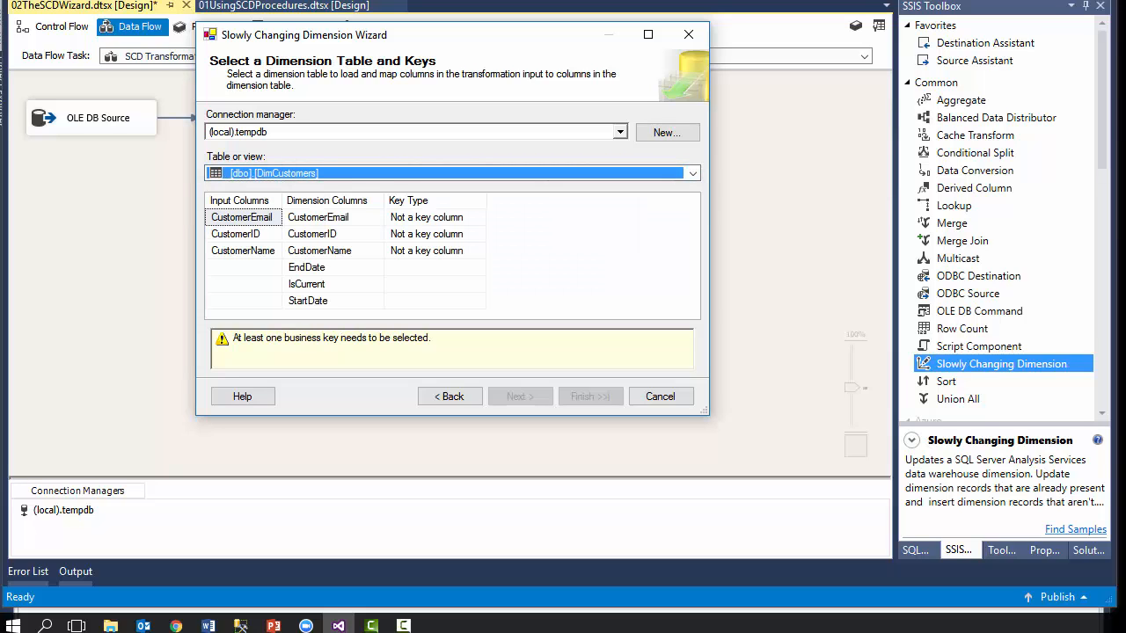
Step: Set the key type of the CustomerID column to Business key
left_click(236, 234)
left_click(426, 234)
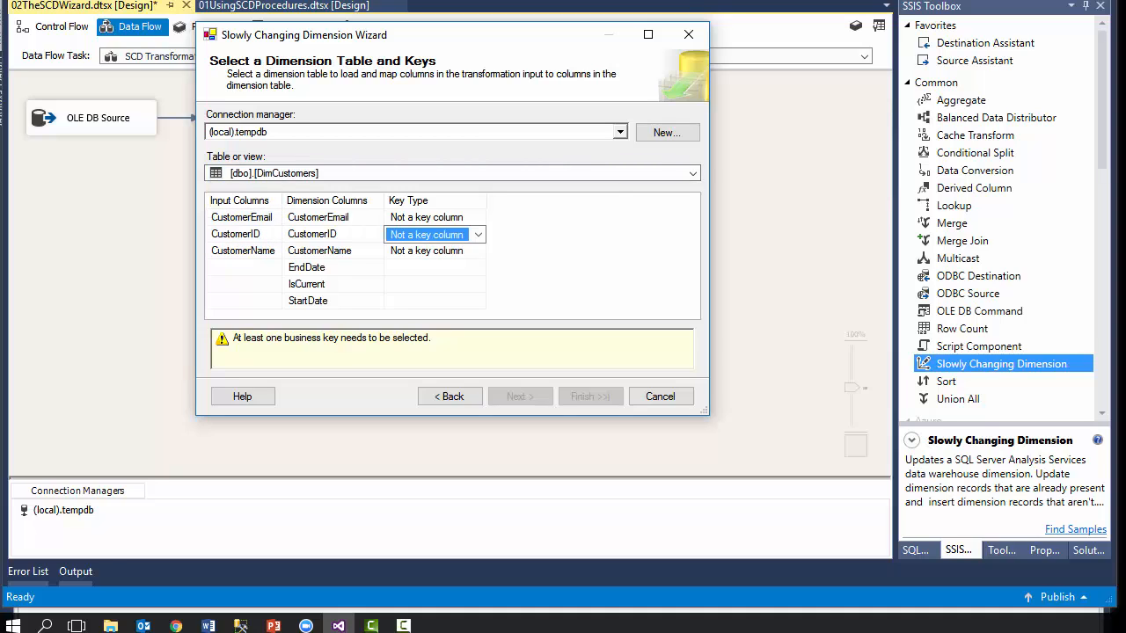
left_click(477, 235)
left_click(418, 264)
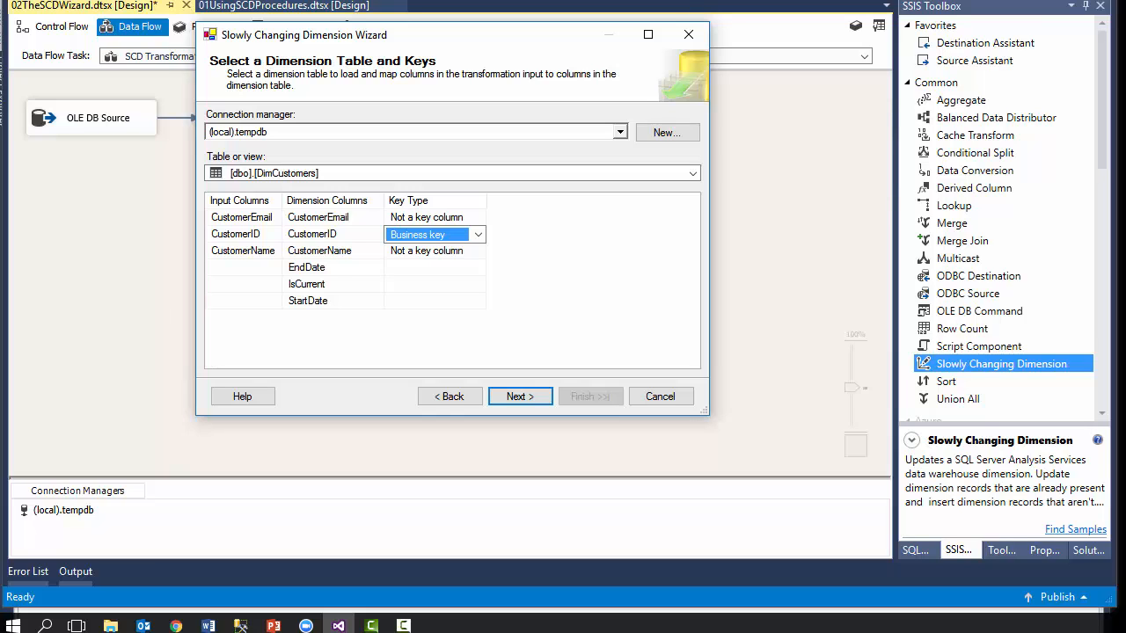
Step: Keep CustomerEmail as Not a key column and continue to the change types for the dimension columns
key("Escape")
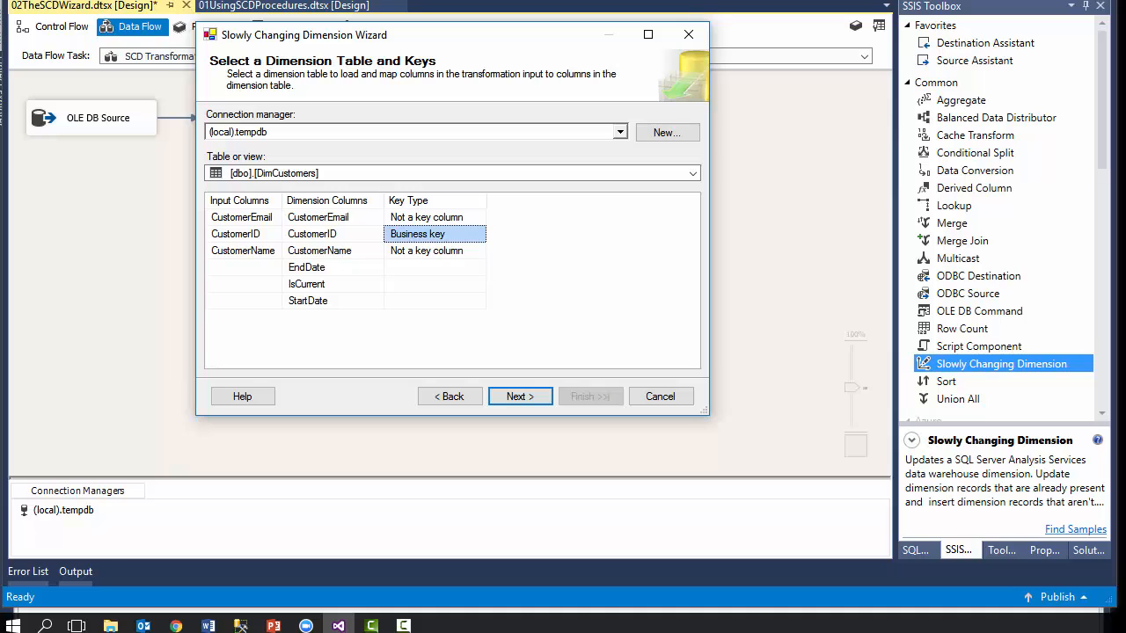
left_click(479, 218)
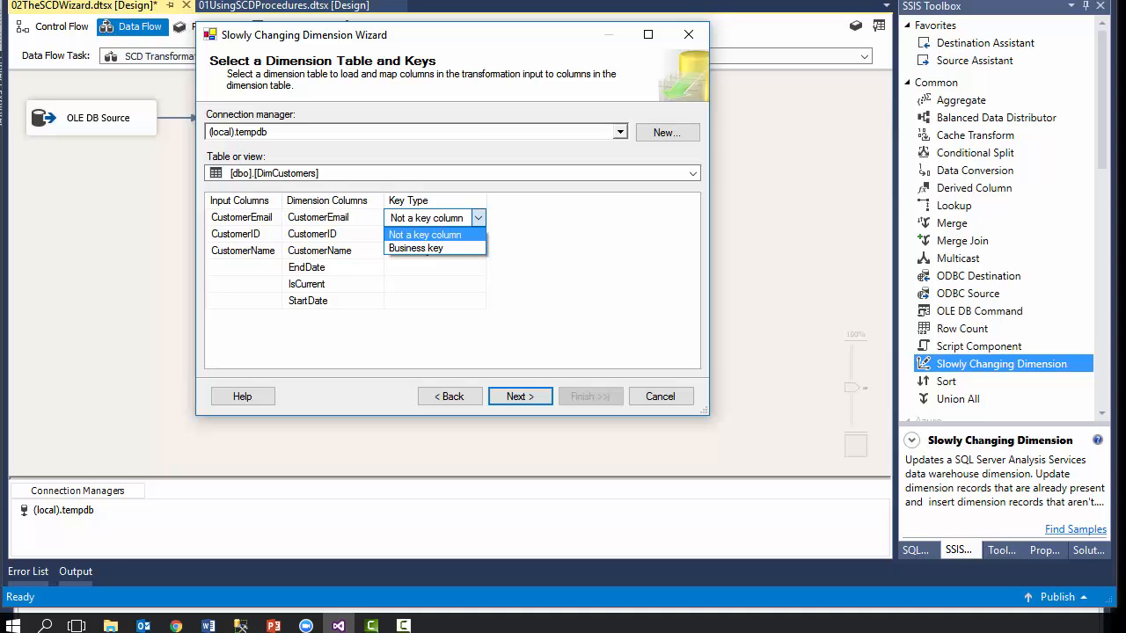
left_click(478, 218)
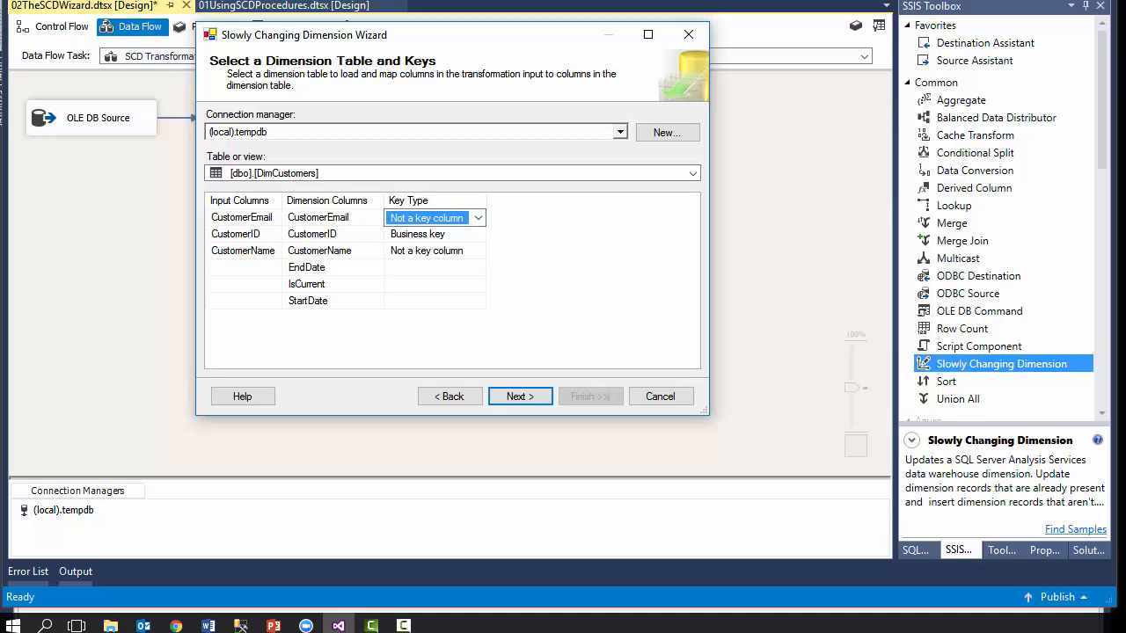
left_click(520, 397)
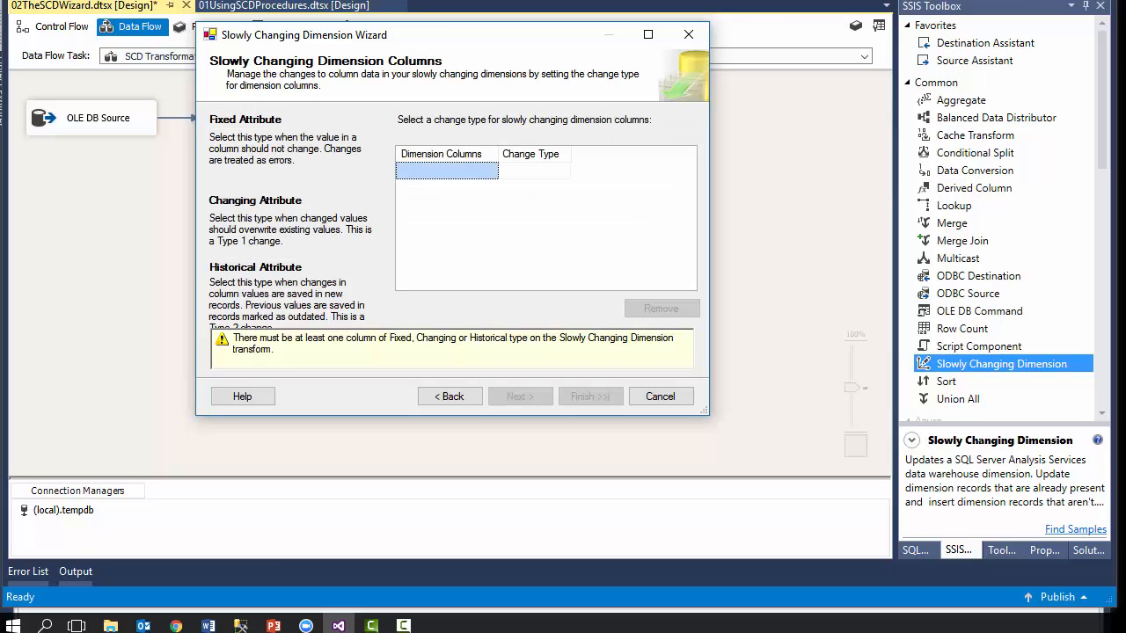
Step: Add CustomerName as a slowly changing dimension column with the Changing attribute change type
left_click(489, 172)
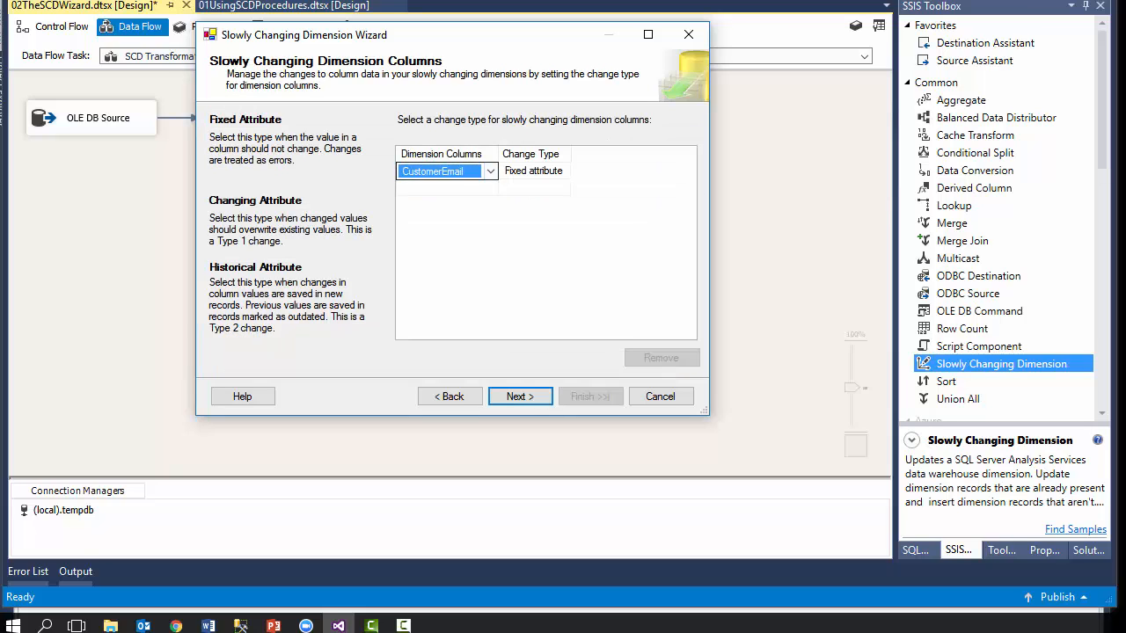
left_click(491, 172)
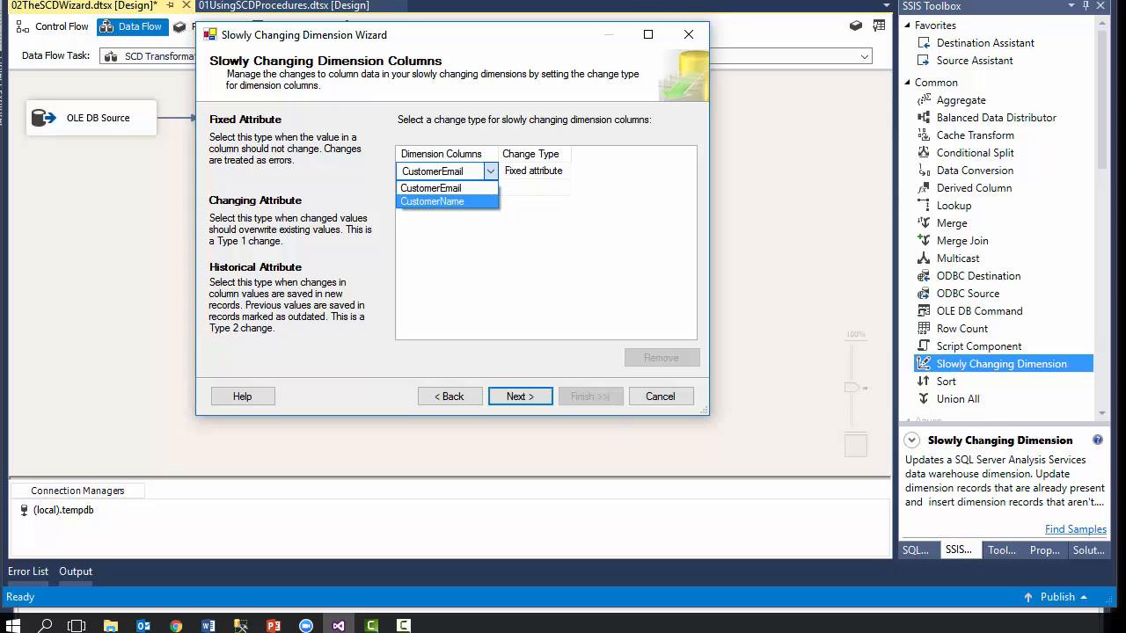
left_click(433, 202)
left_click(563, 171)
left_click(563, 171)
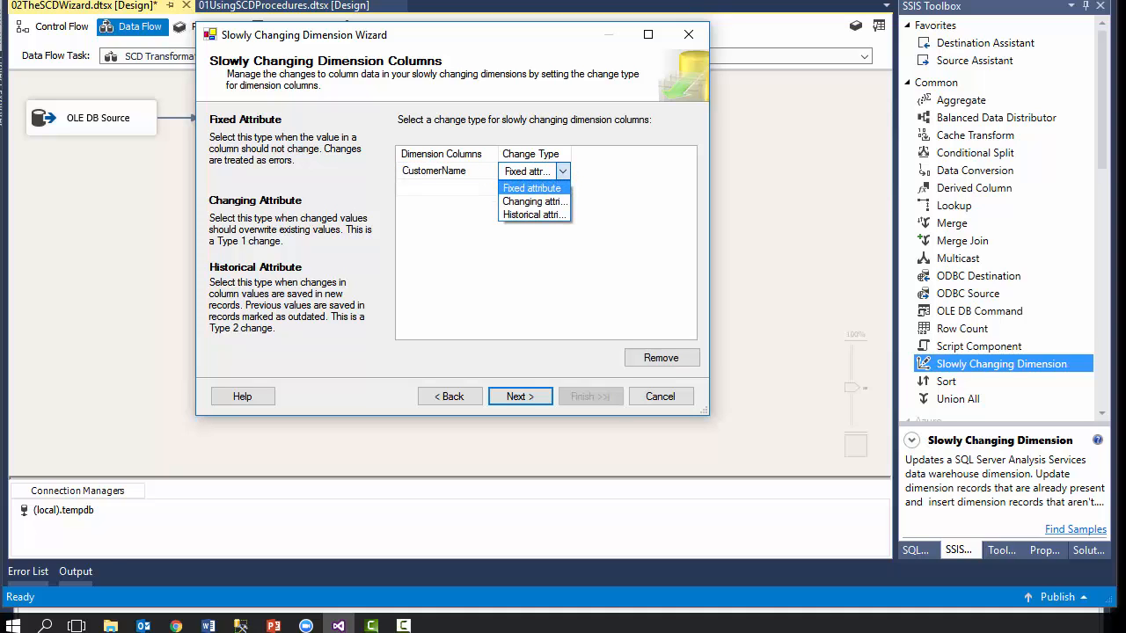
left_click(534, 203)
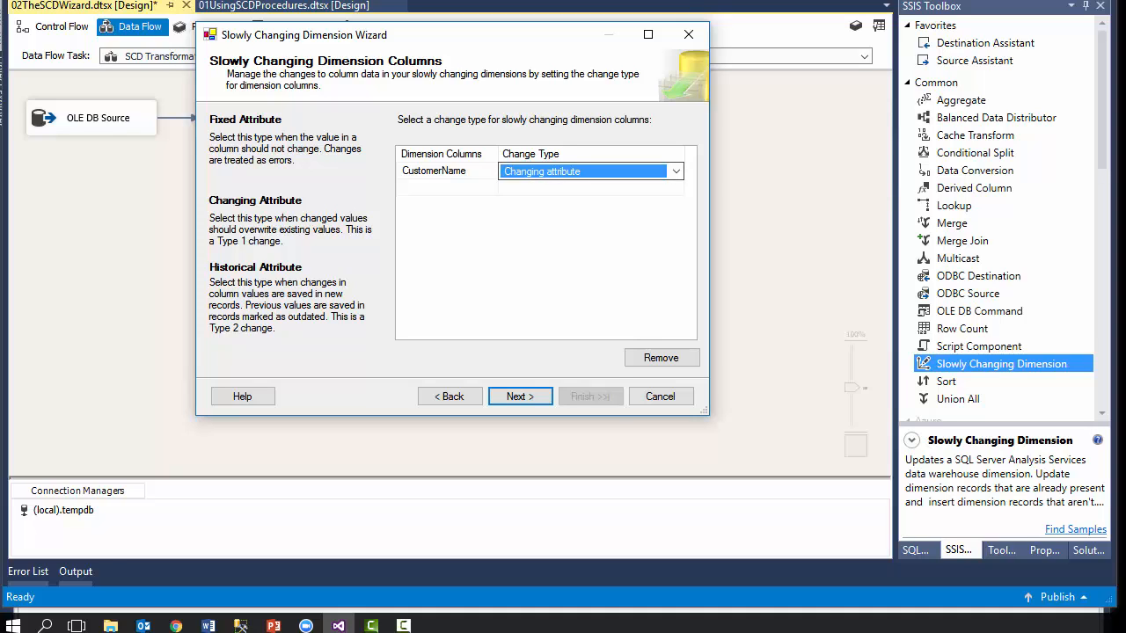
Step: Add CustomerEmail as a second dimension column with the Historical attribute change type and continue to the attribute options
left_click(461, 188)
left_click(490, 188)
left_click(431, 204)
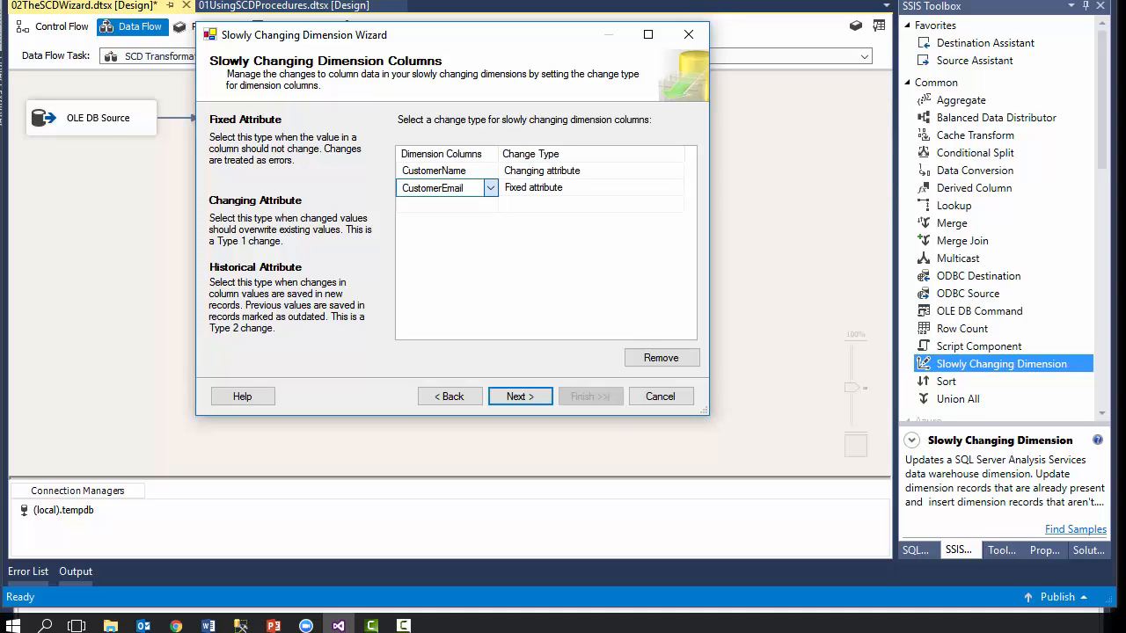
left_click(581, 189)
left_click(677, 188)
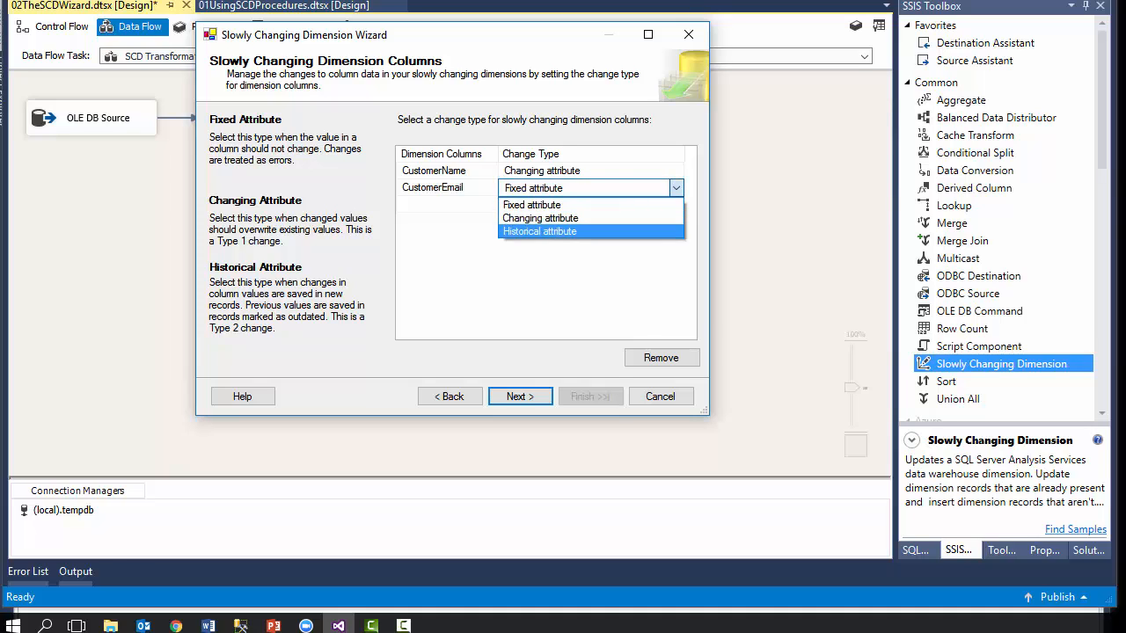
left_click(540, 231)
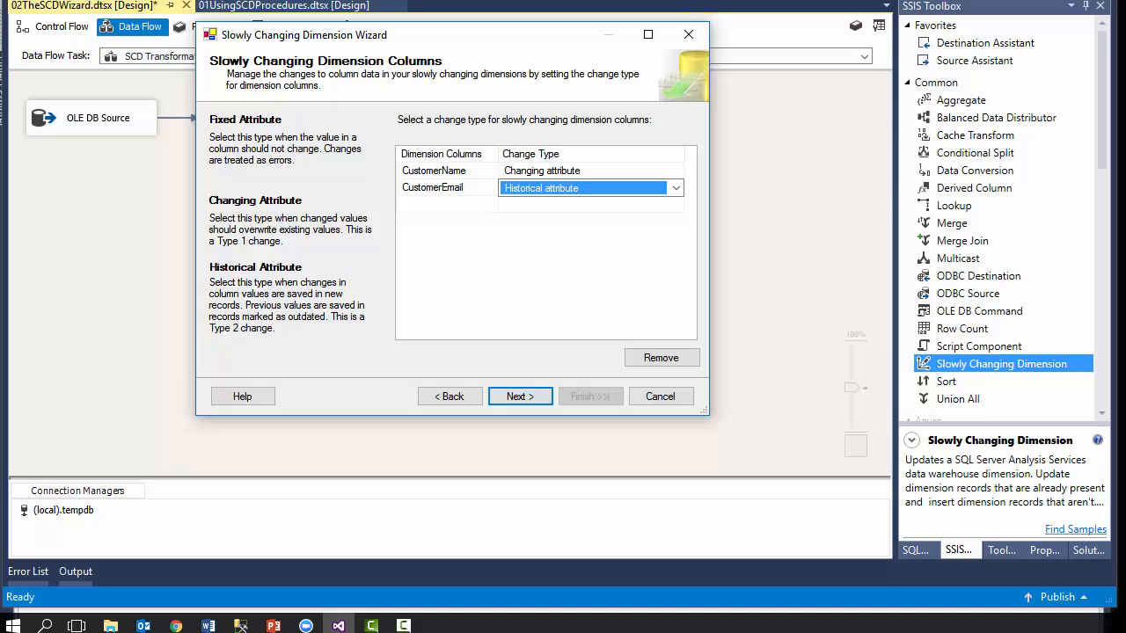
key("Return")
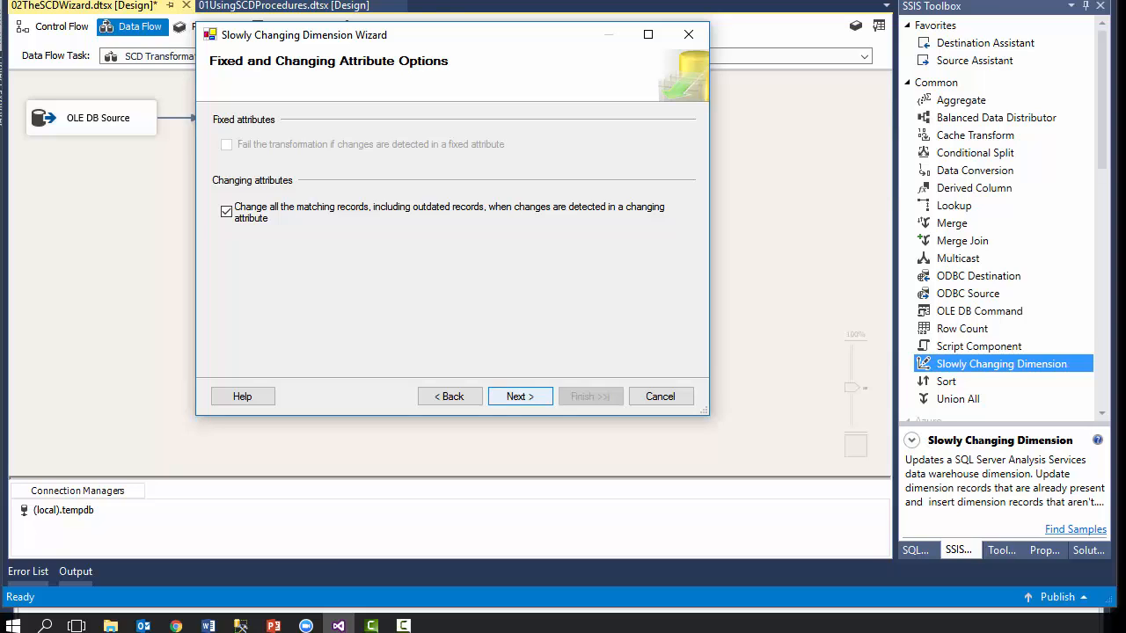
Step: Accept the changing attribute option and track history with the IsCurrent column, using Y when current and N as the expiration value
left_click(520, 397)
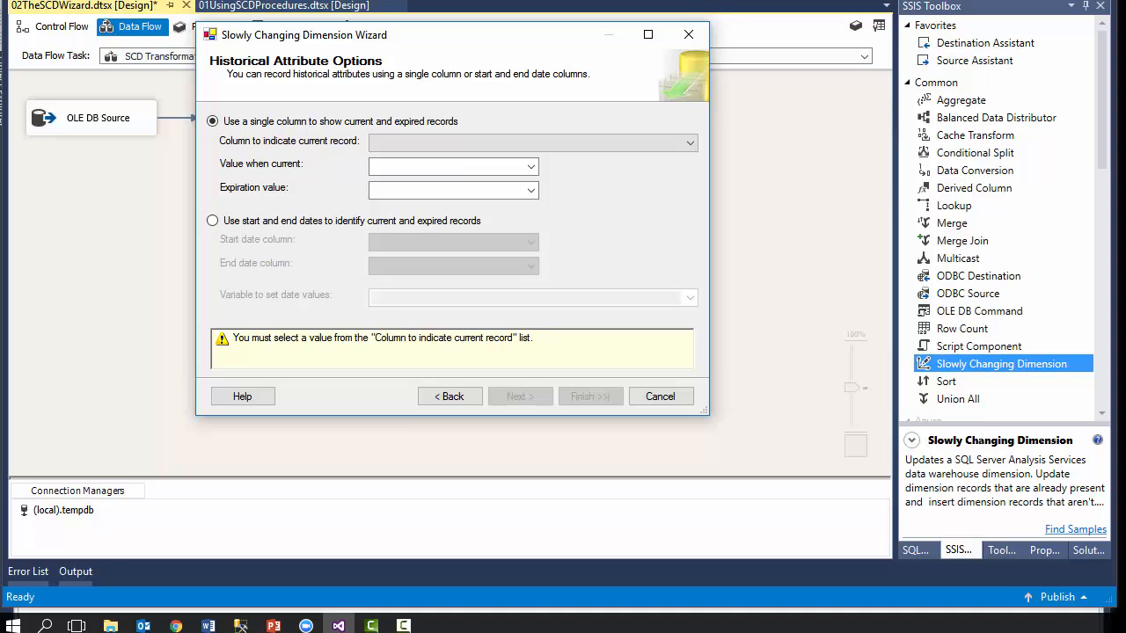
left_click(690, 143)
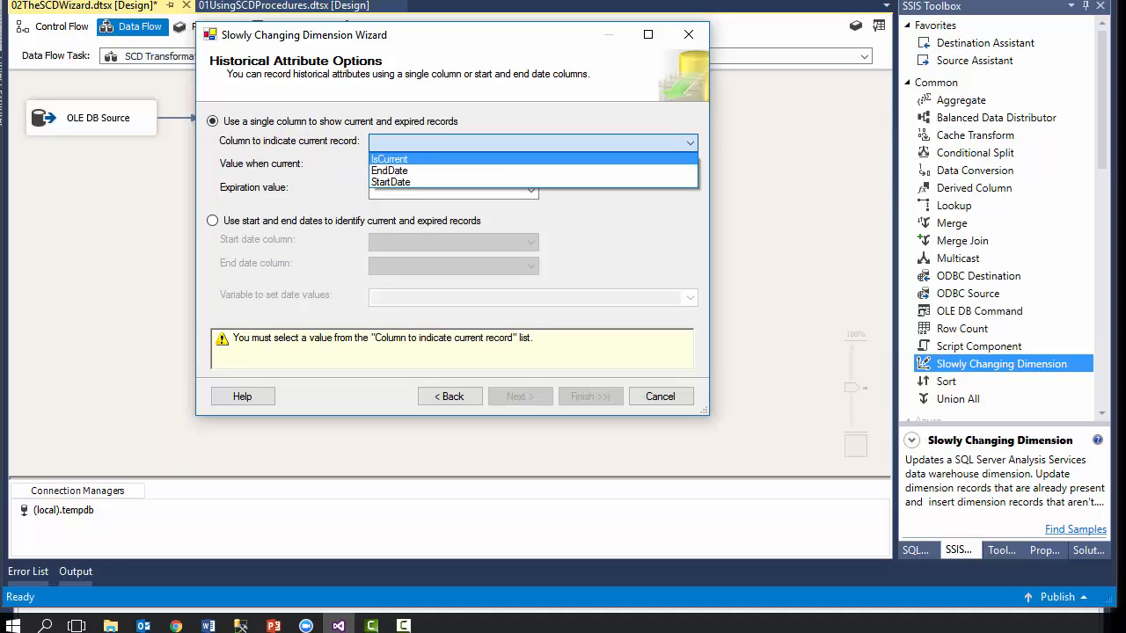
left_click(390, 159)
left_click(446, 166)
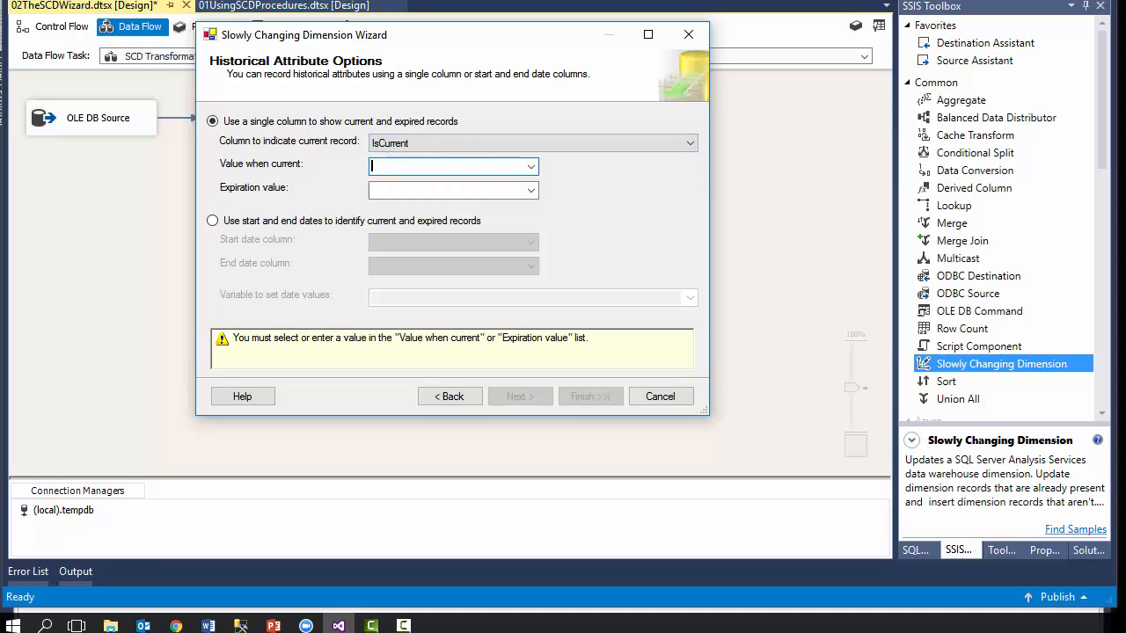
left_click(530, 166)
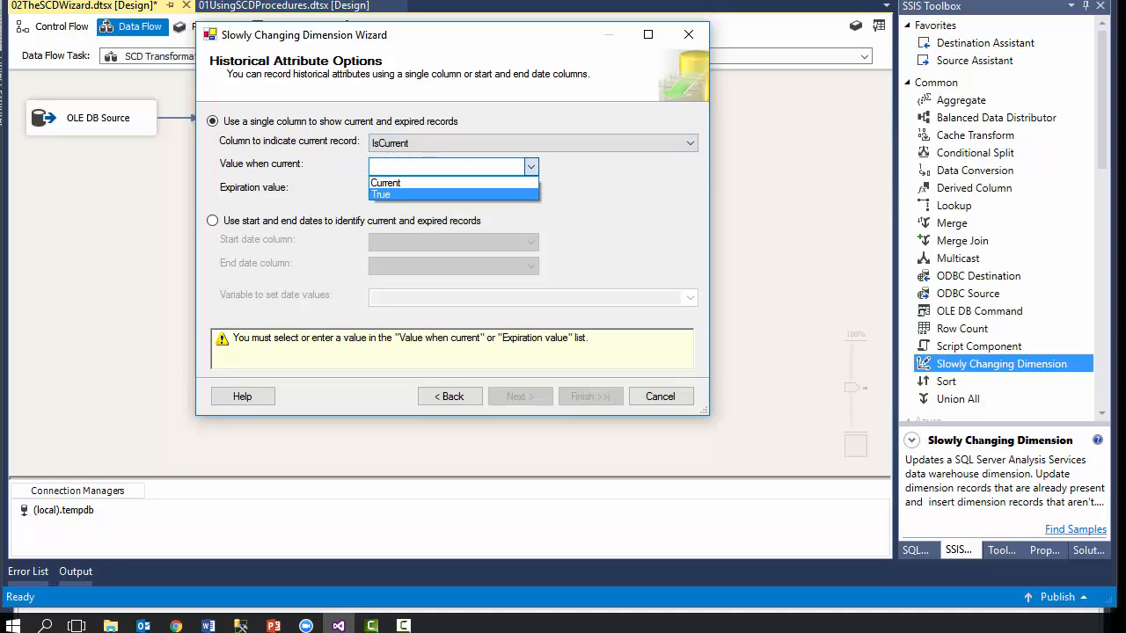
left_click(422, 195)
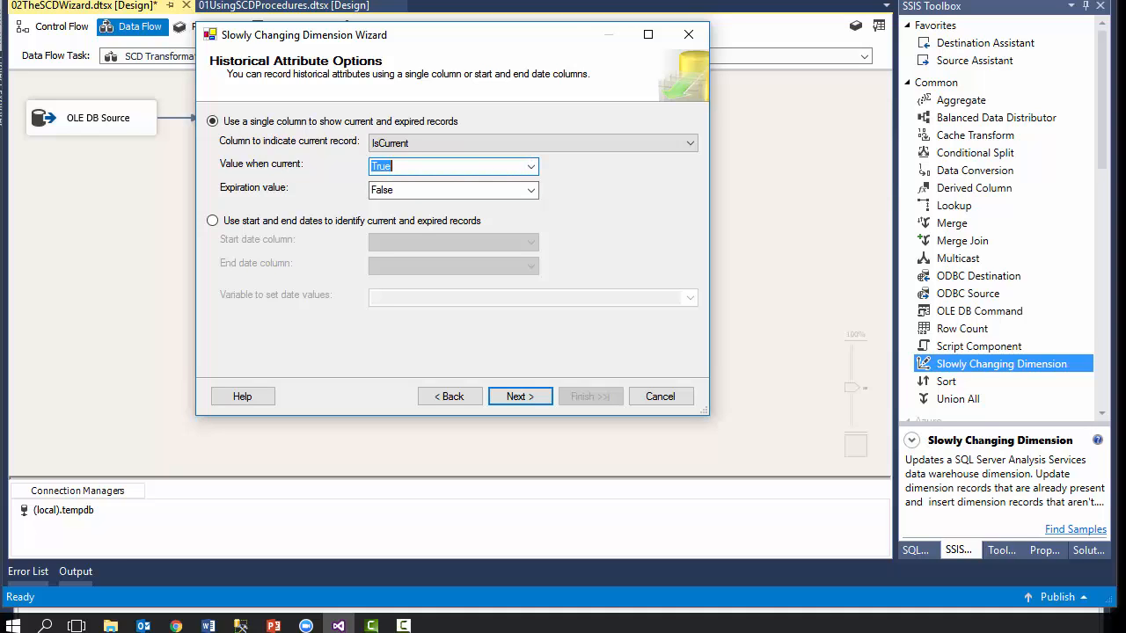
type("Y")
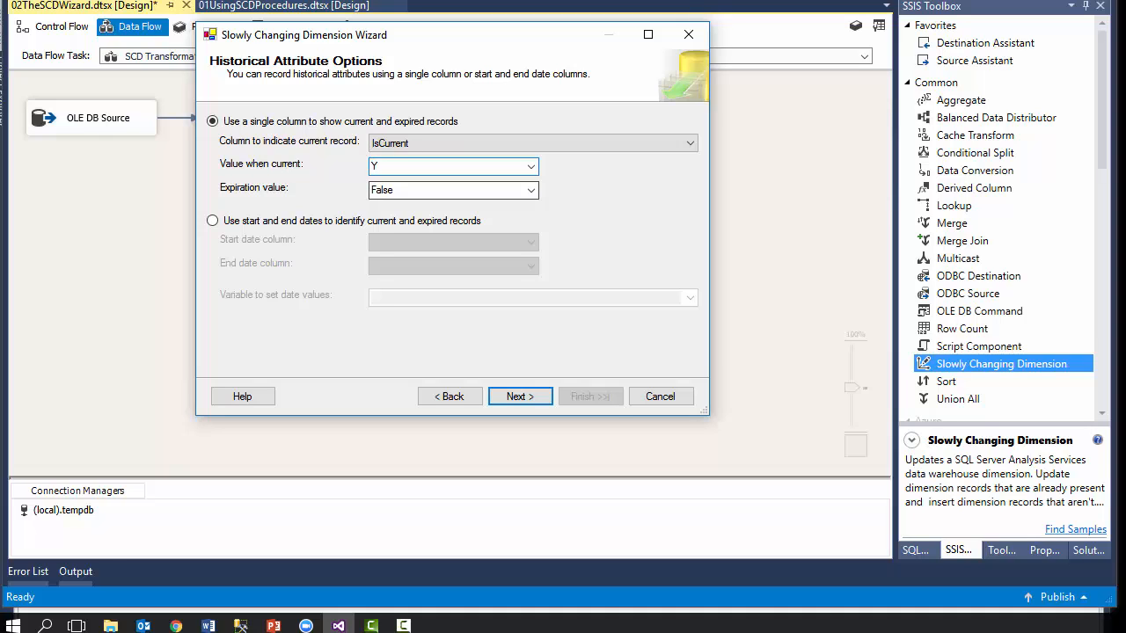
key("Tab")
type("N")
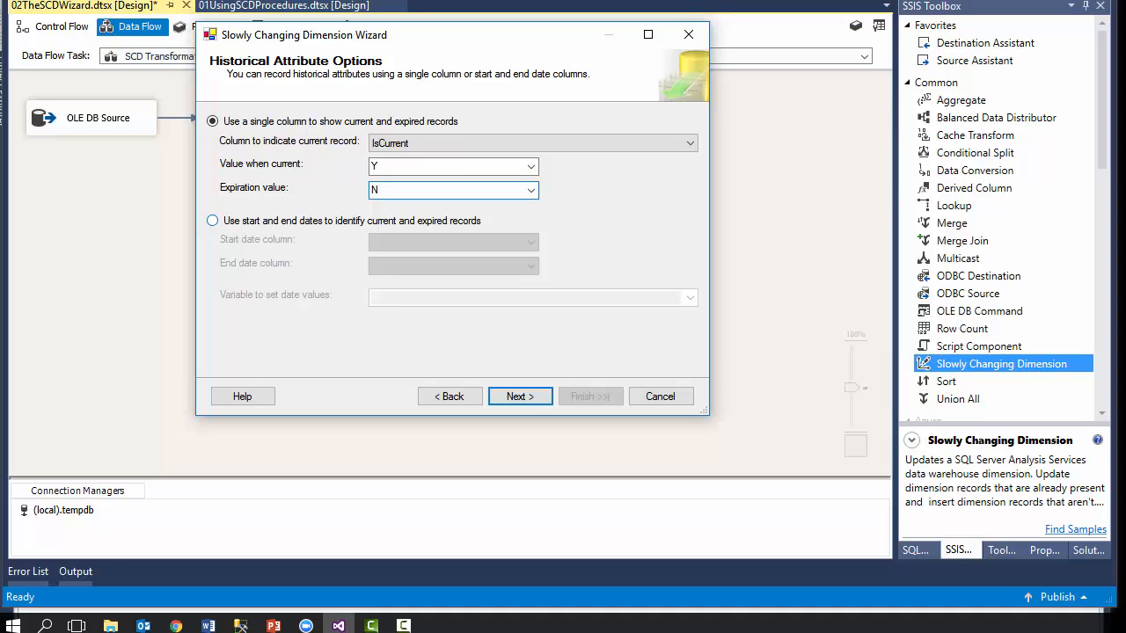
Step: Switch history tracking to start and end dates, with EndDate as the start date column and StartDate as the end date column
left_click(213, 221)
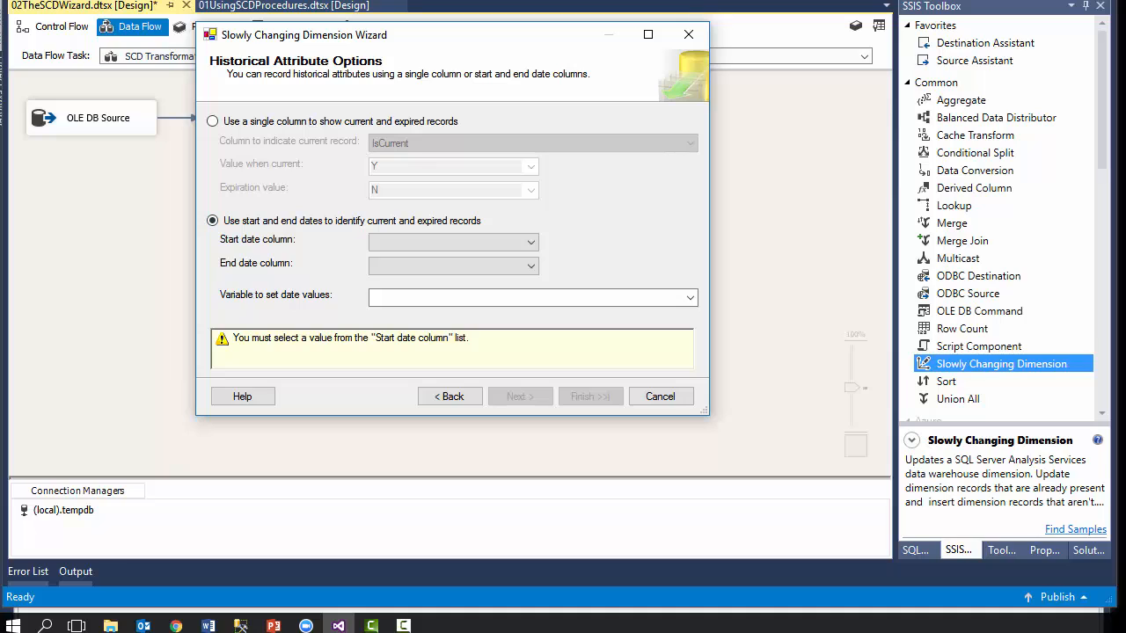
left_click(453, 242)
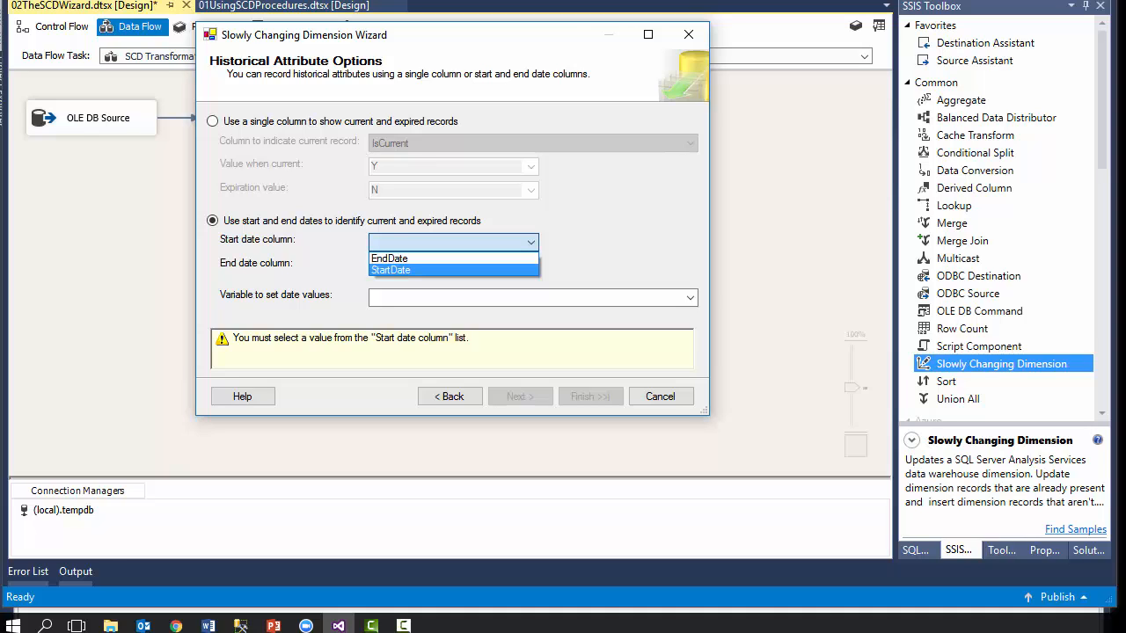
left_click(453, 258)
left_click(530, 266)
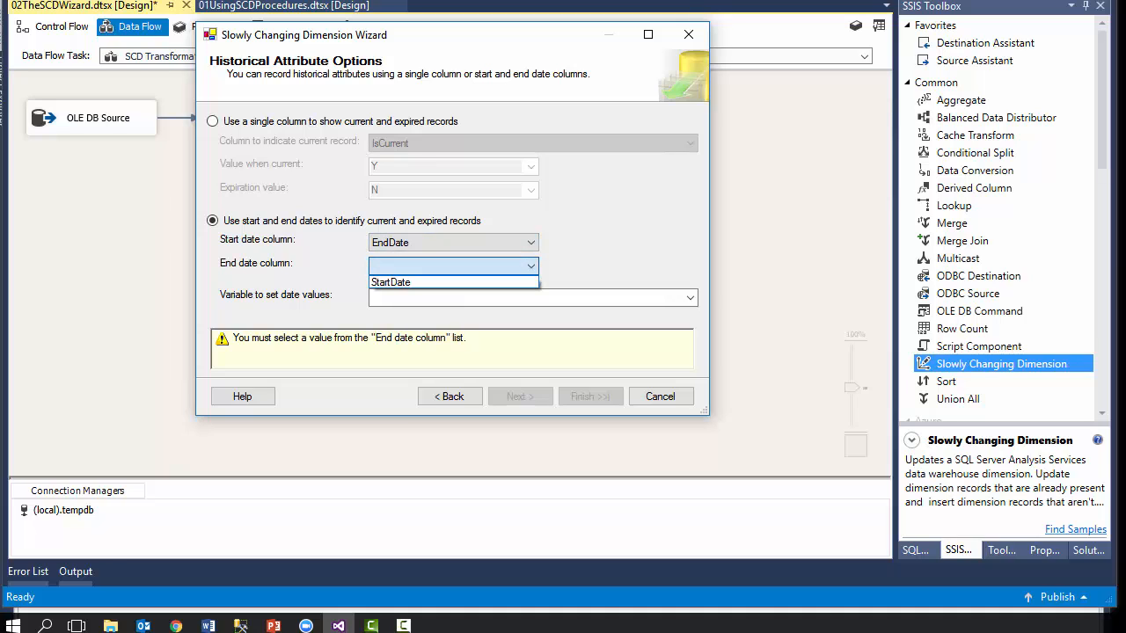
left_click(452, 282)
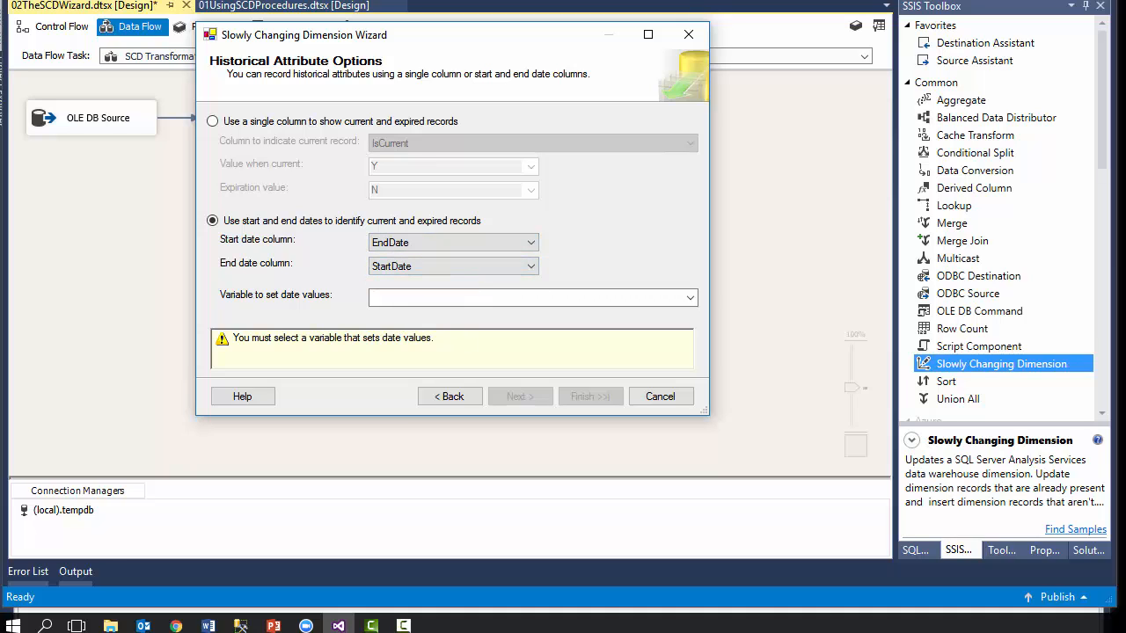
Step: Try to reselect the start date column, then cancel the Slowly Changing Dimension Wizard
left_click(530, 244)
left_click(531, 244)
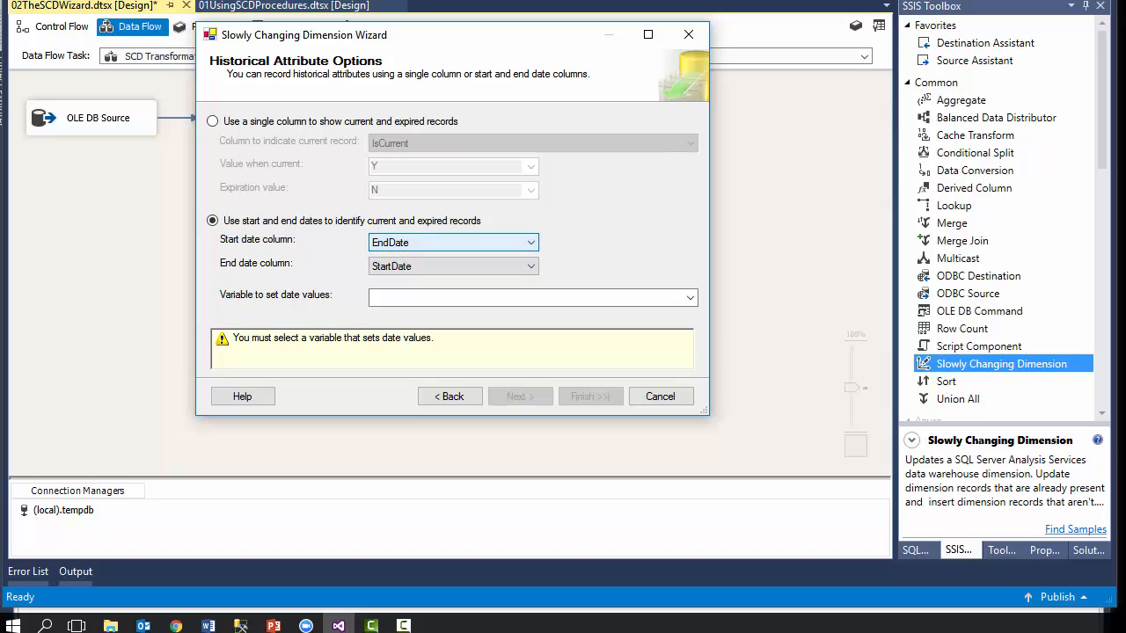
left_click(530, 243)
left_click(530, 243)
left_click(531, 244)
left_click(531, 243)
left_click(660, 396)
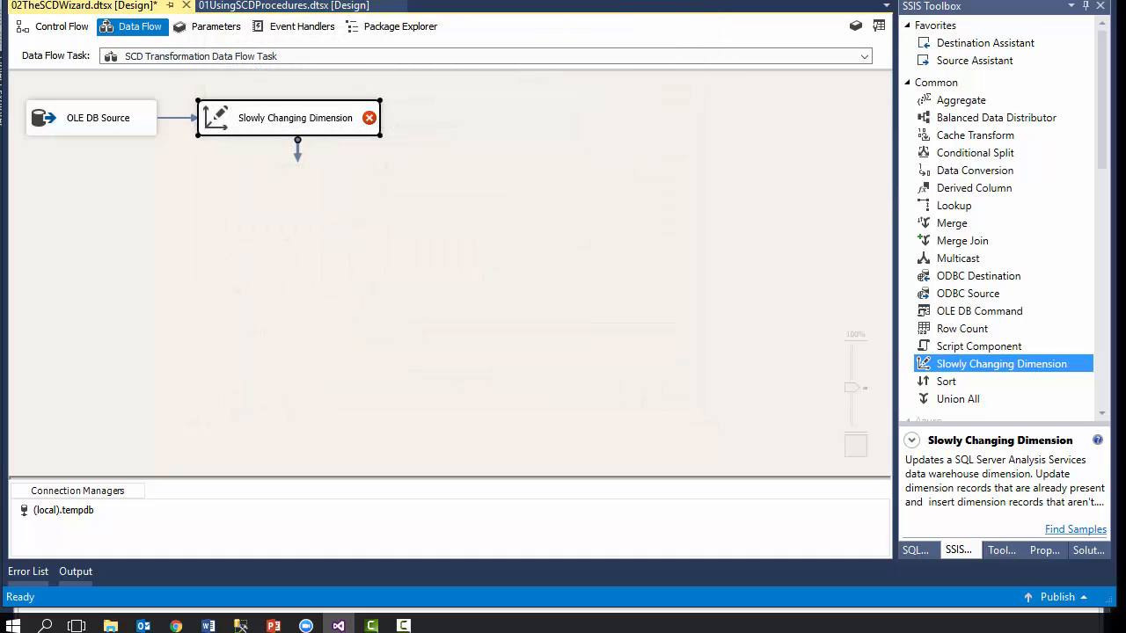
Step: Reopen the Slowly Changing Dimension Wizard and select [dbo].[DimCustomers] as the dimension table
key("F2")
key("Return")
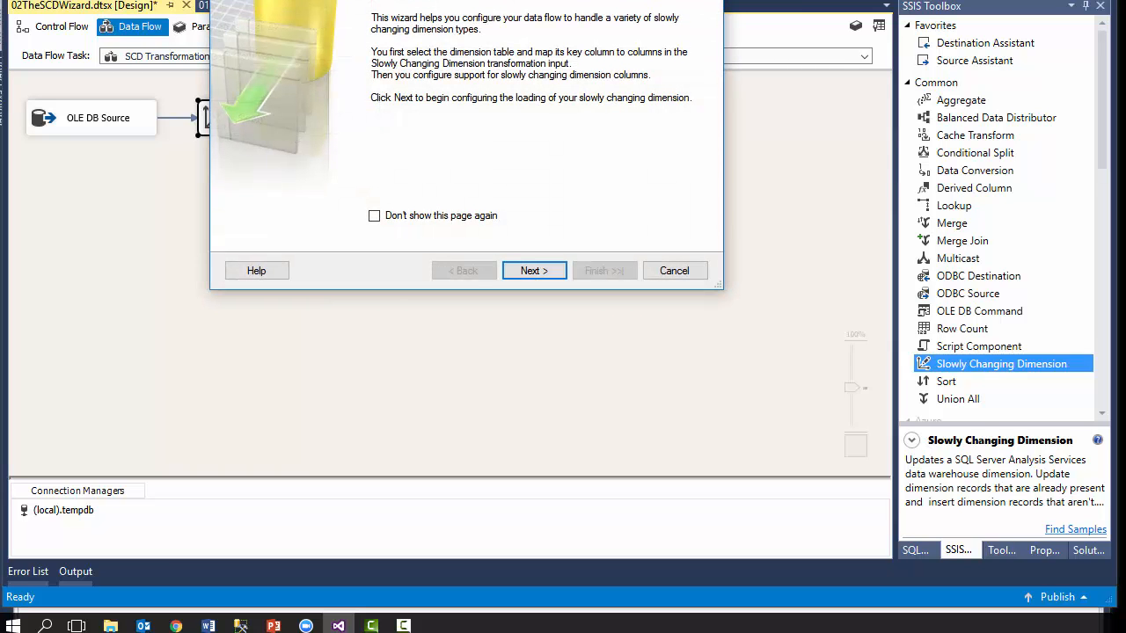
left_click_drag(446, 0, 446, 75)
left_click(533, 434)
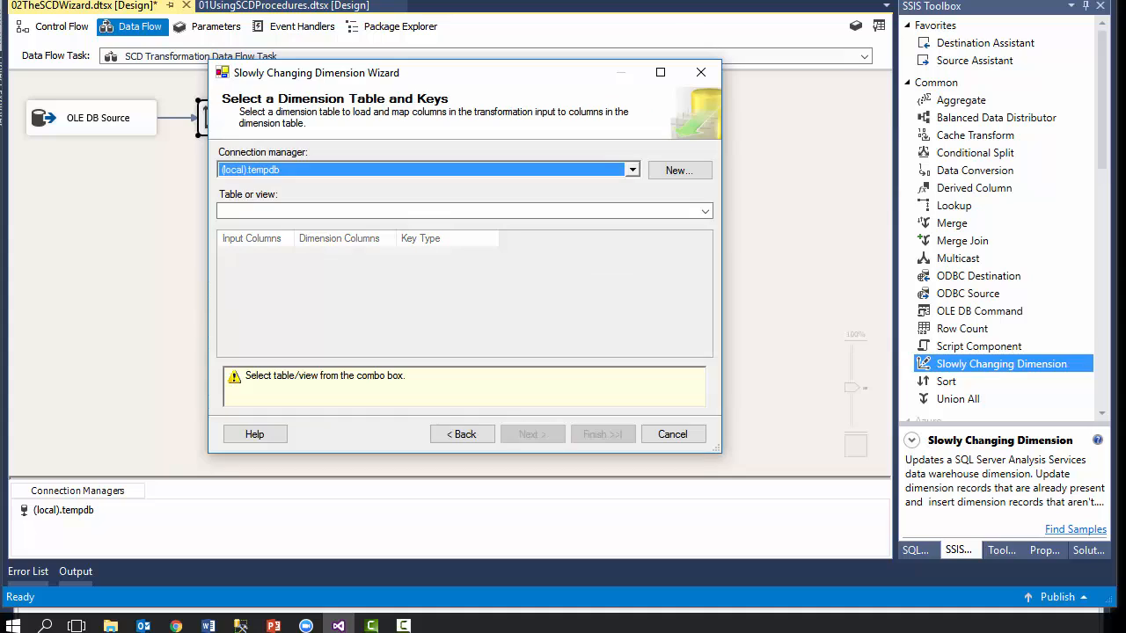
left_click(704, 211)
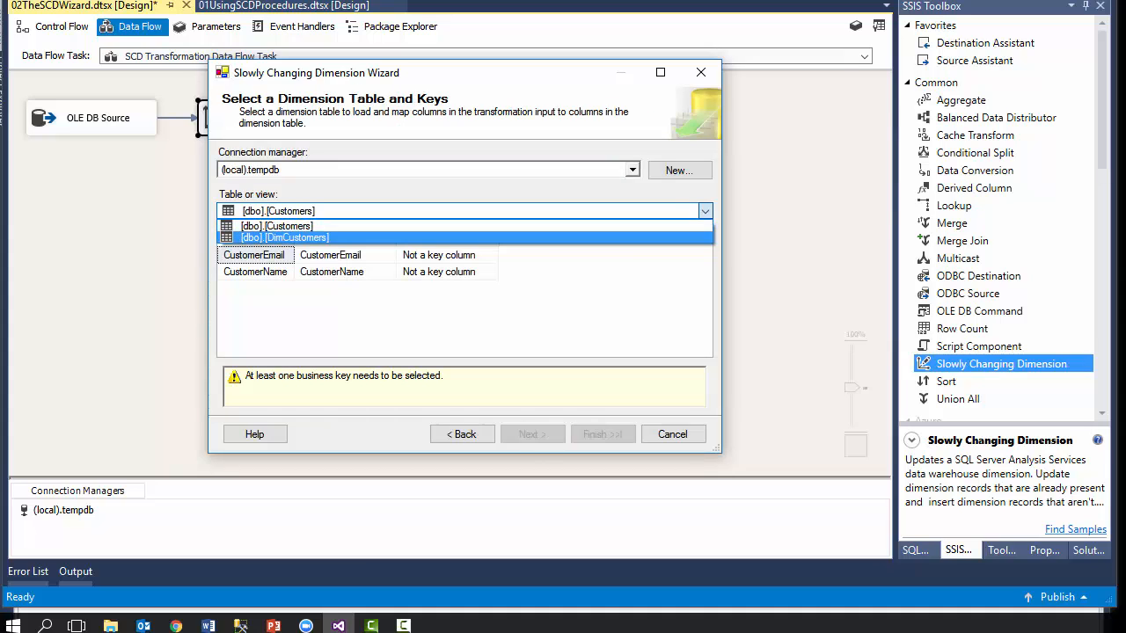
left_click(352, 237)
Step: Make CustomerID the Business key and continue to the dimension column change types
left_click(344, 256)
left_click(344, 271)
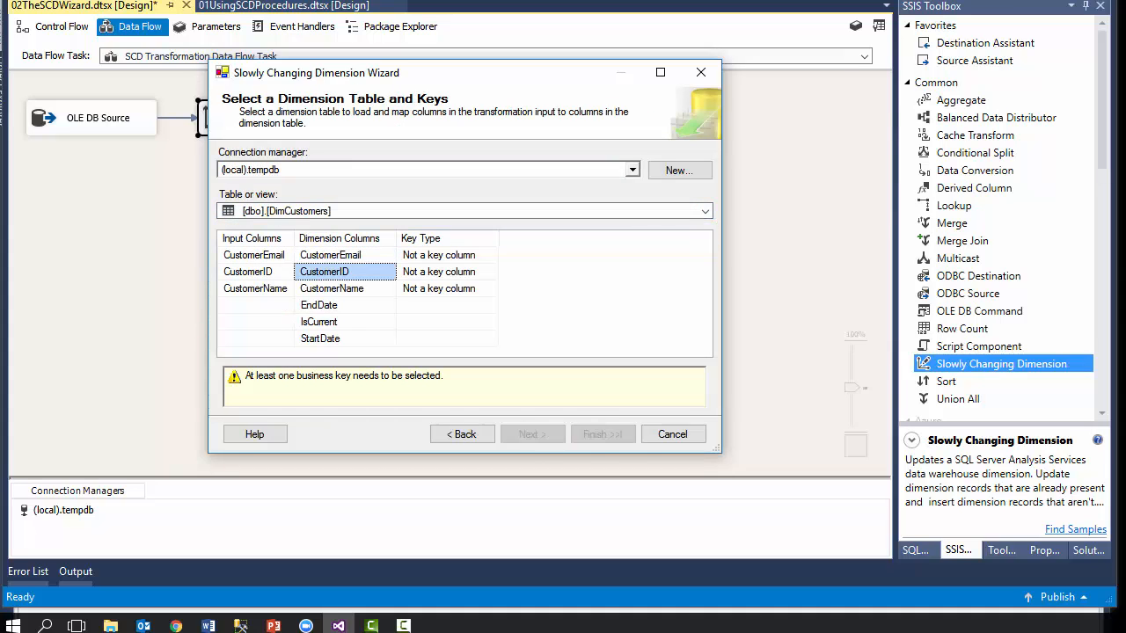
left_click(440, 272)
left_click(491, 273)
left_click(432, 302)
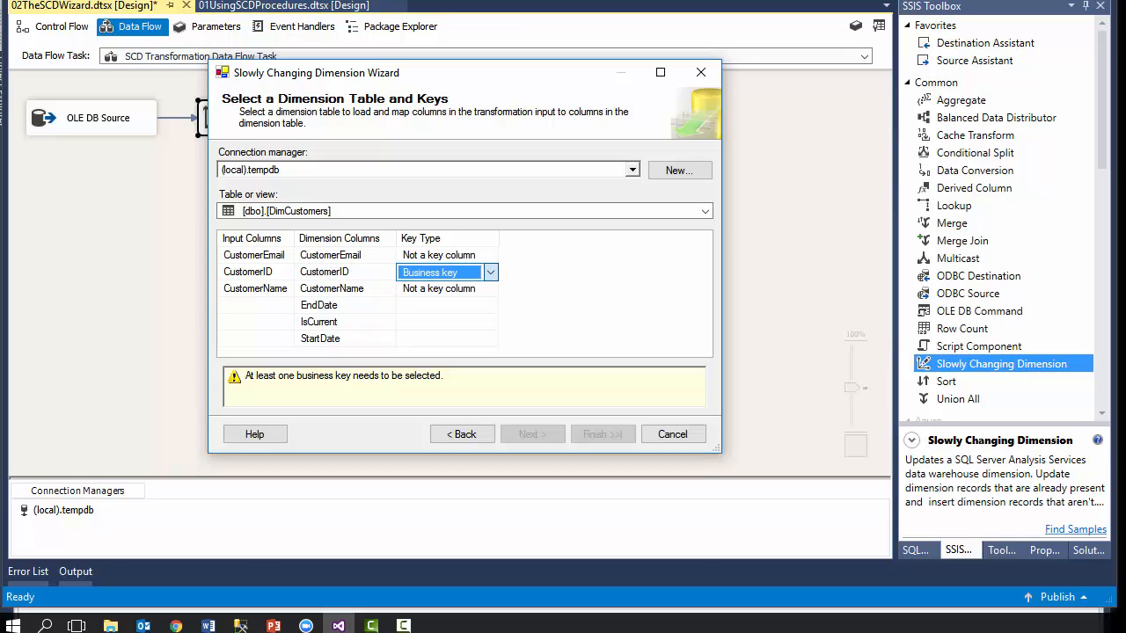
left_click(532, 433)
Step: Add CustomerEmail as a dimension column and set its change type to Historical attribute
left_click(460, 208)
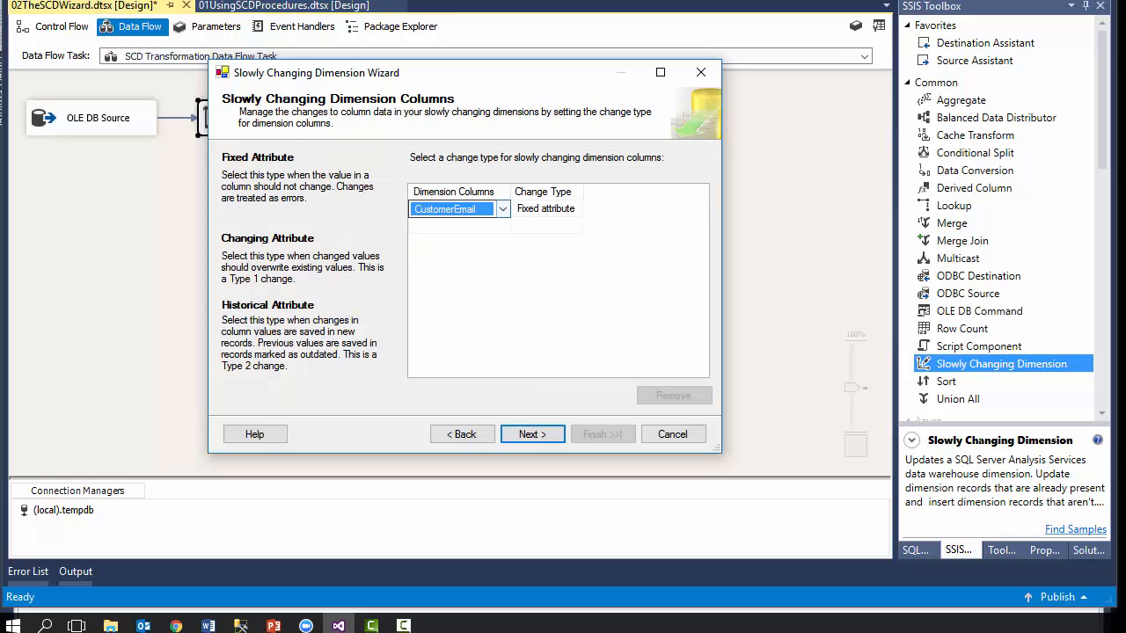
left_click(502, 209)
left_click(446, 226)
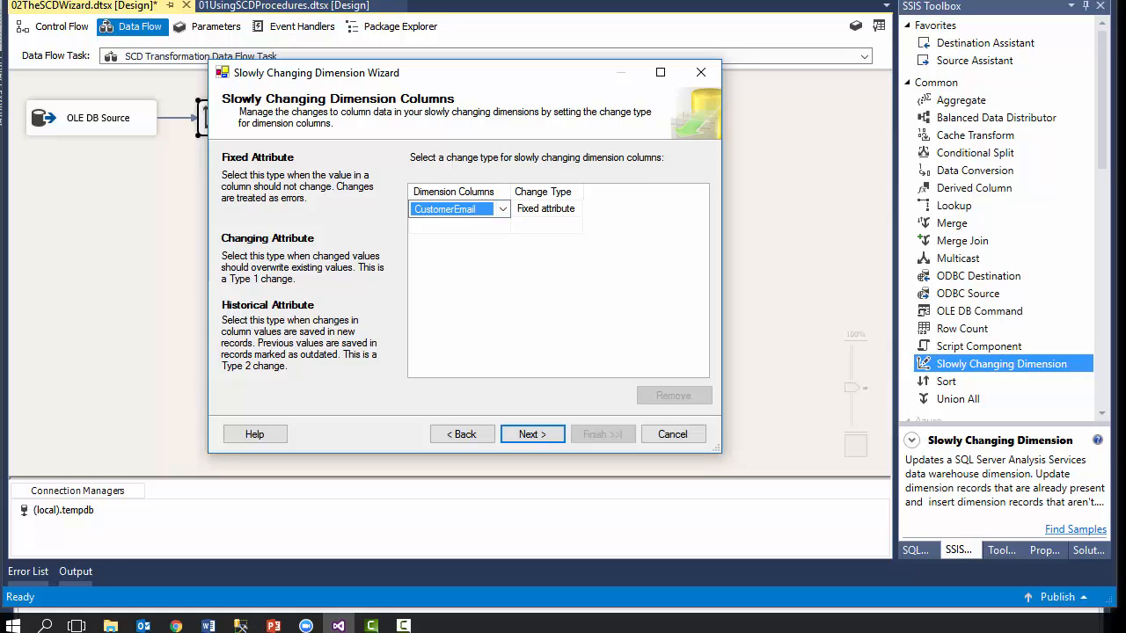
left_click(545, 209)
left_click(637, 209)
left_click(552, 252)
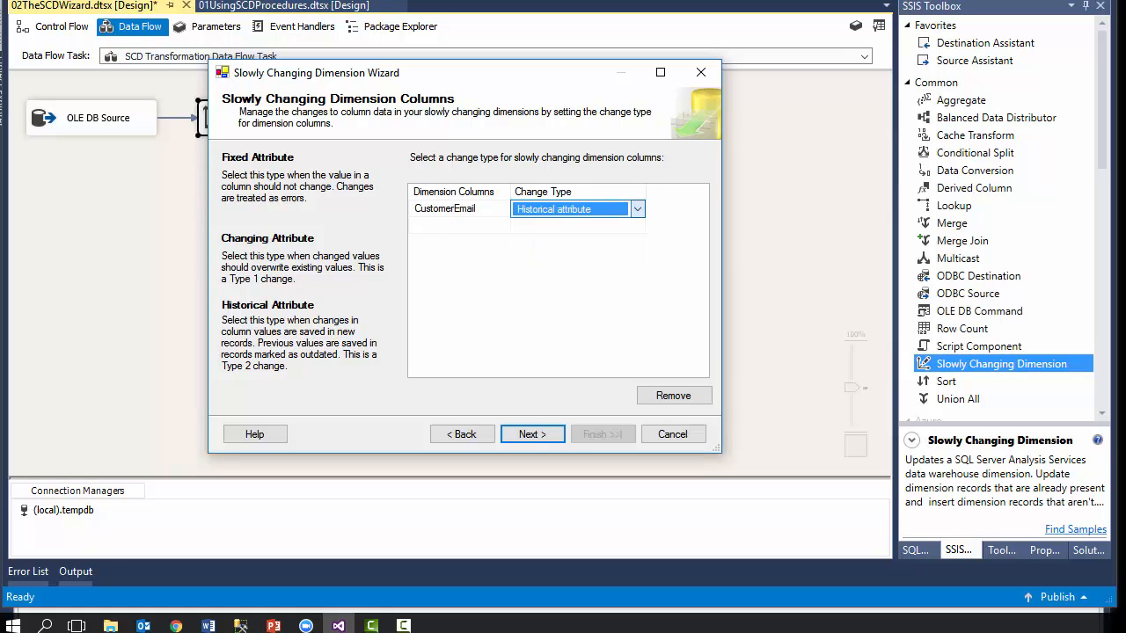
Step: Add CustomerName as a second dimension column and set its change type to Changing attribute
left_click(459, 226)
left_click(502, 226)
left_click(446, 243)
left_click(545, 226)
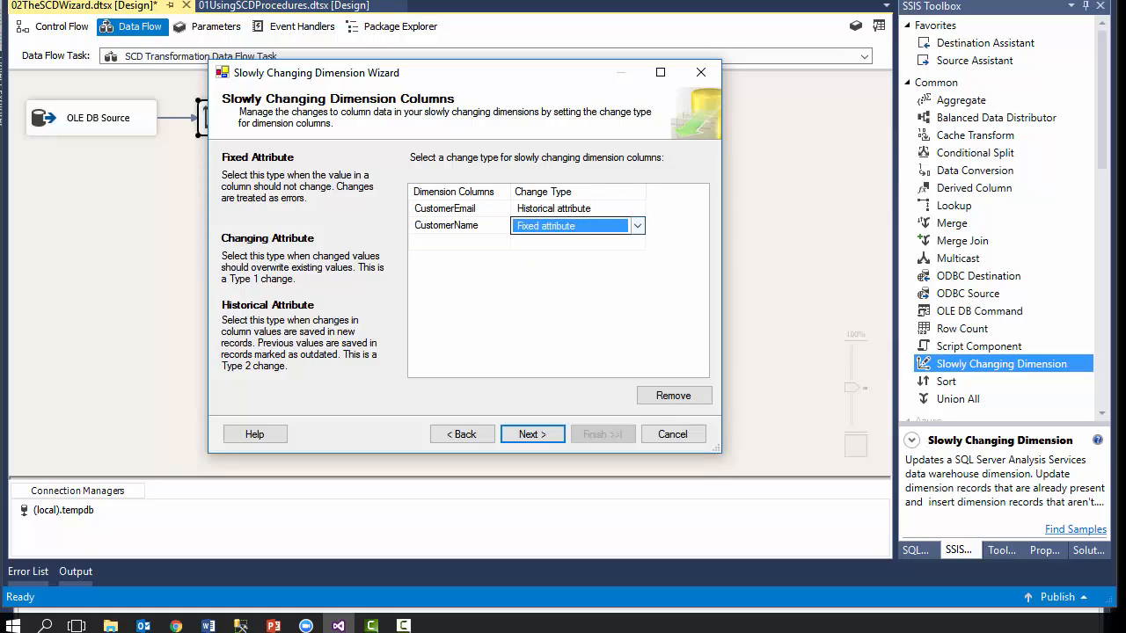
left_click(637, 226)
left_click(553, 257)
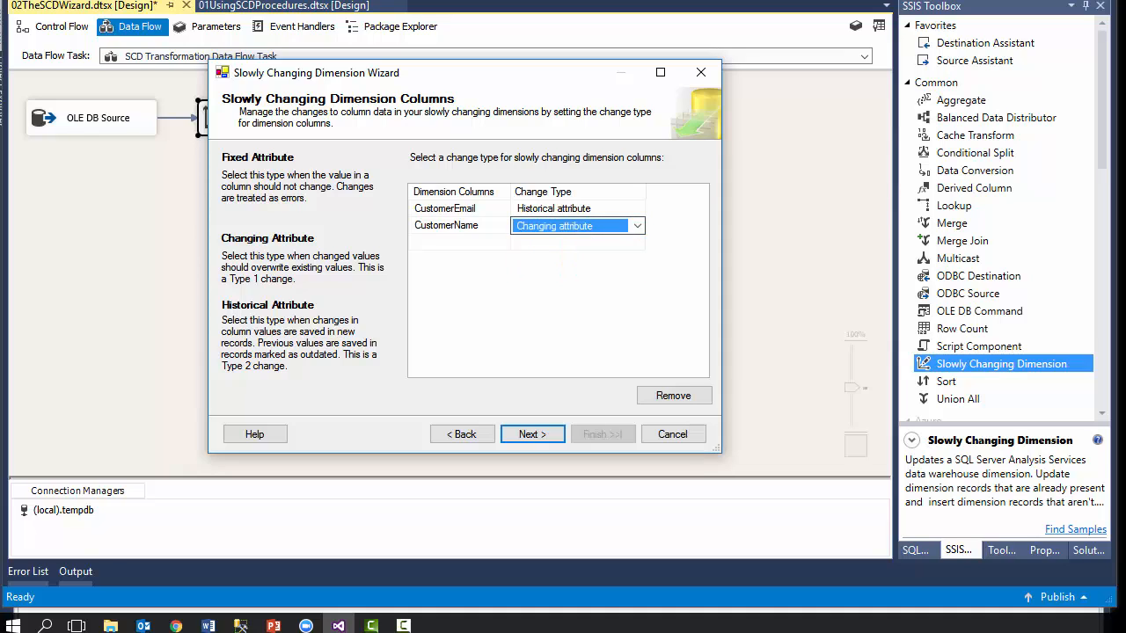
Step: Accept the dimension column change types and continue to the historical attribute options, leaving updates to outdated matching records off
left_click(452, 210)
left_click(563, 227)
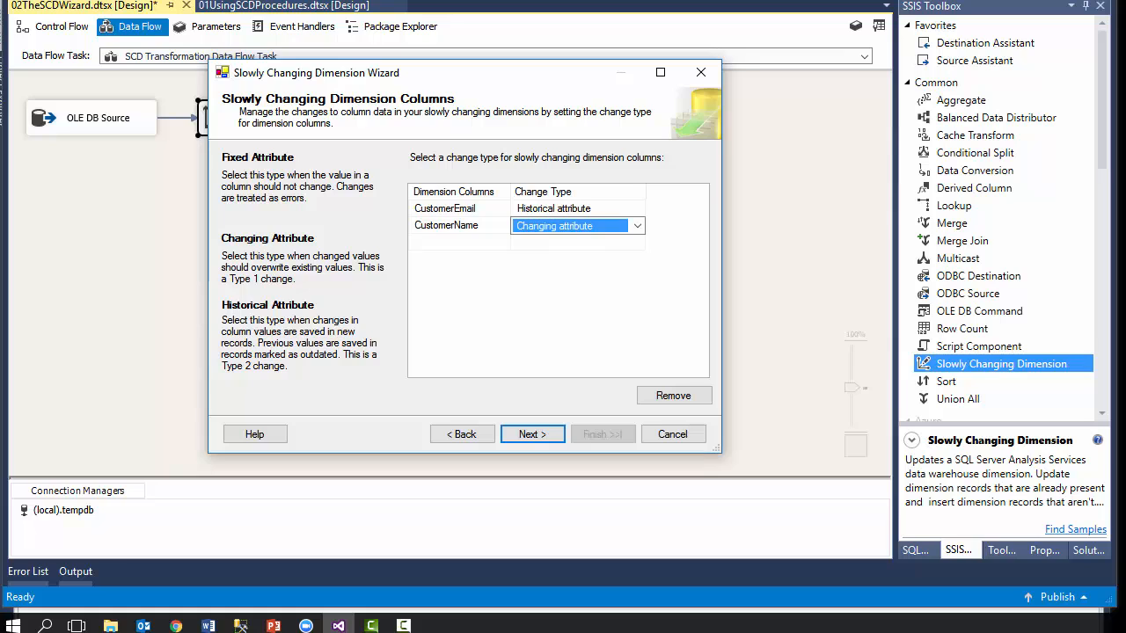
left_click(532, 434)
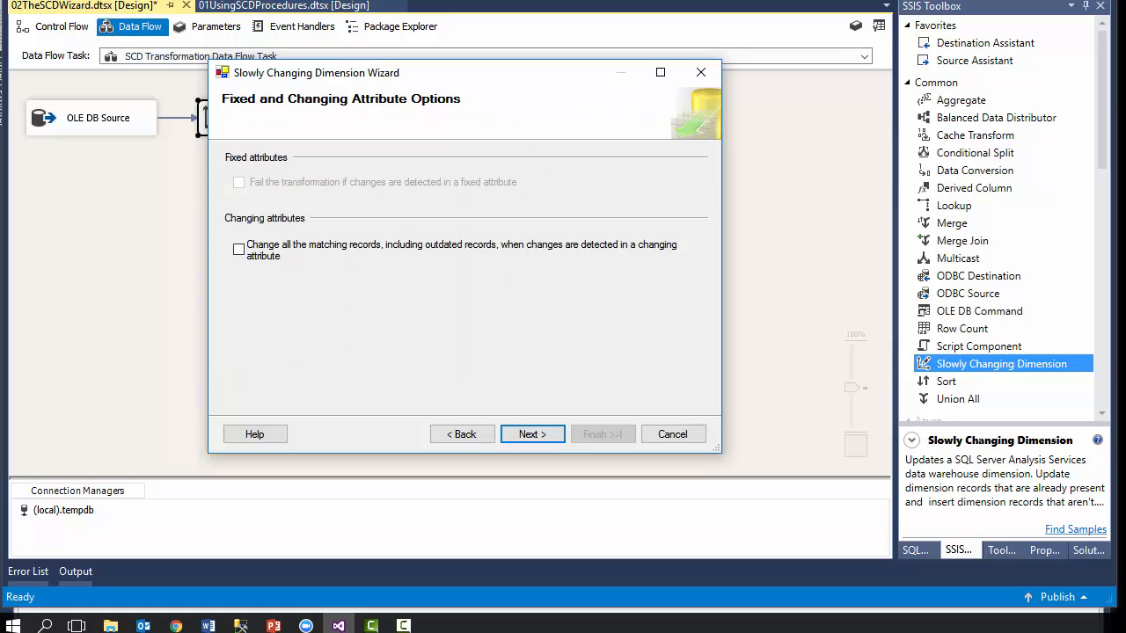
left_click(532, 433)
Step: Identify current and expired records by start and end dates, using StartDate as start column and EndDate as end column
left_click(225, 259)
left_click(466, 281)
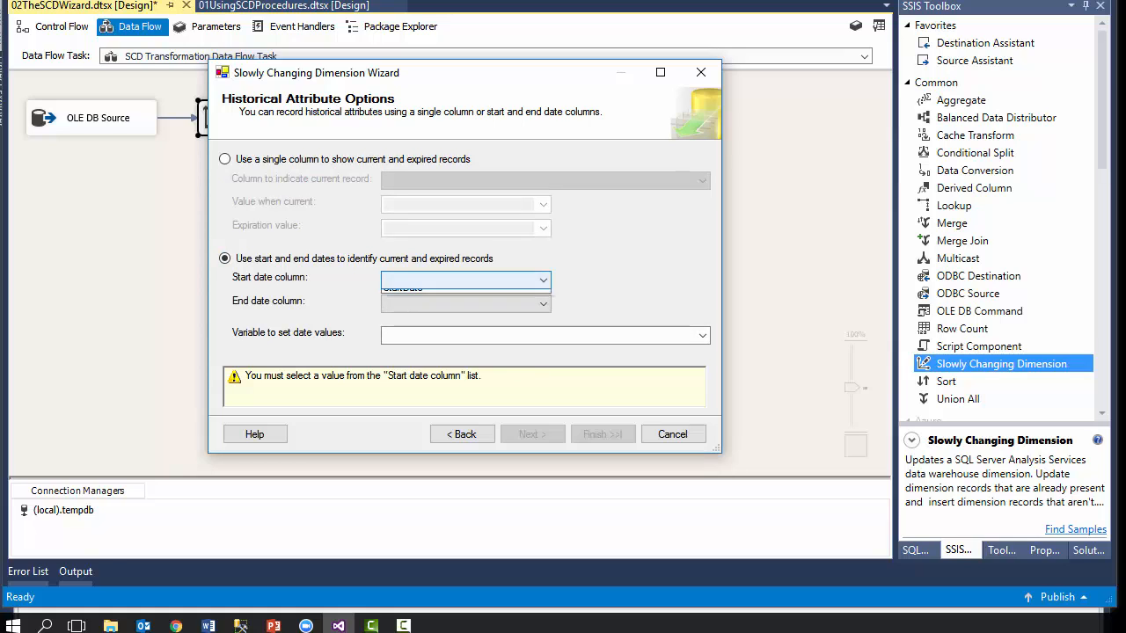
left_click(403, 307)
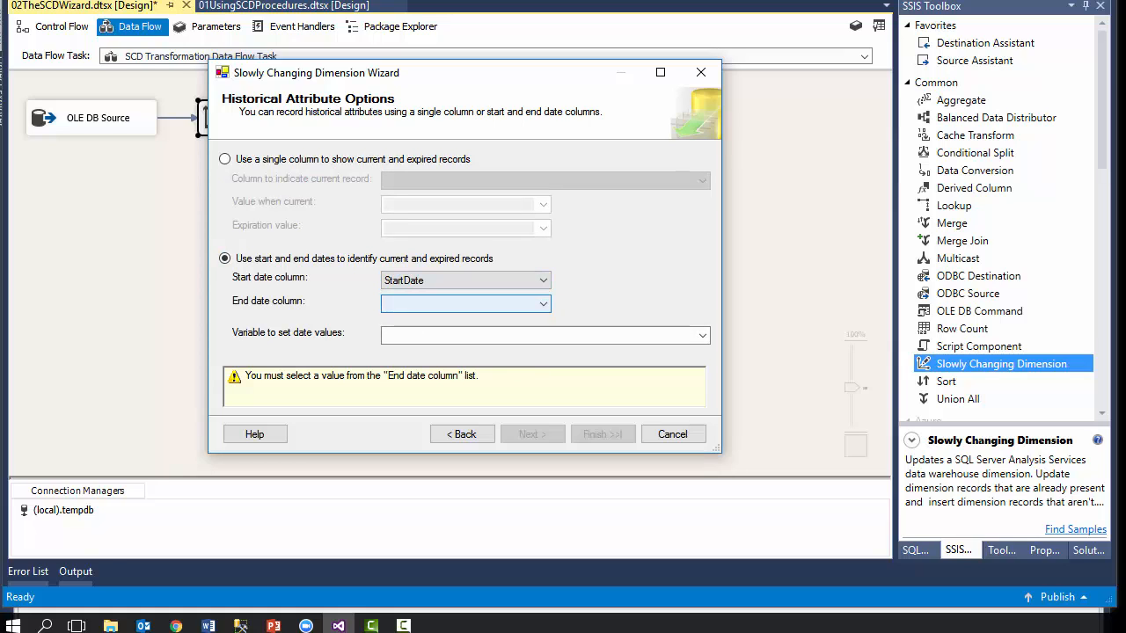
left_click(466, 303)
left_click(402, 320)
Step: Use the System::StartTime variable to set the date values and continue to the inferred dimension members options
left_click(701, 335)
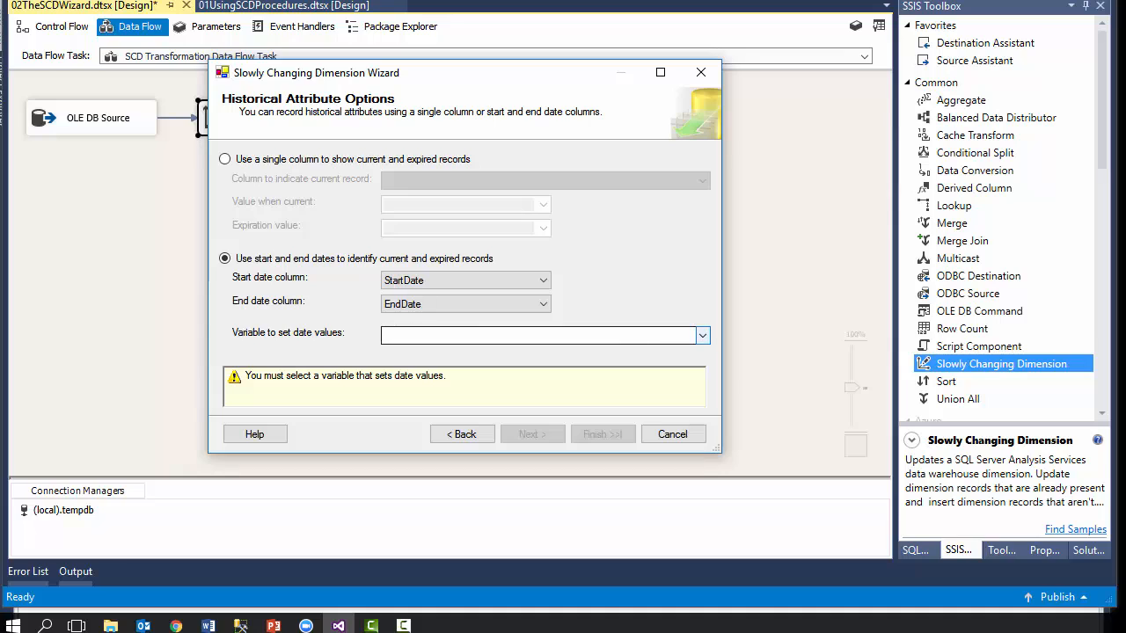
key("Down")
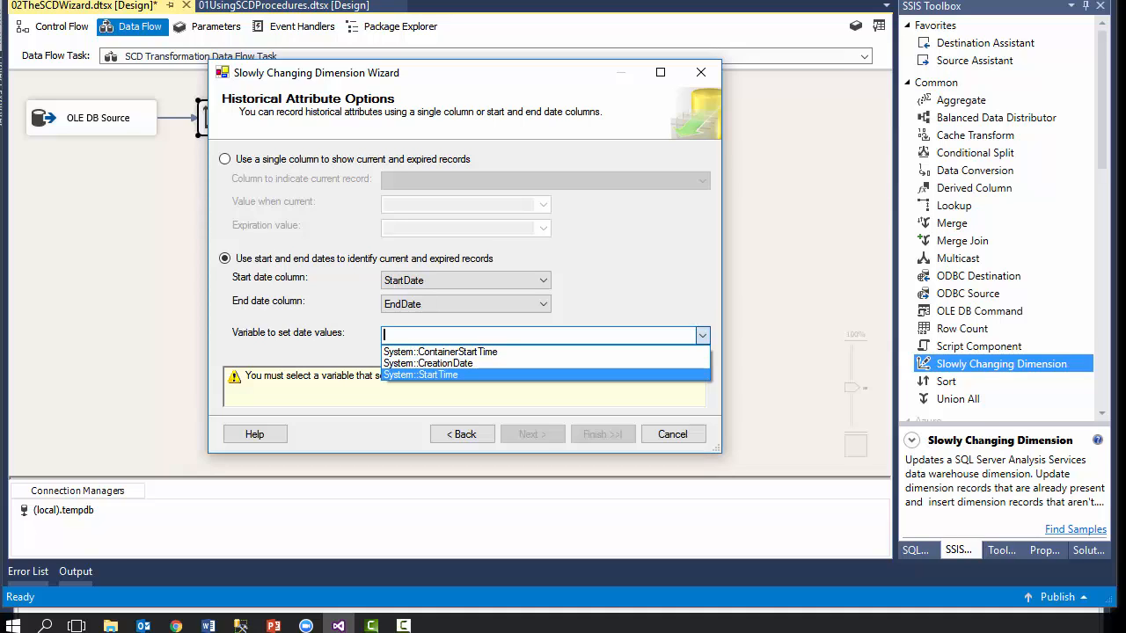
key("Return")
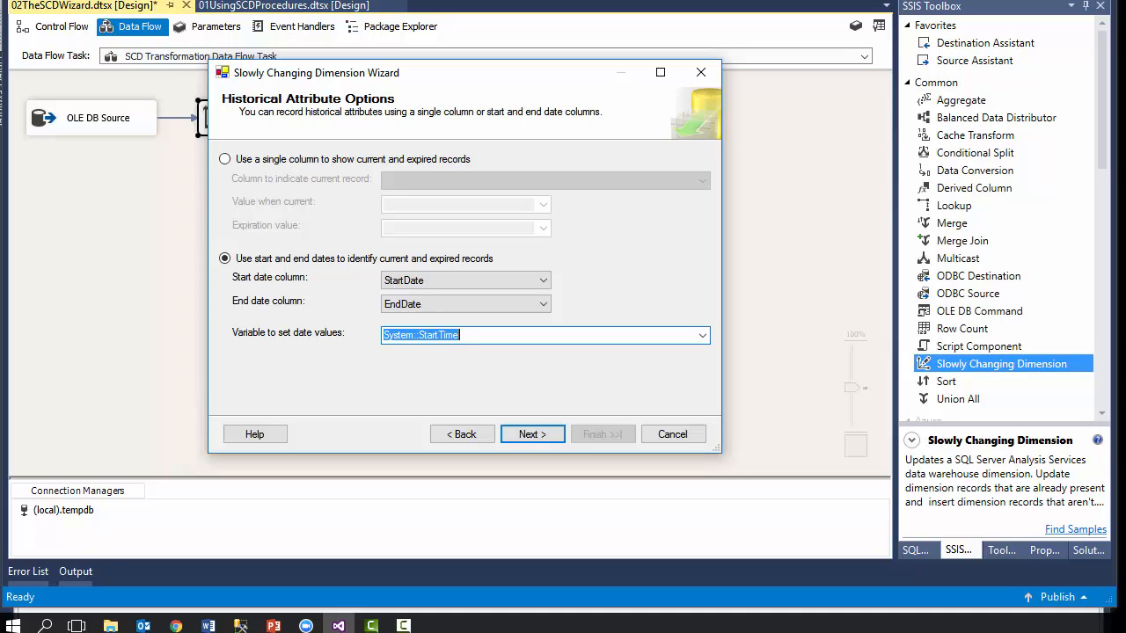
key("Return")
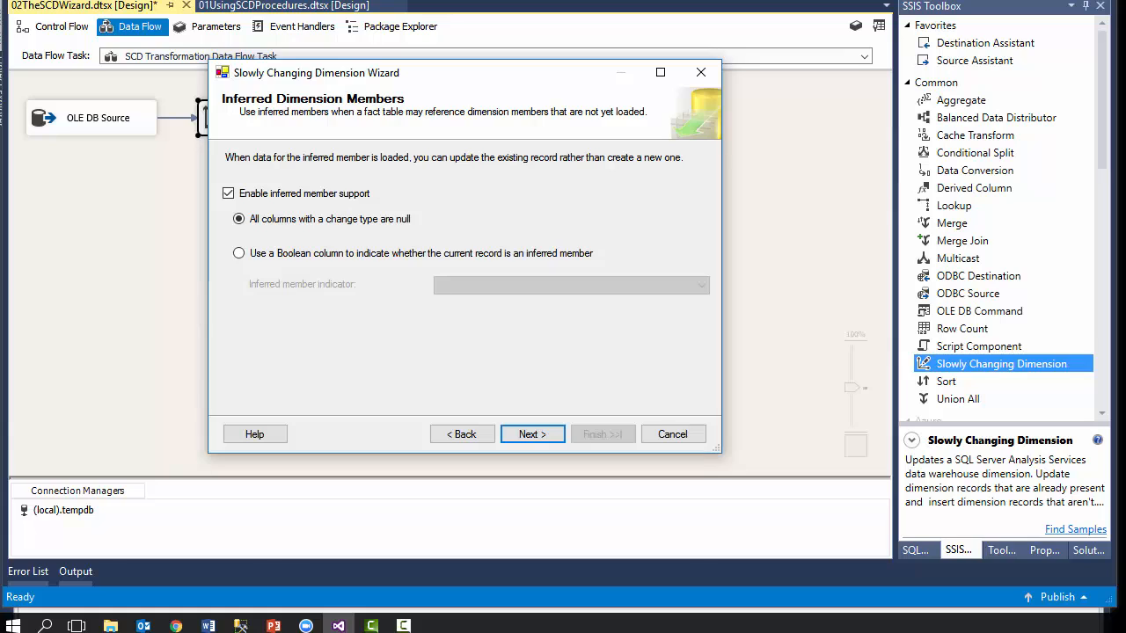
Step: Disable inferred member support and finish the Slowly Changing Dimension Wizard to generate the data flow outputs
left_click(229, 194)
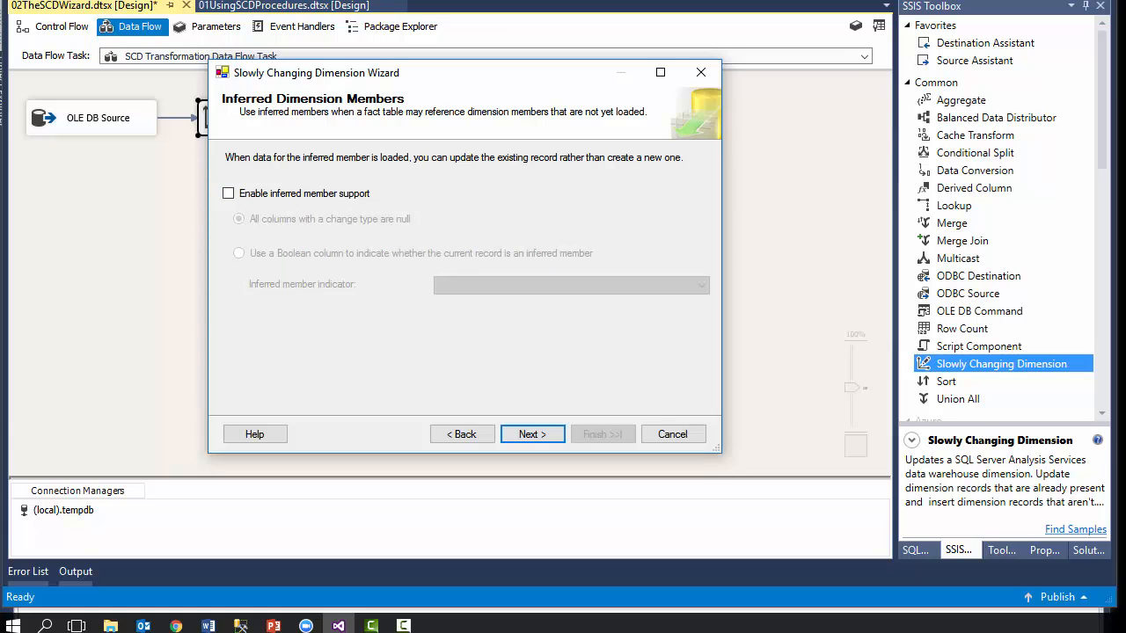
key("Return")
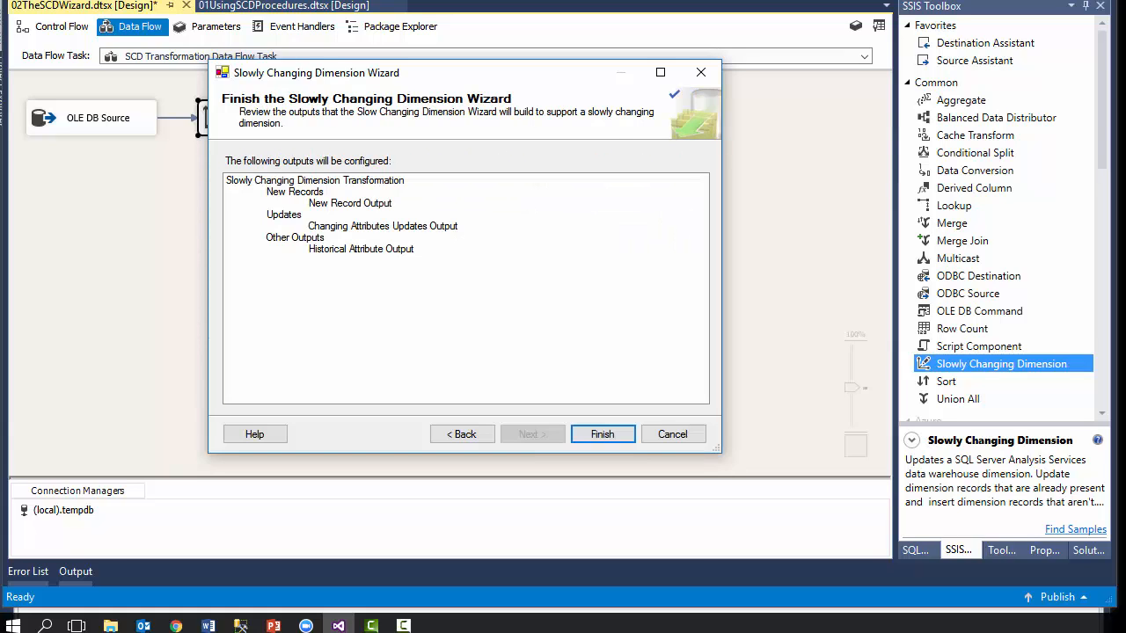
key("Return")
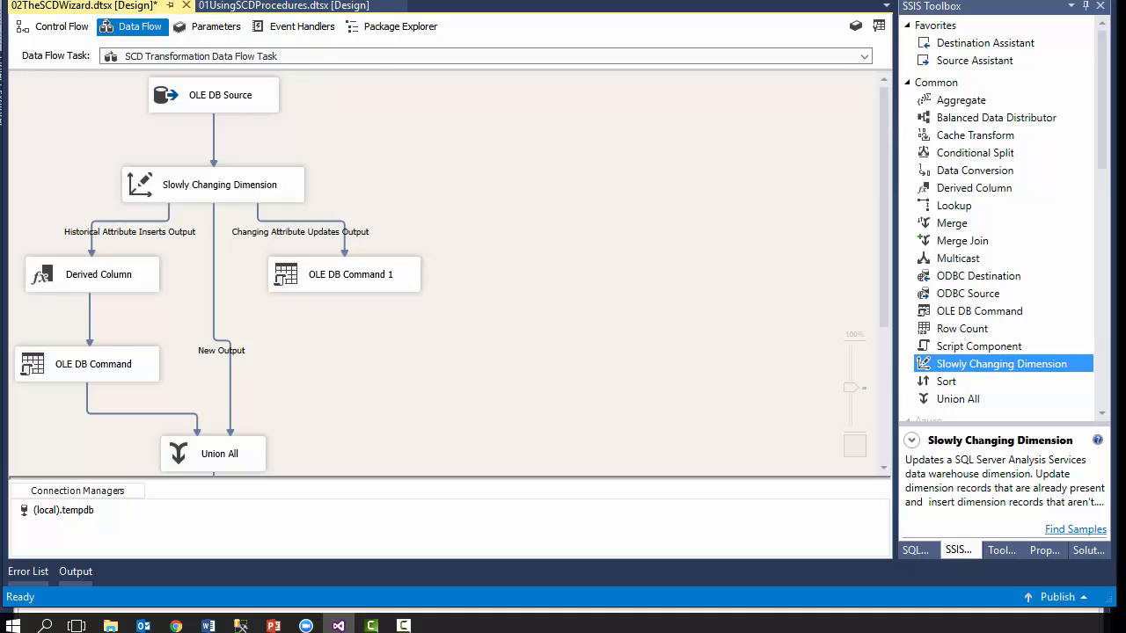
Step: Execute the SCD Transformation Data Flow Task, then return the package to design mode
right_click(439, 165)
left_click(500, 258)
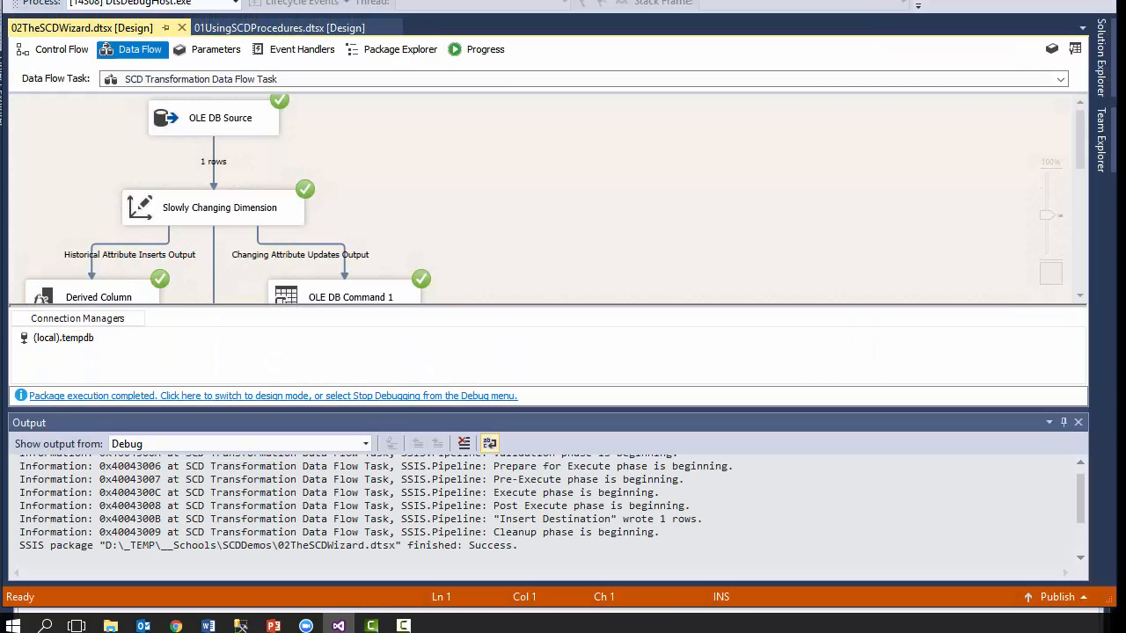
left_click(273, 396)
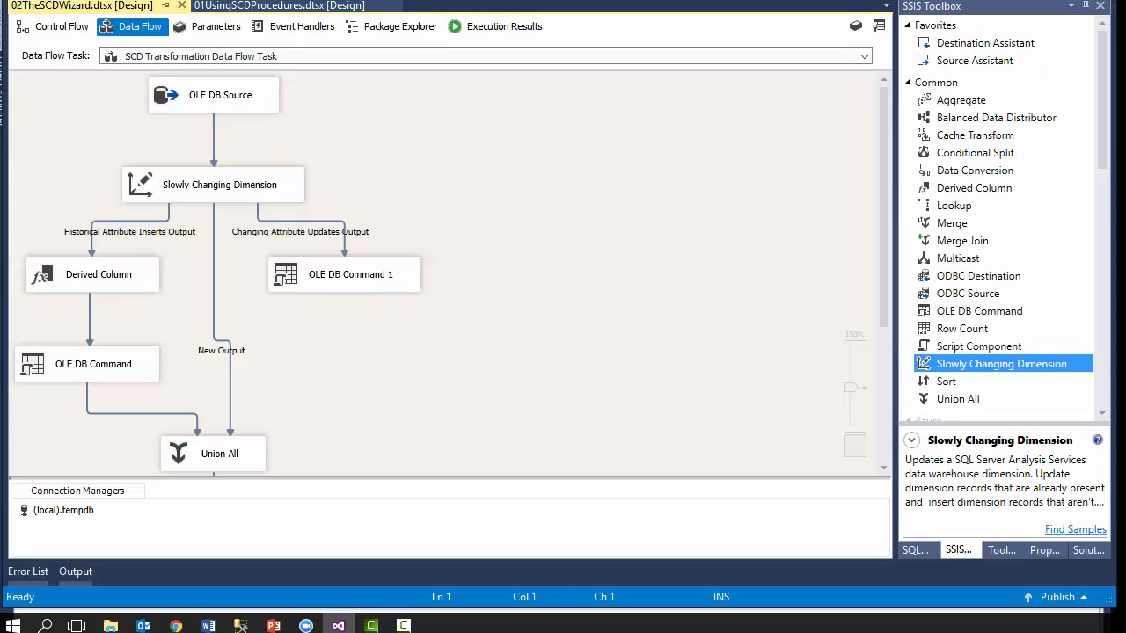
Step: Switch to SQL Server Management Studio, run the post-load SELECT queries on Customers and DimCustomers, and check the dimension row's values
left_click(241, 625)
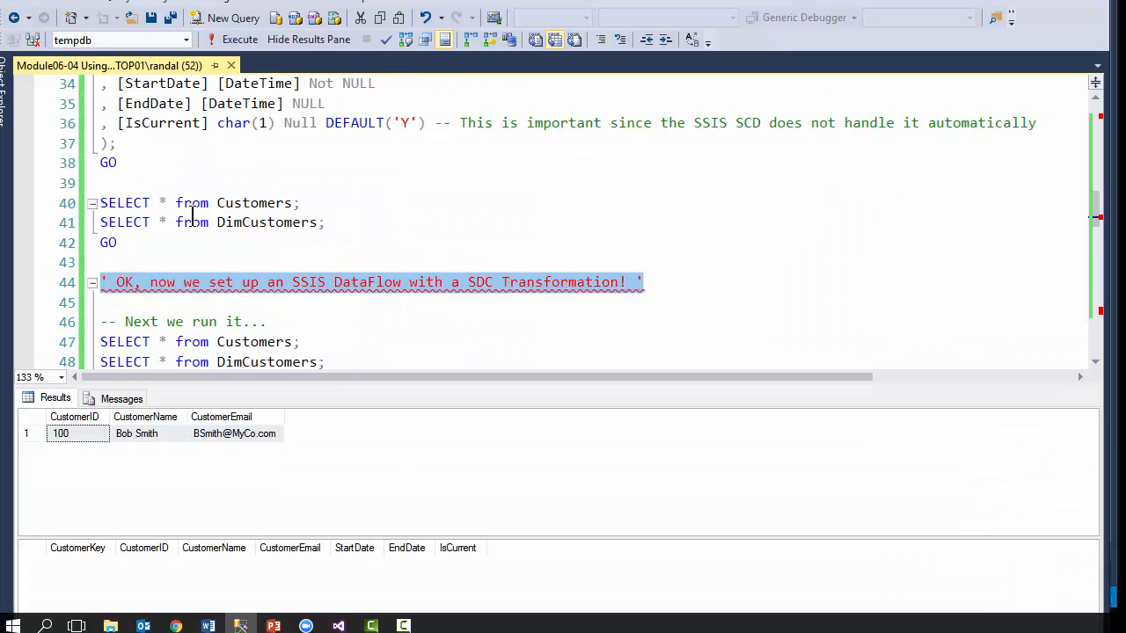
scroll(194, 249, "down", 2)
left_click_drag(123, 263, 51, 223)
left_click(209, 44)
left_click(220, 565)
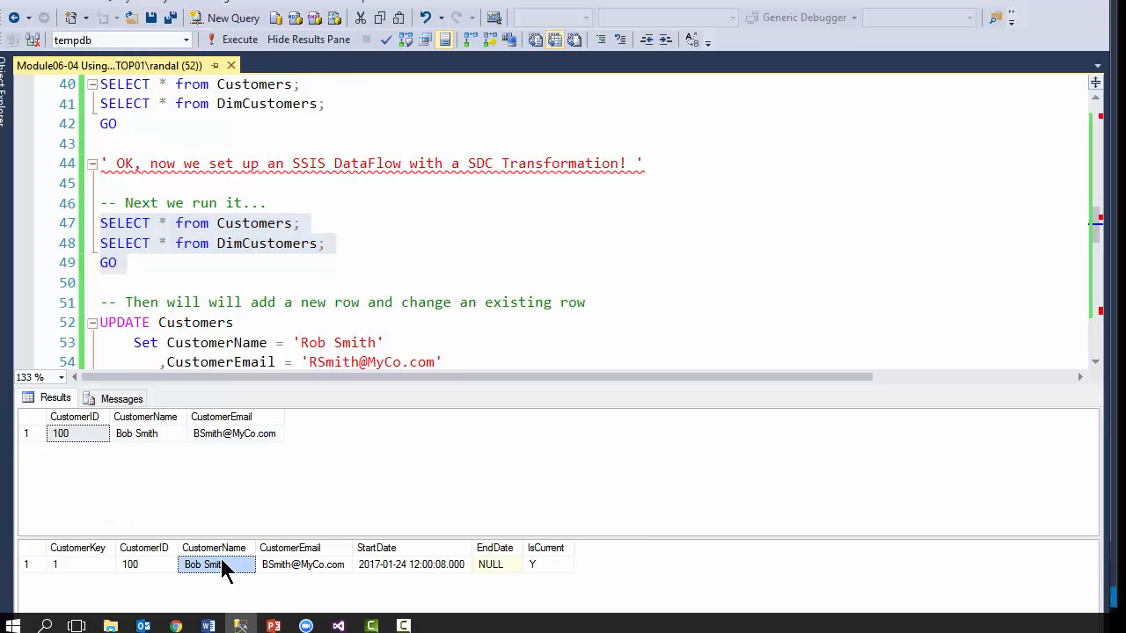
left_click_drag(518, 560, 461, 573)
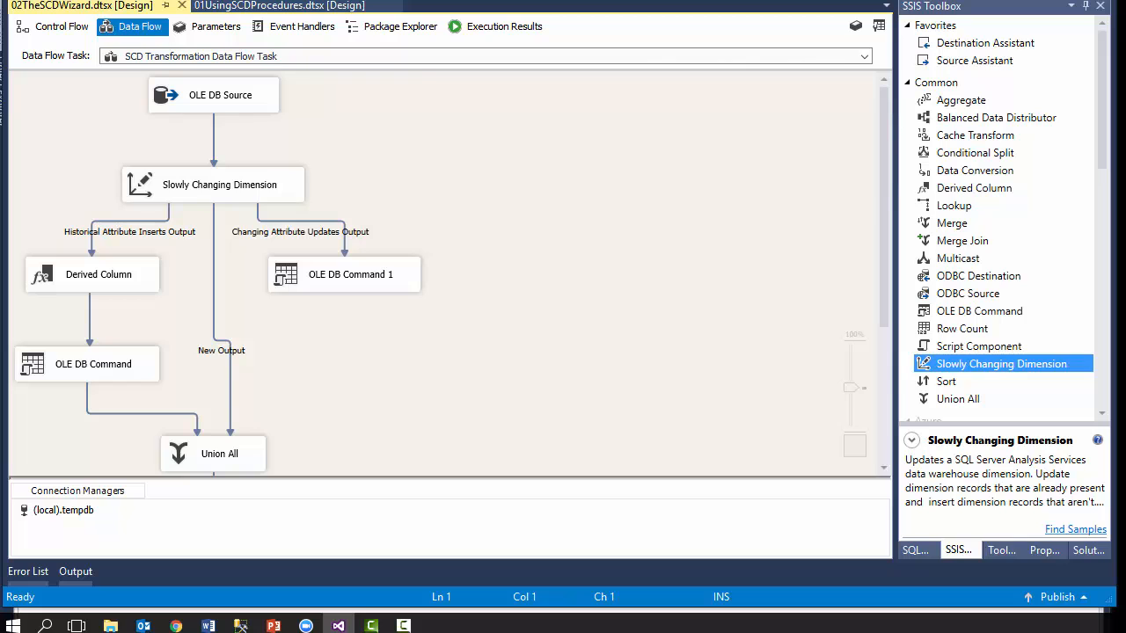
Step: Back in the SSIS data flow, examine the full SqlCommand of OLE DB Command 1 on the changing attribute branch
double_click(345, 275)
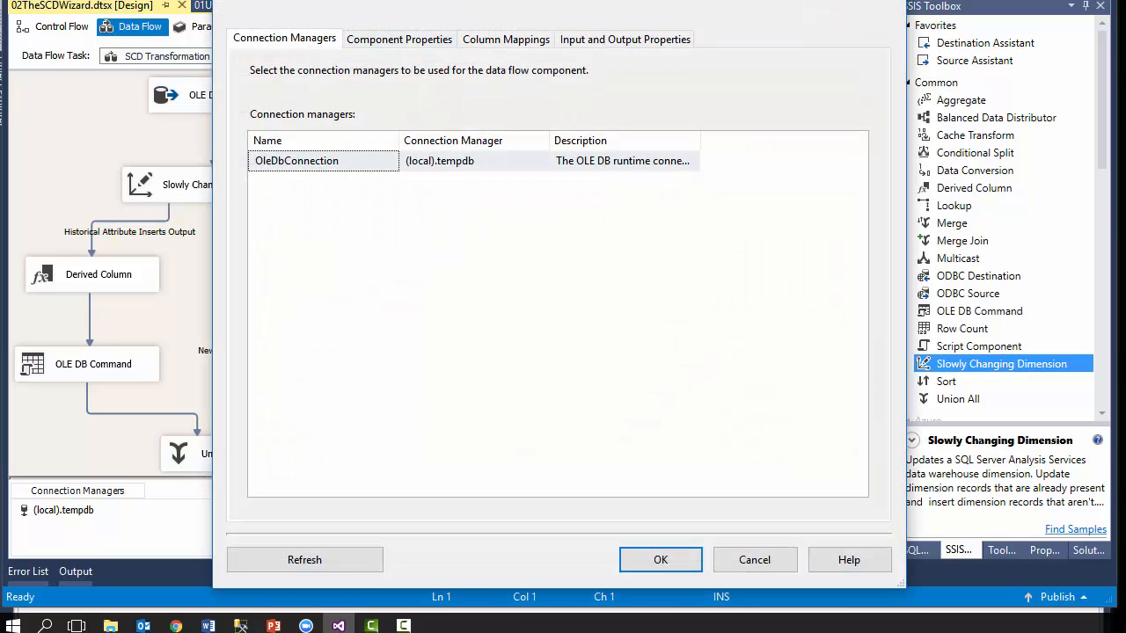
left_click(398, 39)
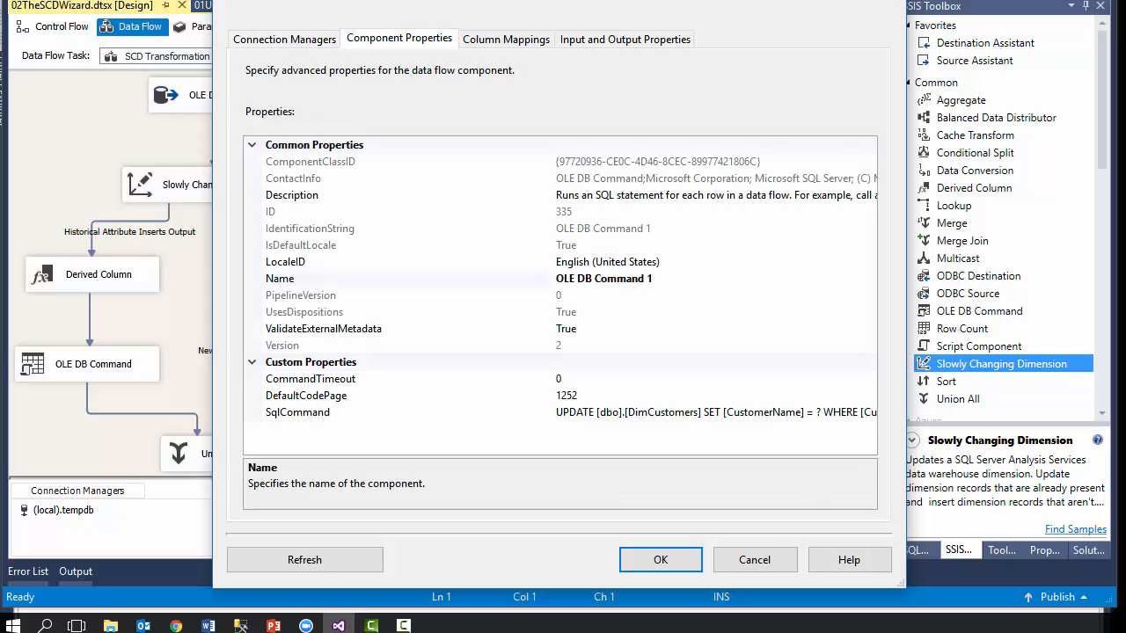
left_click_drag(552, 180, 384, 181)
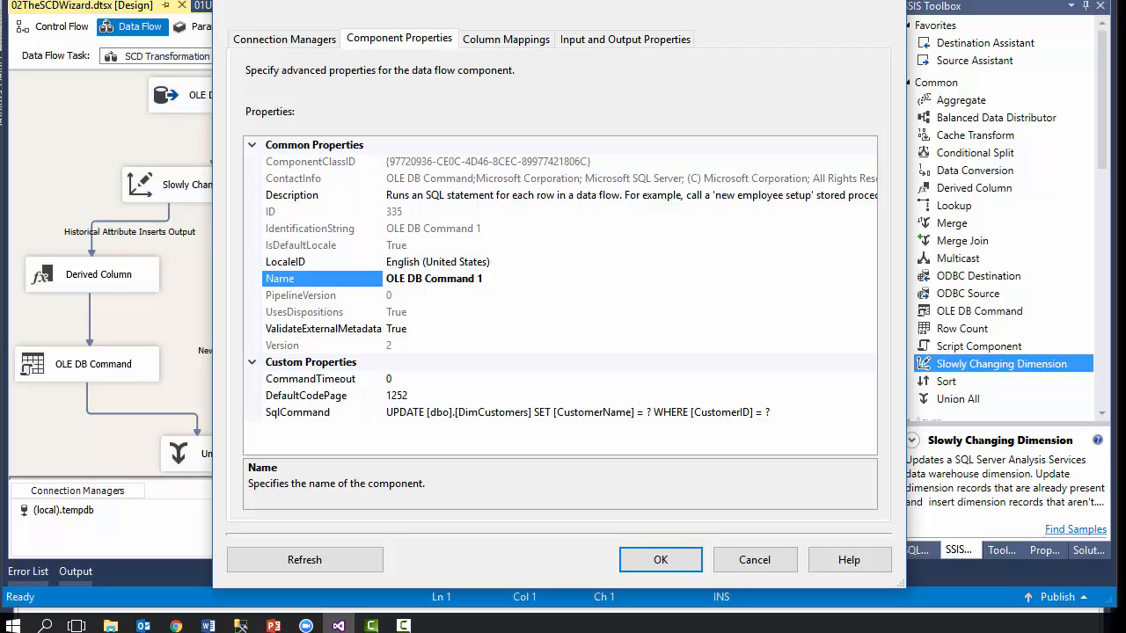
key("Return")
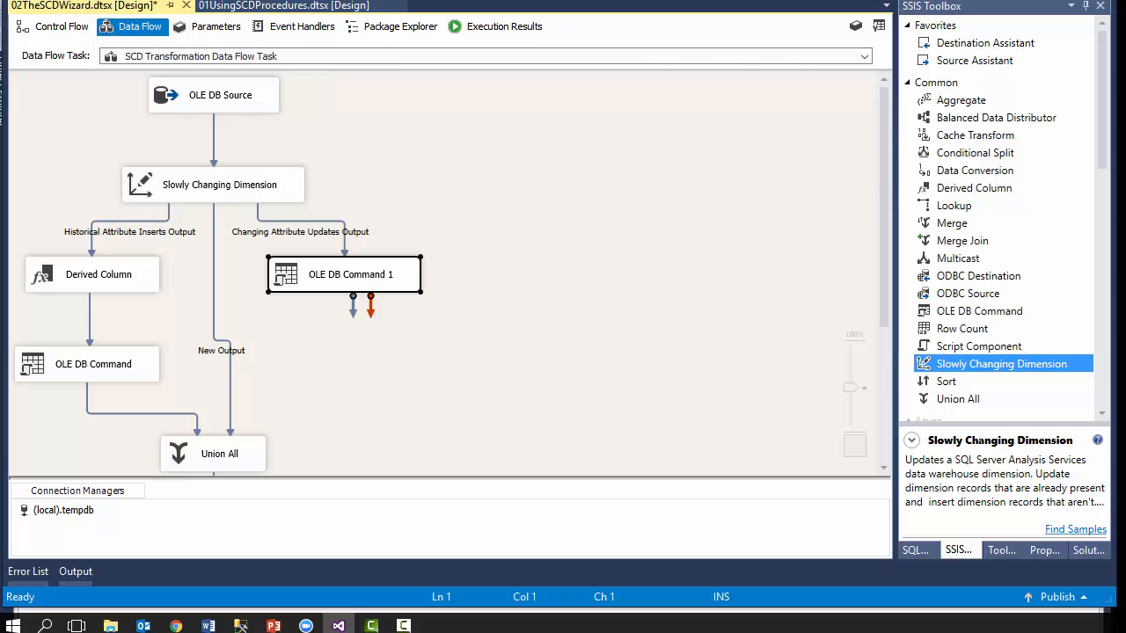
Step: Examine the Derived Column expression and the OLE DB Command's full SqlCommand on the historical attribute branch
double_click(98, 274)
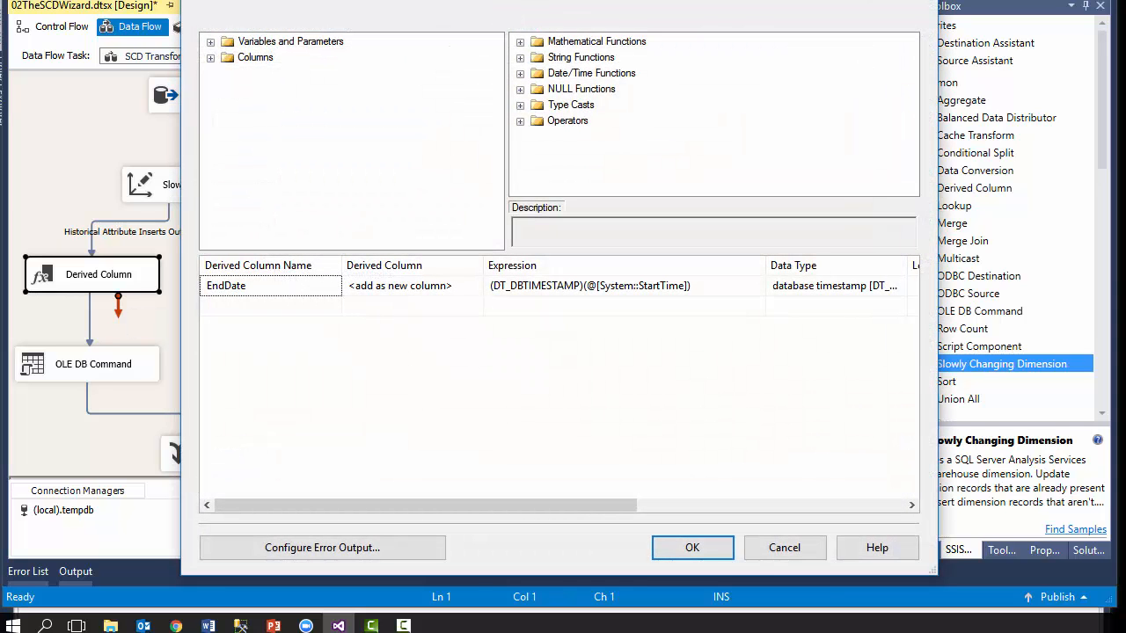
left_click(784, 547)
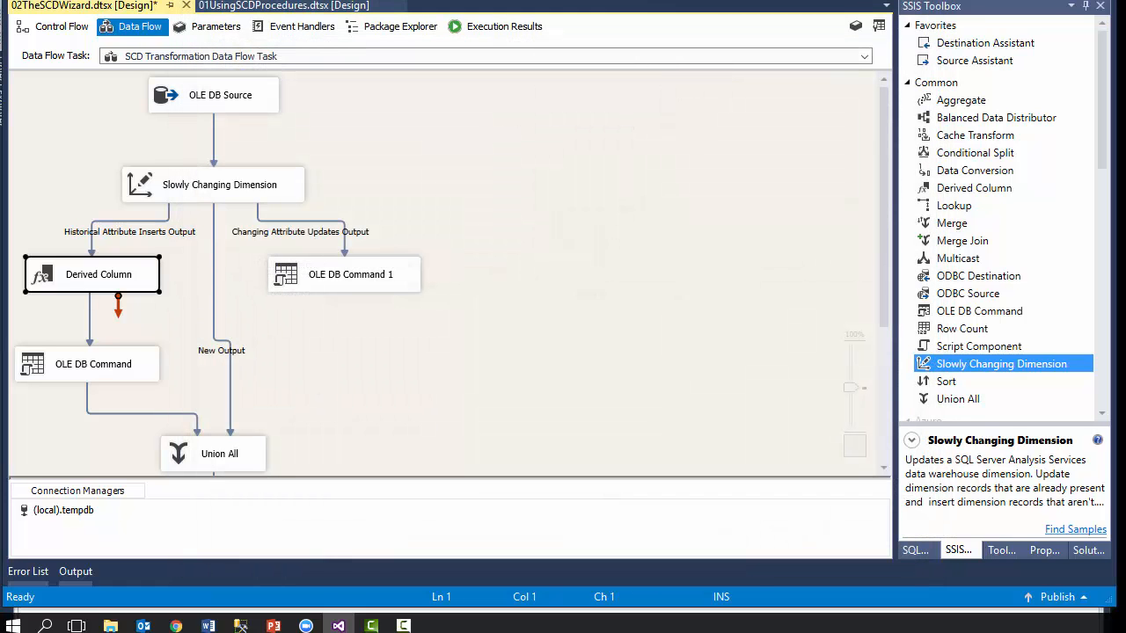
scroll(290, 273, "down", 2)
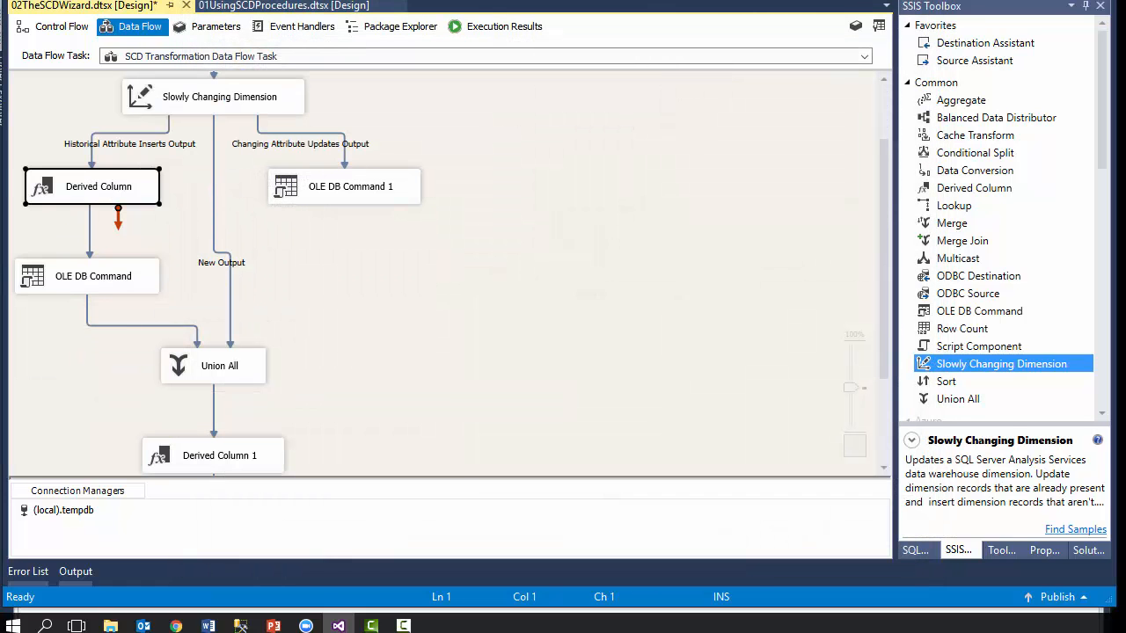
double_click(88, 277)
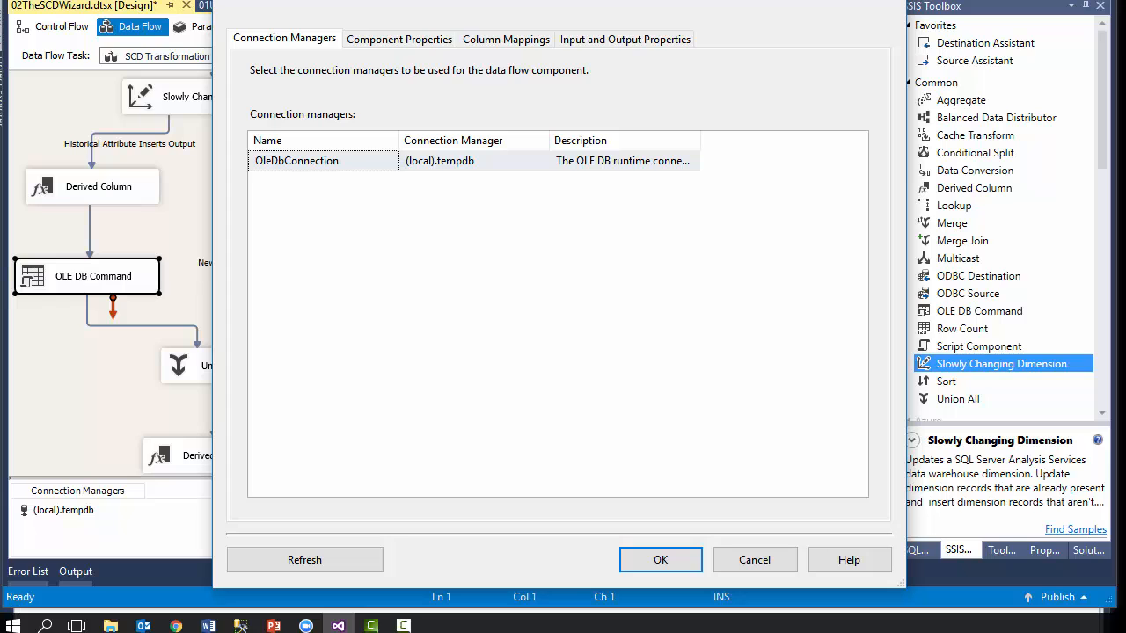
left_click(399, 40)
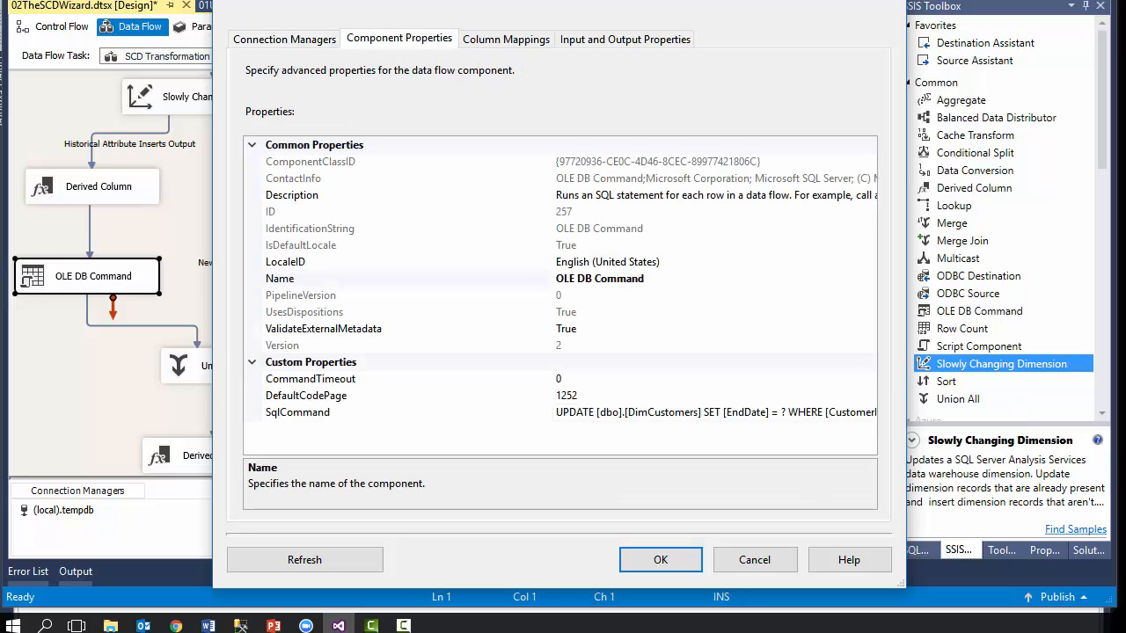
left_click_drag(553, 405, 376, 405)
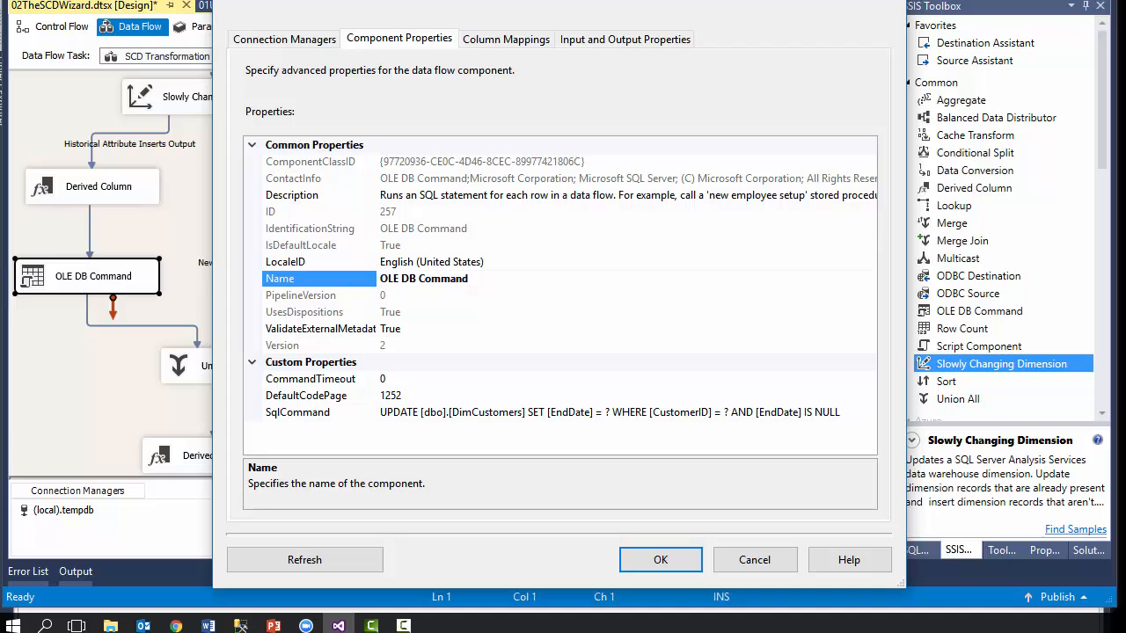
mouse_move(371, 625)
left_click(660, 559)
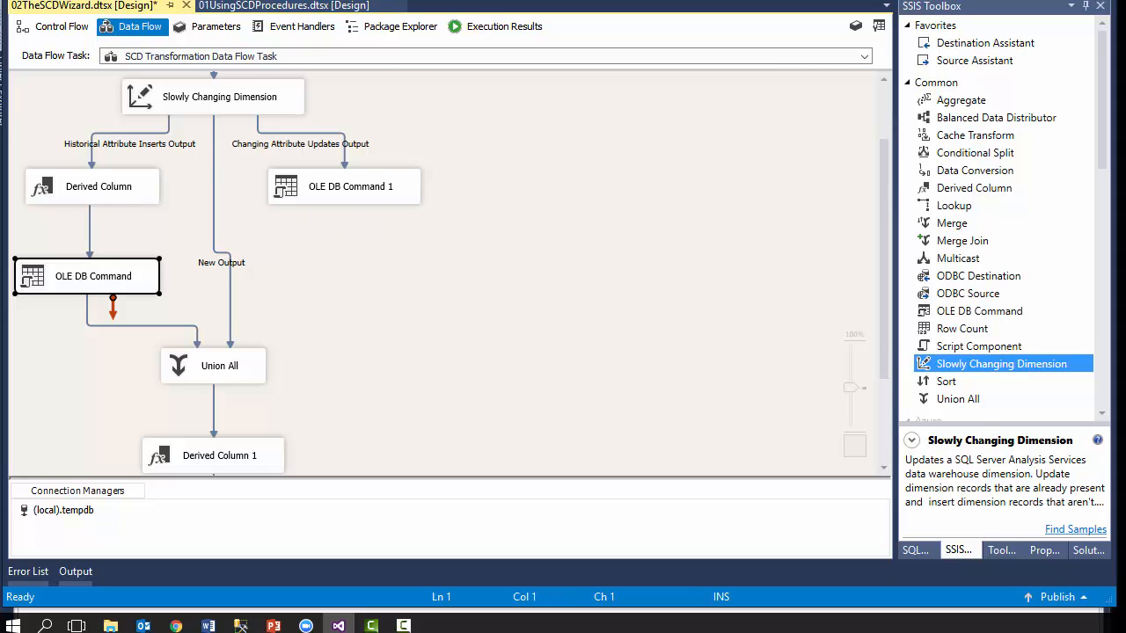
Step: Recheck the SqlCommand of the OLE DB Command feeding Union All, leaving its editor without changes
scroll(440, 273, "down", 2)
scroll(439, 273, "up", 2)
scroll(440, 273, "down", 2)
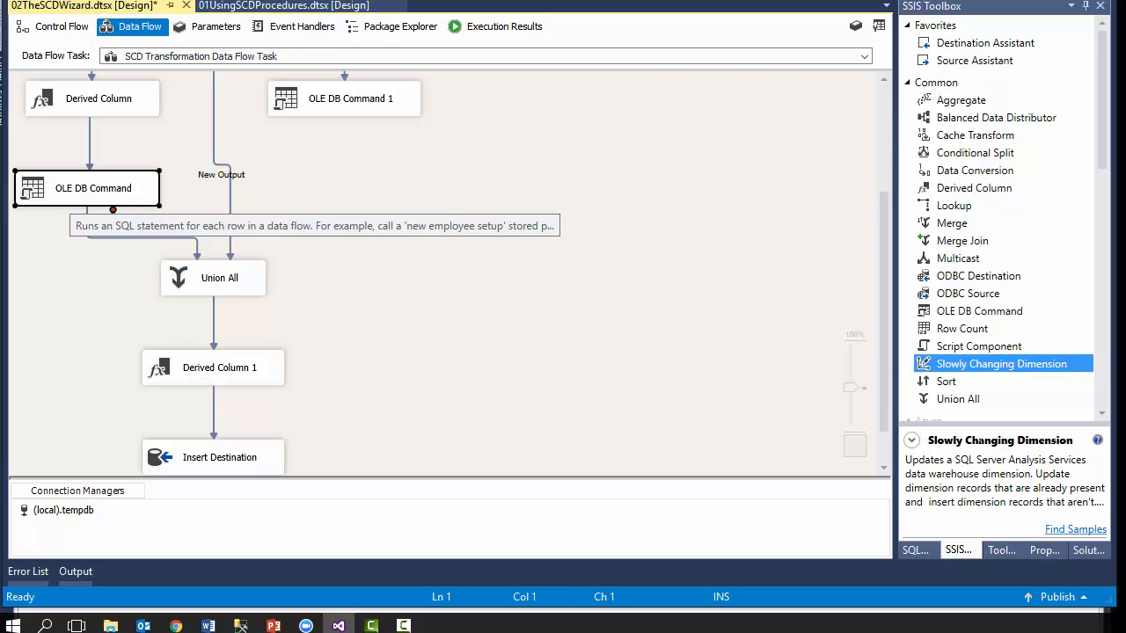
left_click(61, 188)
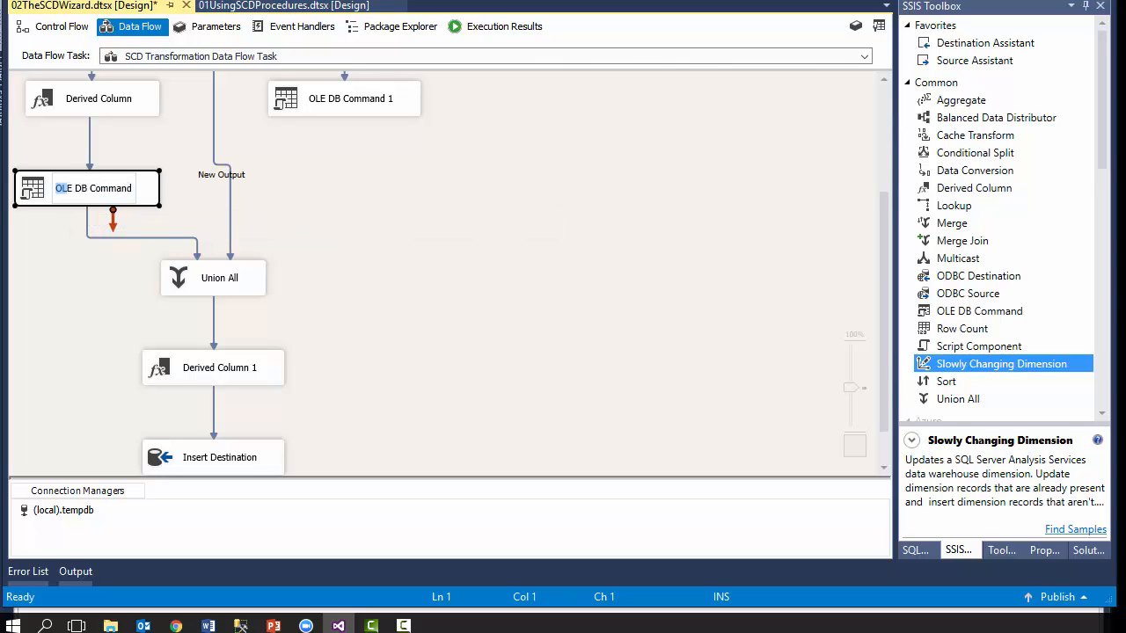
double_click(37, 188)
left_click(400, 39)
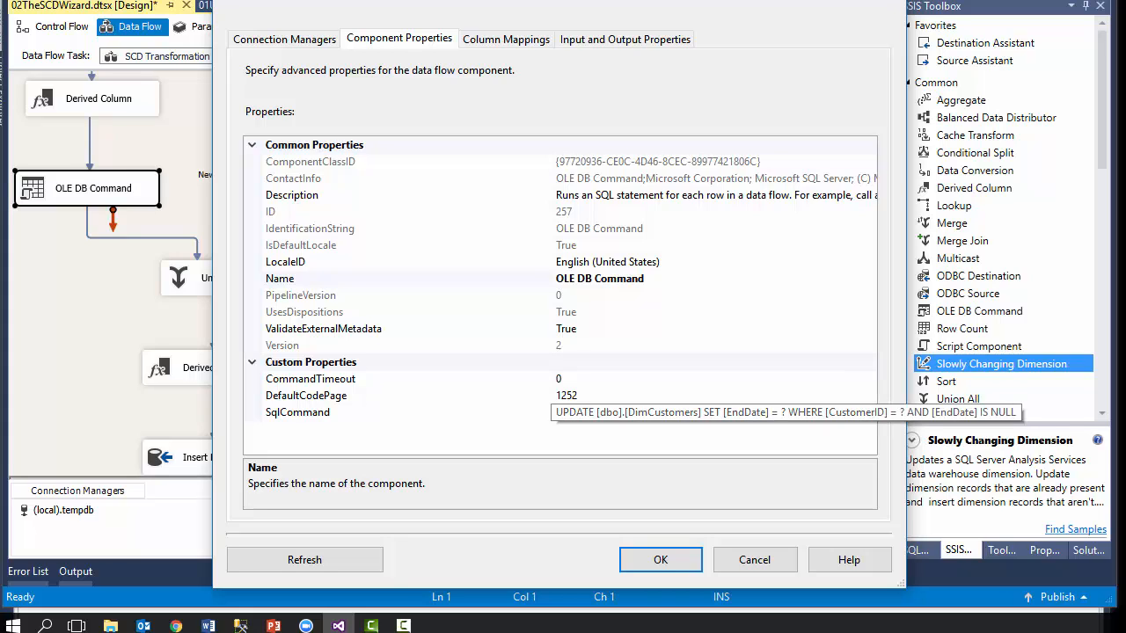
left_click(754, 559)
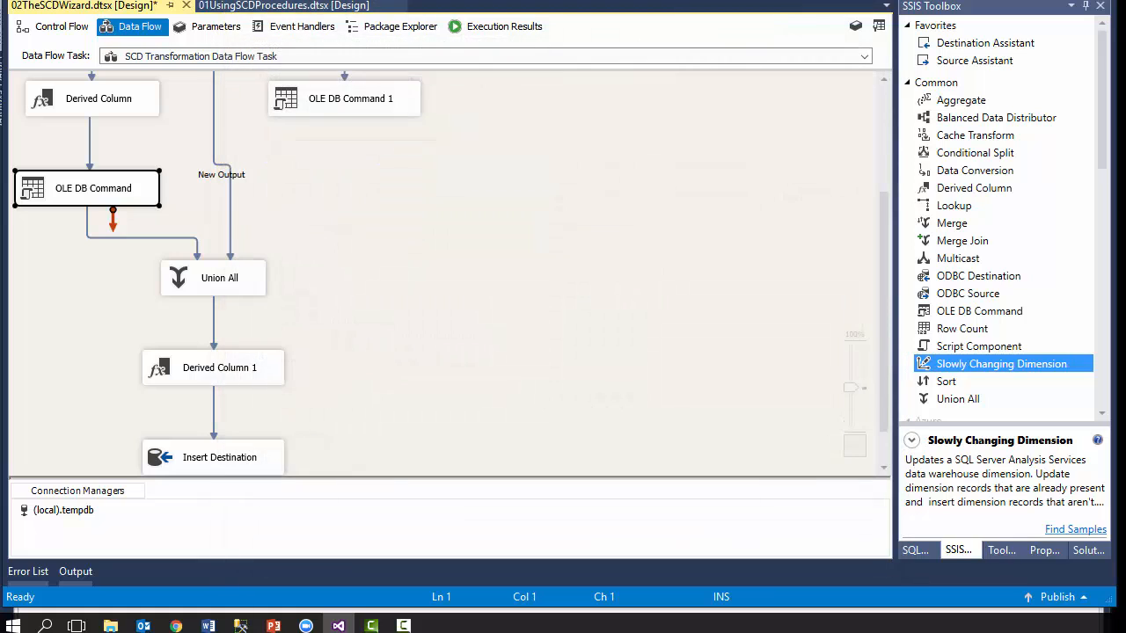
Step: Examine the column mappings of Union All and the expression in Derived Column 1 without changing them
double_click(202, 278)
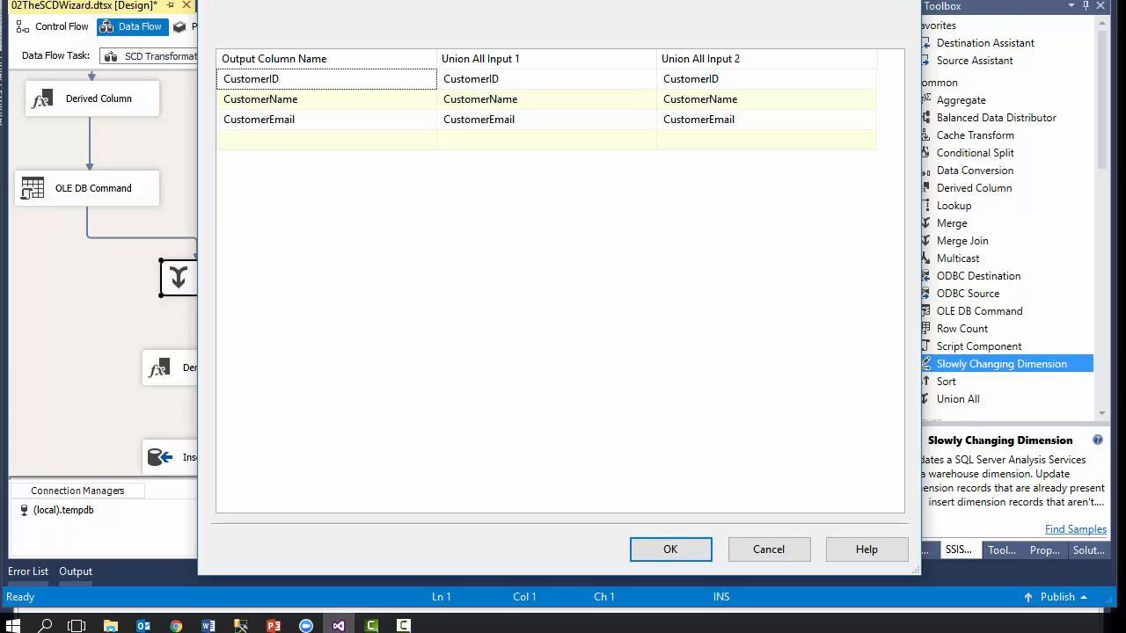
left_click(768, 549)
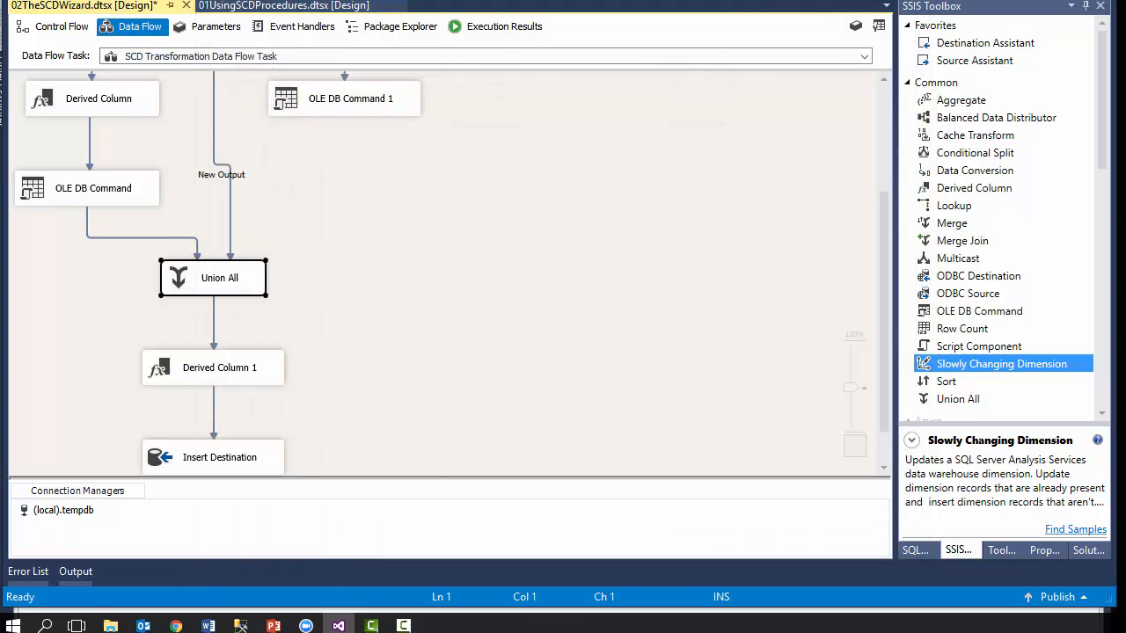
scroll(440, 264, "down", 1)
double_click(222, 324)
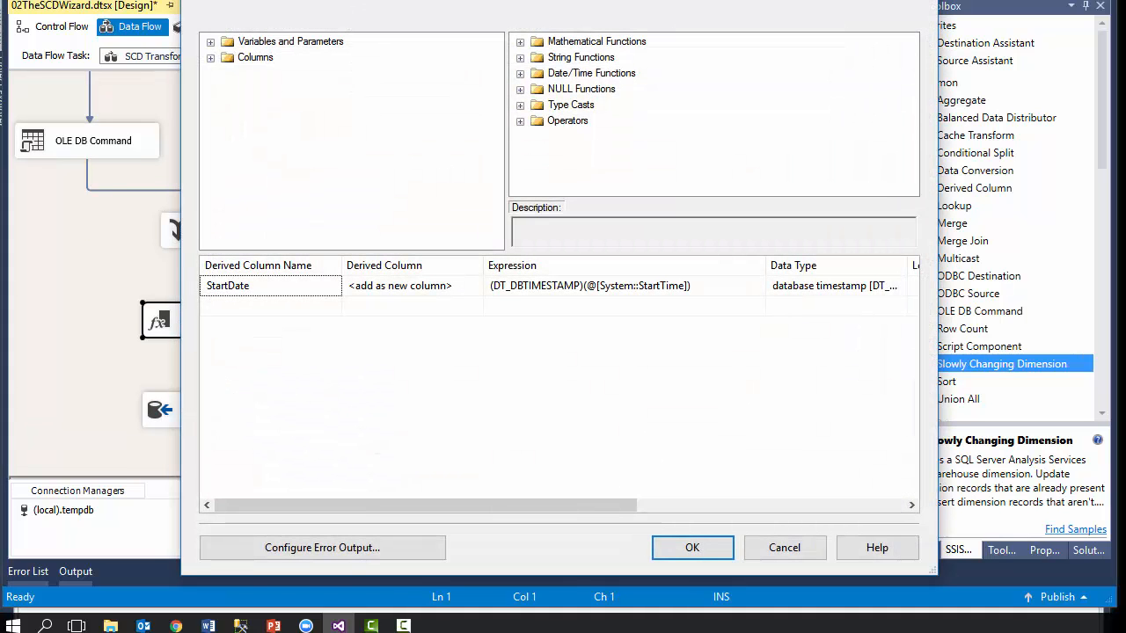
left_click(784, 547)
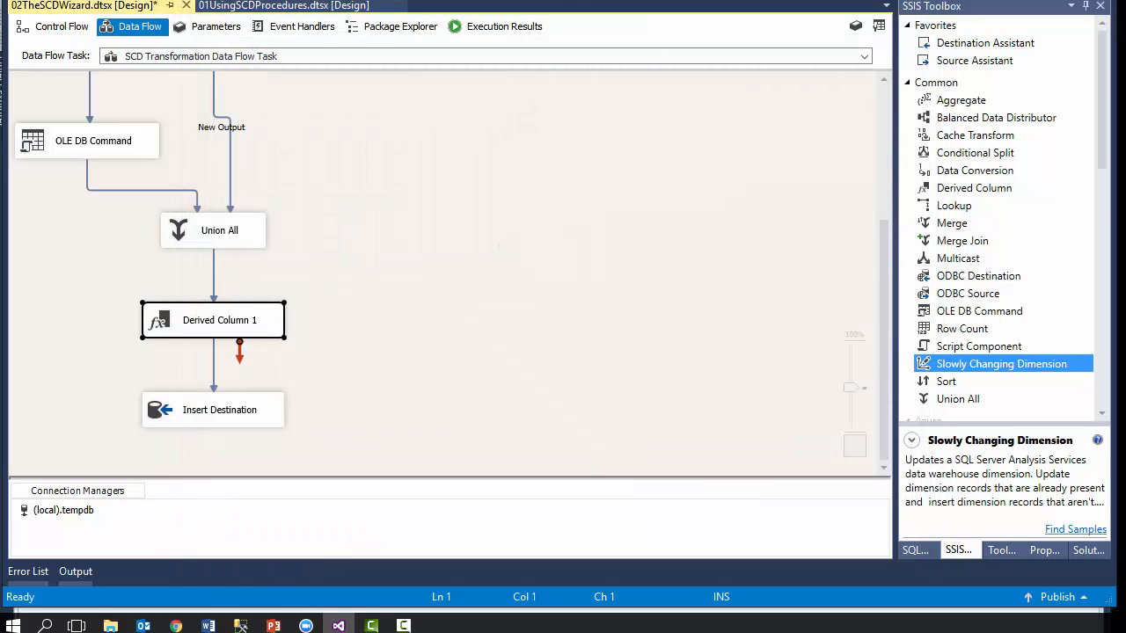
Step: Examine the column metadata of the path from Derived Column 1 to Insert Destination, widening the Name column
double_click(213, 365)
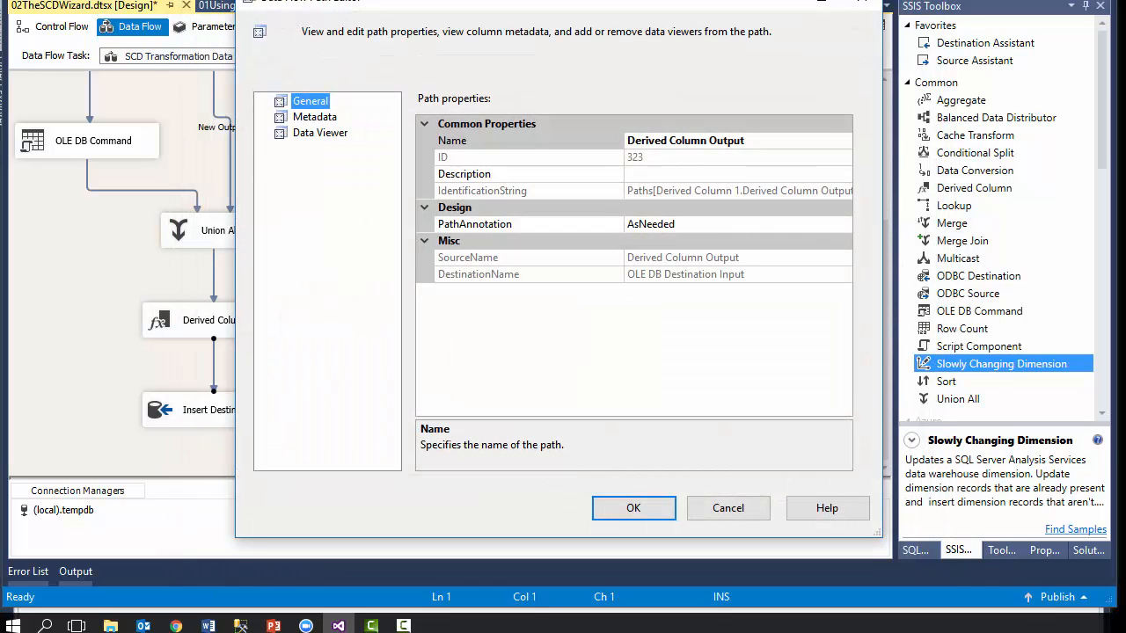
left_click(315, 117)
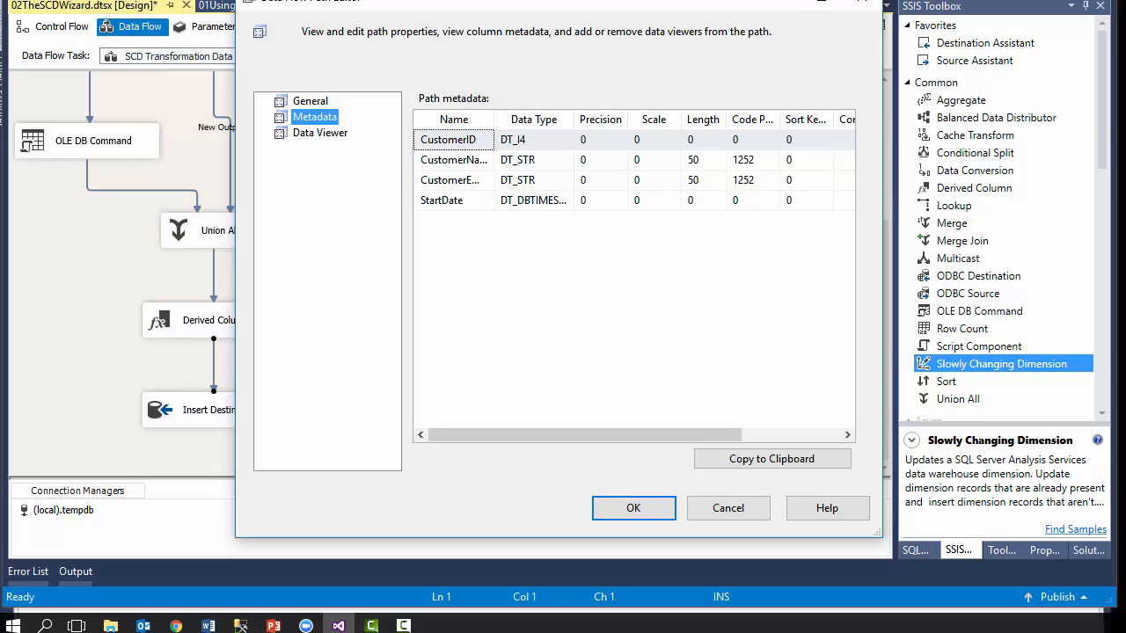
left_click_drag(493, 120, 519, 119)
left_click(468, 200)
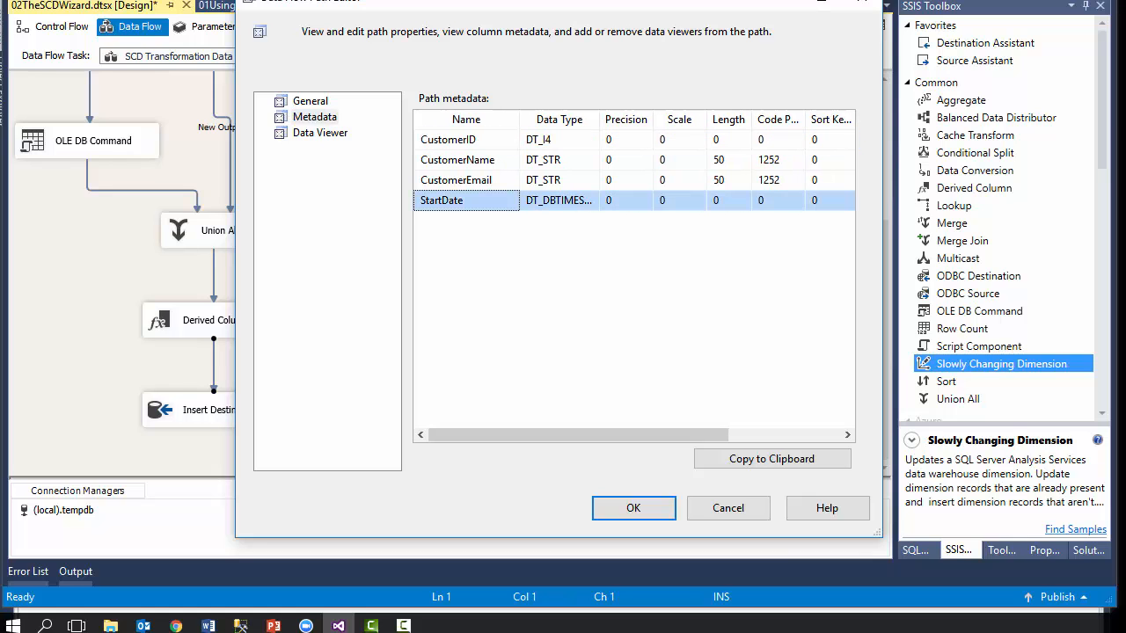
left_click(640, 509)
Step: Examine the column mappings of Insert Destination, checking the EndDate destination column
double_click(213, 410)
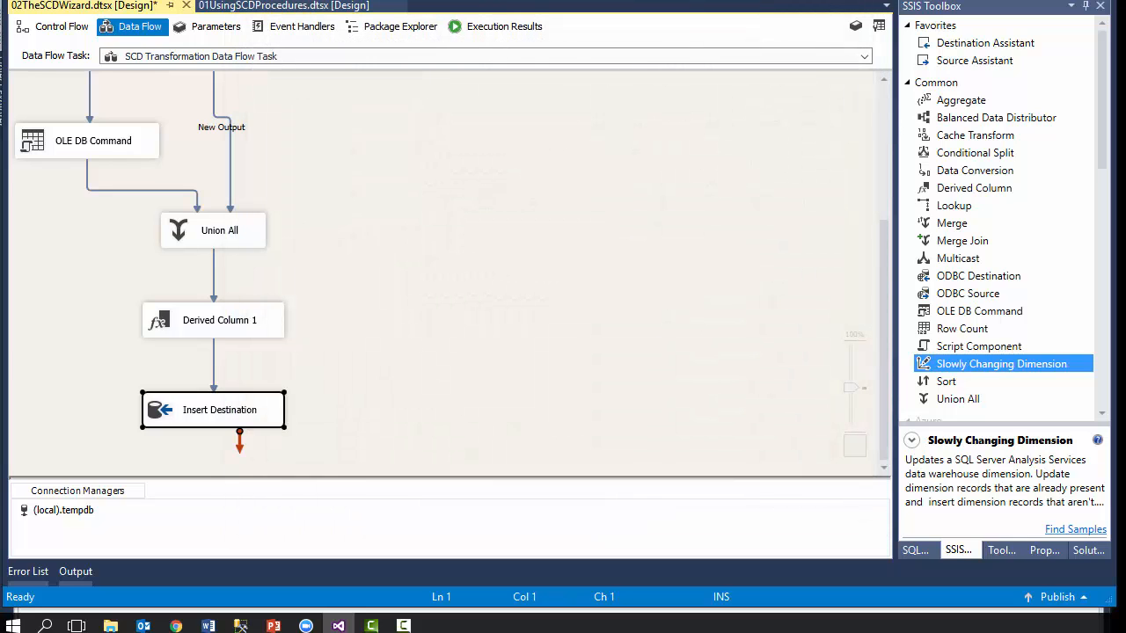
left_click(246, 77)
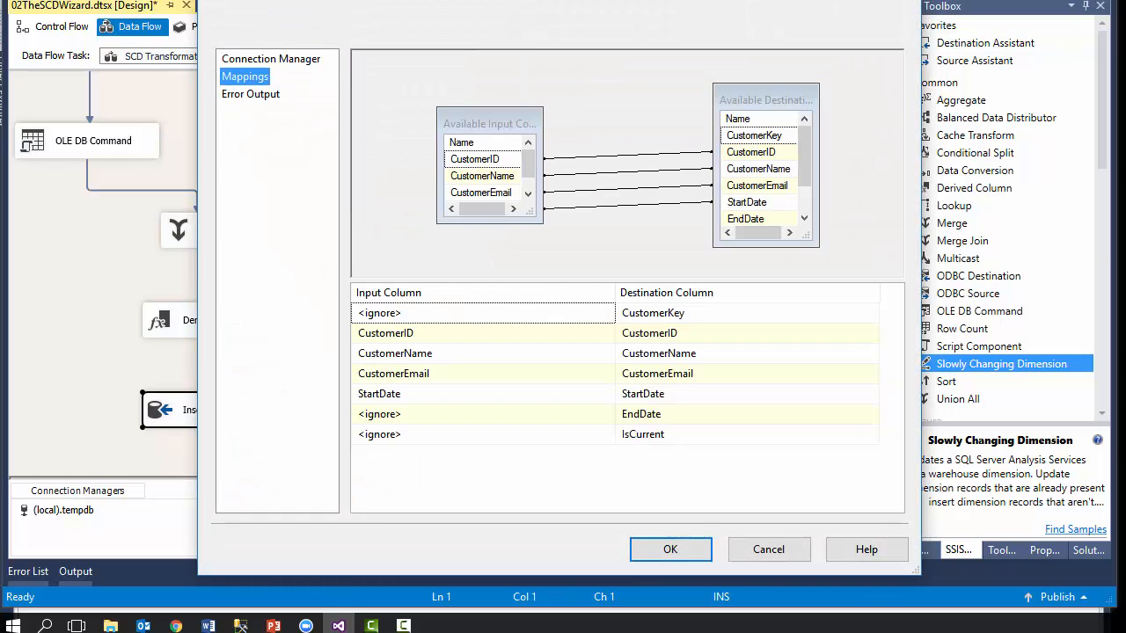
left_click(675, 414)
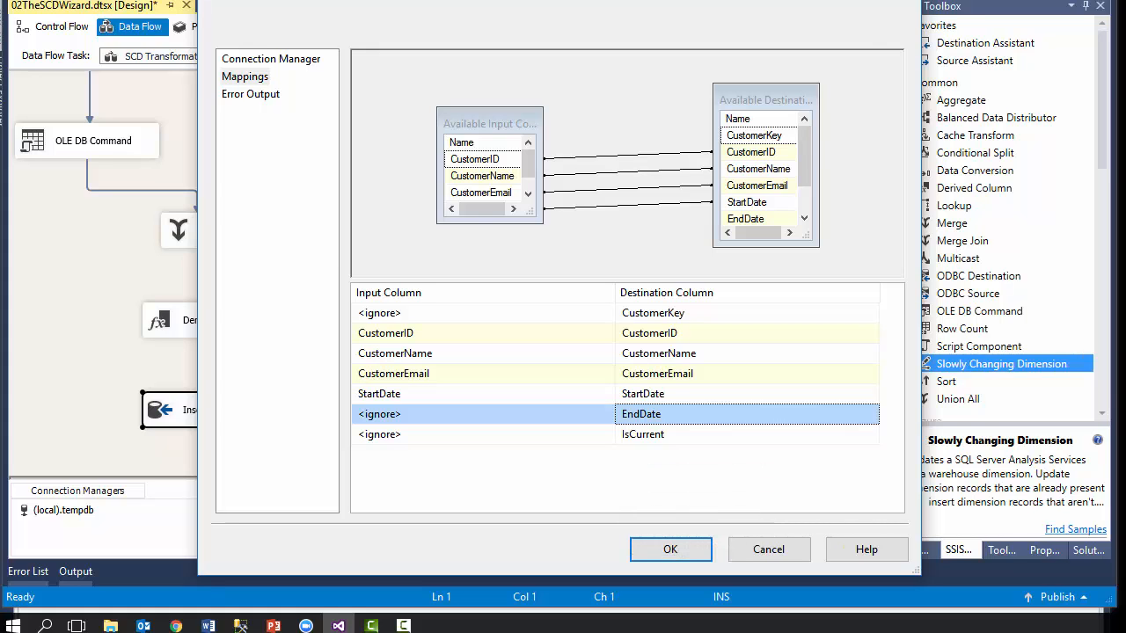
key("Return")
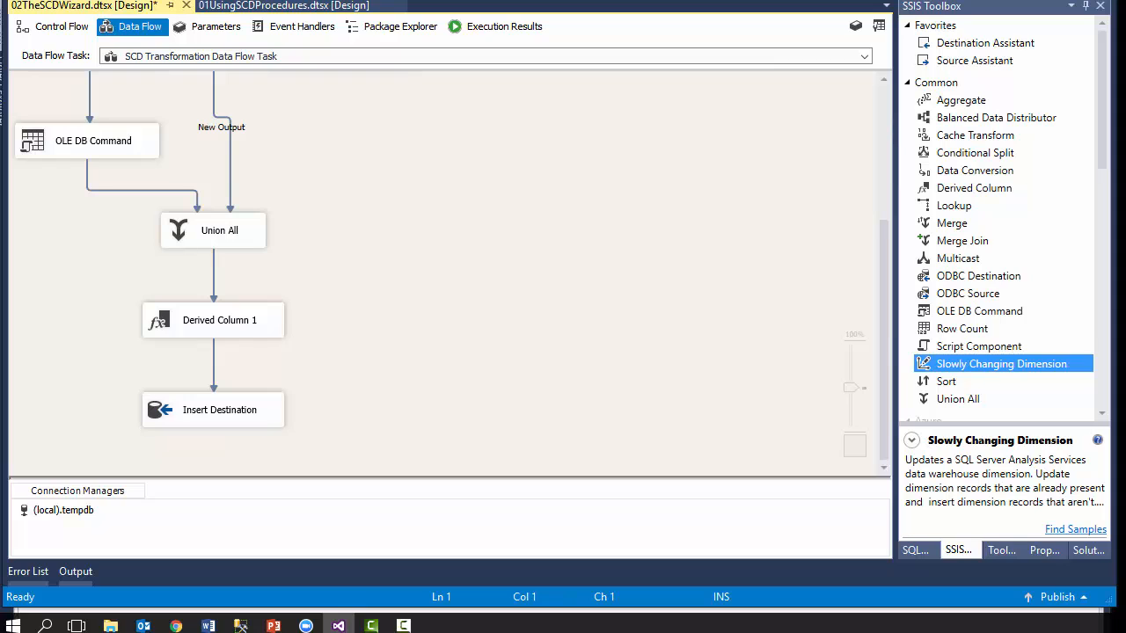
scroll(440, 272, "up", 2)
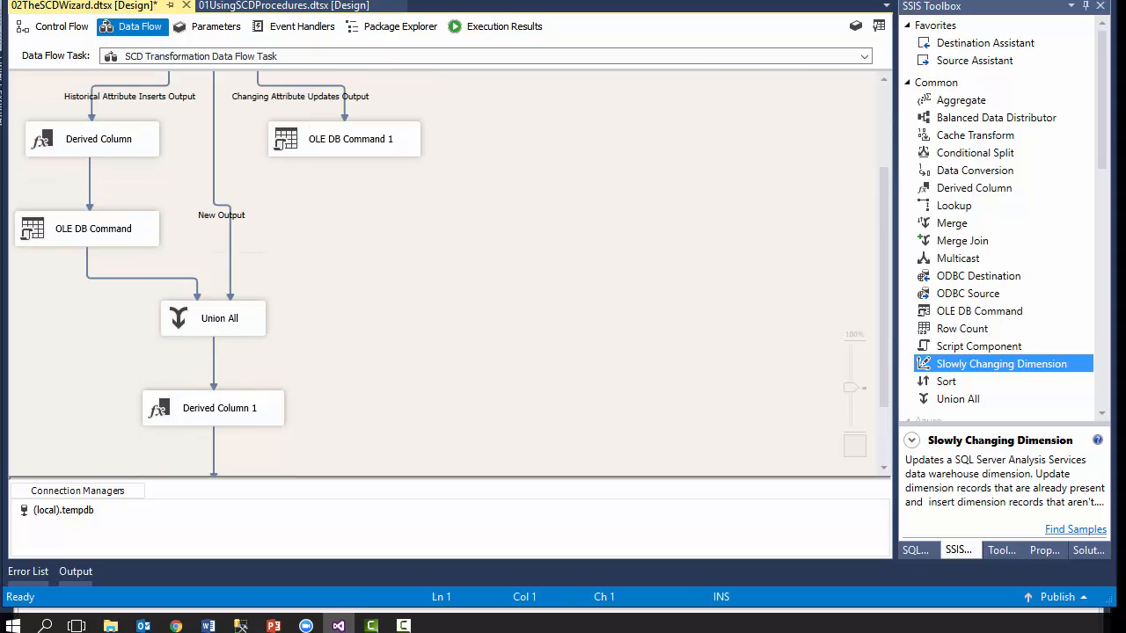
scroll(440, 273, "up", 1)
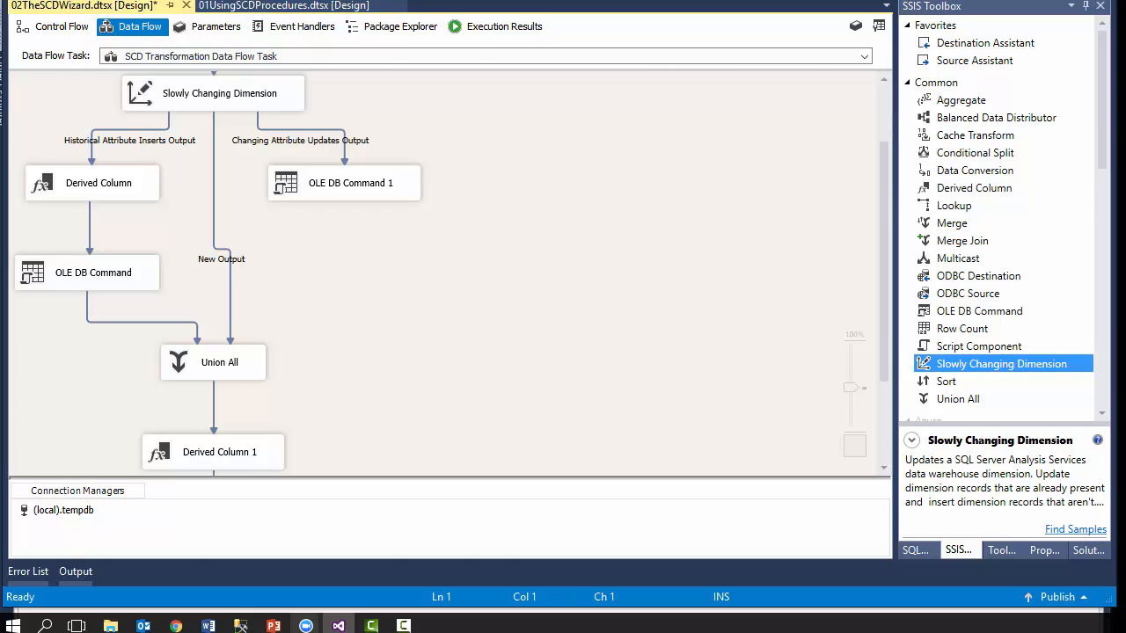
Step: Switch to SQL Server Management Studio, run the UPDATE that changes the existing customer's name and email in Customers, and hide the results
left_click(241, 625)
scroll(384, 283, "down", 1)
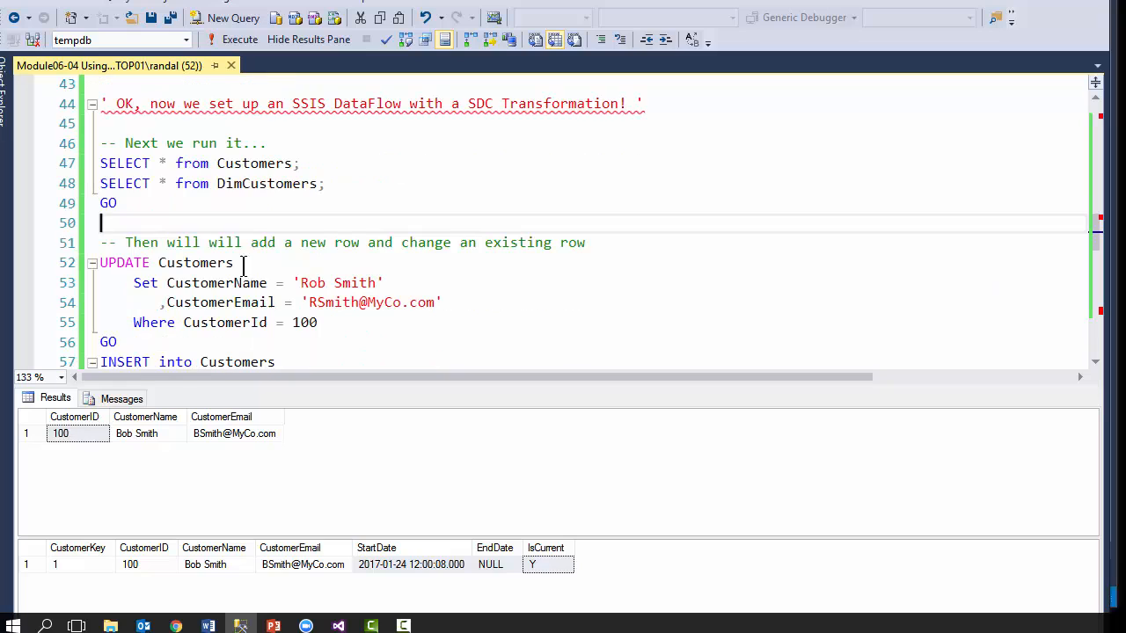
left_click_drag(118, 343, 61, 267)
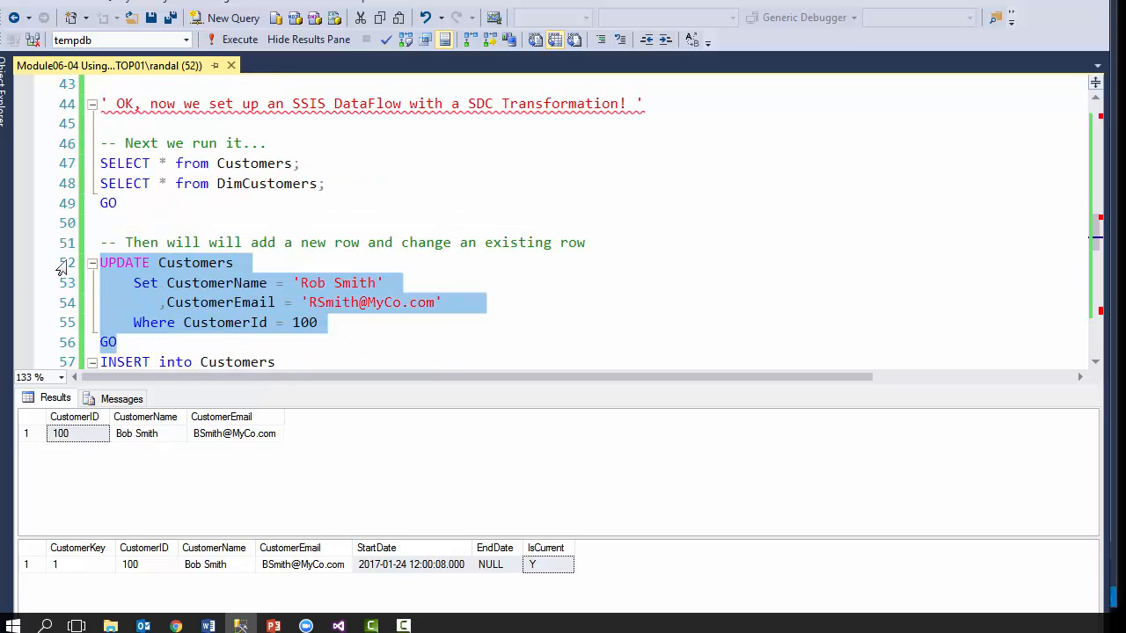
left_click(236, 40)
left_click(308, 39)
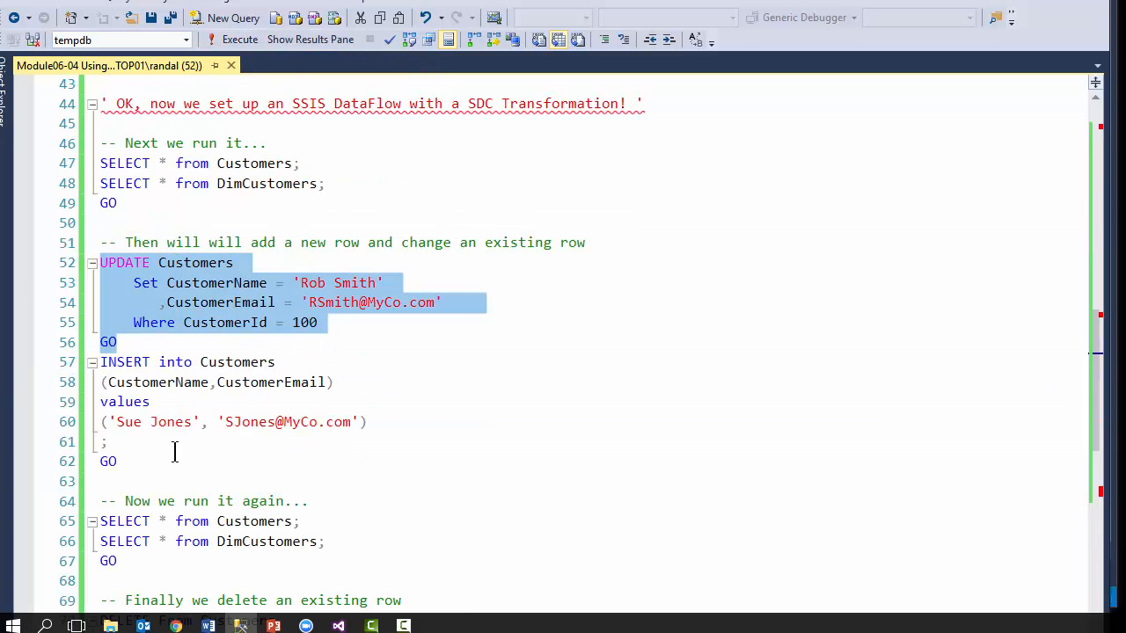
Step: Run the INSERT statement that adds a new customer to Customers and hide the results
left_click_drag(159, 461, 92, 361)
left_click(235, 46)
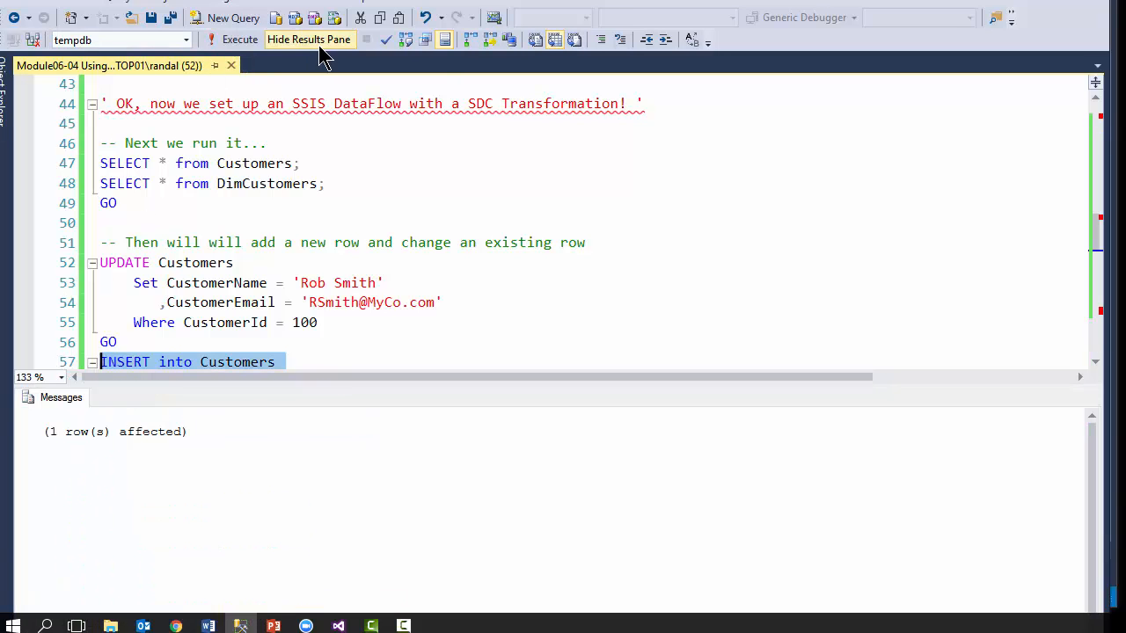
left_click(315, 40)
Step: Query Customers and DimCustomers with the "Now we run it again" block and compare customer names and emails between both tables
scroll(226, 413, "down", 3)
left_click_drag(180, 388, 99, 322)
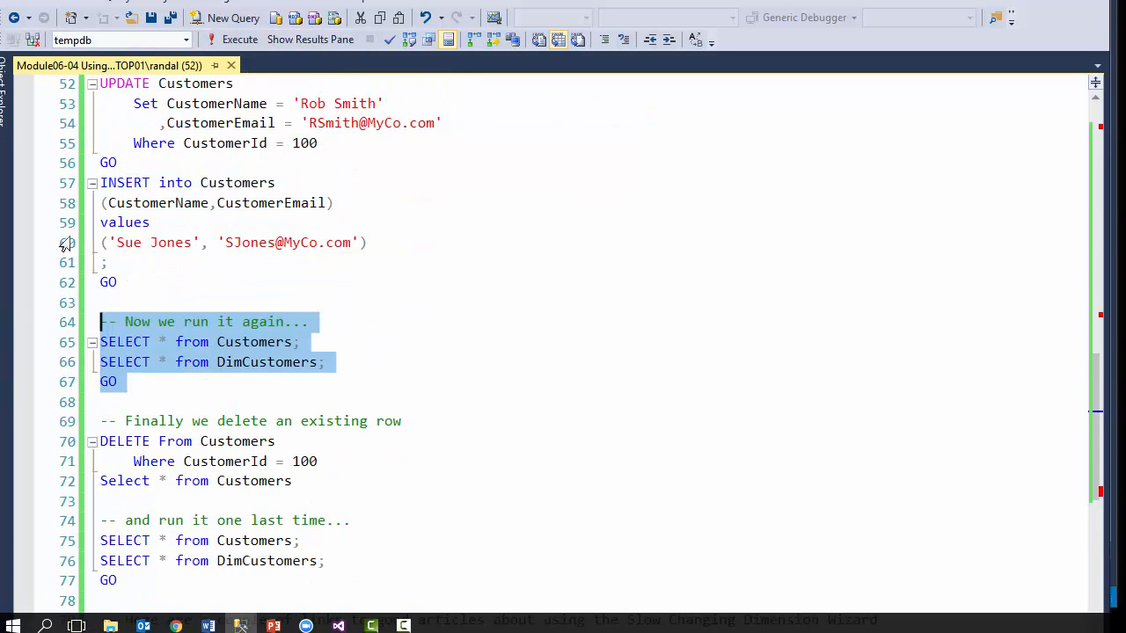
left_click(235, 40)
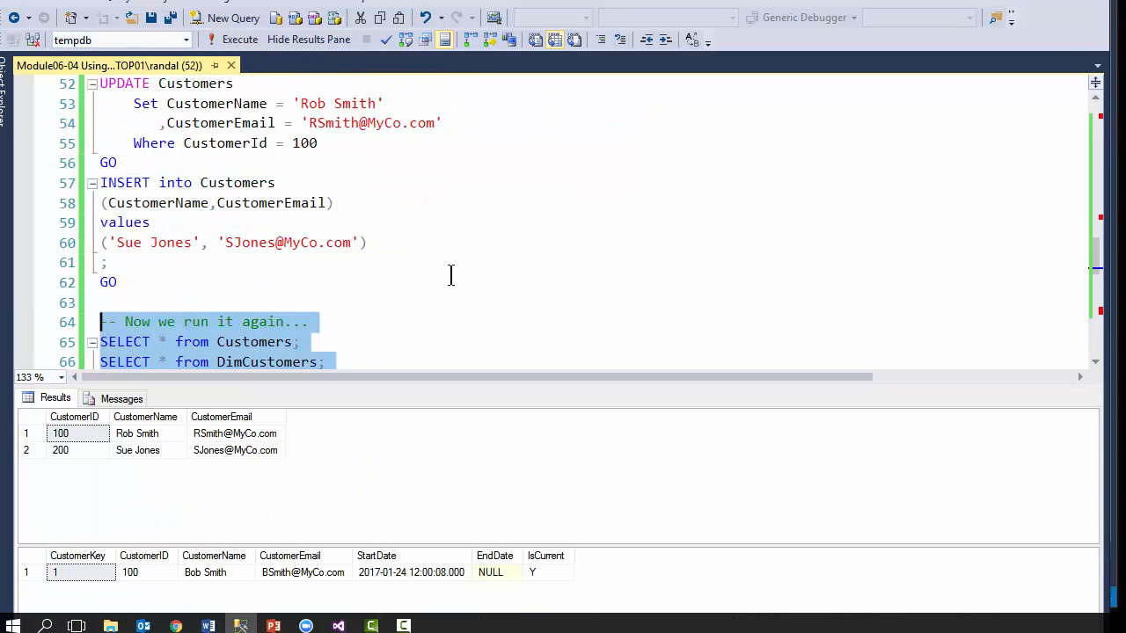
left_click(141, 437)
left_click(214, 435)
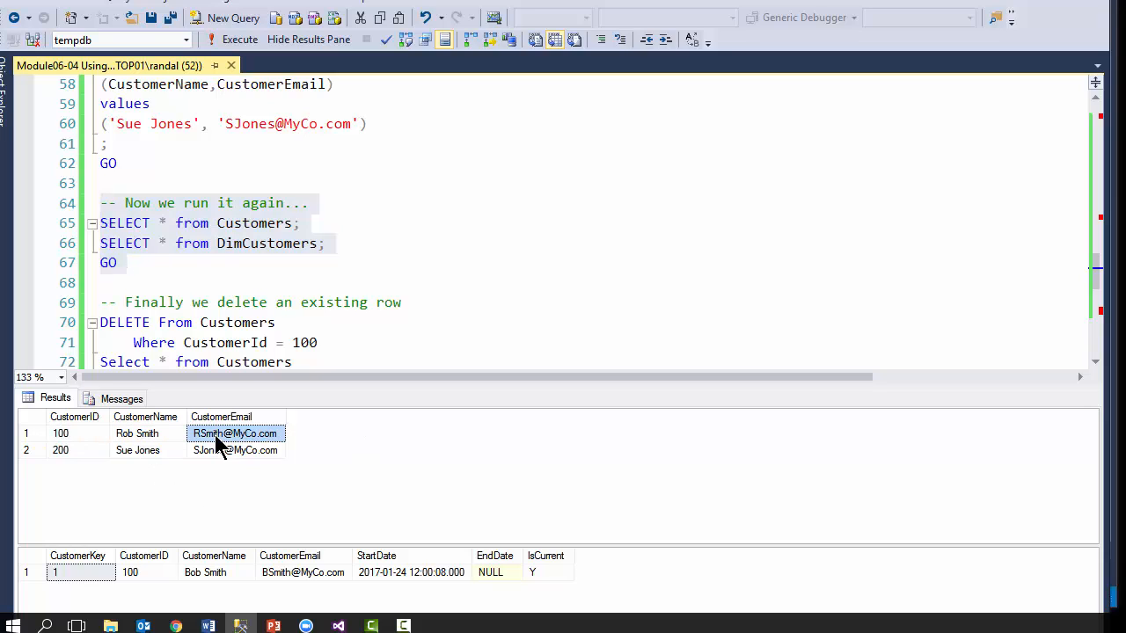
left_click(242, 573)
left_click(296, 573)
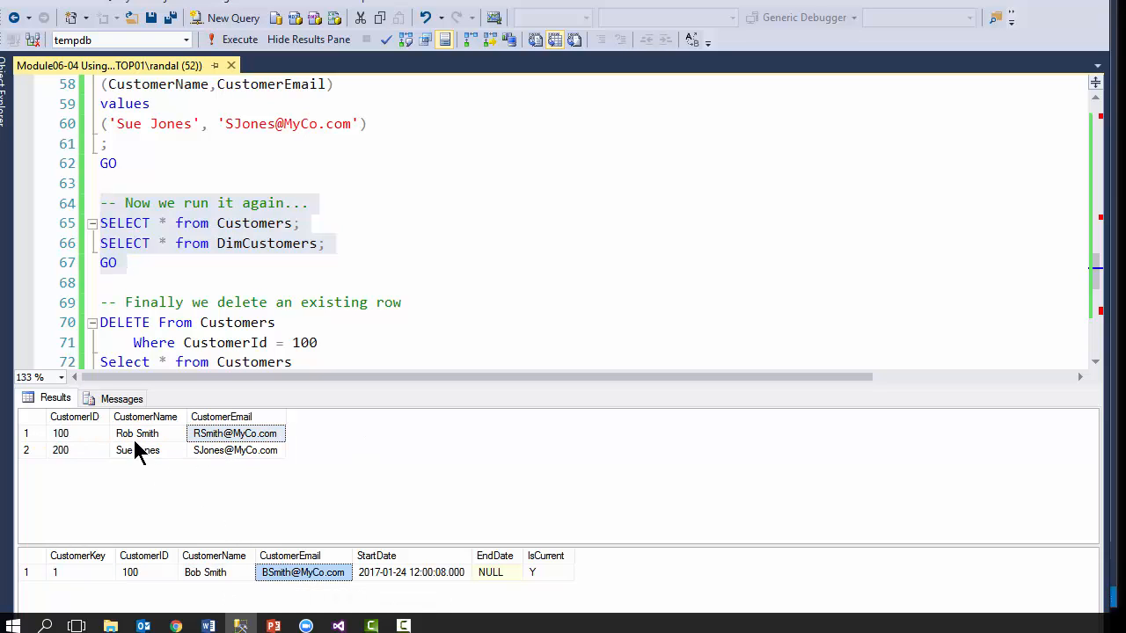
left_click_drag(136, 450, 230, 453)
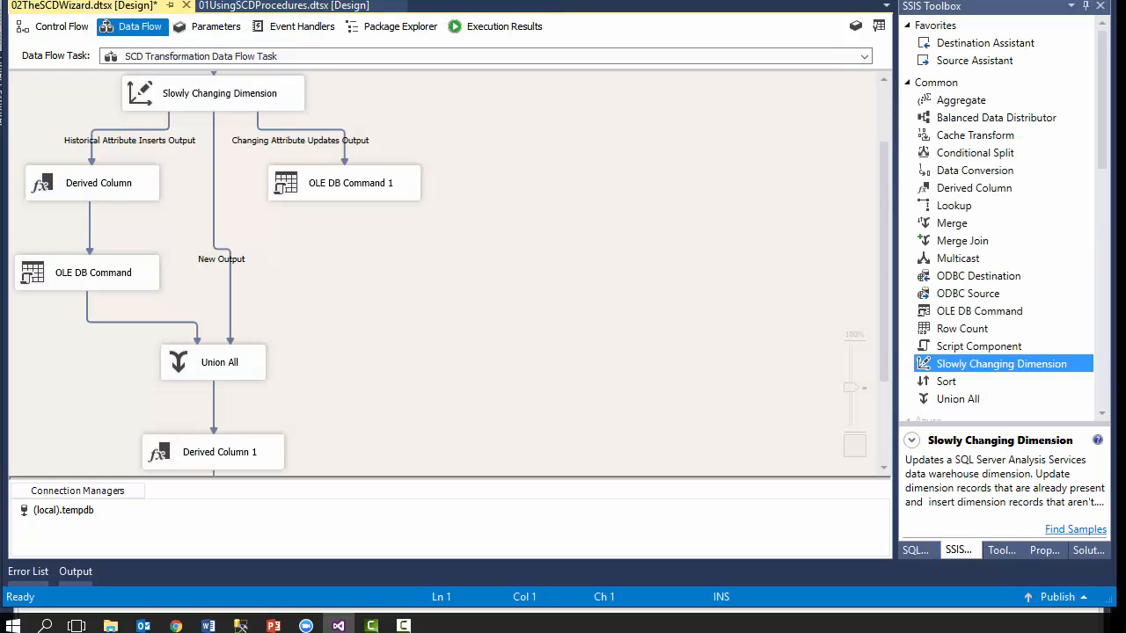
Step: Switch to the SSIS package, execute the SCD Transformation Data Flow Task, and return to design mode
right_click(518, 196)
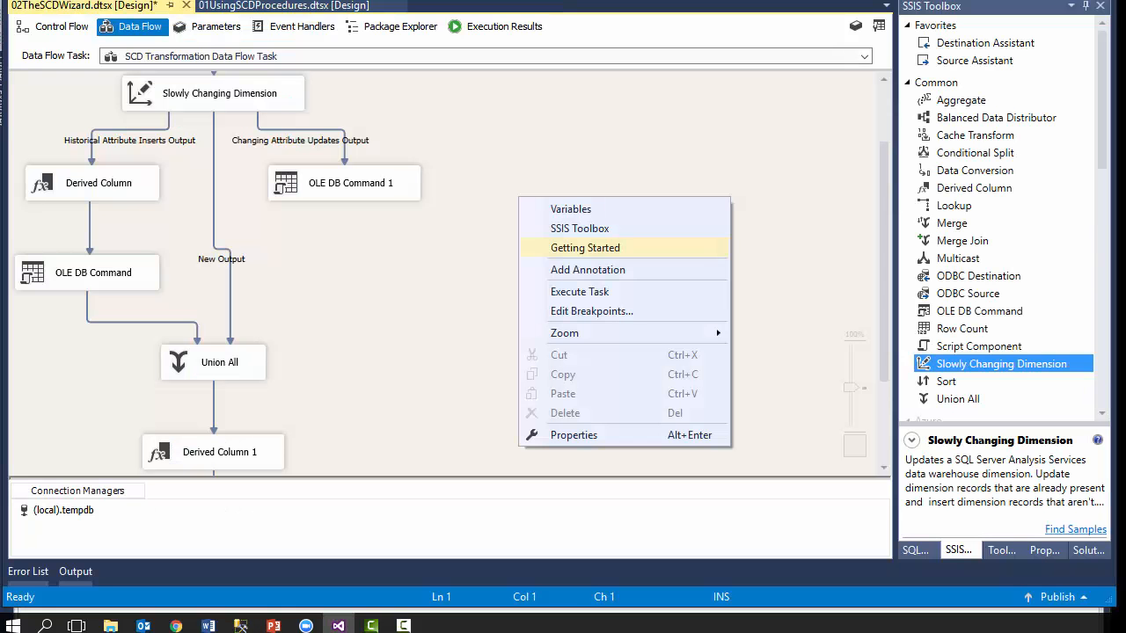
left_click(580, 292)
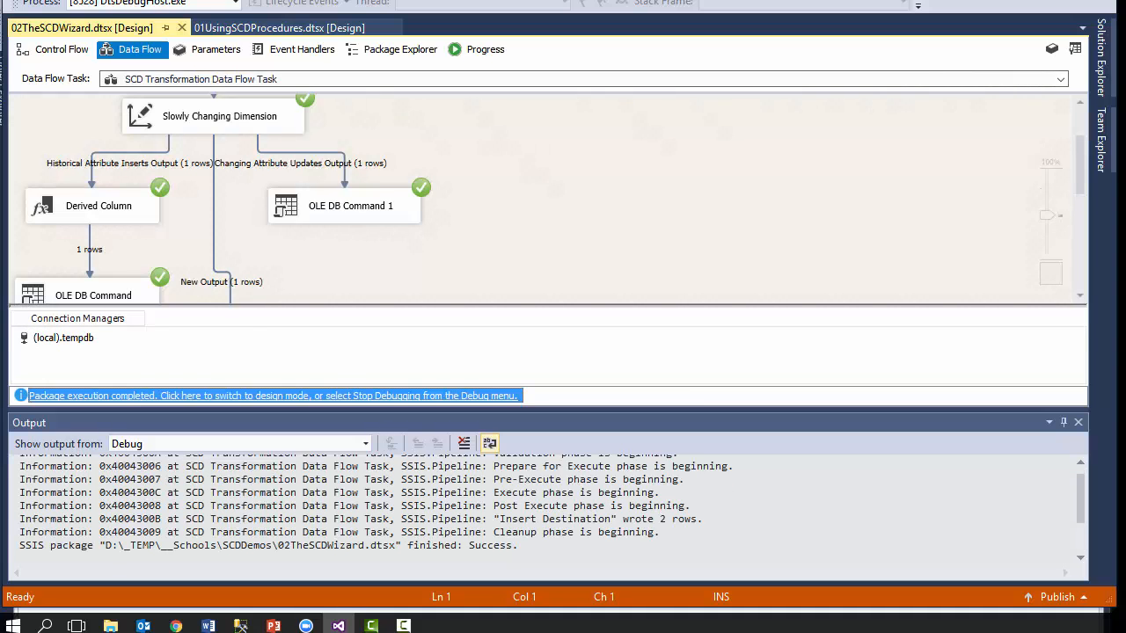
left_click(272, 396)
Step: Back in SQL Server Management Studio, rerun the Customers and DimCustomers queries and check the first dimension row's EndDate
left_click(240, 625)
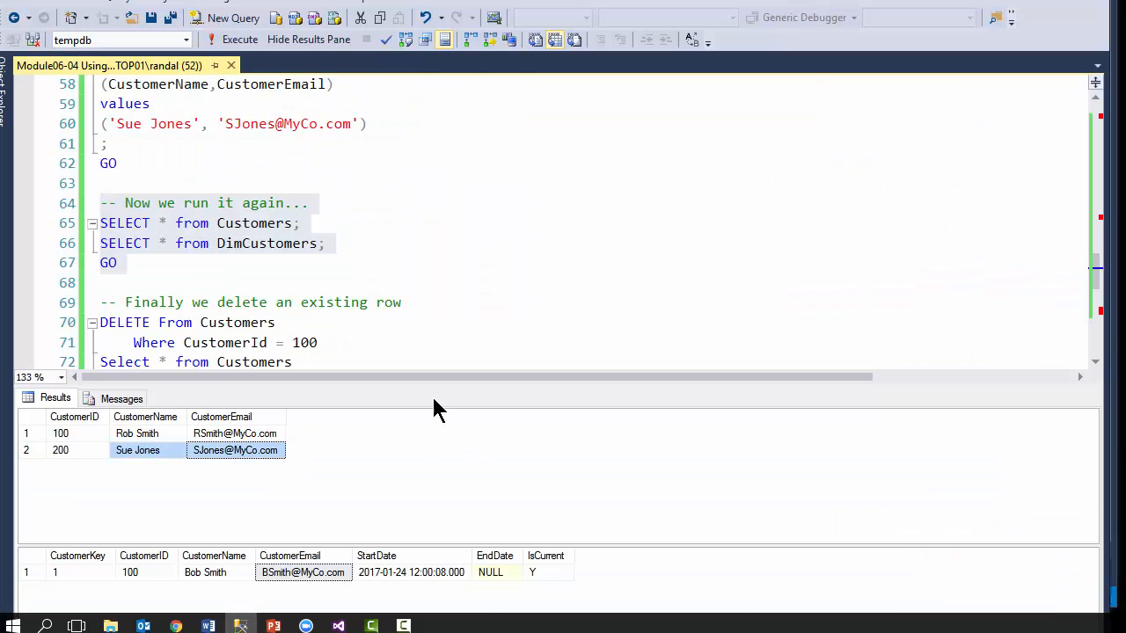
left_click(234, 40)
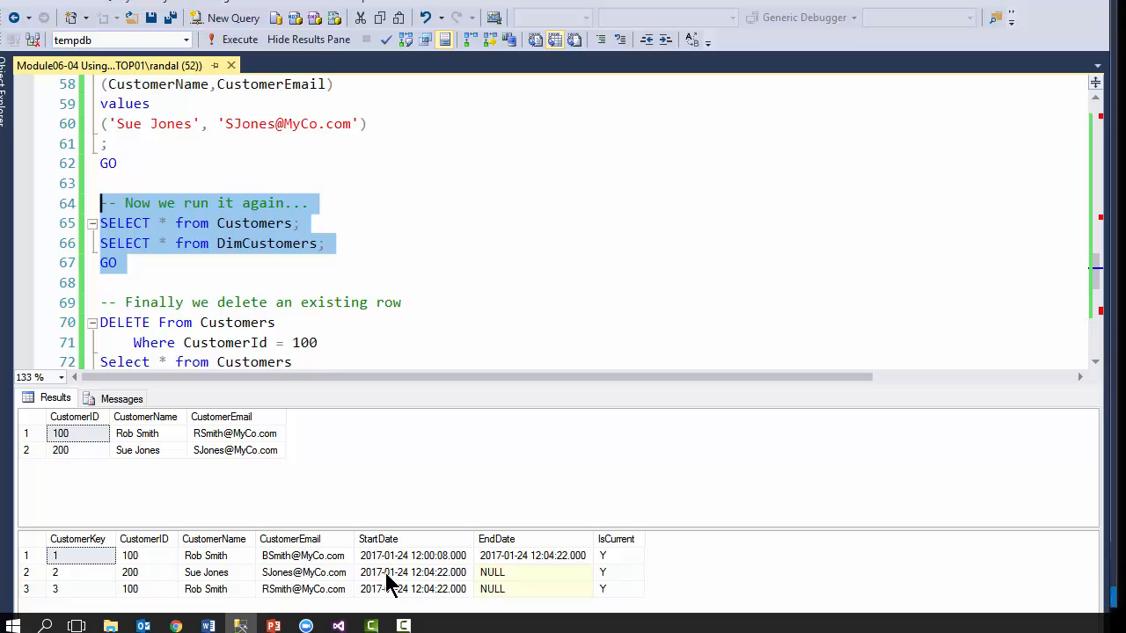
left_click(541, 556)
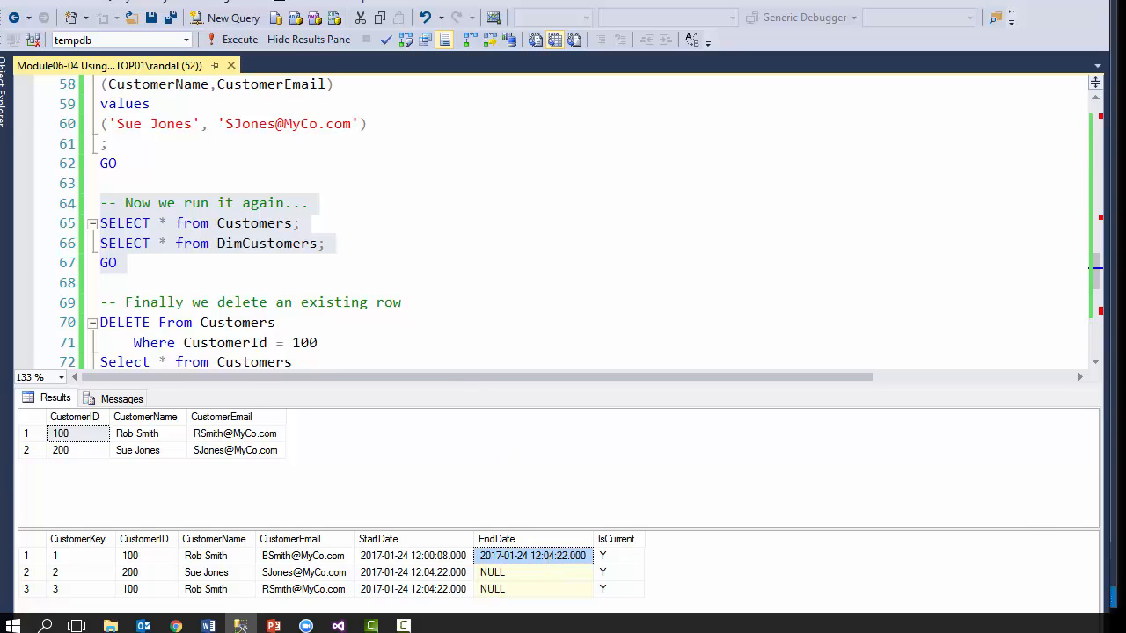
Step: Switch to the SSIS data flow and review the Derived Column and OLE DB Command components on the historical attribute branch
key("alt+Tab")
left_click(98, 183)
left_click(94, 273)
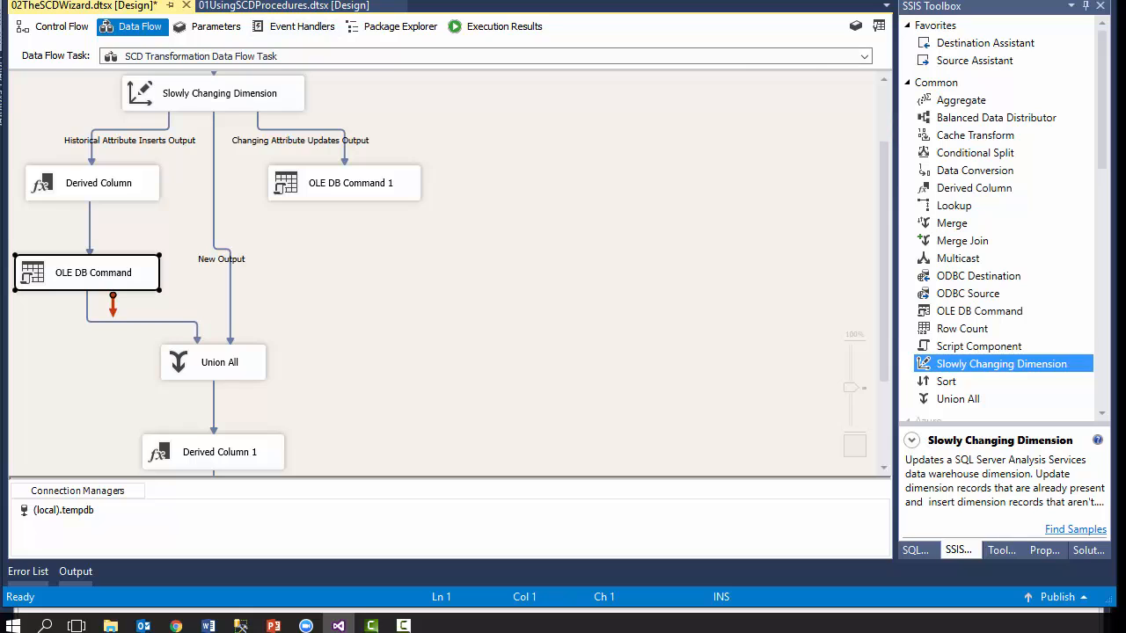
Step: Return to the query results and compare the updated customer's source row with the EndDate and IsCurrent values in DimCustomers
key("alt+Tab")
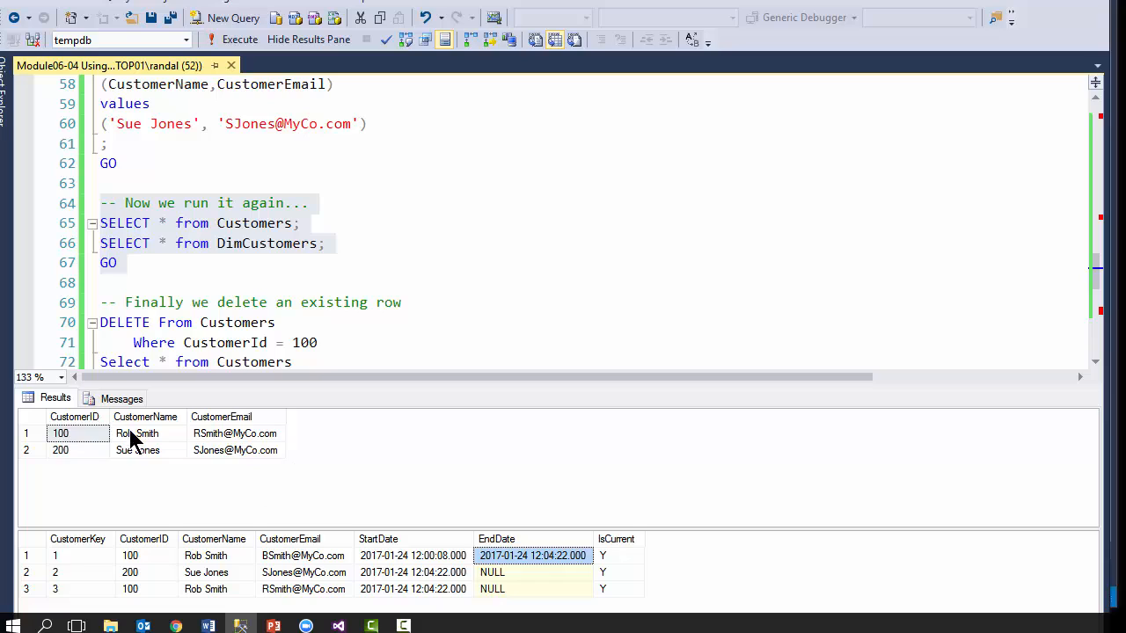
left_click_drag(133, 433, 23, 443)
left_click(485, 566)
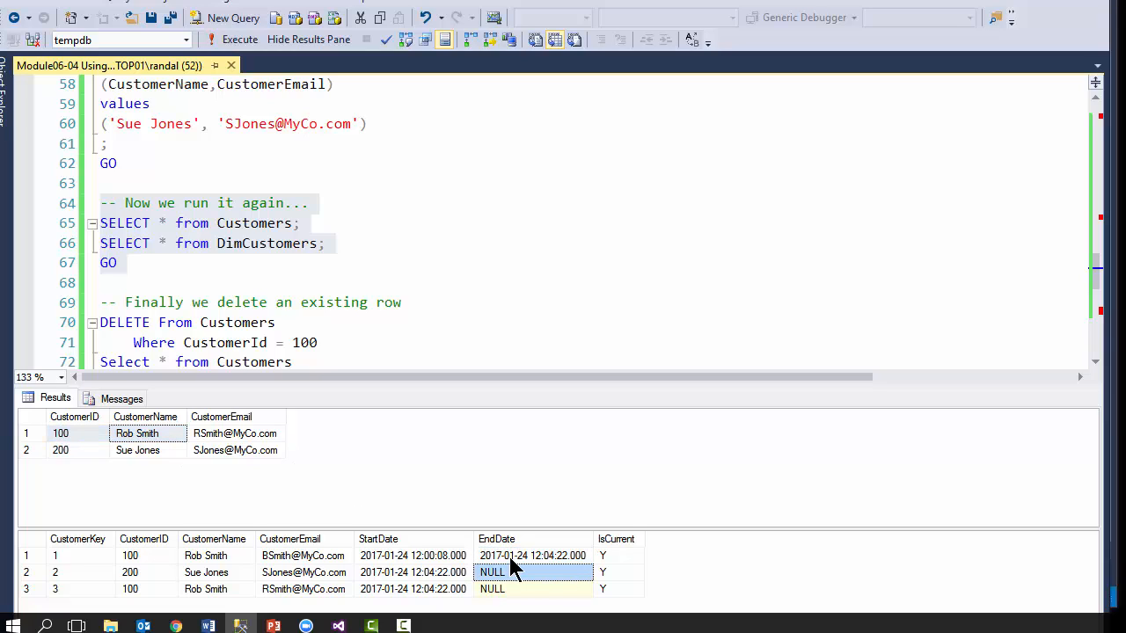
left_click(510, 557)
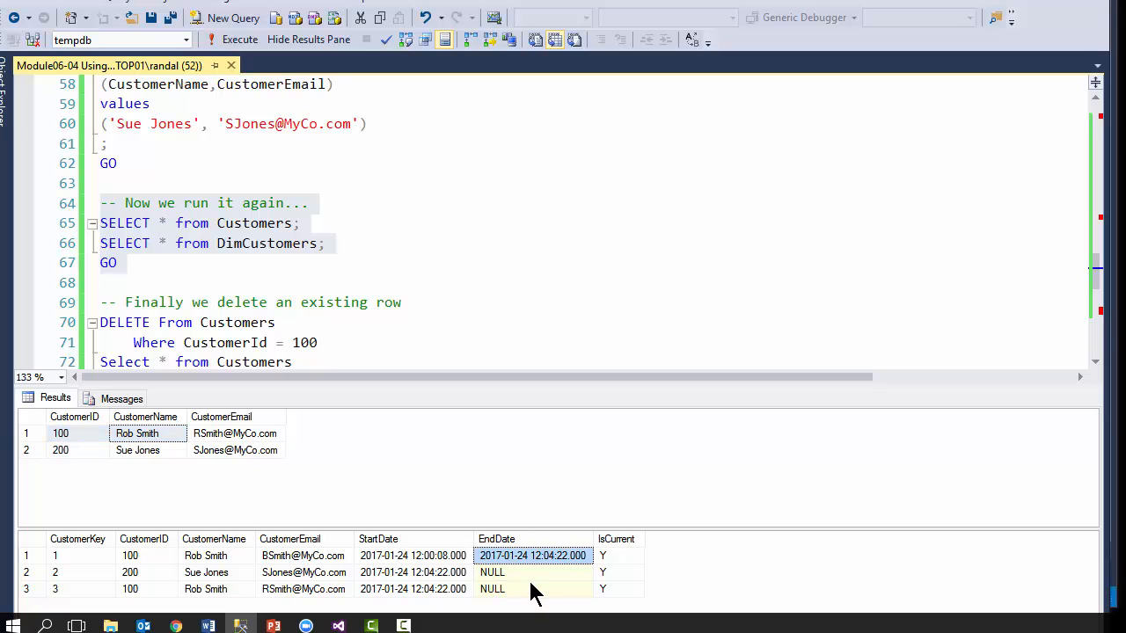
left_click(620, 556)
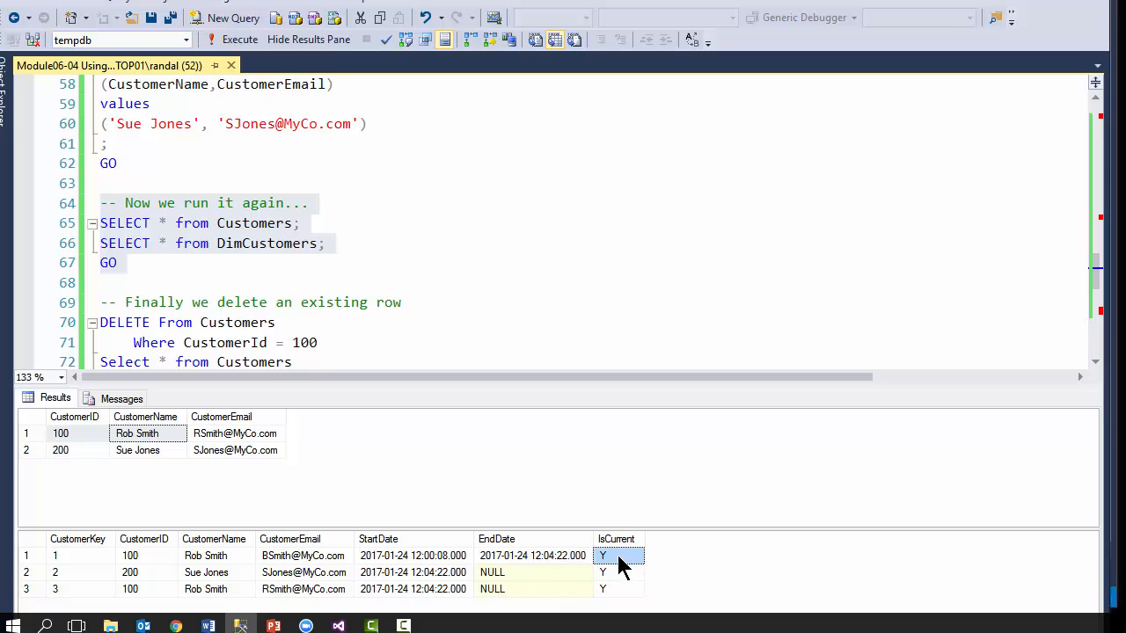
left_click(547, 556)
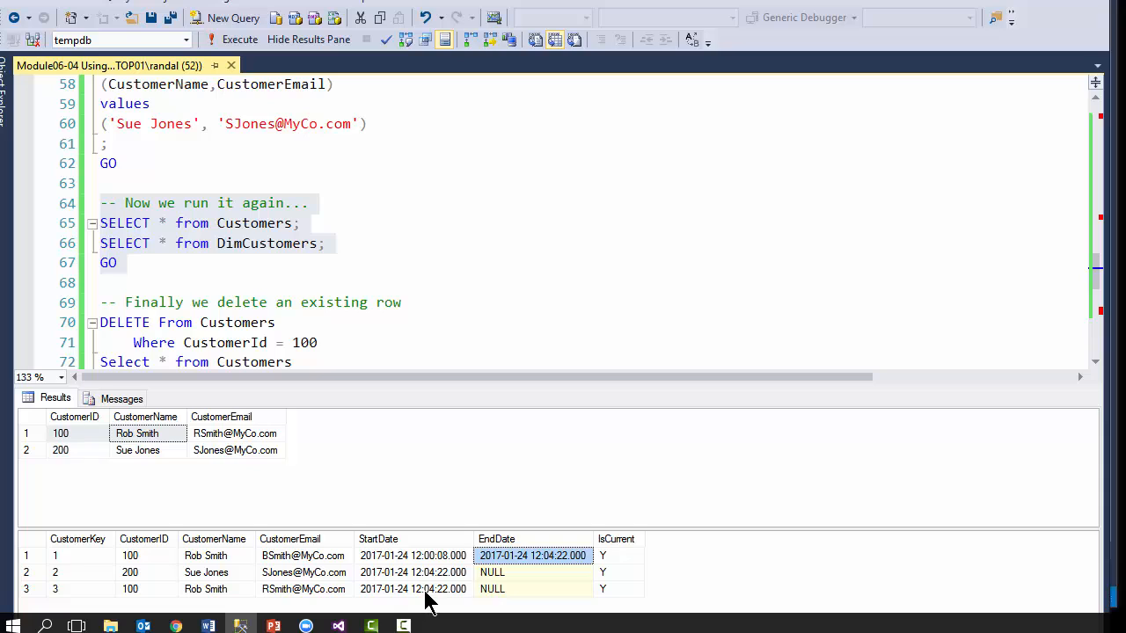
Step: Examine the StartDate values in DimCustomers and compare IsCurrent across the expired, newly added, and replacement customer rows
left_click(436, 557)
left_click(433, 592)
left_click(434, 541)
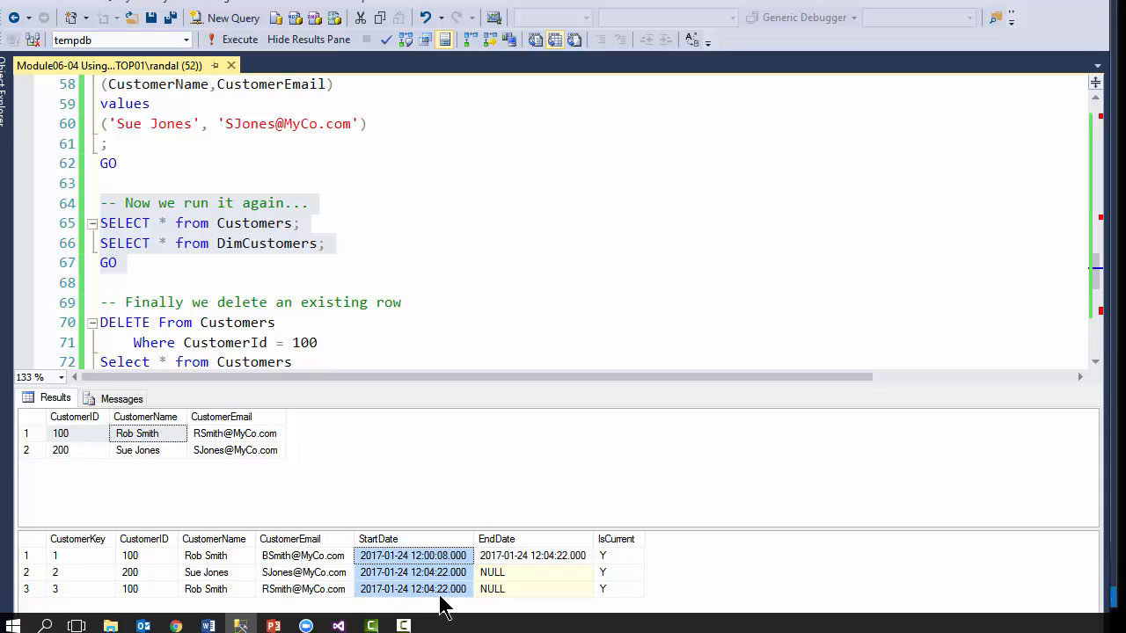
left_click(438, 591)
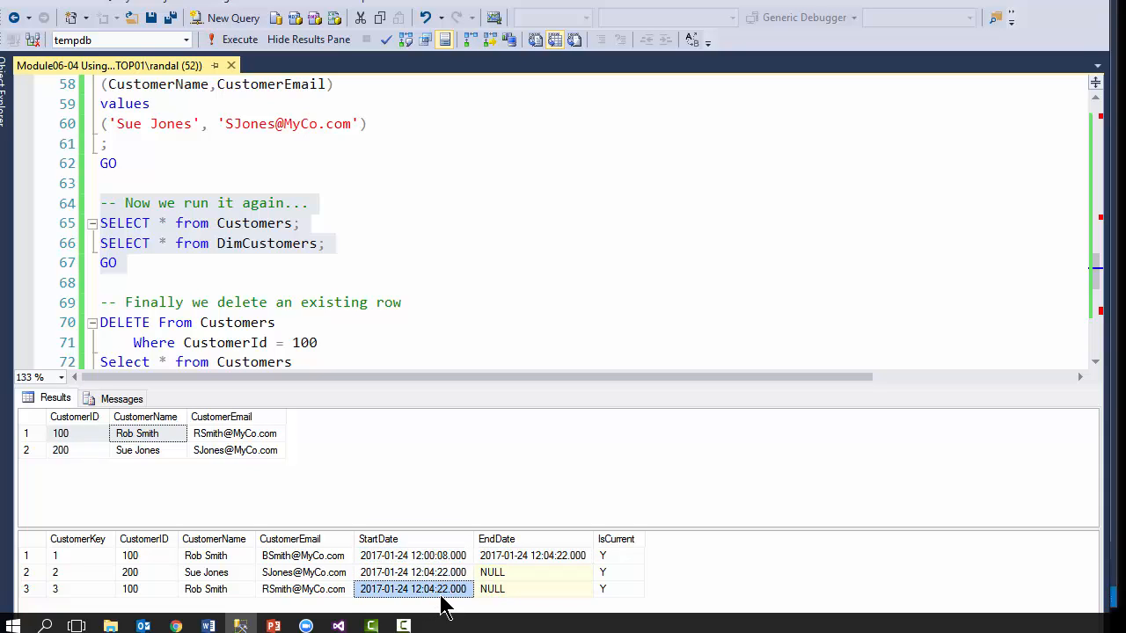
left_click_drag(166, 572, 601, 585)
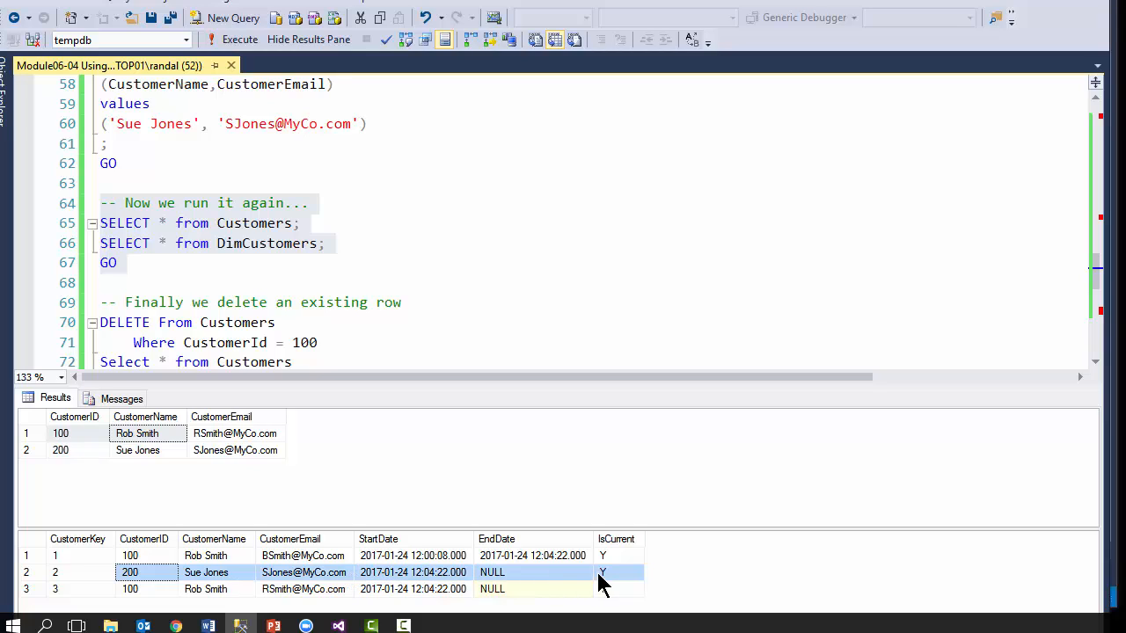
left_click(616, 576)
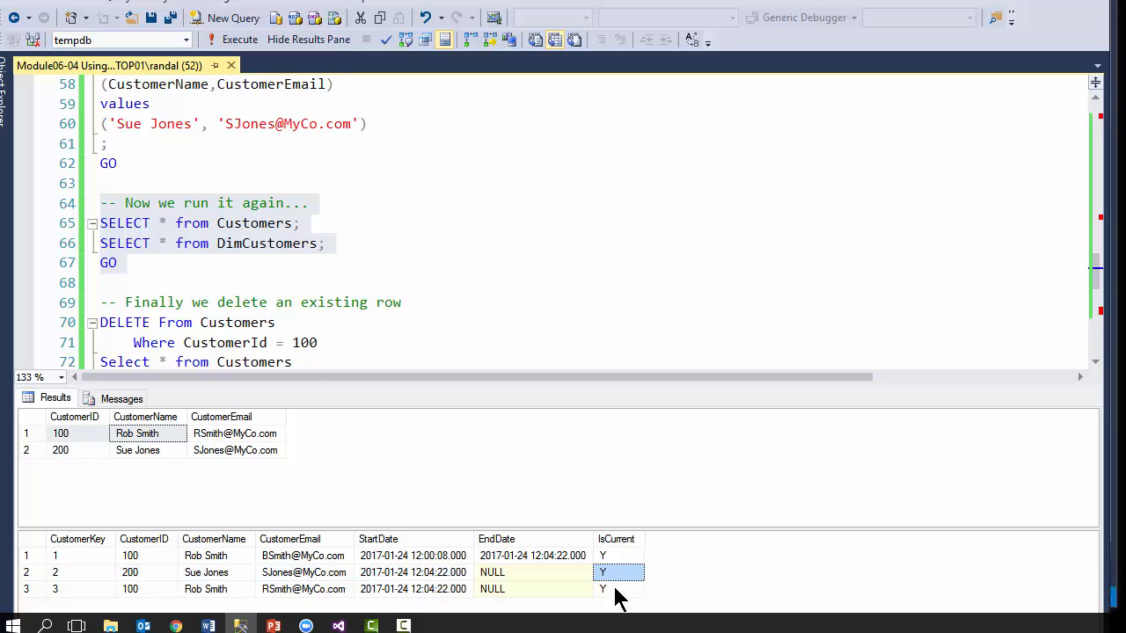
left_click_drag(319, 590, 605, 601)
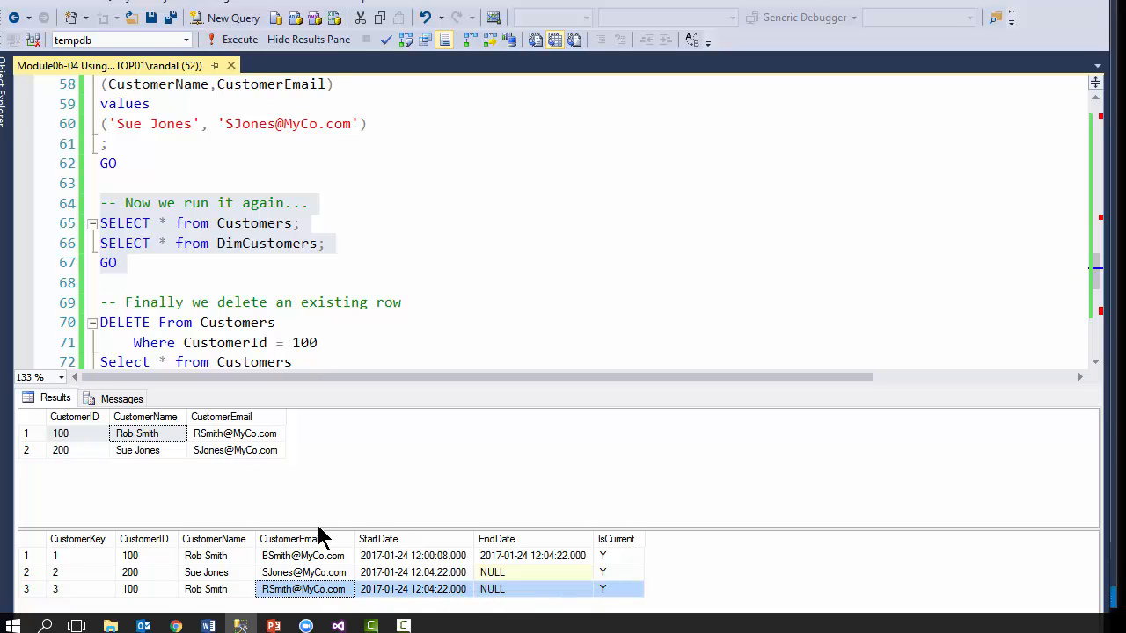
left_click(625, 556)
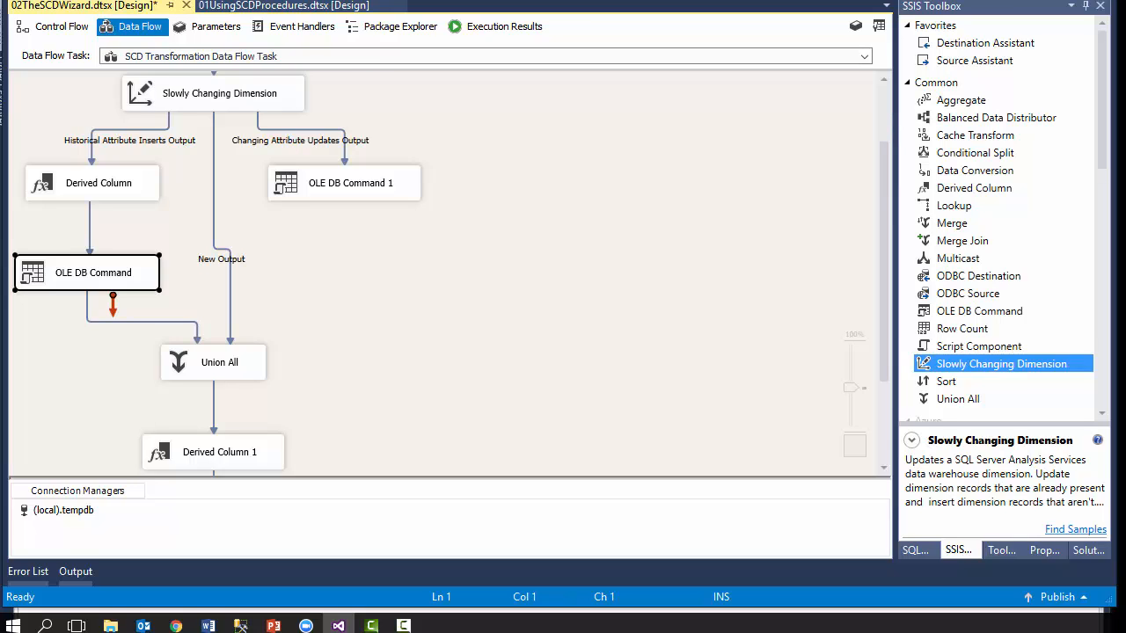
Step: Add an Execute SQL Task to the package's control flow, below the SCD Transformation Data Flow Task
left_click(55, 27)
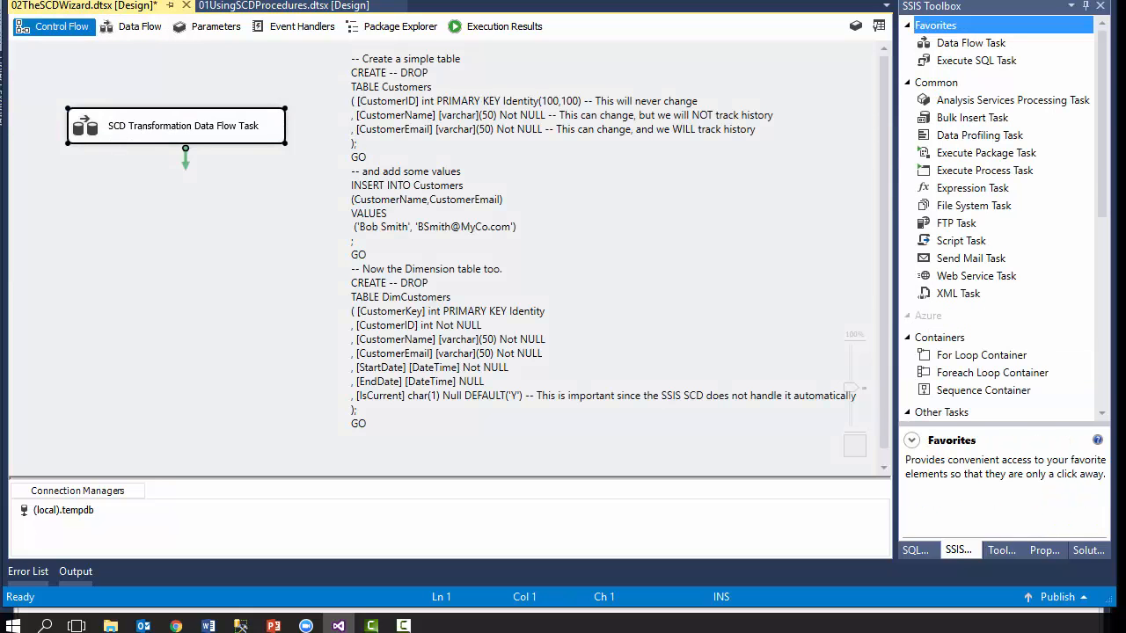
left_click_drag(976, 61, 99, 209)
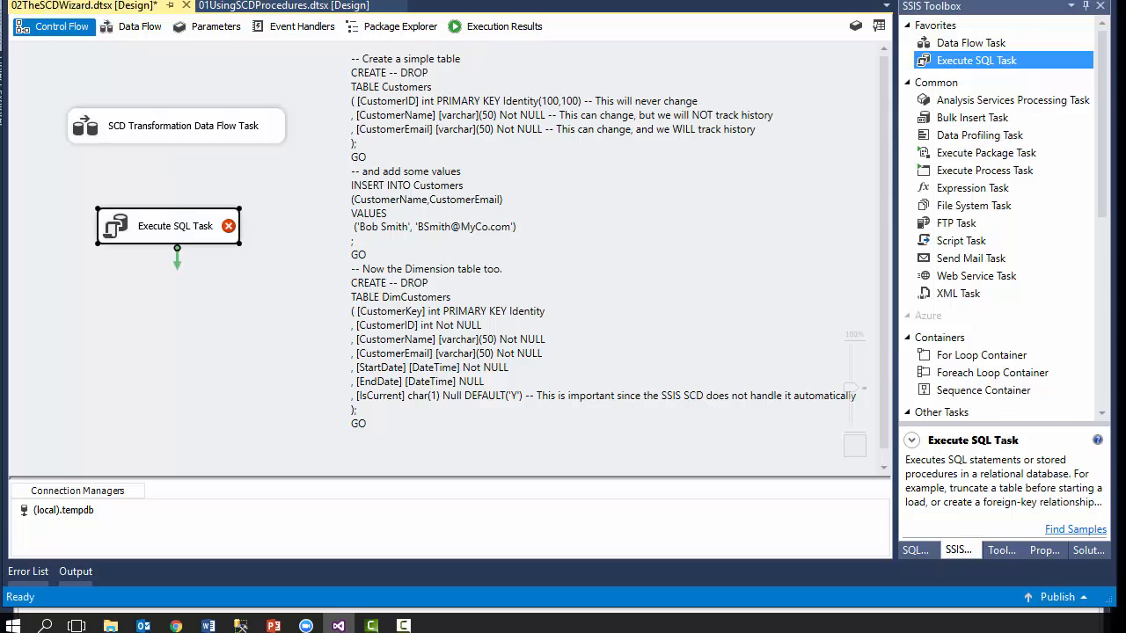
left_click(183, 126)
left_click_drag(183, 126, 183, 129)
Step: Rename the new task as Update IsCurrent Flag Execute SQL Task
right_click(151, 227)
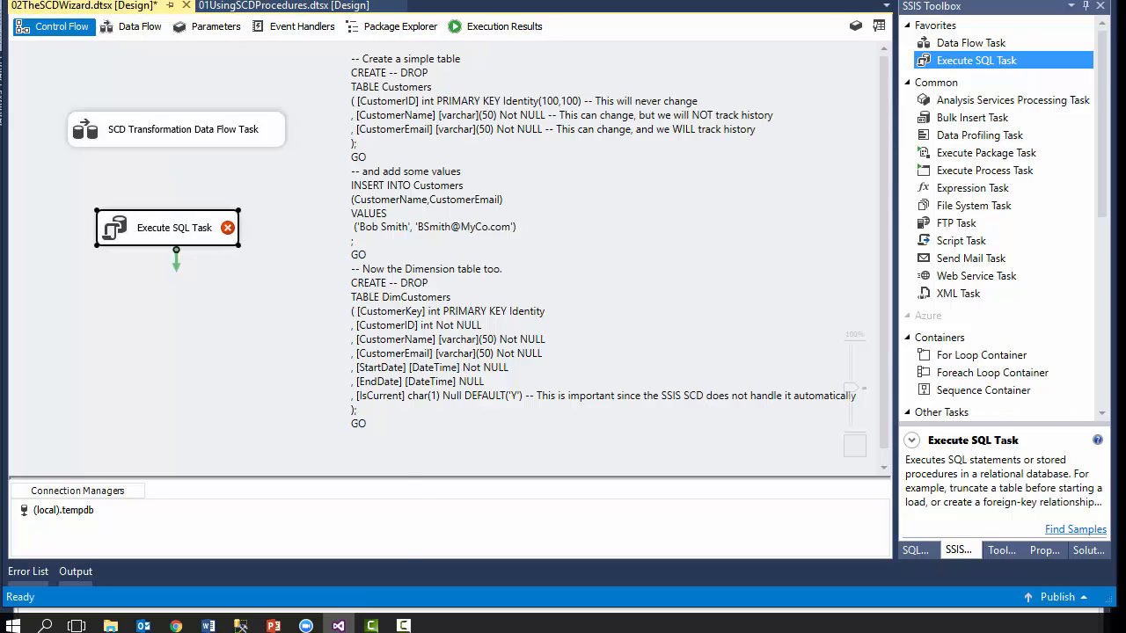
left_click(201, 505)
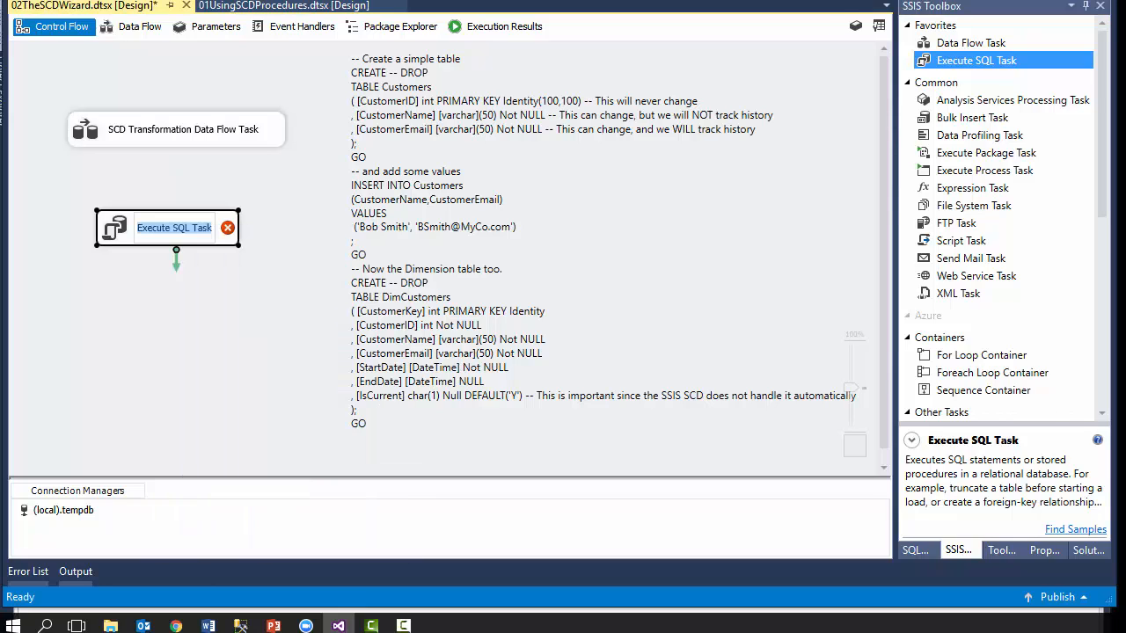
key("Home")
type("Update")
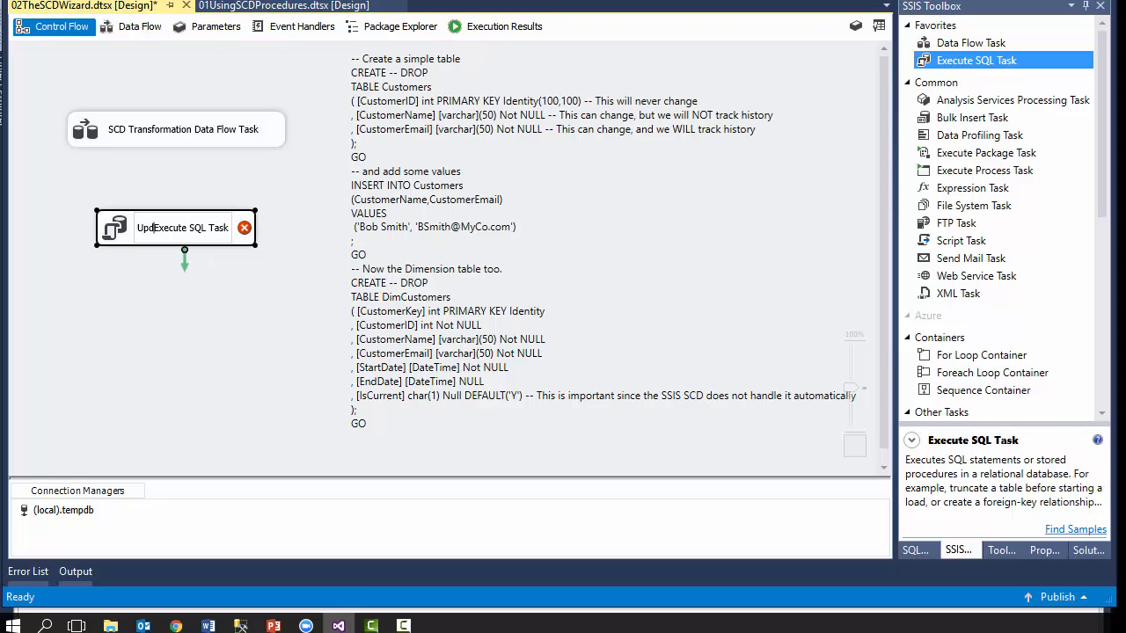
type(" Is ")
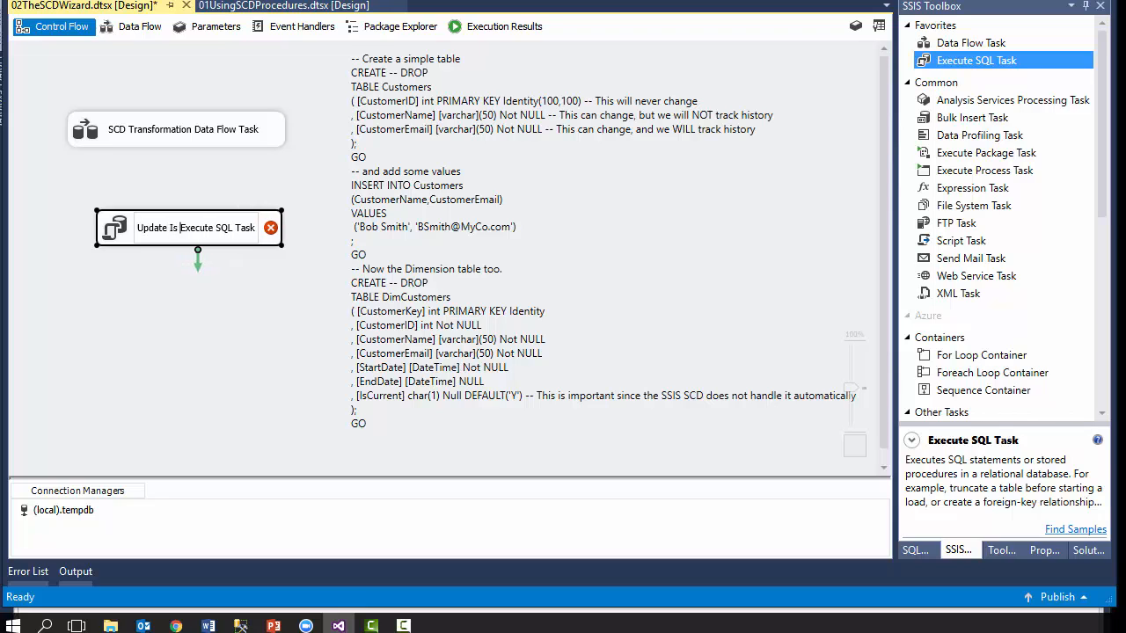
type("Current ")
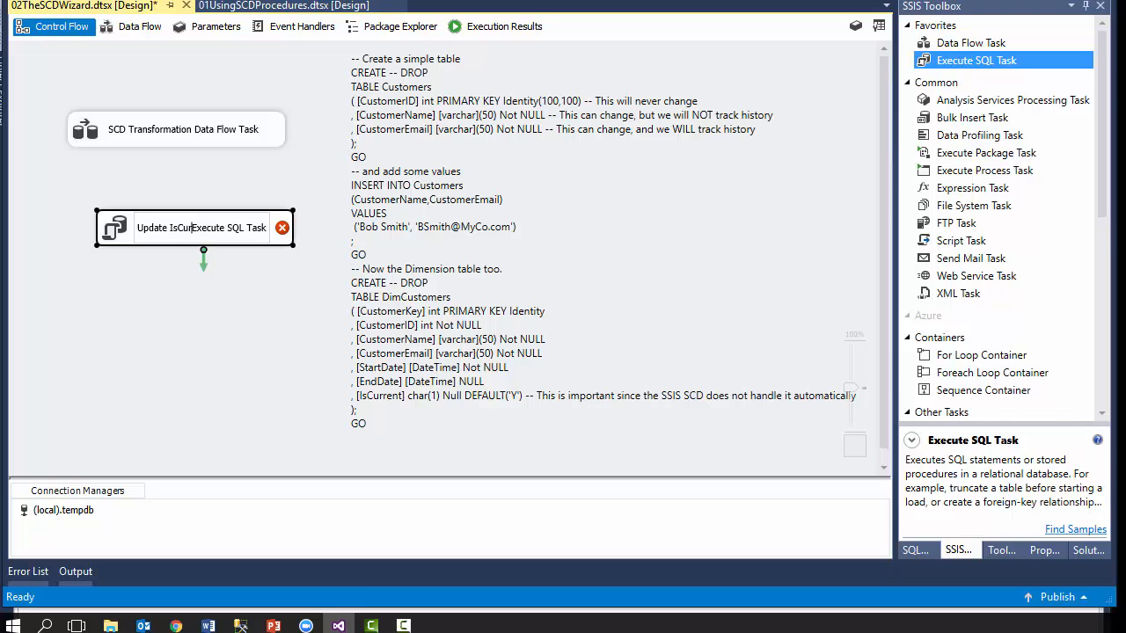
type("Flag")
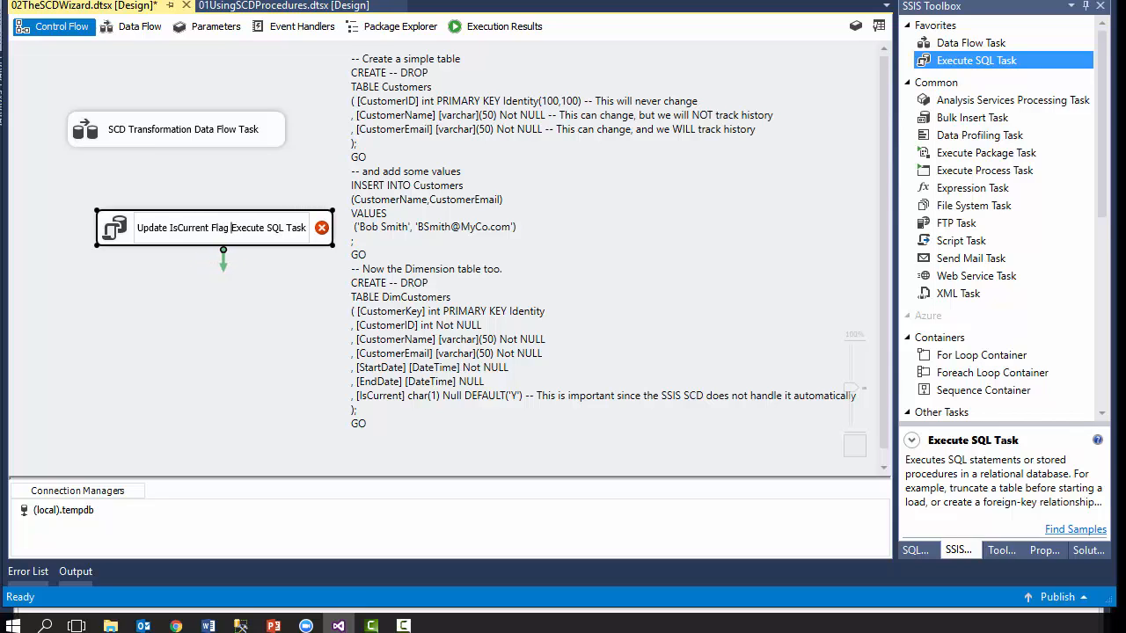
left_click(219, 299)
Step: Align the Update IsCurrent Flag task beneath the SCD data flow task and connect the data flow task's success constraint to it
left_click_drag(215, 228, 175, 216)
left_click(180, 129)
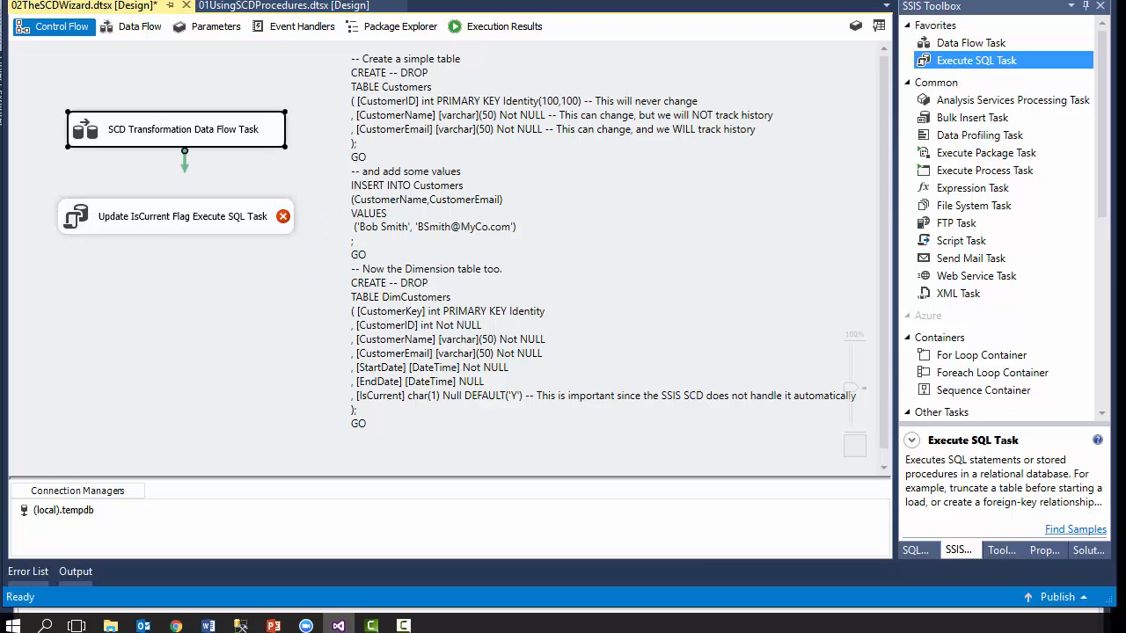
left_click_drag(184, 157, 180, 213)
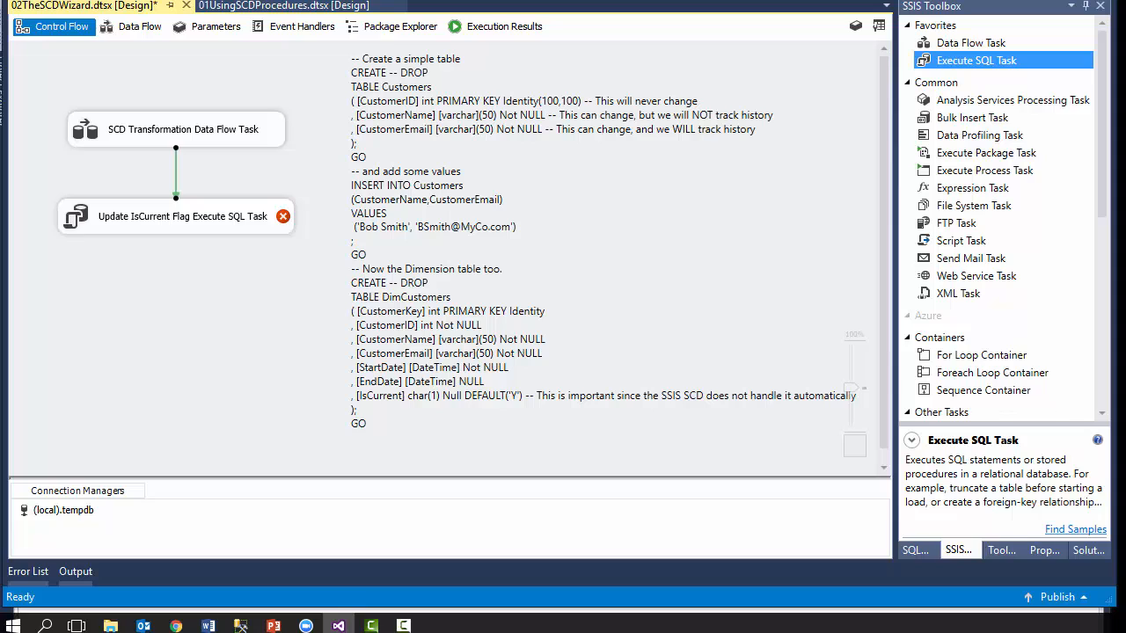
Step: Review the two OLE DB Command components and the Insert Destination in the SCD data flow
left_click(132, 27)
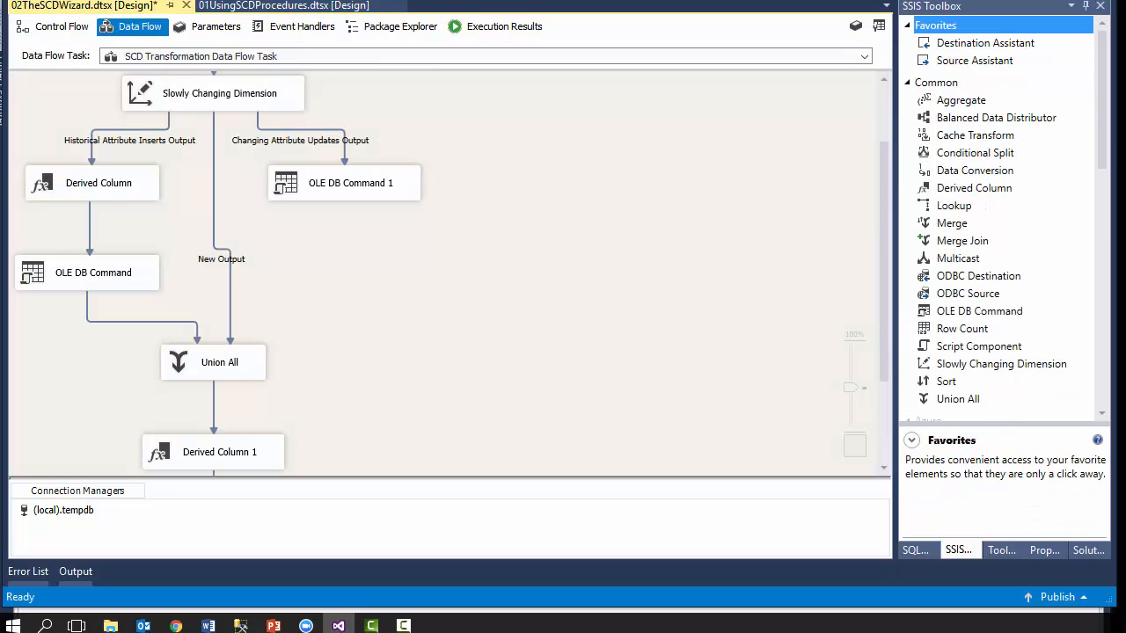
left_click(325, 188)
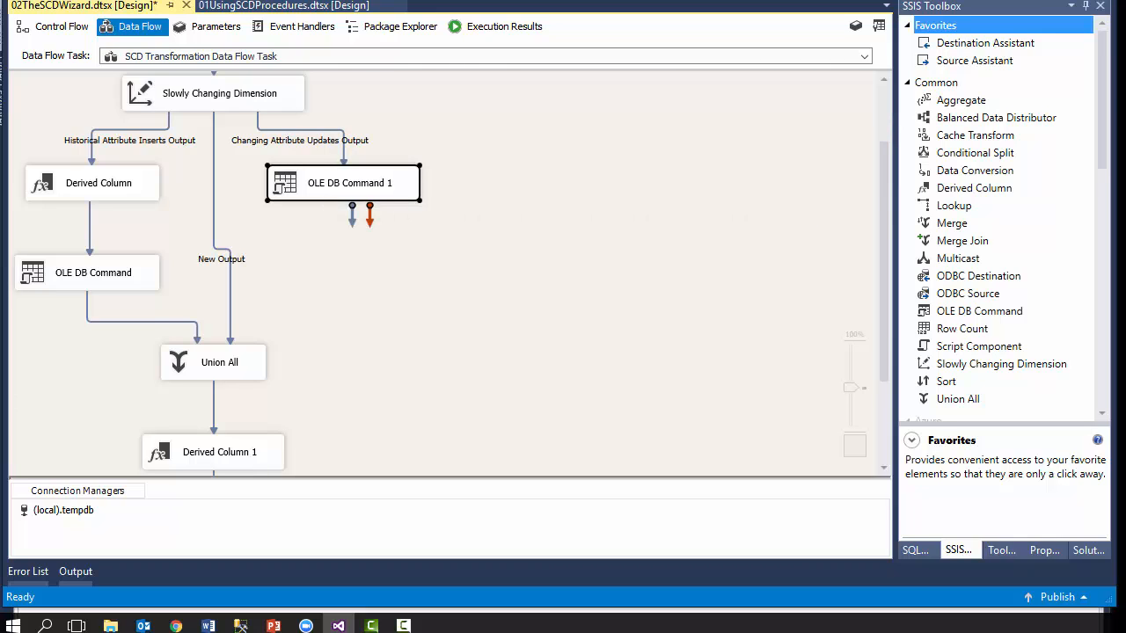
left_click(77, 280)
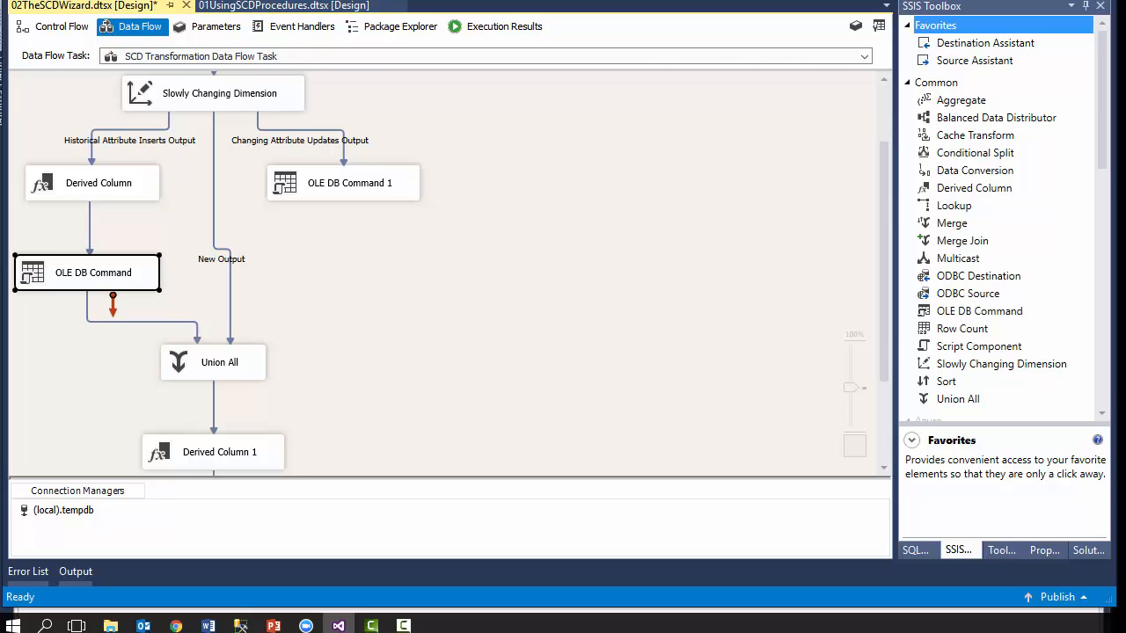
scroll(440, 272, "down", 1)
left_click(213, 454)
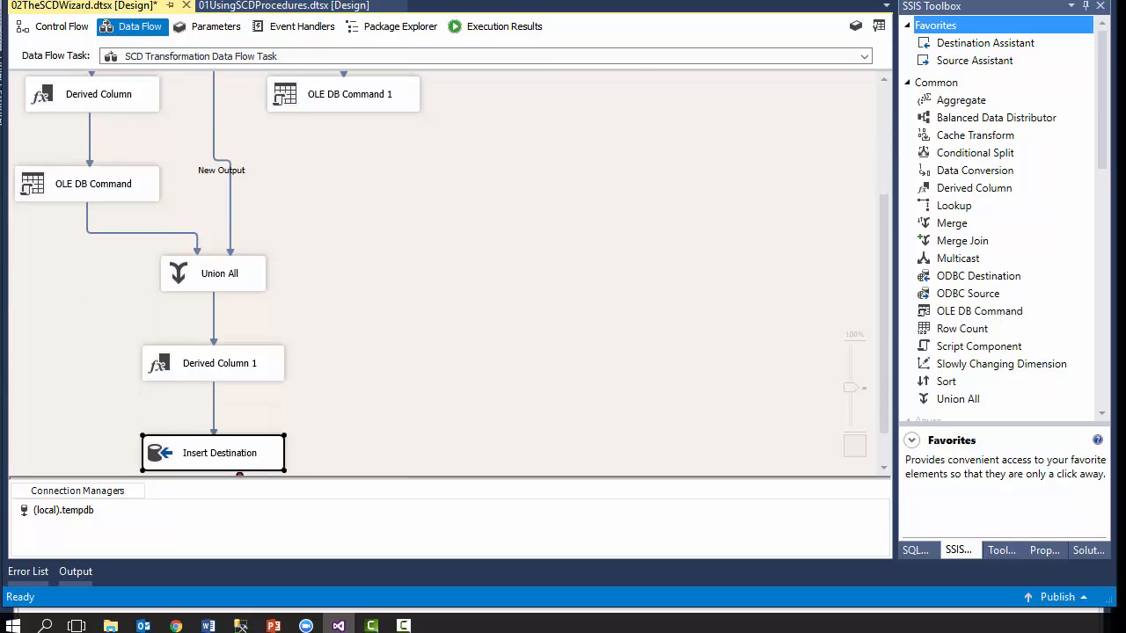
scroll(439, 273, "up", 3)
Step: Back in the control flow, set the Update IsCurrent Flag task's connection to (local).tempdb and select its SQLStatement property
left_click(54, 26)
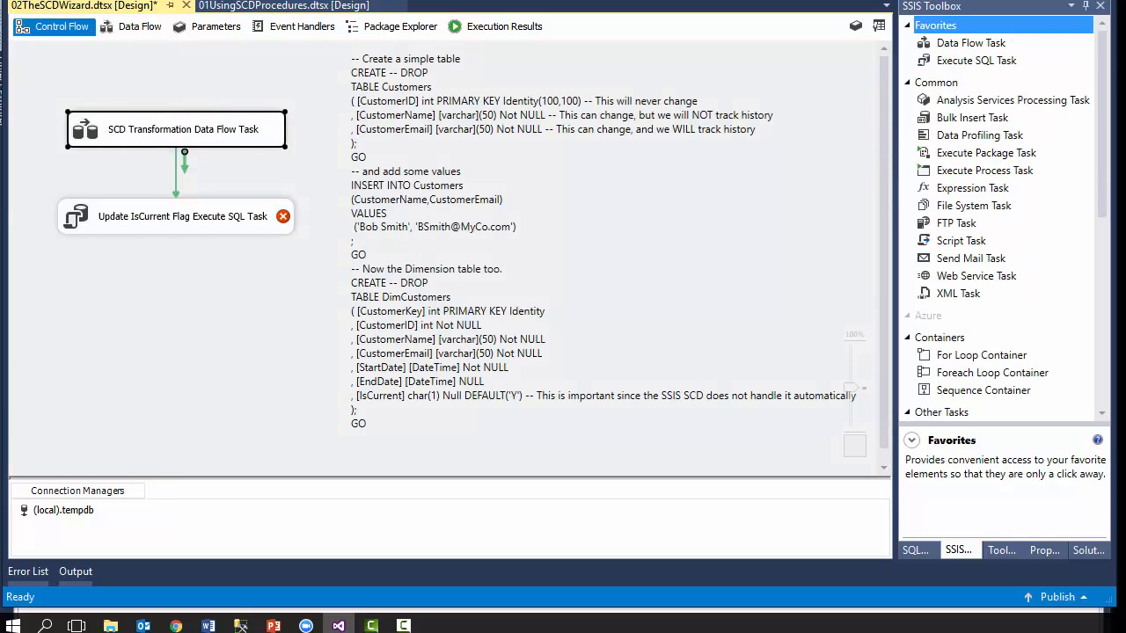
left_click(160, 217)
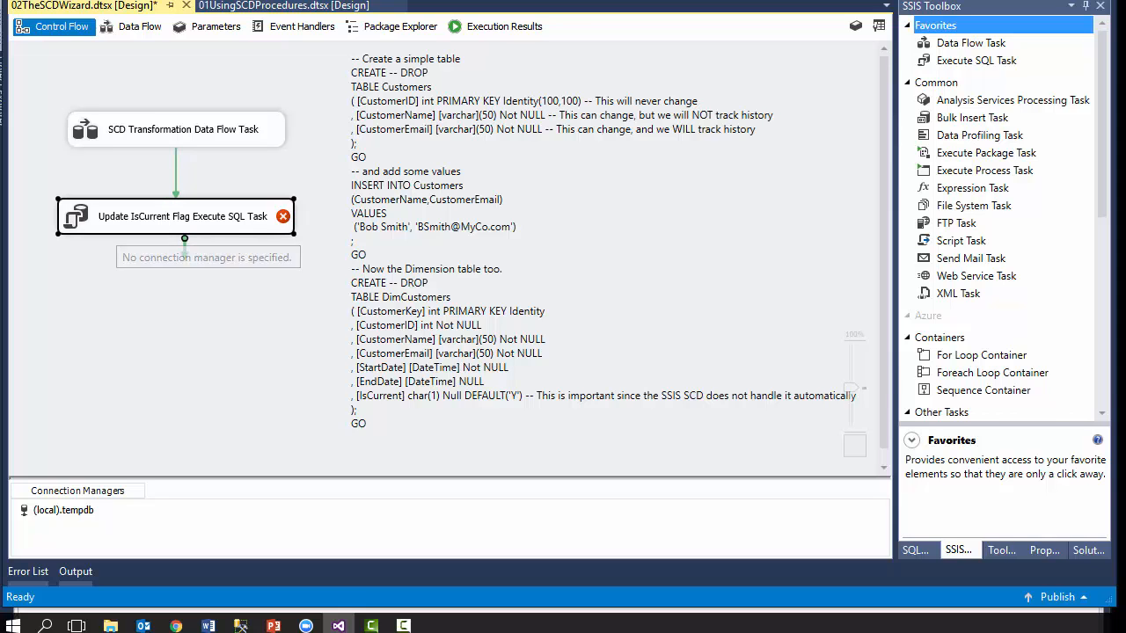
double_click(161, 217)
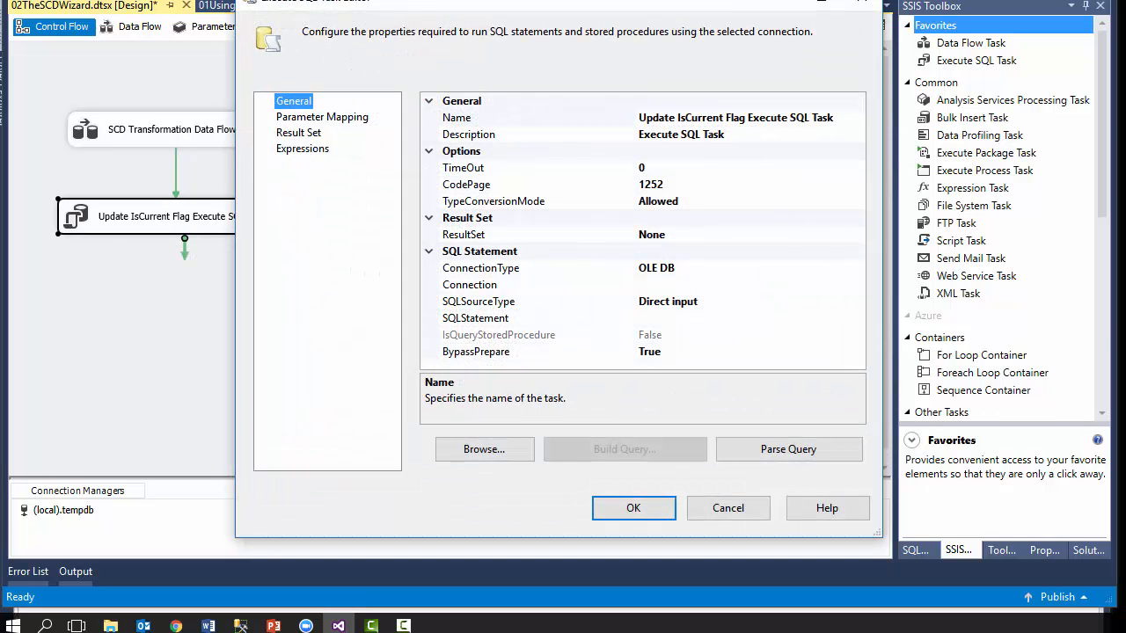
left_click(748, 285)
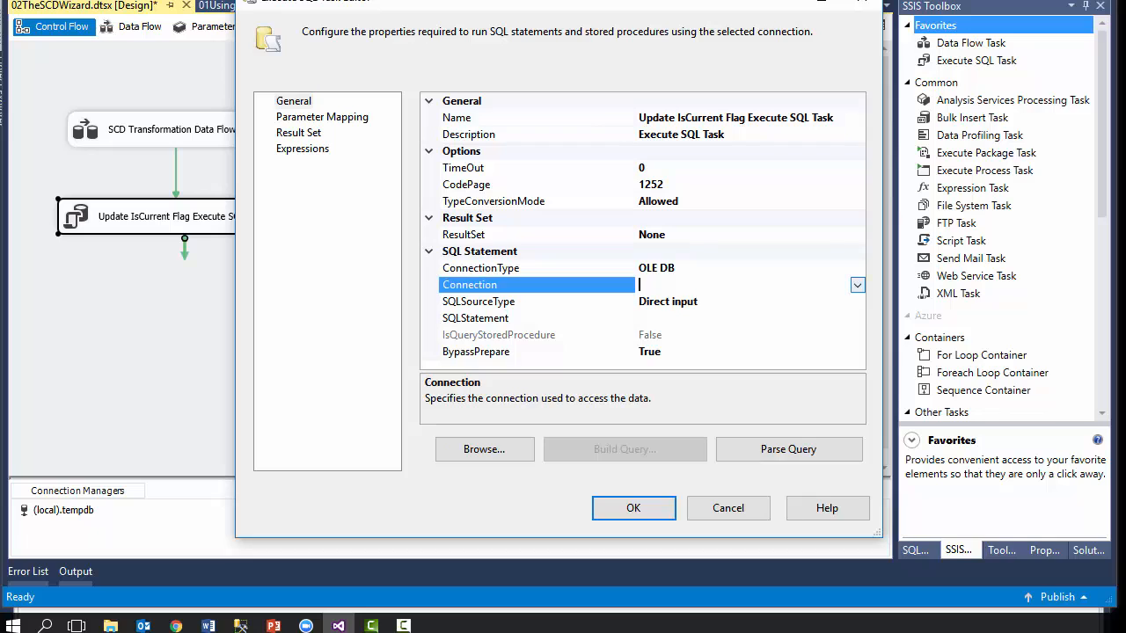
left_click(857, 285)
left_click(672, 319)
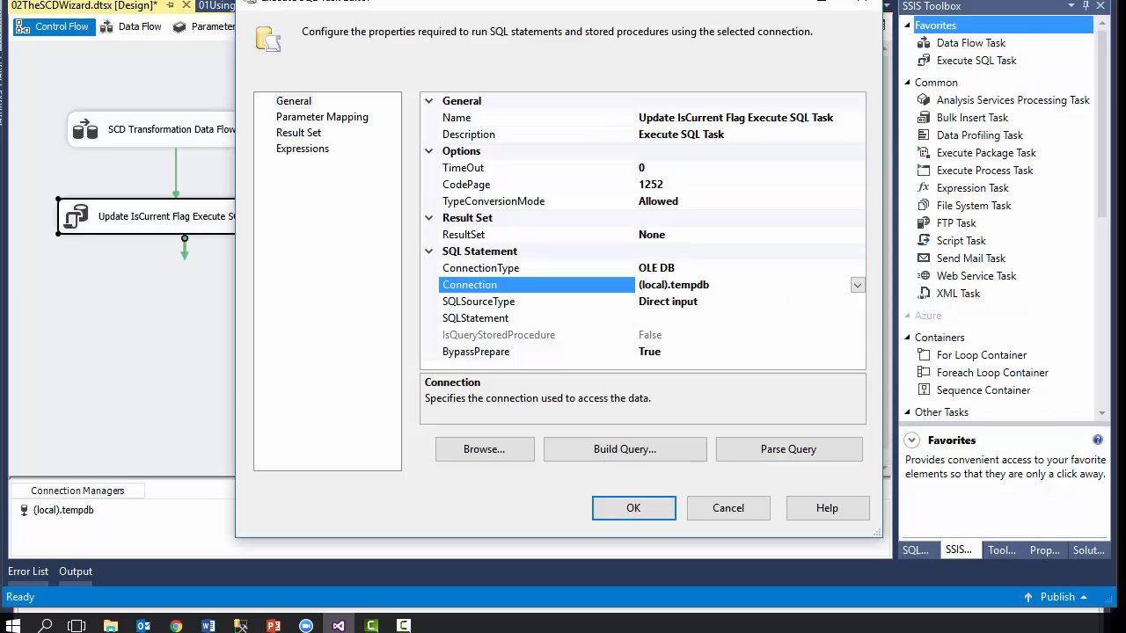
left_click(747, 319)
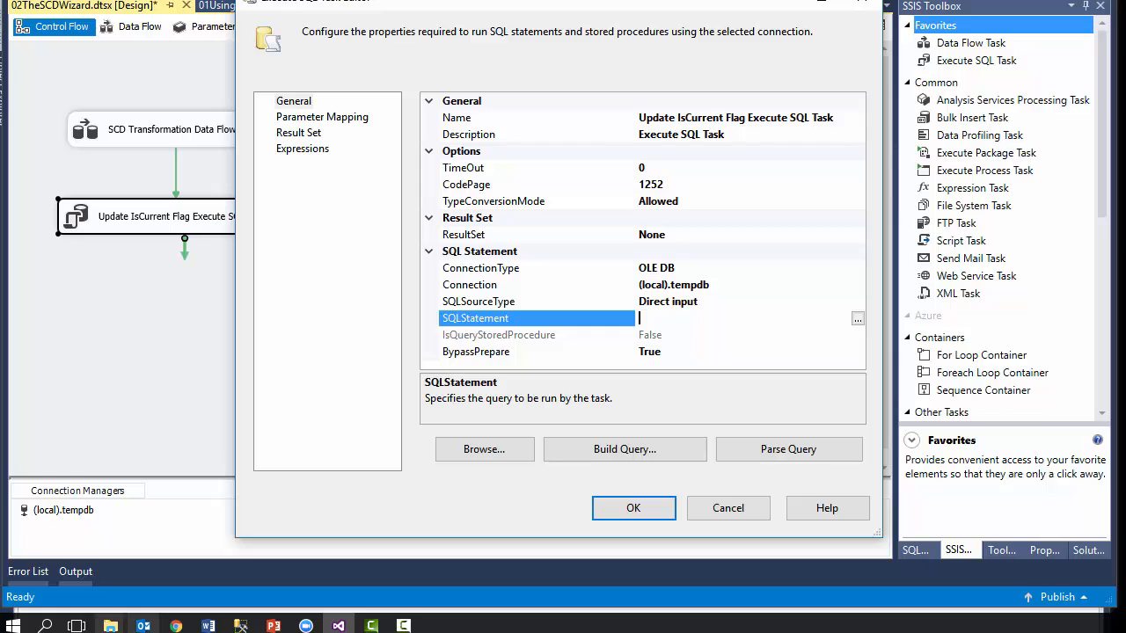
Step: Switch to SQL Server Management Studio, hide the query results, and insert blank lines above the "Now we run it again" comment
left_click(240, 626)
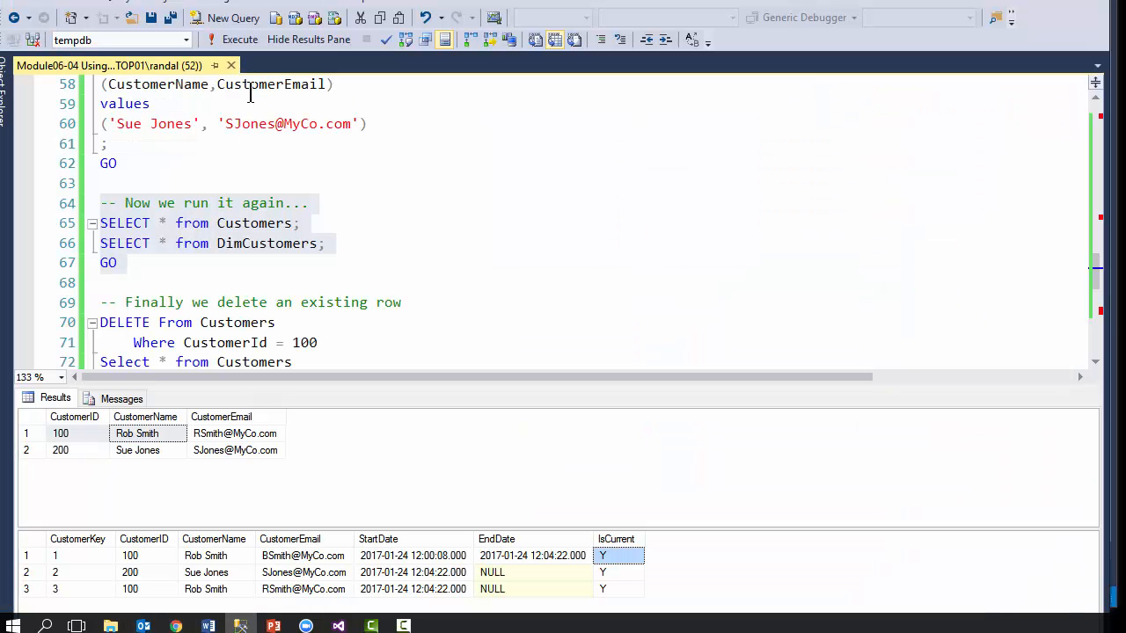
left_click(307, 39)
scroll(253, 315, "down", 1)
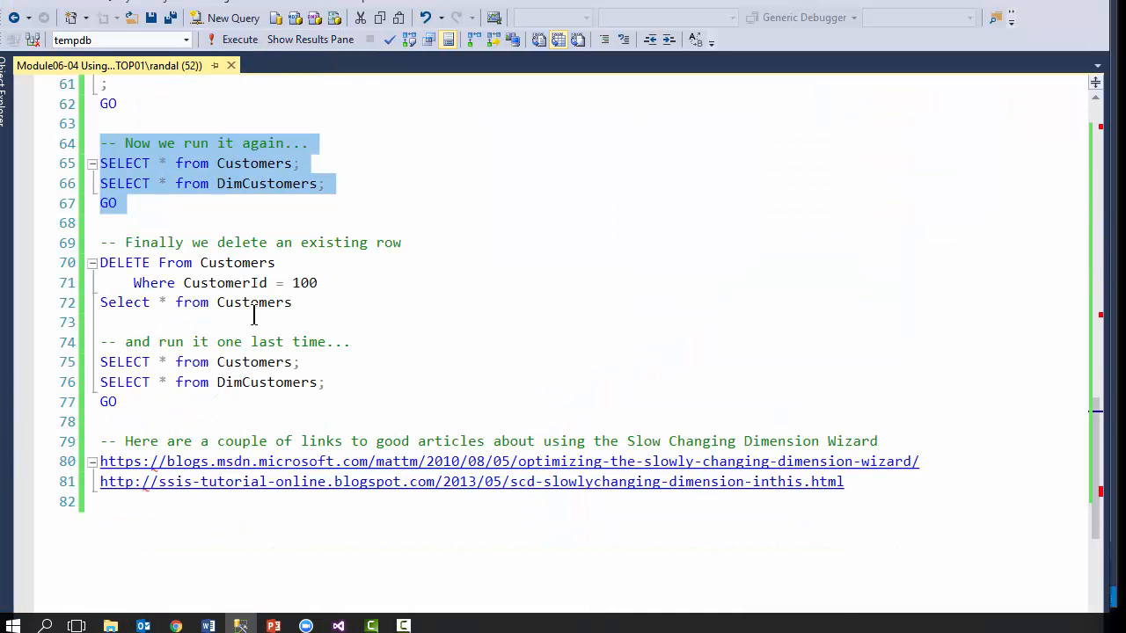
scroll(254, 315, "up", 2)
left_click(157, 347)
left_click(114, 243)
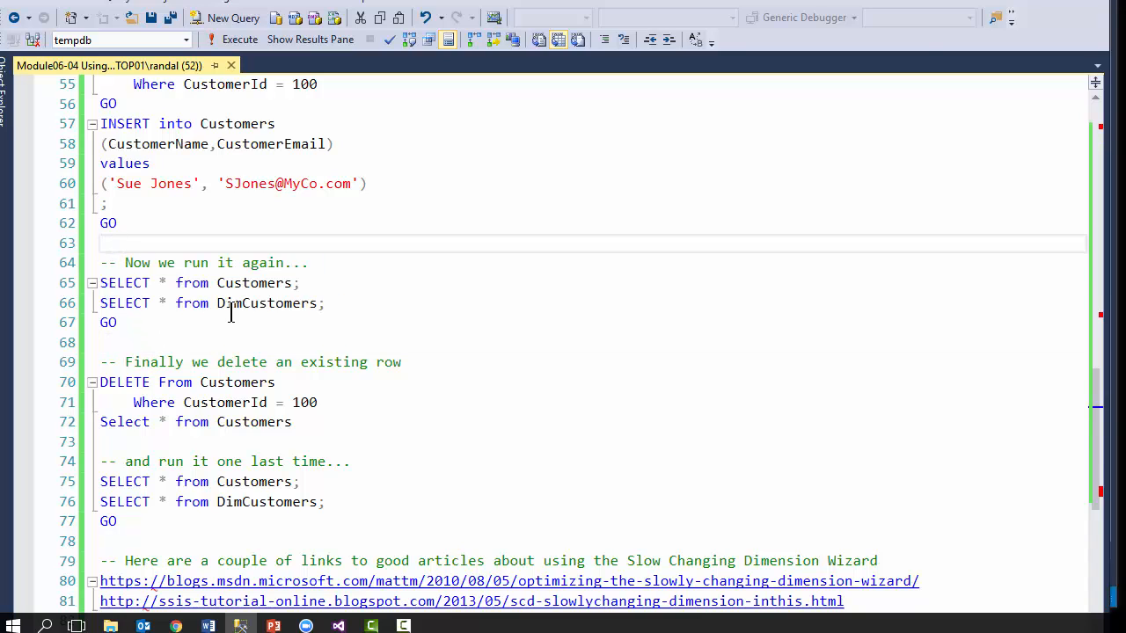
key("Return")
key("Return")
key("Up")
Step: Add the comment "-- Taking Care of the IsCurrent Flag" above the "Now we run it again" section
type("--")
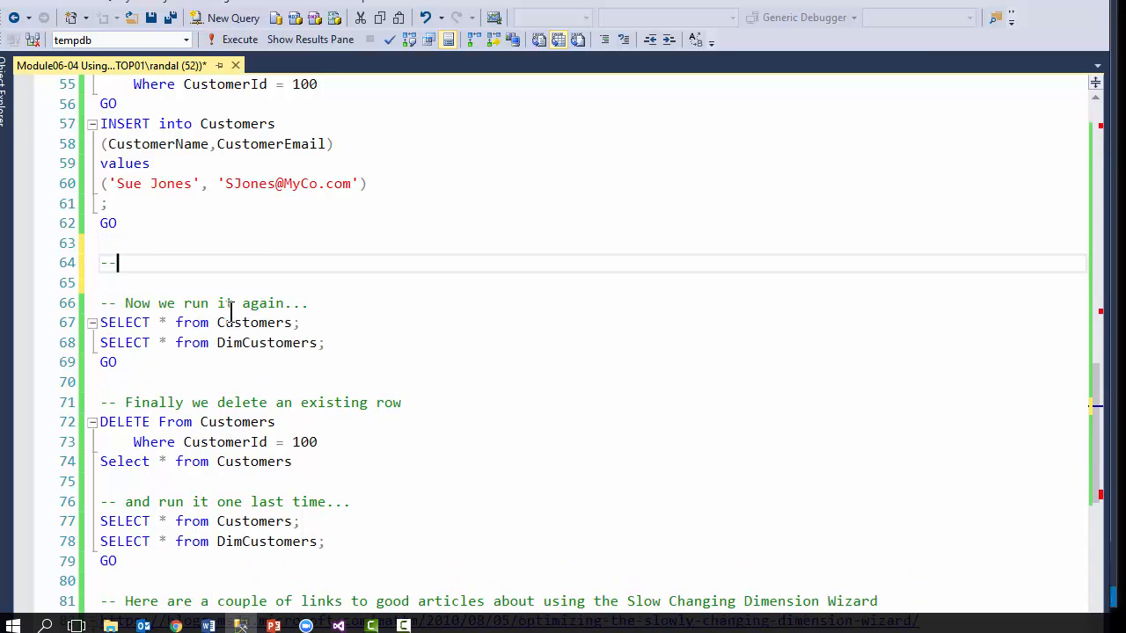
type(" Taking Care of the the")
key("BackSpace")
key("BackSpace")
key("BackSpace")
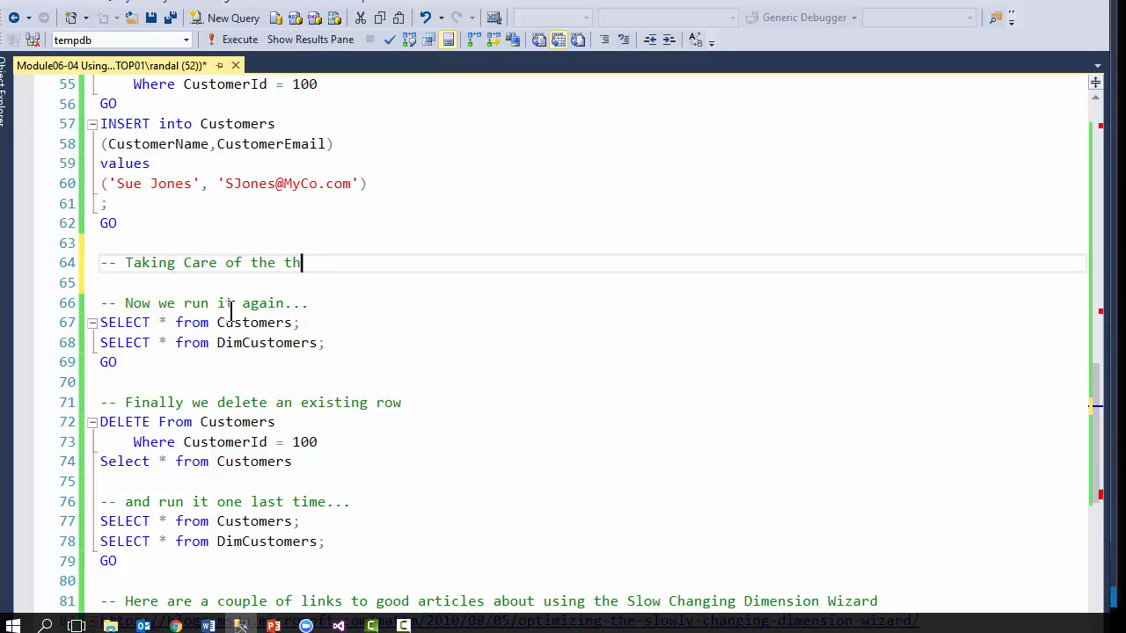
type("IS")
key("BackSpace")
type("sCurrent")
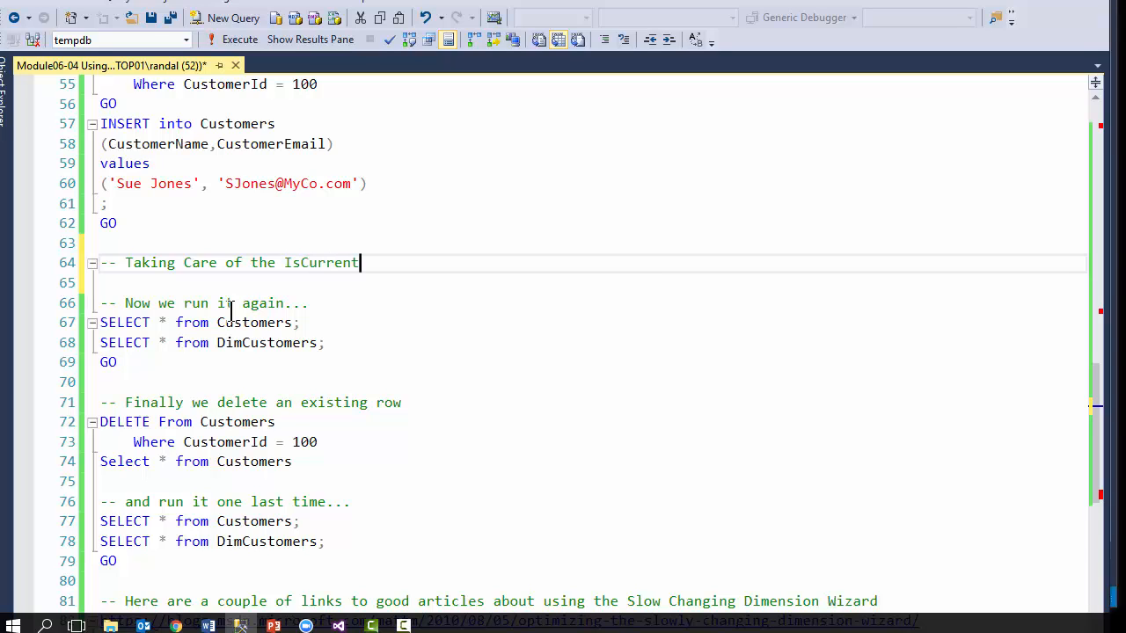
type(" Flag")
key("Return")
Step: Below the new comment, write an Update statement for DimCustomers that sets IsCurrent = 'N'
type("U")
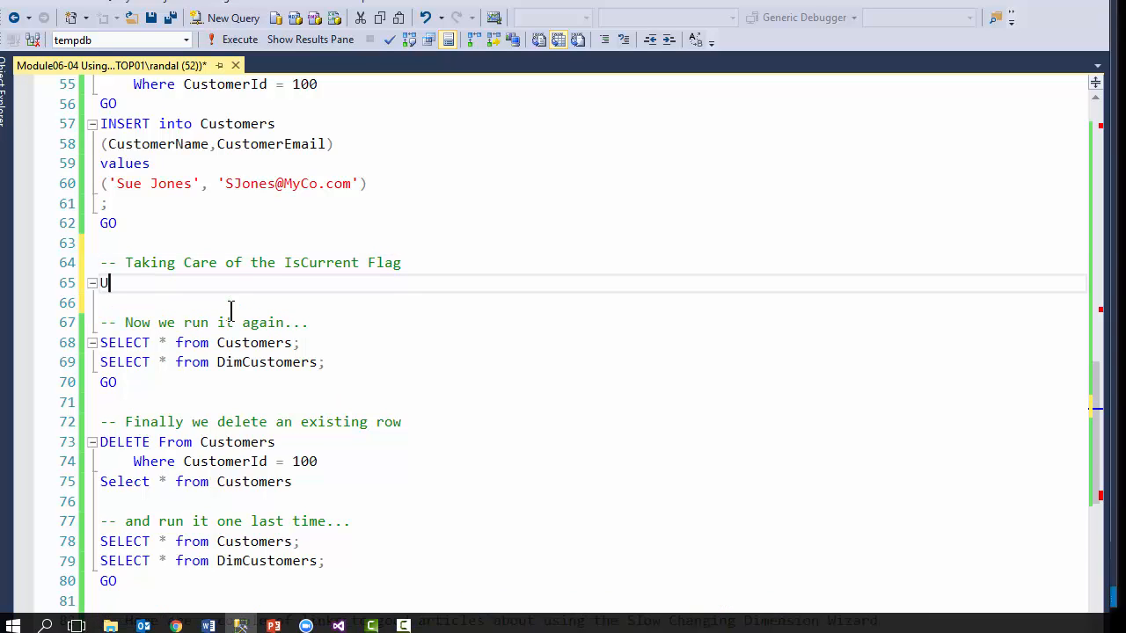
type("pdate Dim")
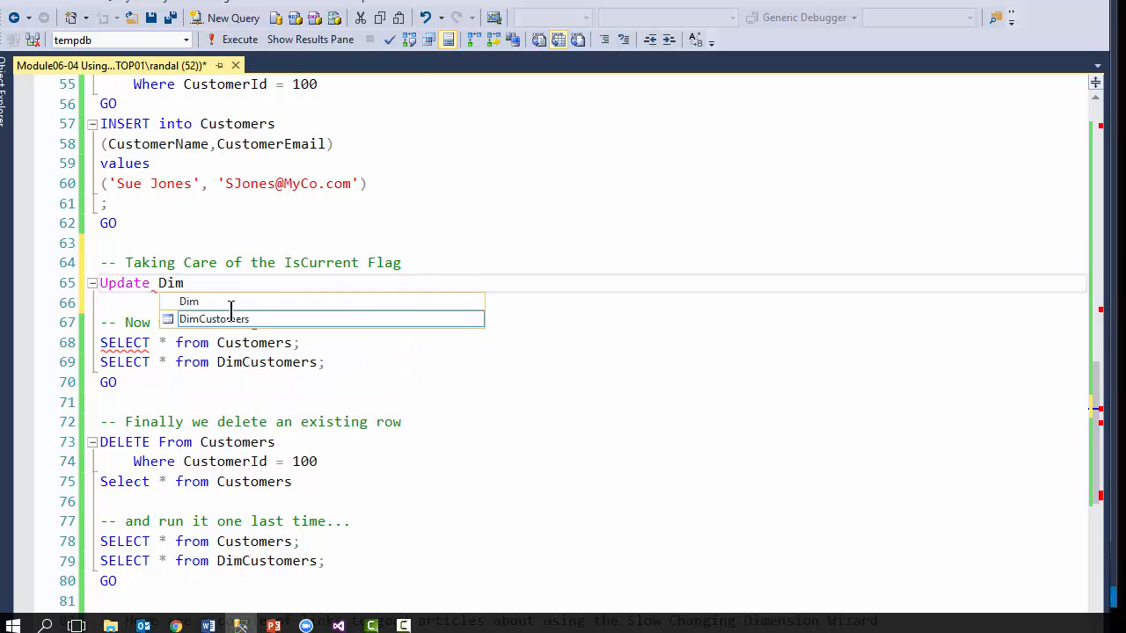
key("Tab")
key("Return")
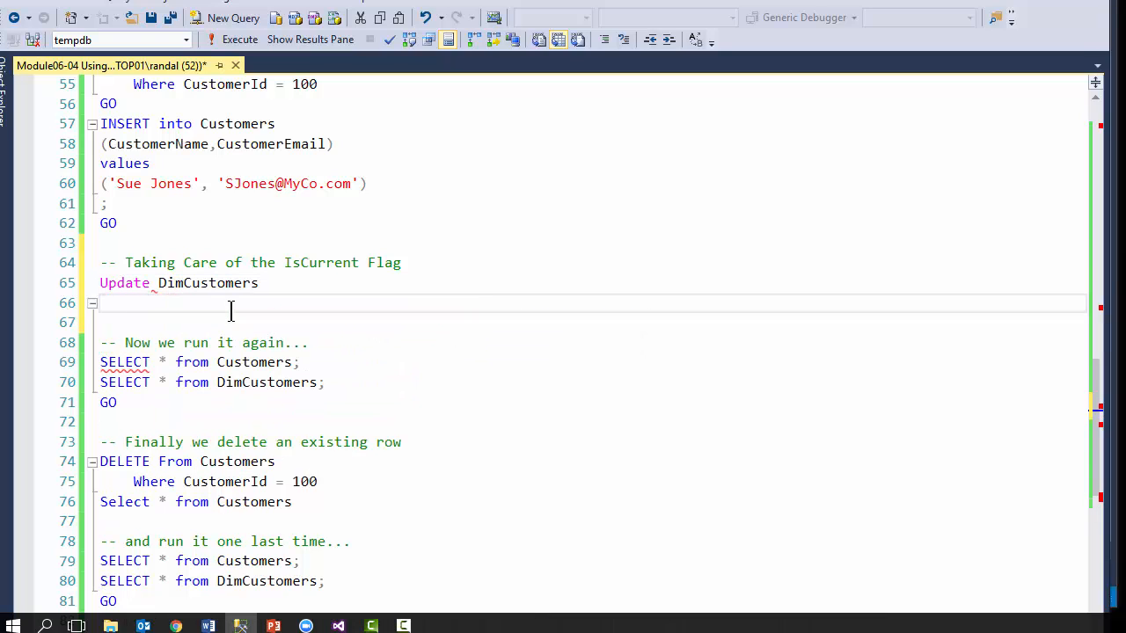
type("Set Is")
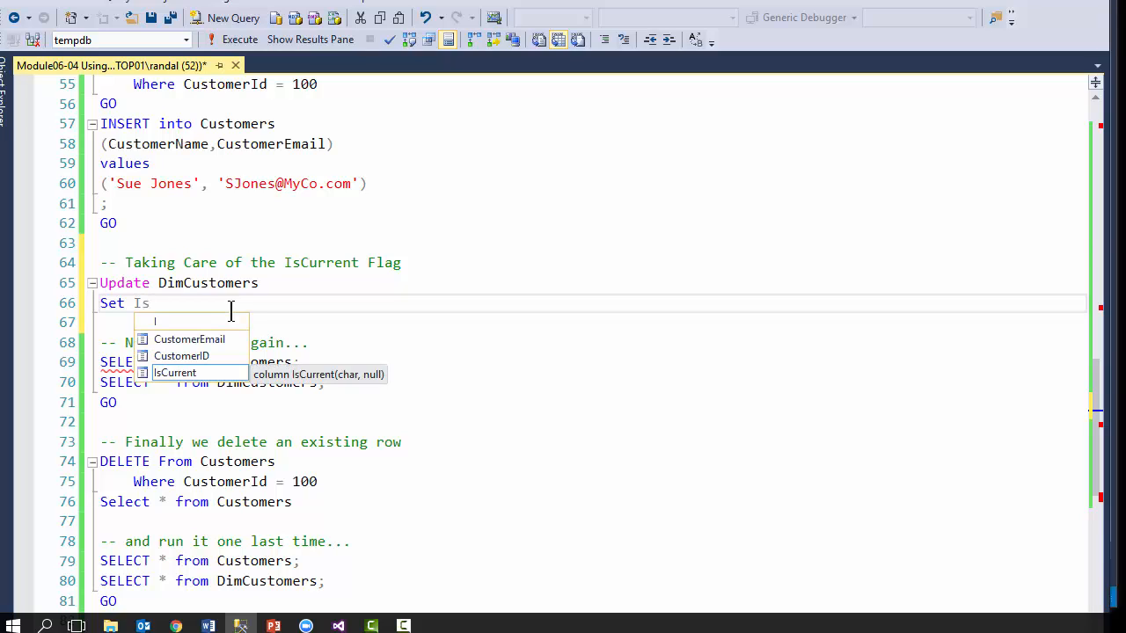
key("Tab")
type("= '")
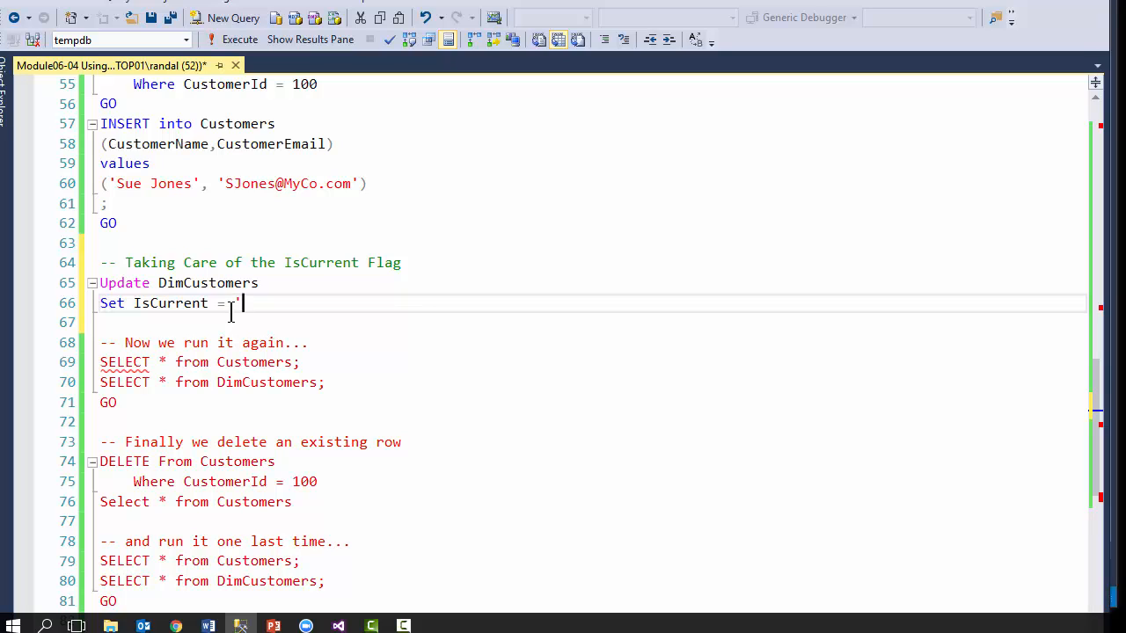
type("N' W")
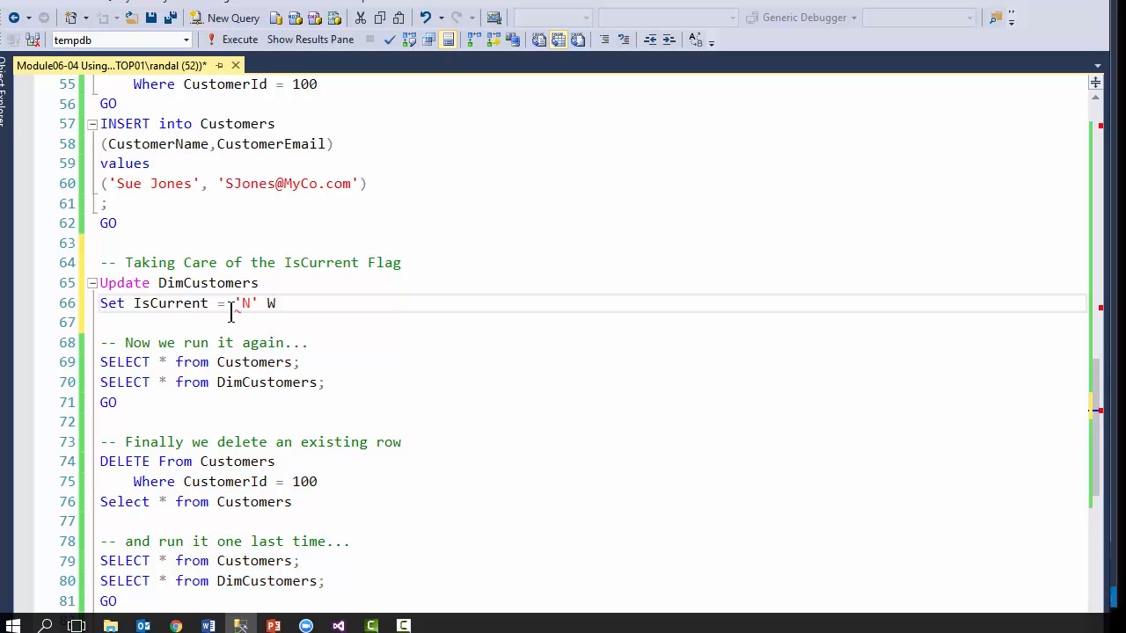
Step: Add the condition Where EndDate is Not Null and join the Update statement onto a single line
type("here ")
type("the")
key("BackSpace")
key("BackSpace")
key("BackSpace")
key("BackSpace")
type("En")
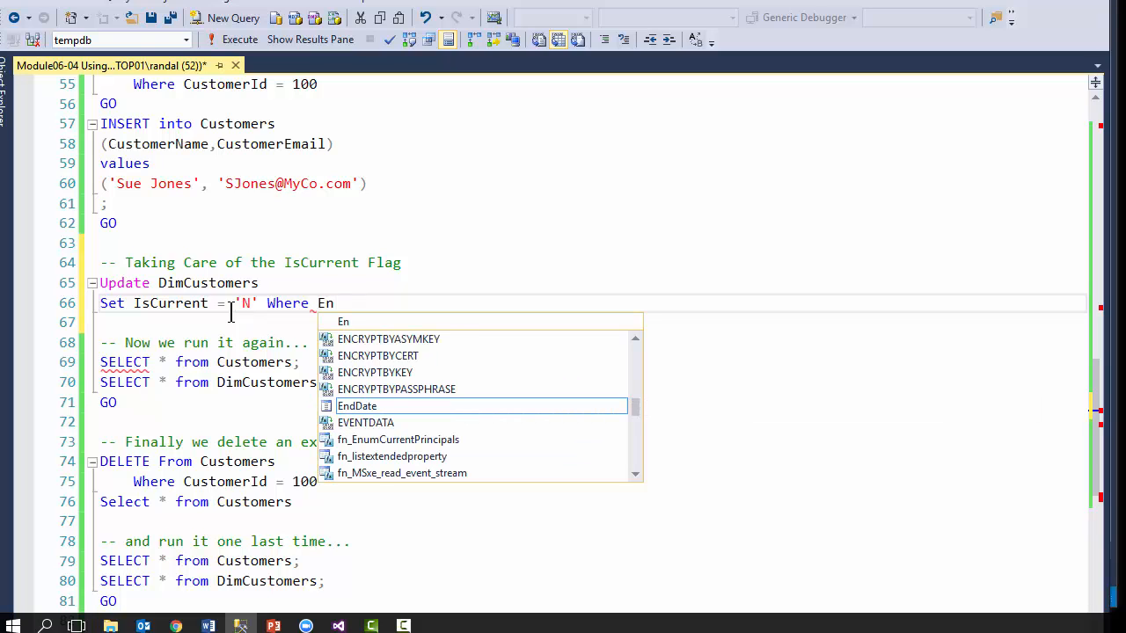
key("Tab")
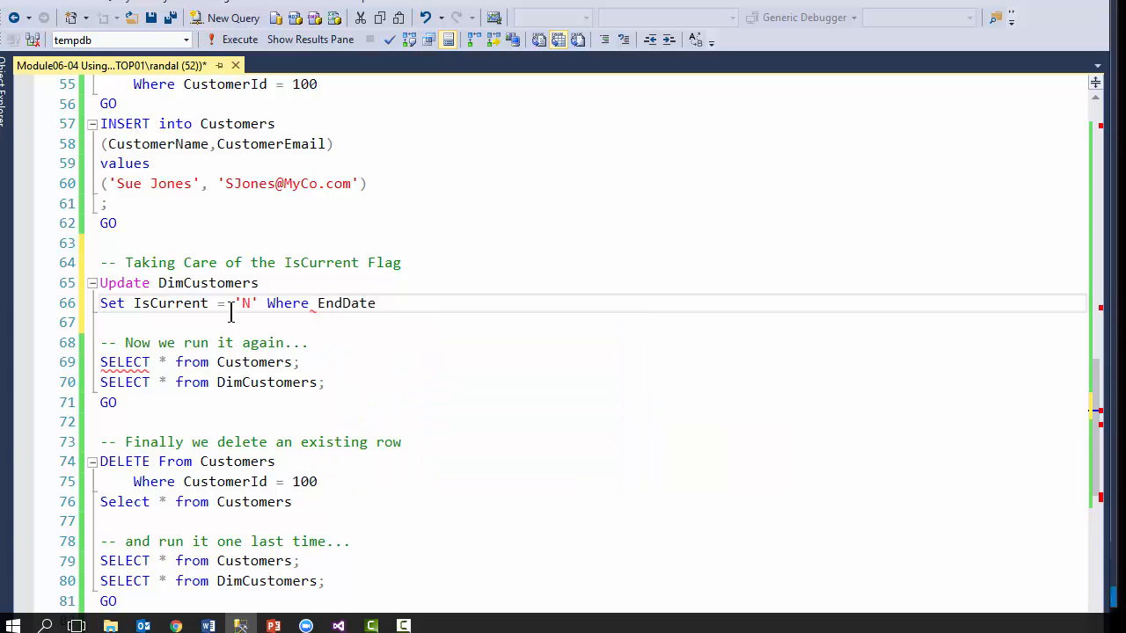
type("is Not Nu")
type("ll")
left_click(307, 284)
key("Delete")
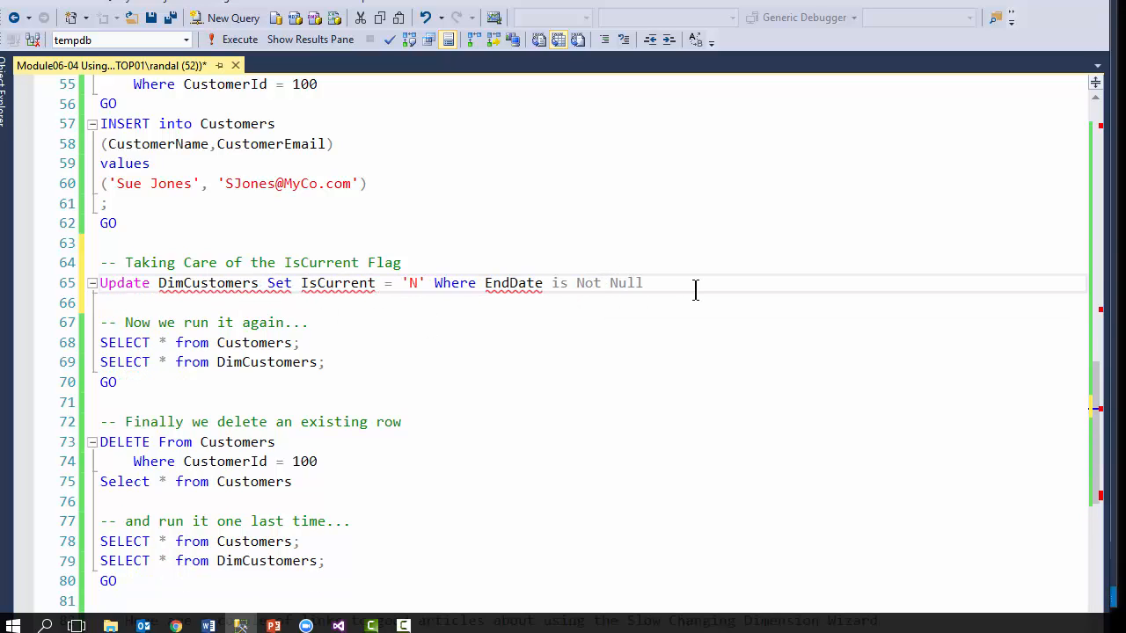
Step: Execute the Update statement that sets IsCurrent = 'N' in DimCustomers and hide the results pane
left_click_drag(694, 283, 100, 284)
left_click(220, 39)
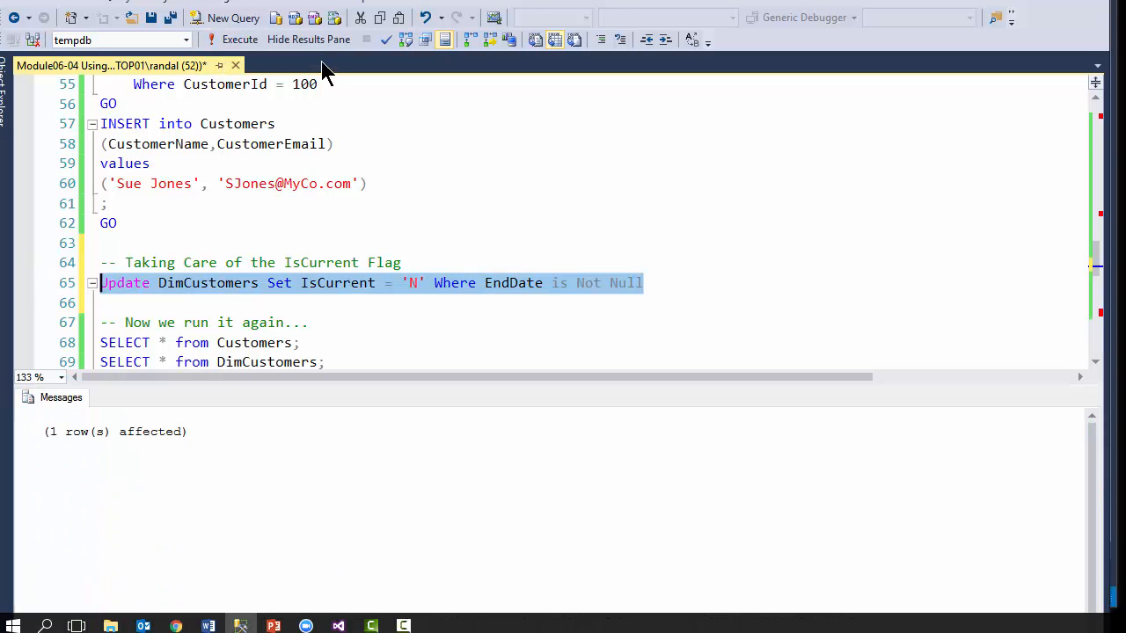
left_click(307, 39)
Step: Run the SELECT queries on Customers and DimCustomers and check the IsCurrent value of the expired row
left_click(282, 384)
left_click_drag(325, 362, 100, 342)
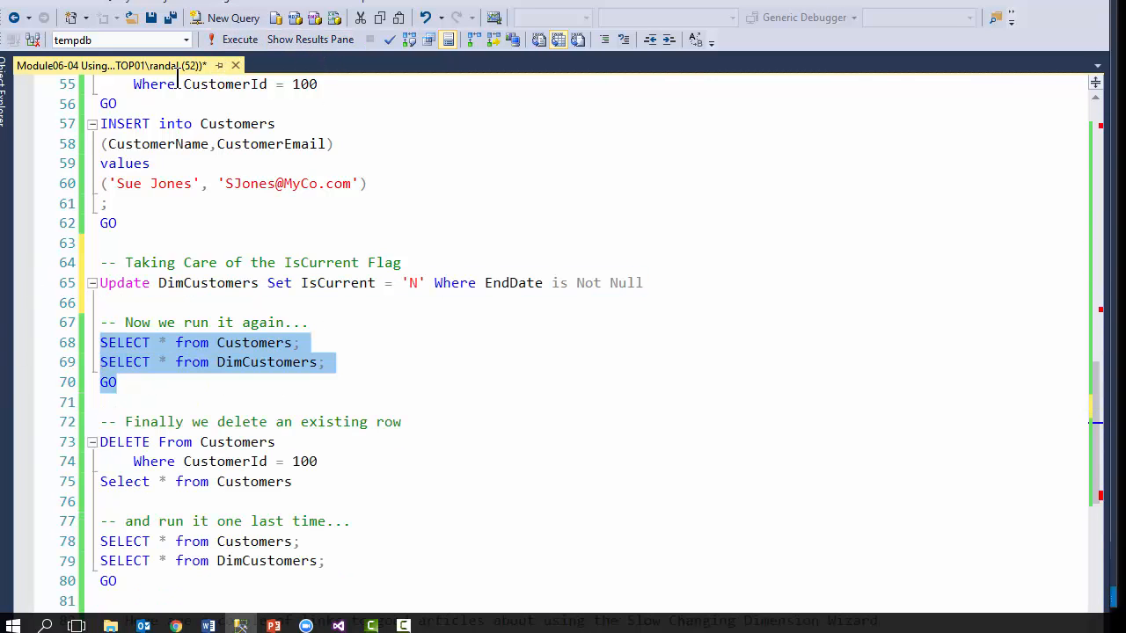
left_click(220, 38)
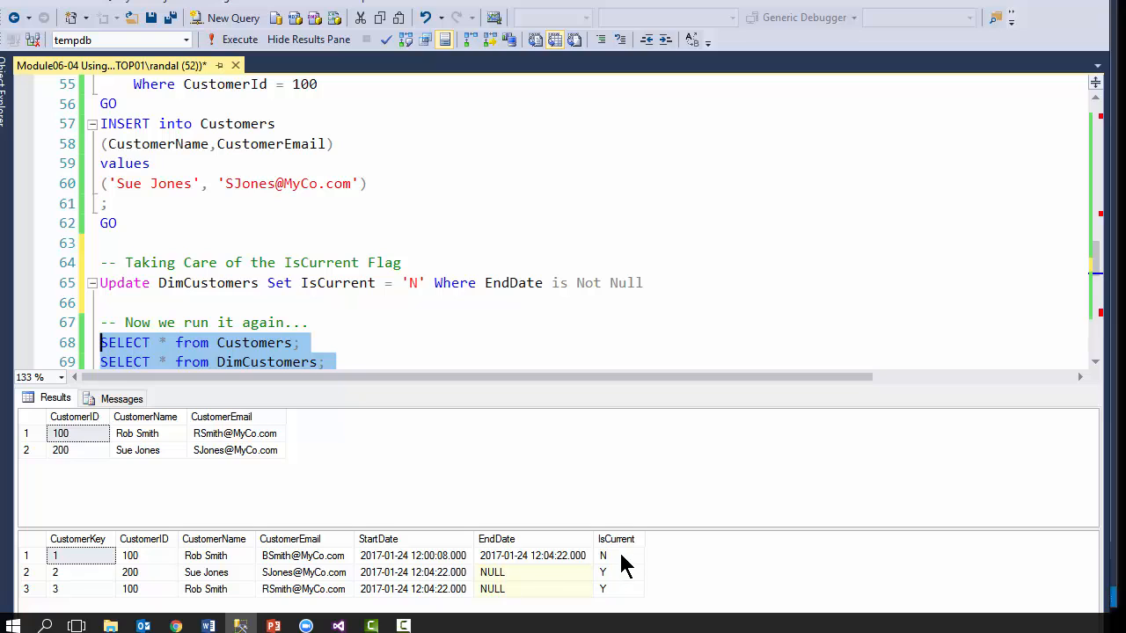
left_click(618, 555)
Step: Copy the IsCurrent Update statement into the SQLStatement property of the Execute SQL Task in Visual Studio and accept the editor
left_click(669, 286)
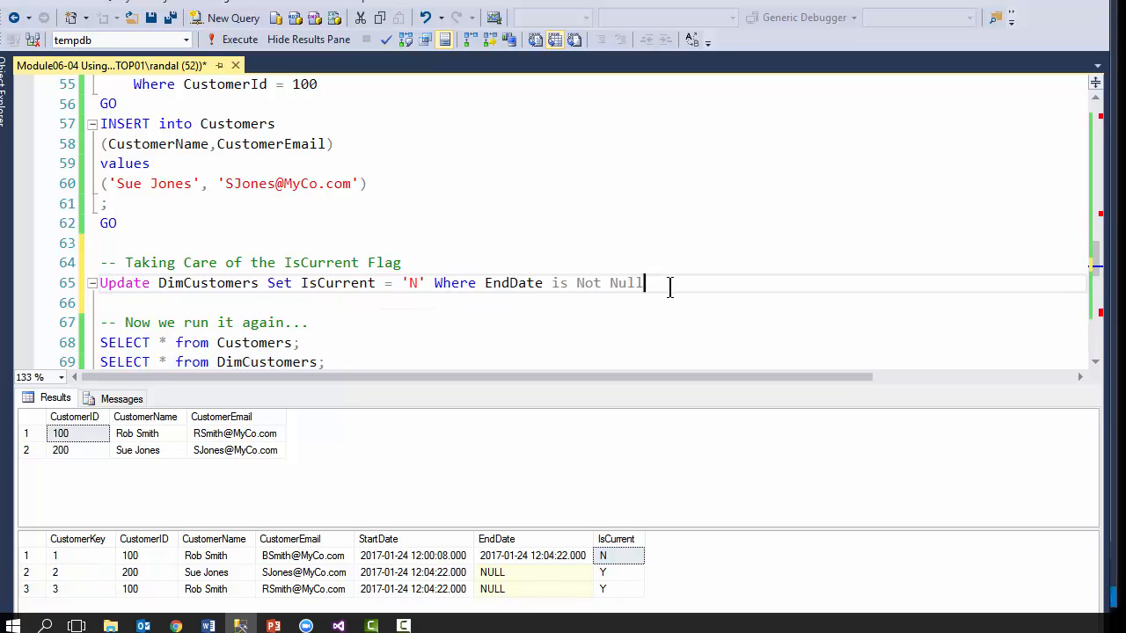
left_click_drag(669, 286, 20, 290)
right_click(213, 293)
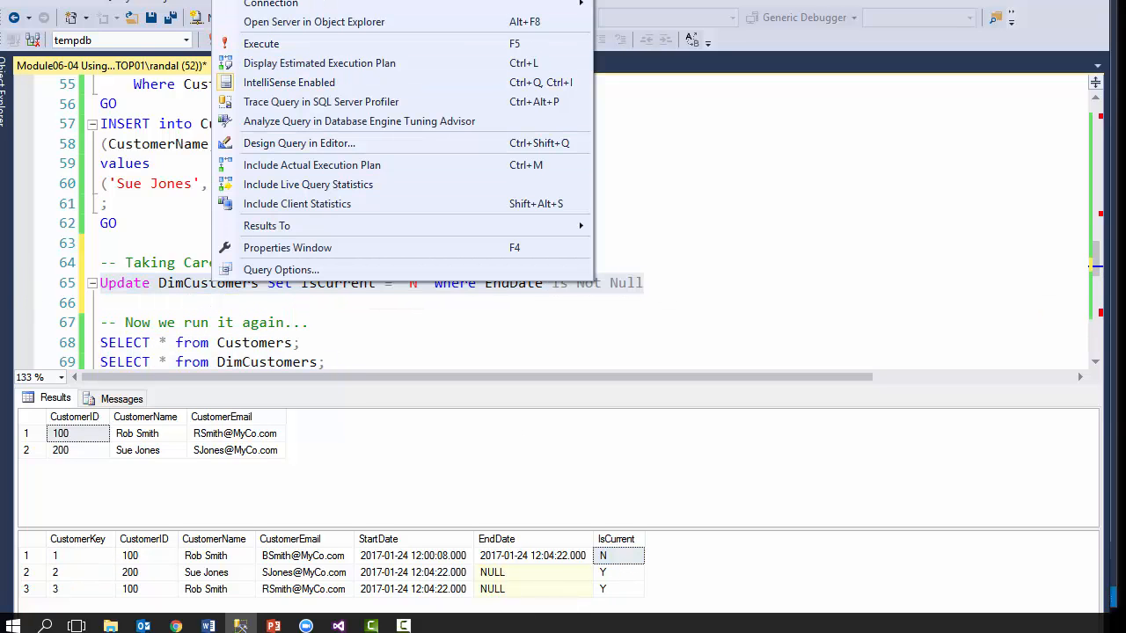
left_click(257, 1)
key("alt+Tab")
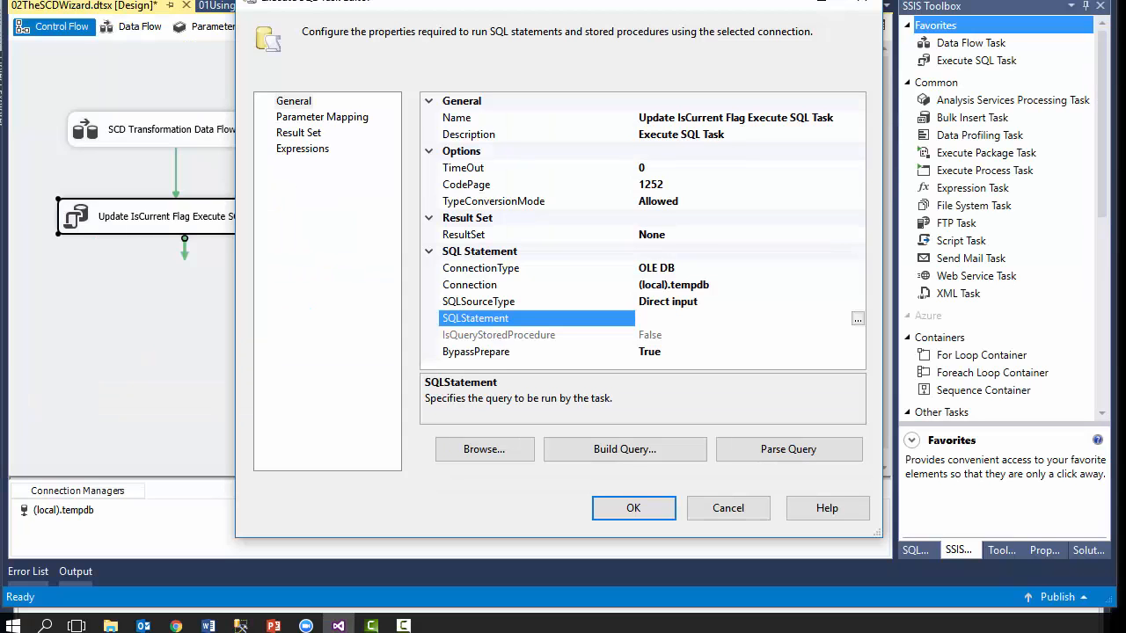
key("ctrl+v")
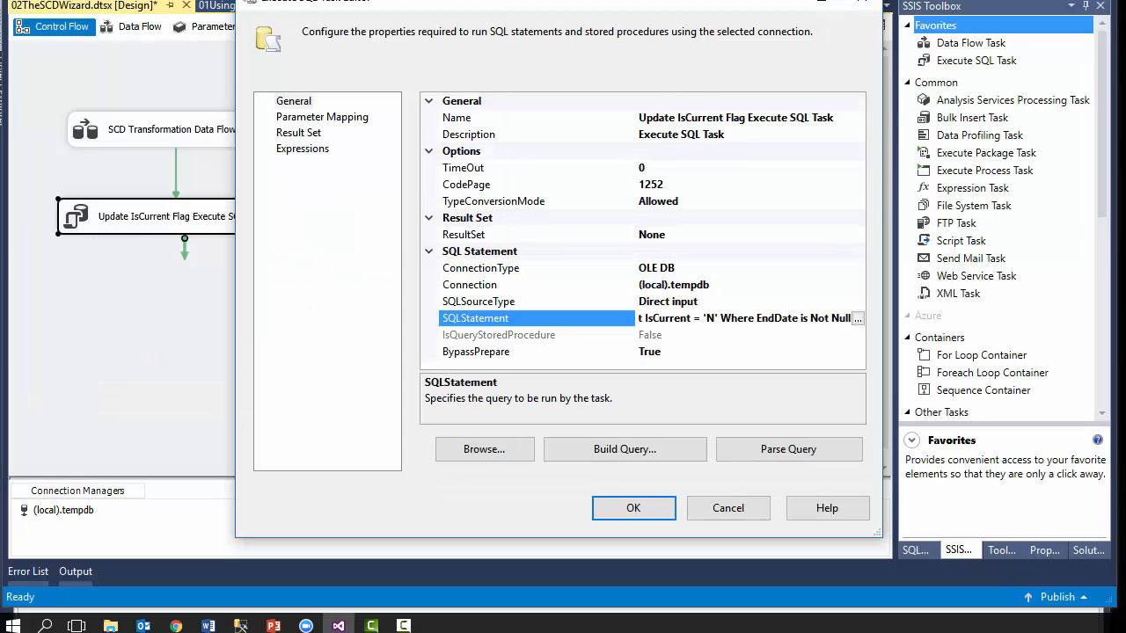
left_click(633, 508)
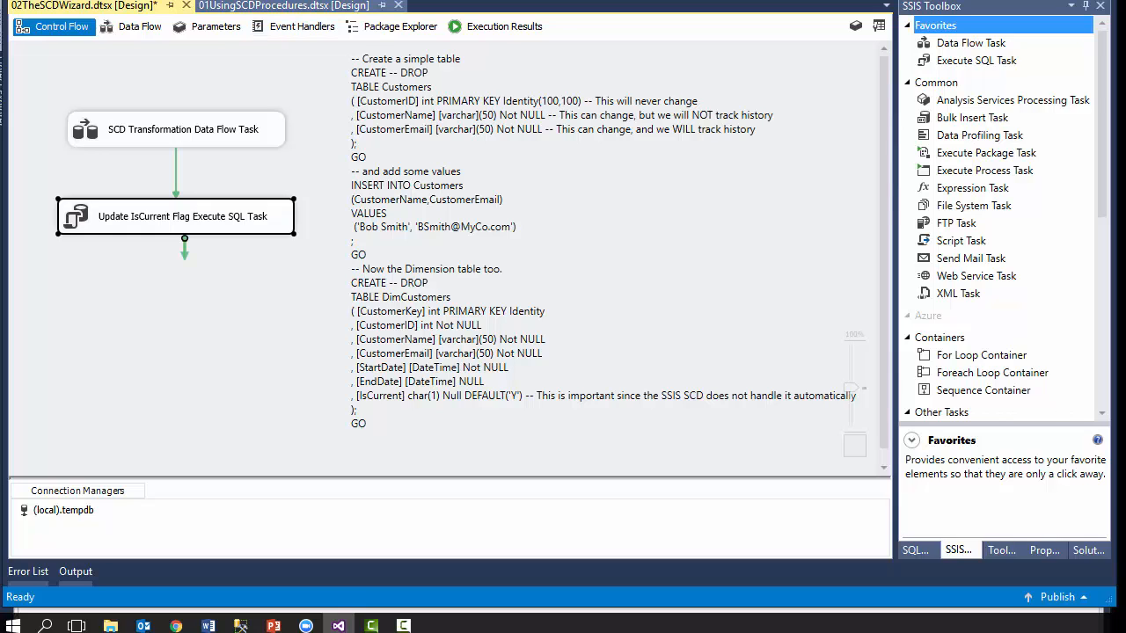
Step: Return to the 02TheSCDWizard.dtsx package and save it
left_click(281, 5)
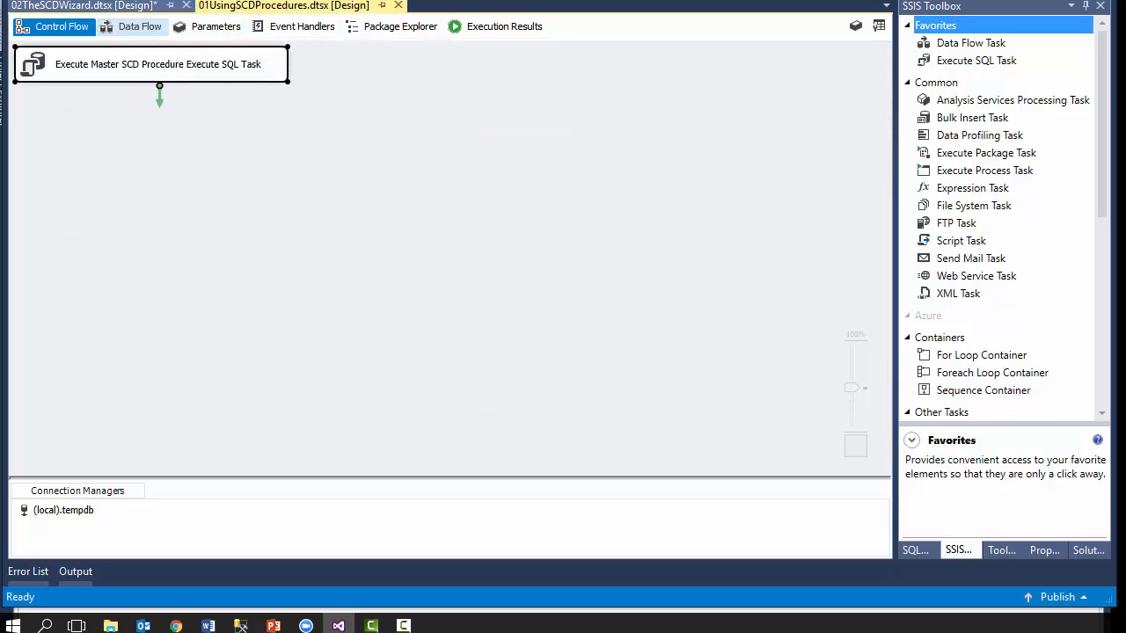
left_click(79, 5)
key("ctrl+s")
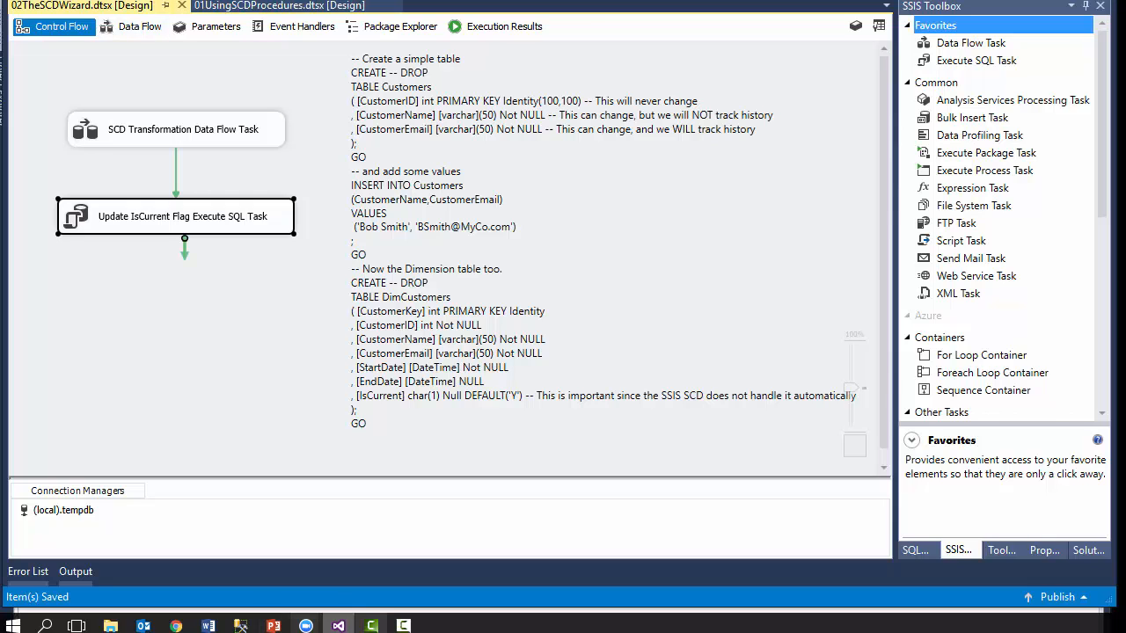
Step: Switch to SQL Server Management Studio, hide the query results, and return to the UPDATE and INSERT statements for Customers
left_click(241, 625)
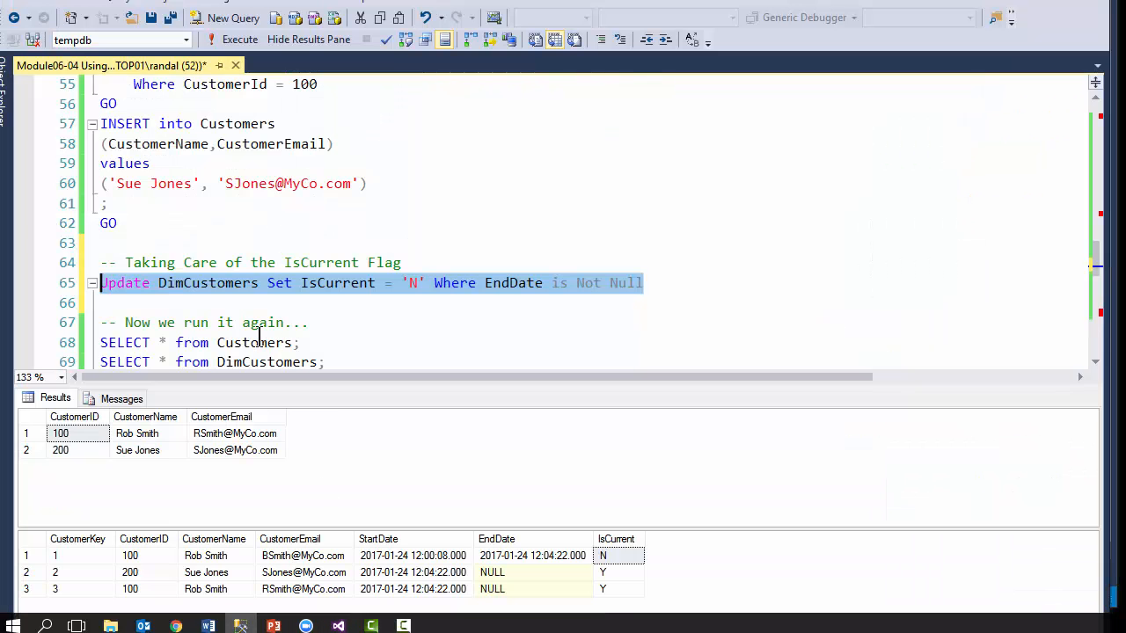
left_click(276, 283)
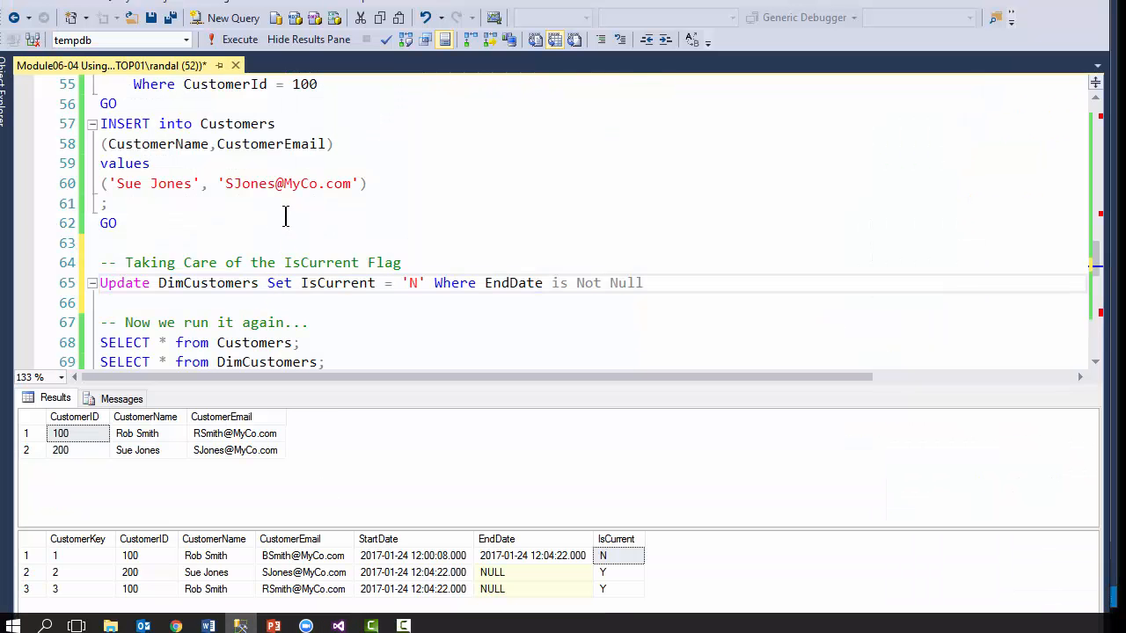
left_click(176, 184)
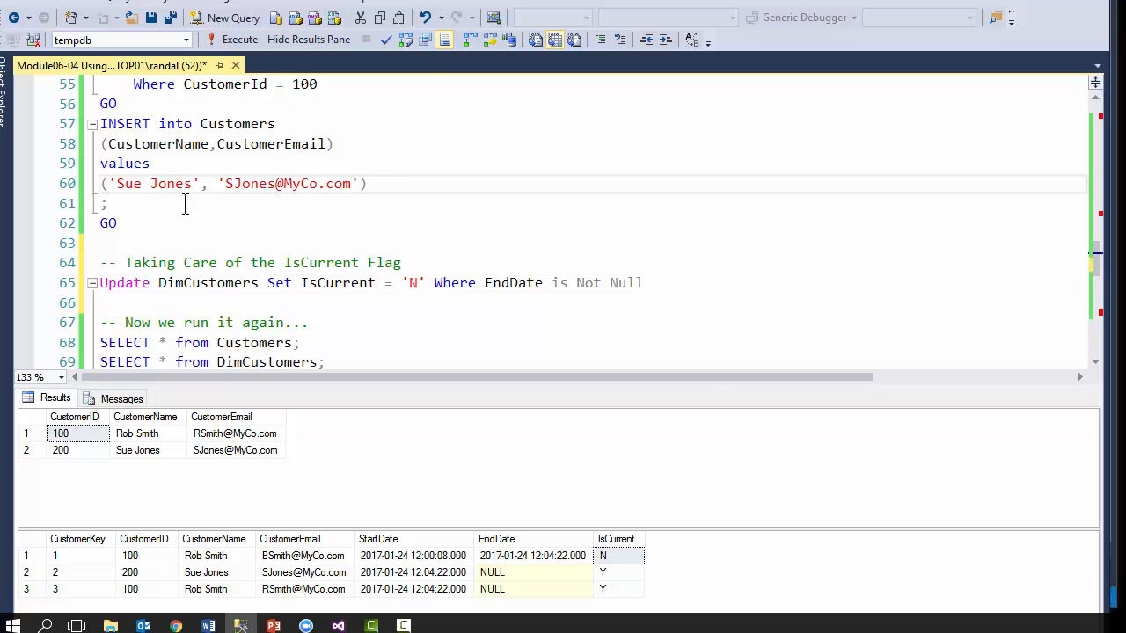
left_click(301, 40)
scroll(237, 246, "up", 2)
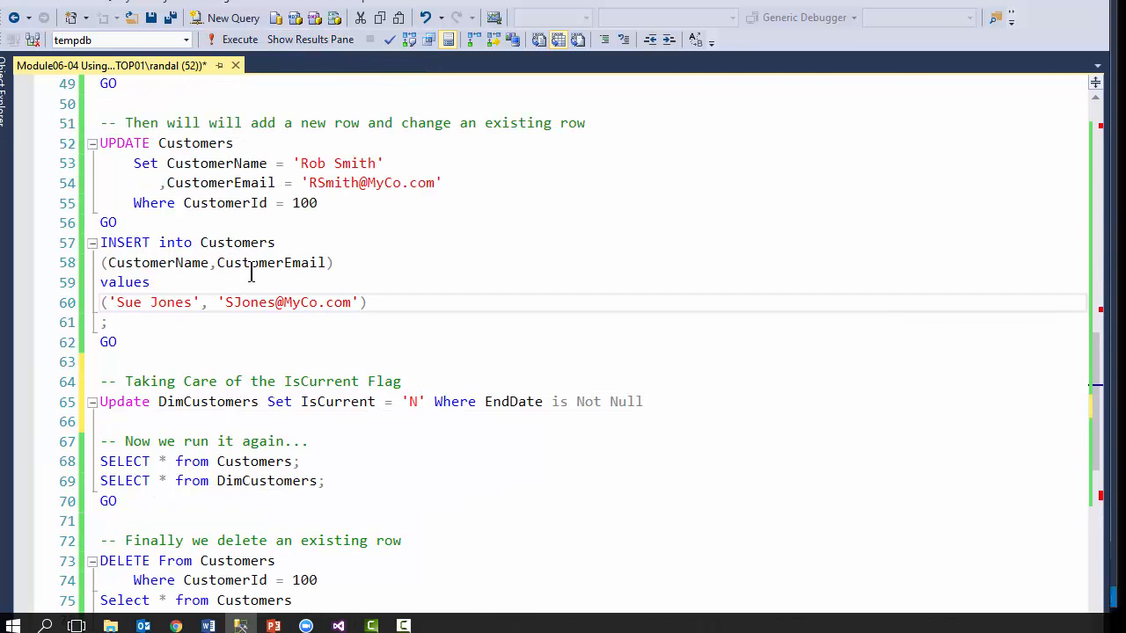
left_click(187, 325)
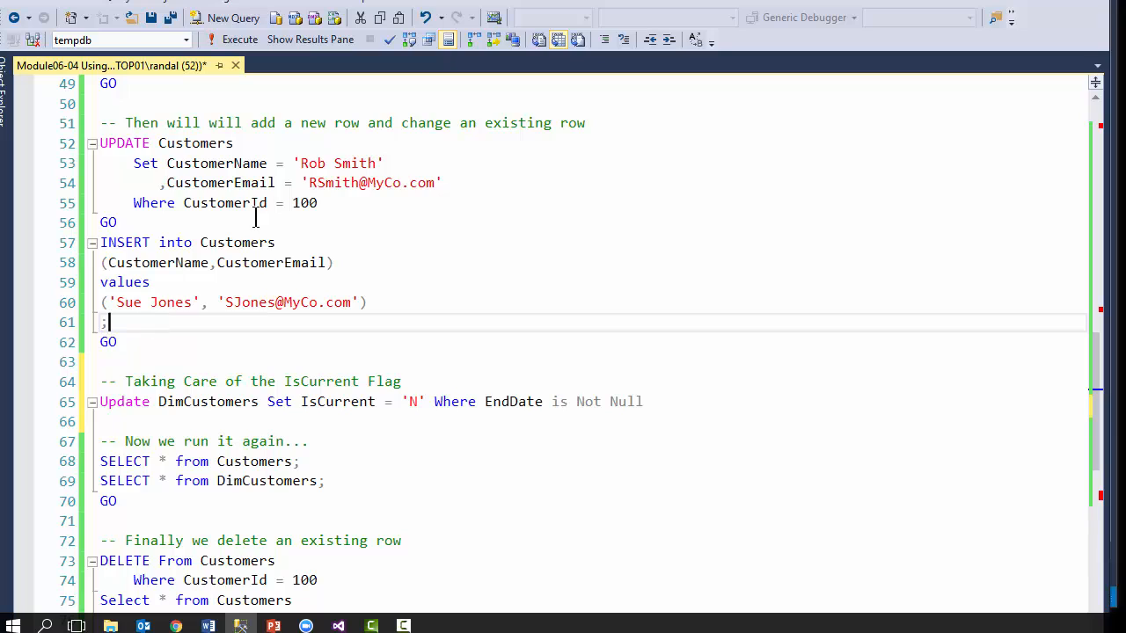
Step: Copy the UPDATE Customers statement into new lines between the IsCurrent update and the "Now we run it again" comment
left_click_drag(373, 203, 100, 143)
key("ctrl+c")
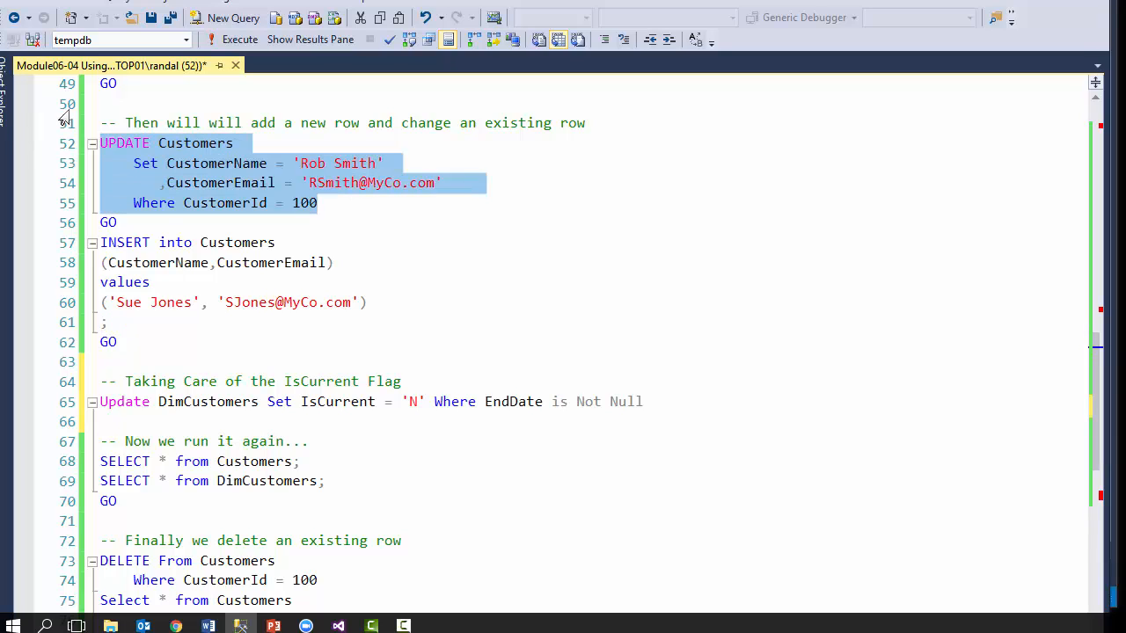
left_click(126, 422)
key("Return")
key("Return")
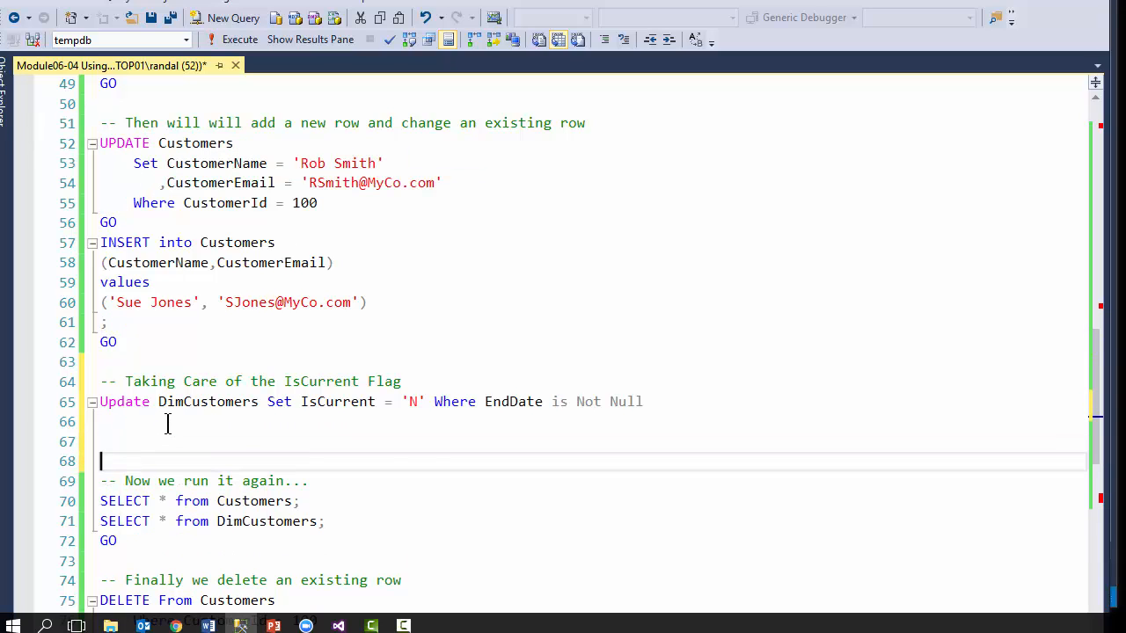
key("Up")
key("ctrl+v")
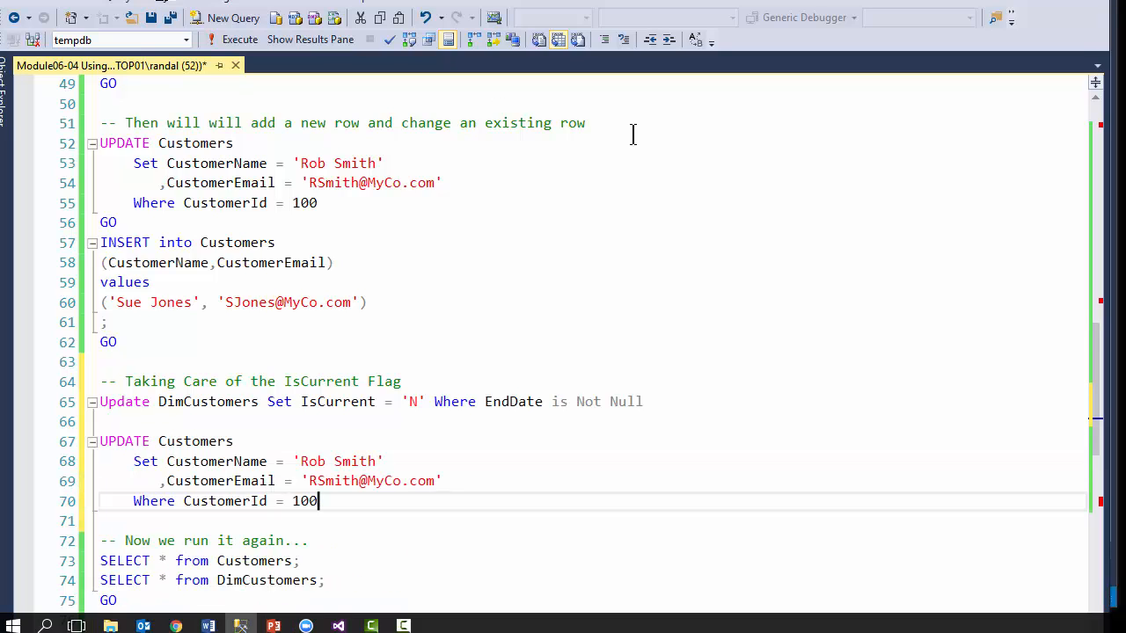
Step: Copy the "Then will will add a new row and change an existing row" comment above the duplicated UPDATE, preceded by a blank line
left_click_drag(607, 127, 71, 130)
left_click_drag(164, 255, 104, 424)
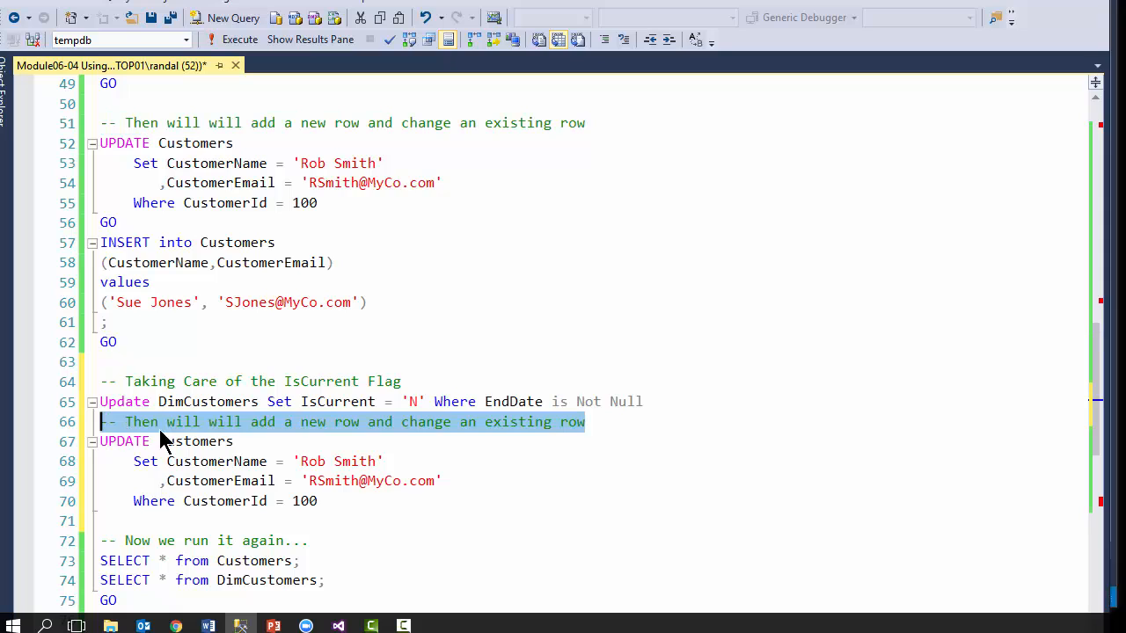
left_click(658, 402)
key("Return")
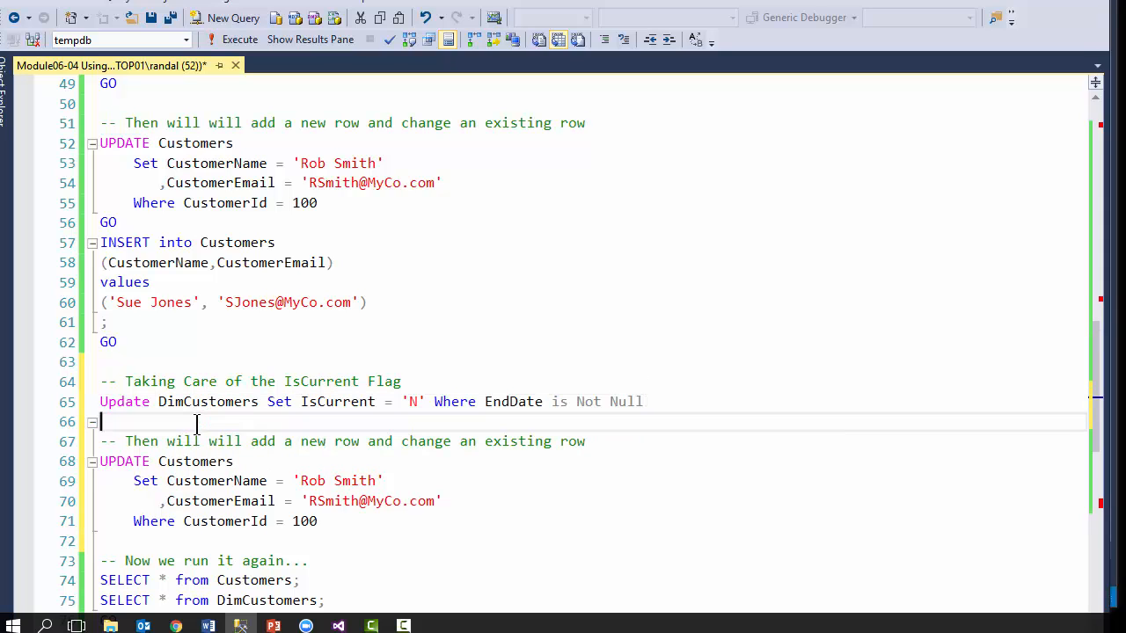
Step: Correct "will will" to "we will" in both comments and shorten the copied one to "-- Then we will change an existing row"
left_click(174, 441)
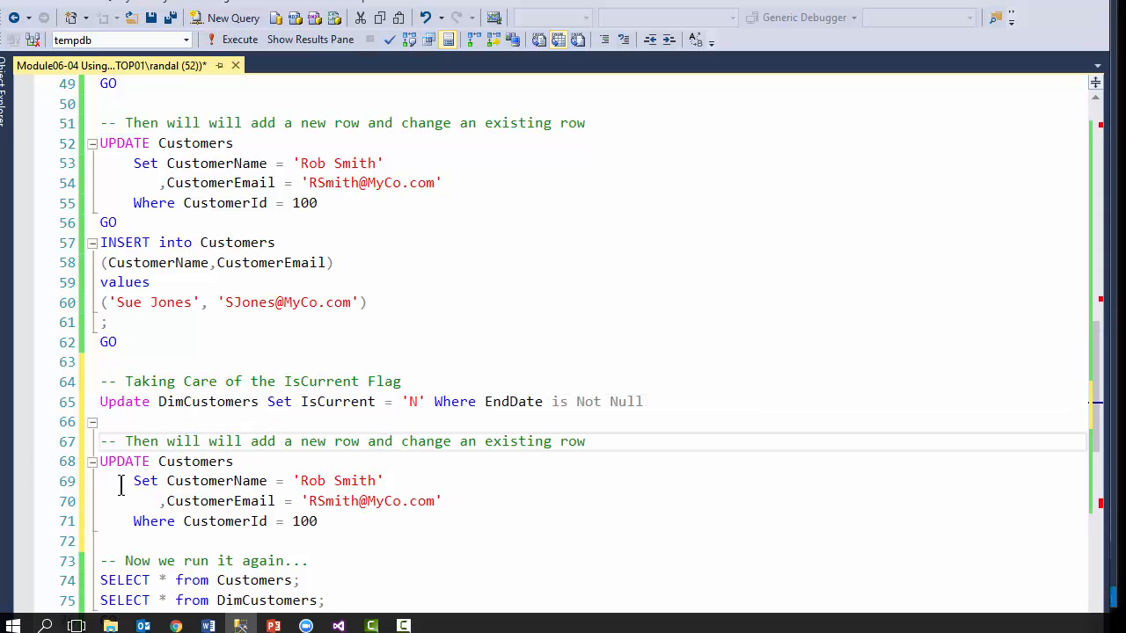
type("e")
key("Delete")
key("Delete")
key("Delete")
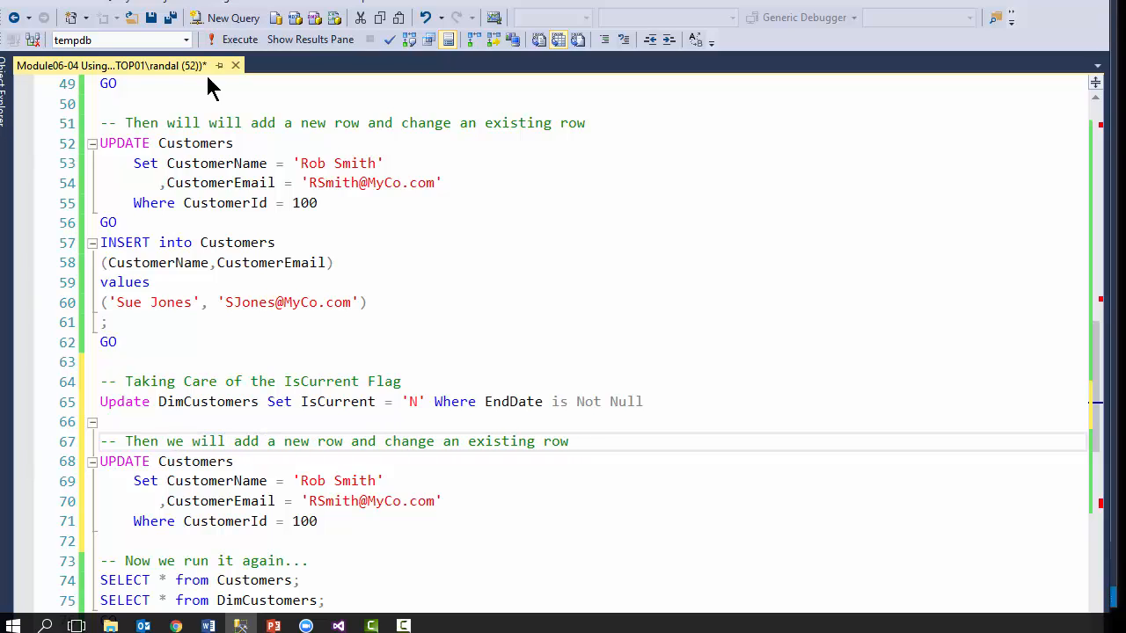
left_click(180, 121)
type("e")
key("Delete")
key("Delete")
key("Delete")
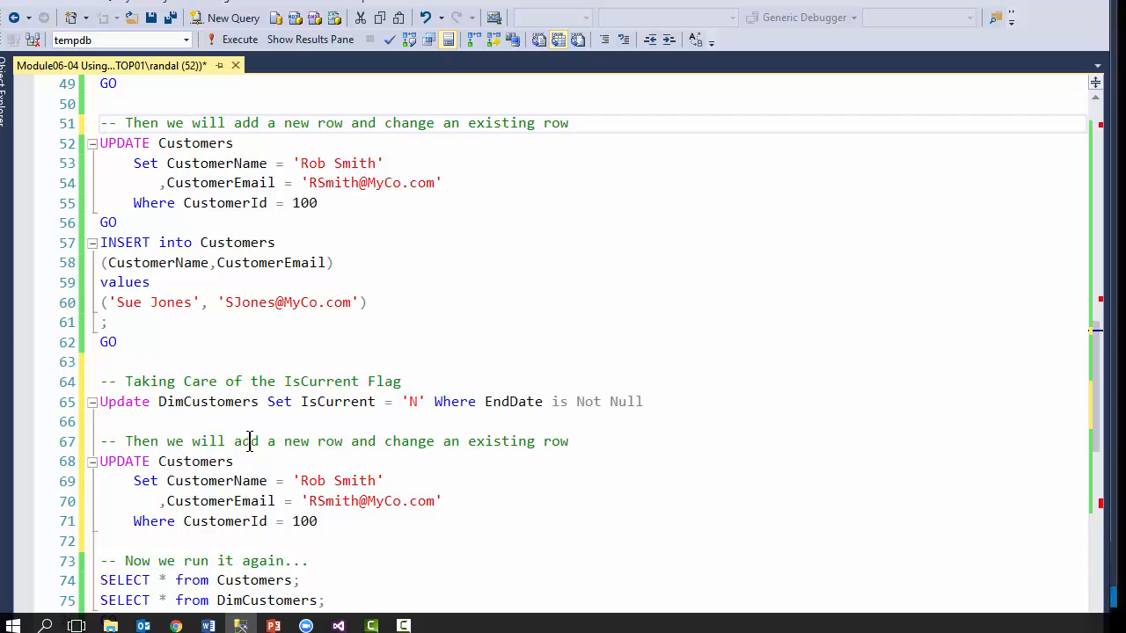
left_click_drag(234, 440, 380, 445)
key("Delete")
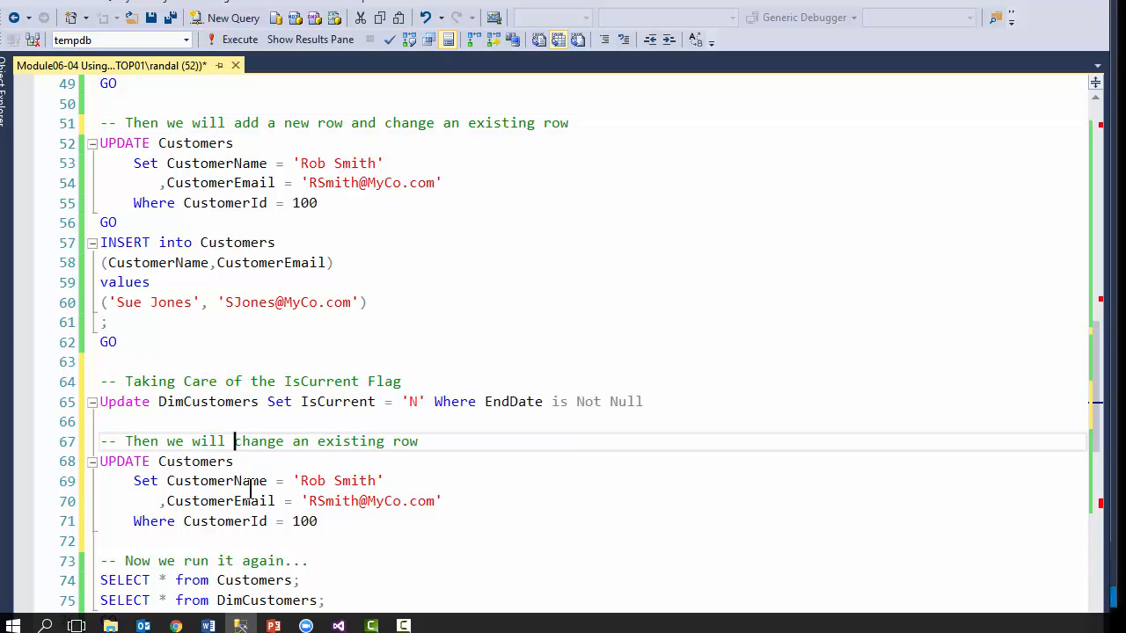
Step: In the duplicated UPDATE statement, replace the CustomerName value with the second customer's new name and CustomerEmail with the matching e-mail
left_click_drag(297, 483, 378, 483)
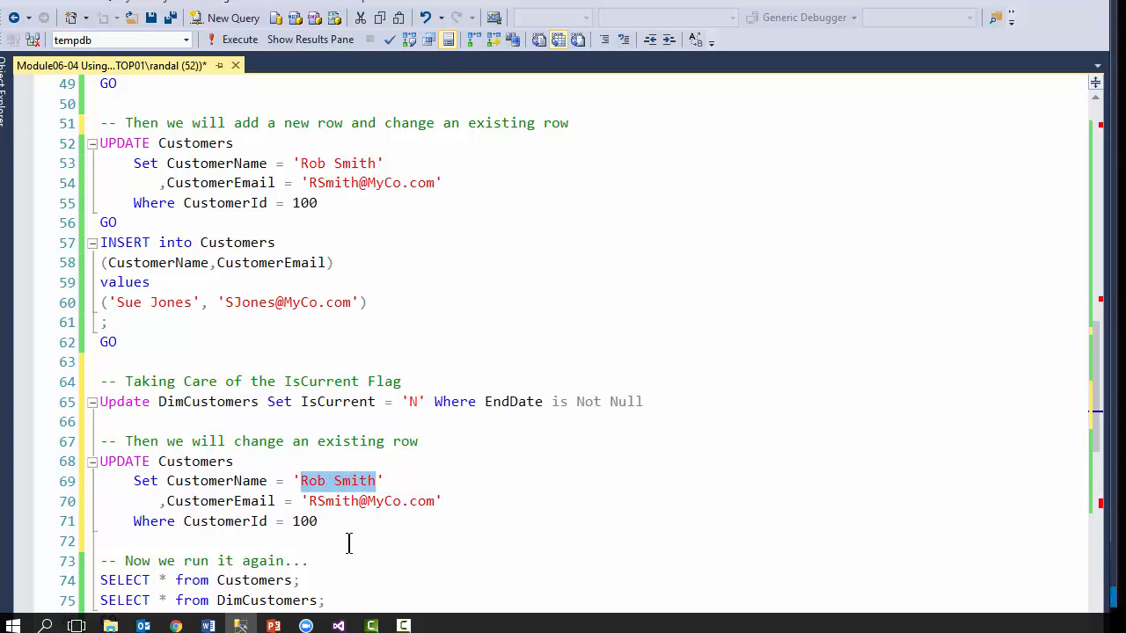
type("S")
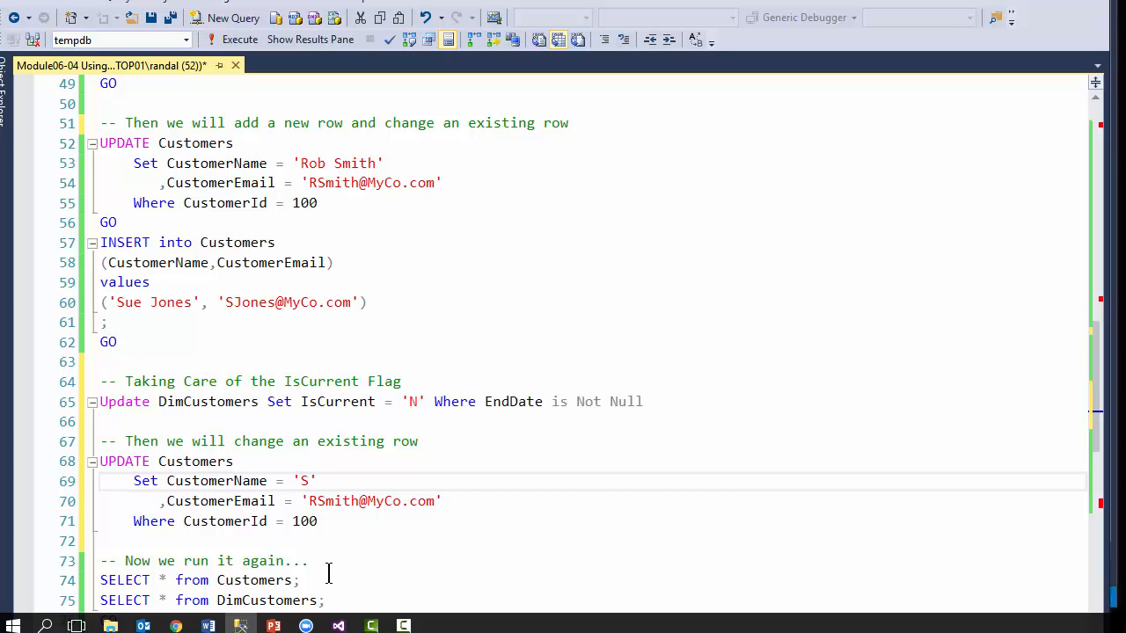
type("ue Spencer")
left_click_drag(308, 501, 352, 503)
key("BackSpace")
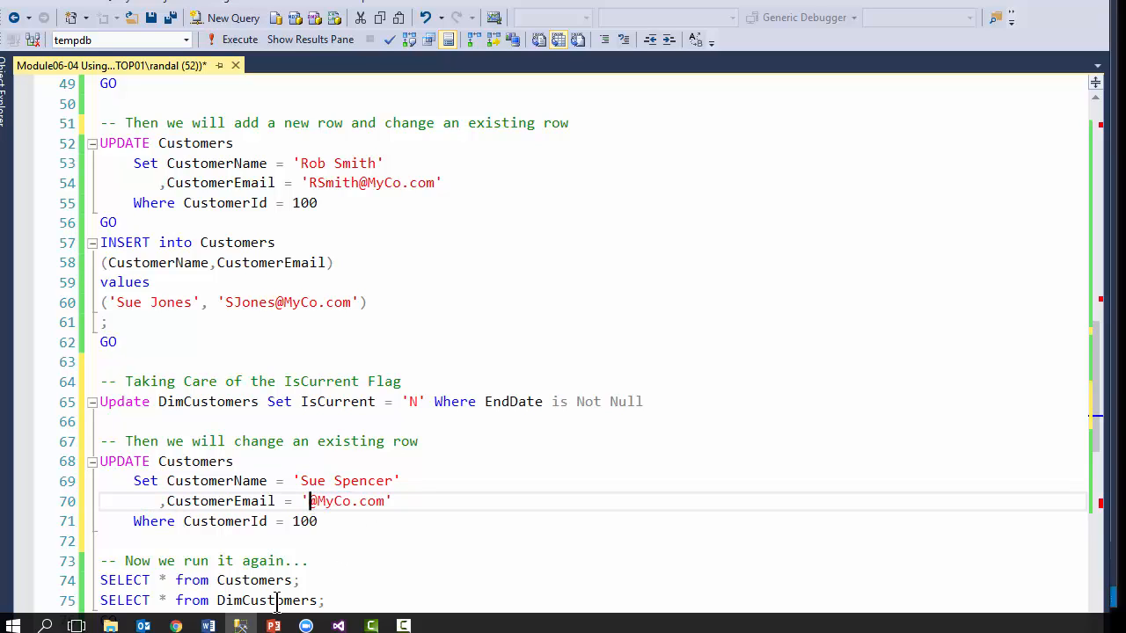
type("SSe")
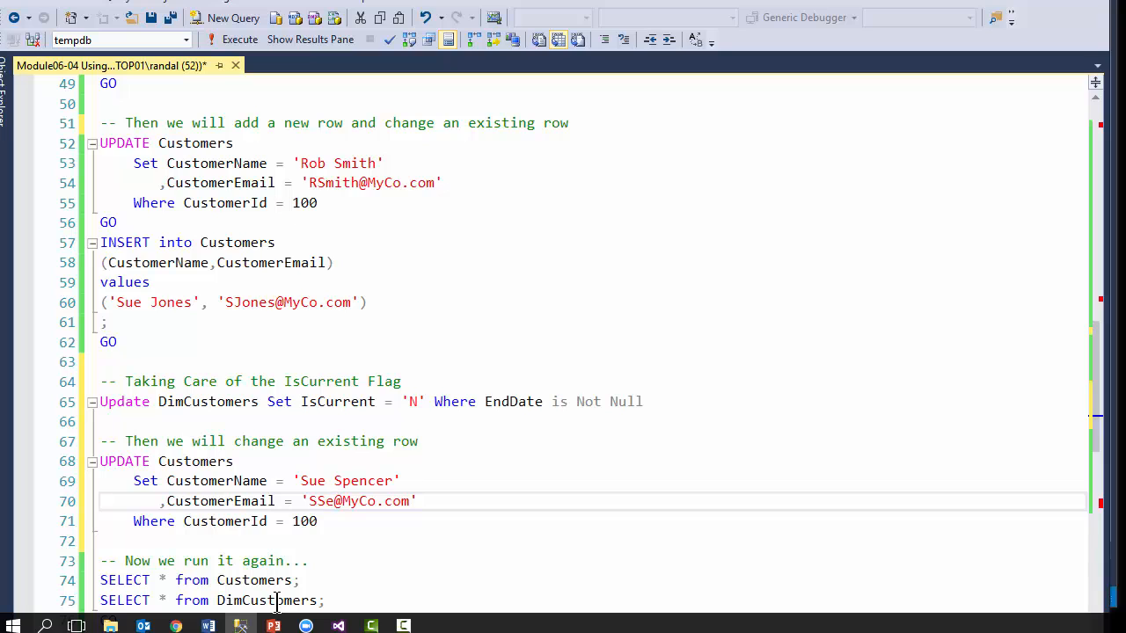
key("BackSpace")
type("pencer")
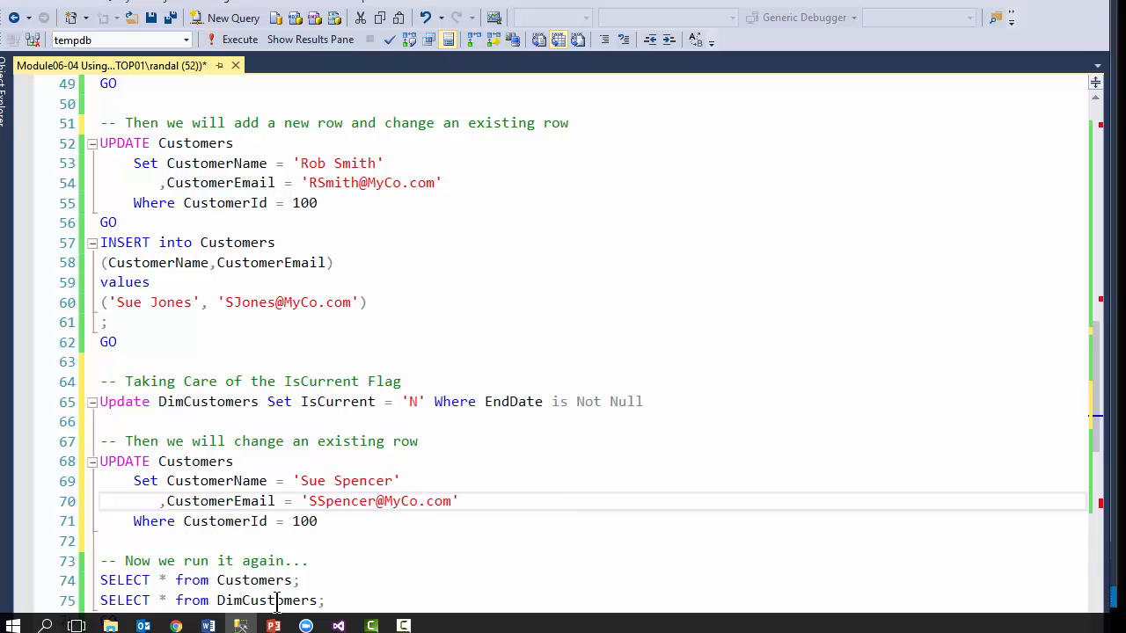
Step: Change the CustomerId in the duplicated UPDATE statement's Where clause to the second customer's ID
left_click(395, 579)
scroll(458, 545, "down", 2)
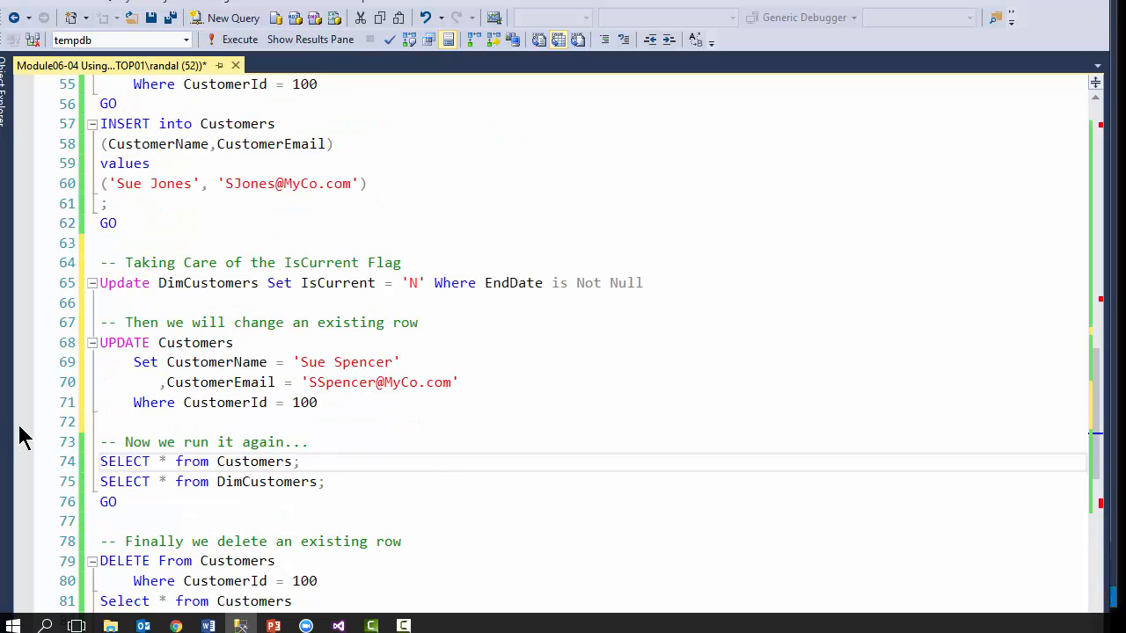
left_click(285, 402)
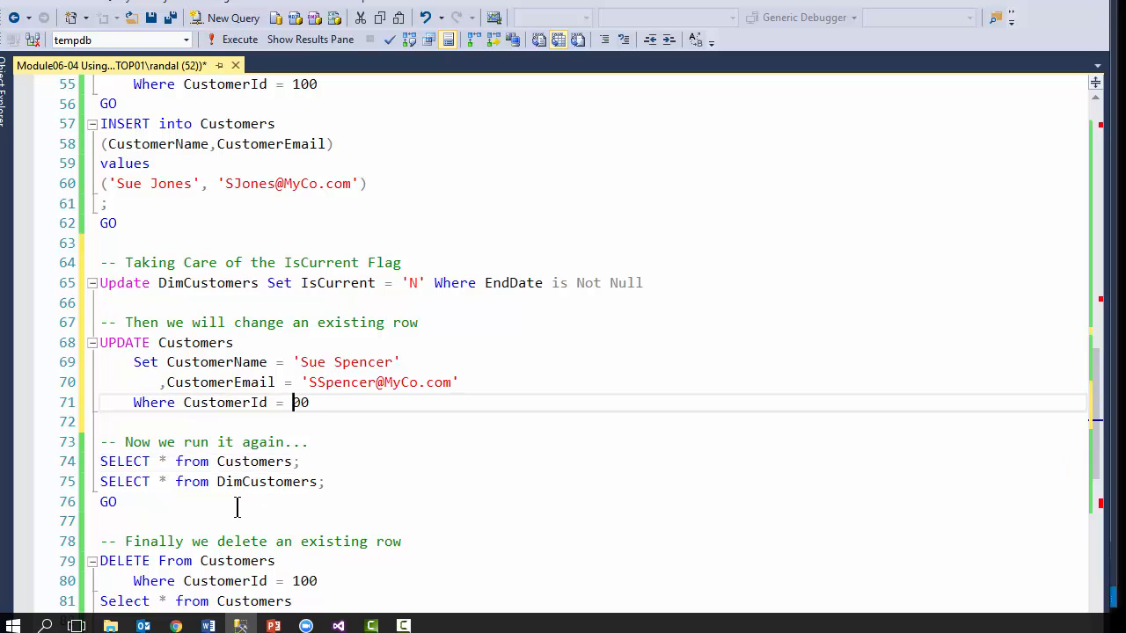
type("2")
key("shift+End")
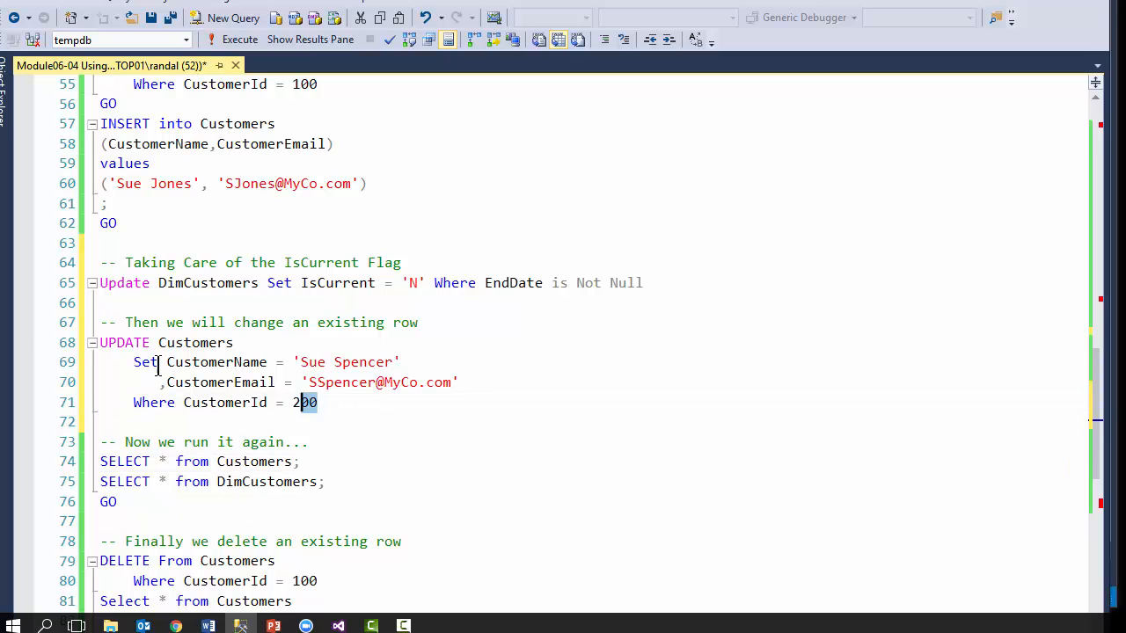
Step: Execute the new UPDATE Customers statement together with its comment and hide the results pane
left_click_drag(159, 365, 30, 322)
left_click(235, 42)
left_click(312, 43)
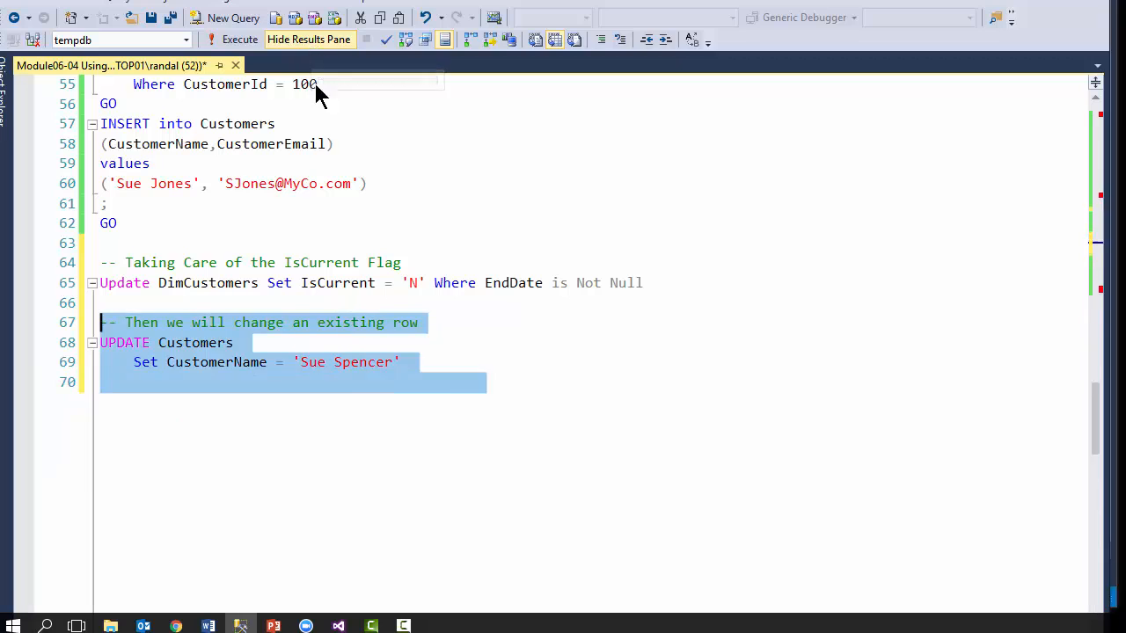
Step: Run the "Now we run it again" queries and check the second customer's changed e-mail in the Customers results
left_click_drag(183, 502, 32, 442)
left_click(238, 39)
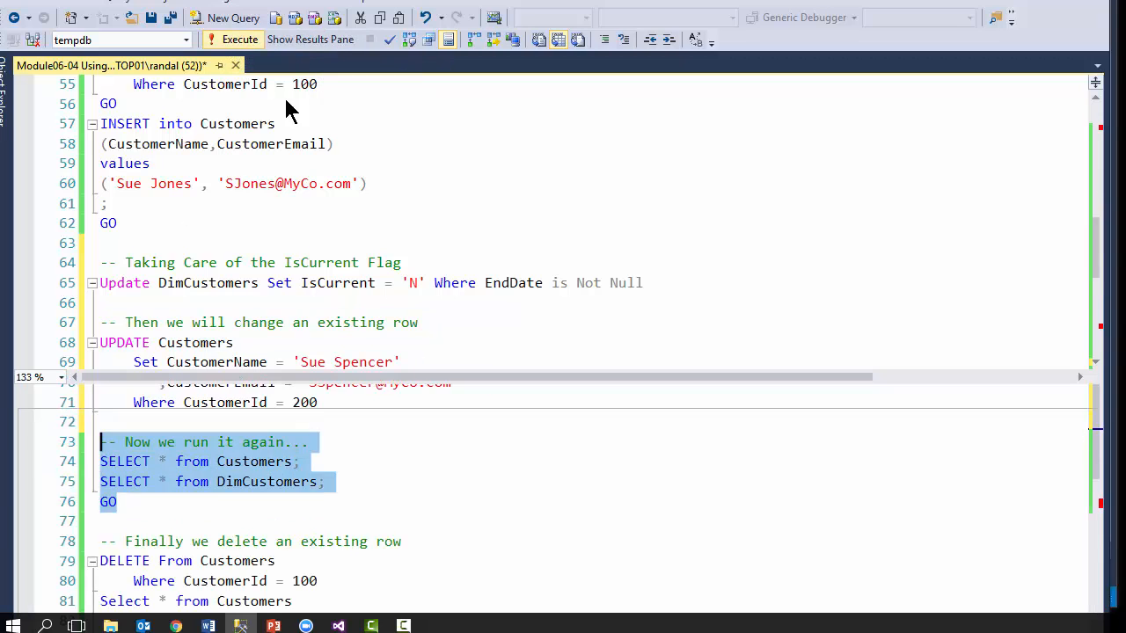
left_click(195, 450)
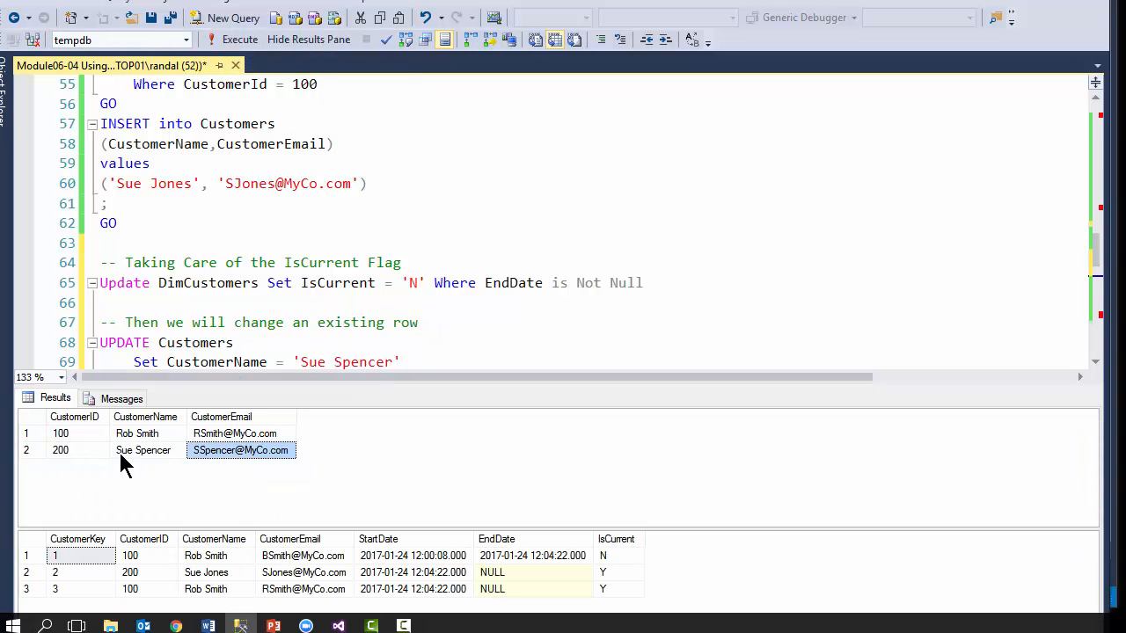
Step: Compare customer 200's name and e-mail in both result sets, and execute the 02TheSCDWizard.dtsx package in Visual Studio
left_click_drag(119, 451, 247, 453)
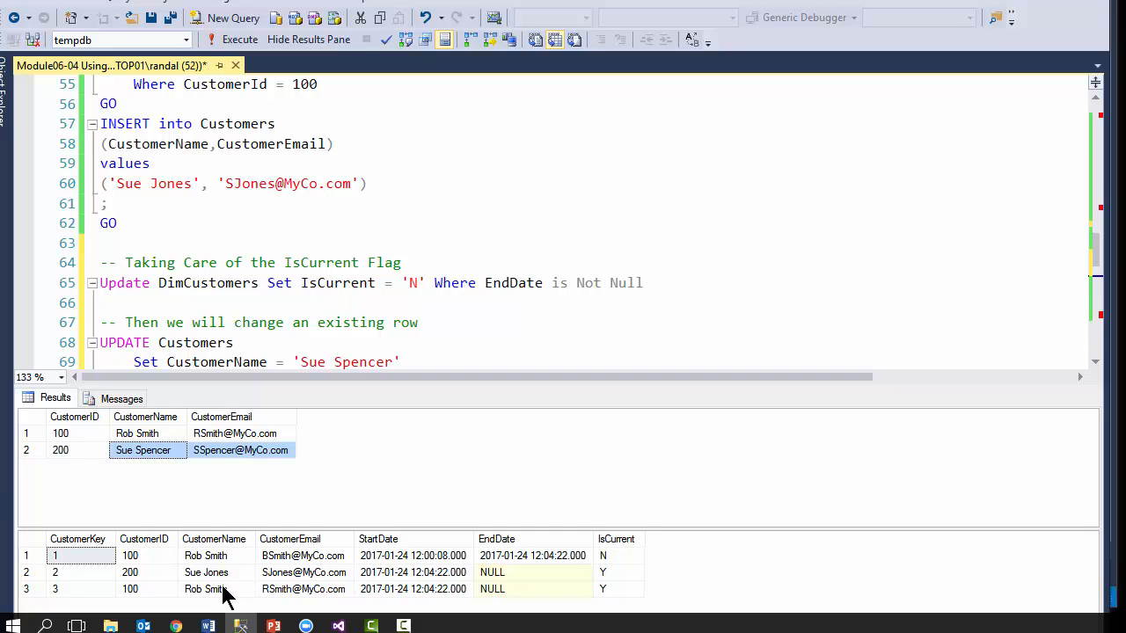
left_click_drag(211, 572, 319, 575)
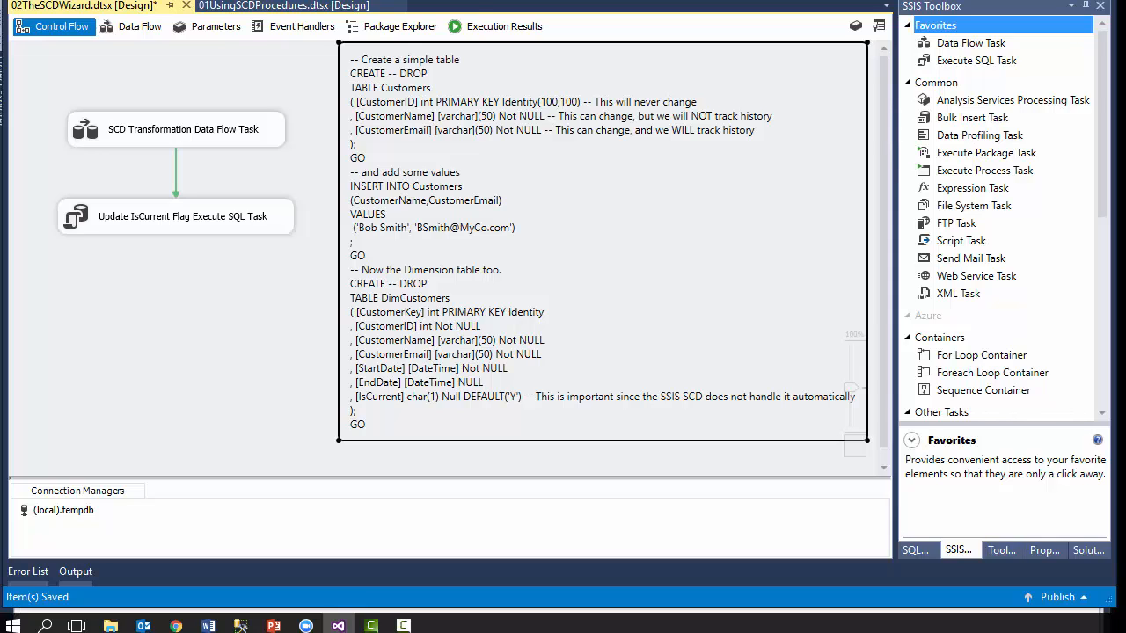
right_click(228, 307)
left_click(1089, 550)
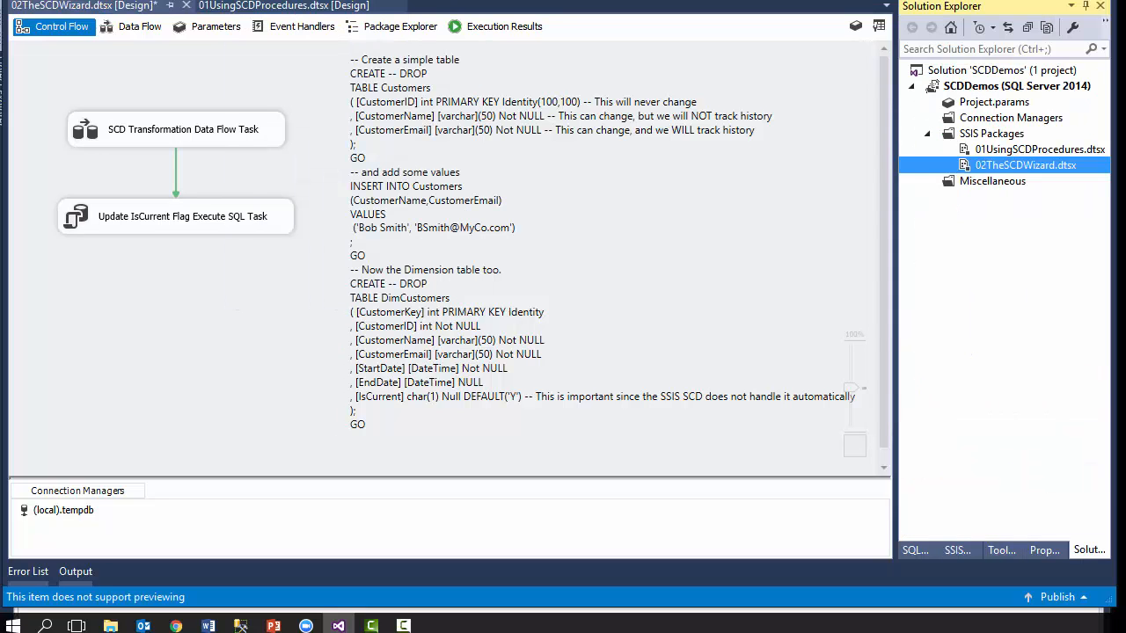
right_click(997, 165)
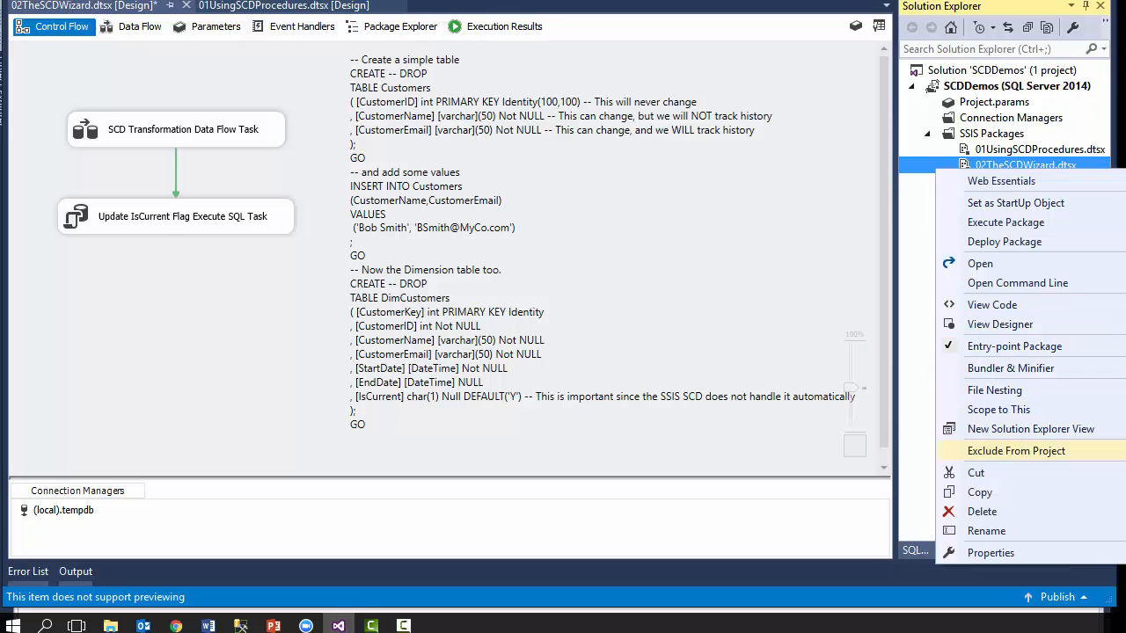
left_click(1005, 223)
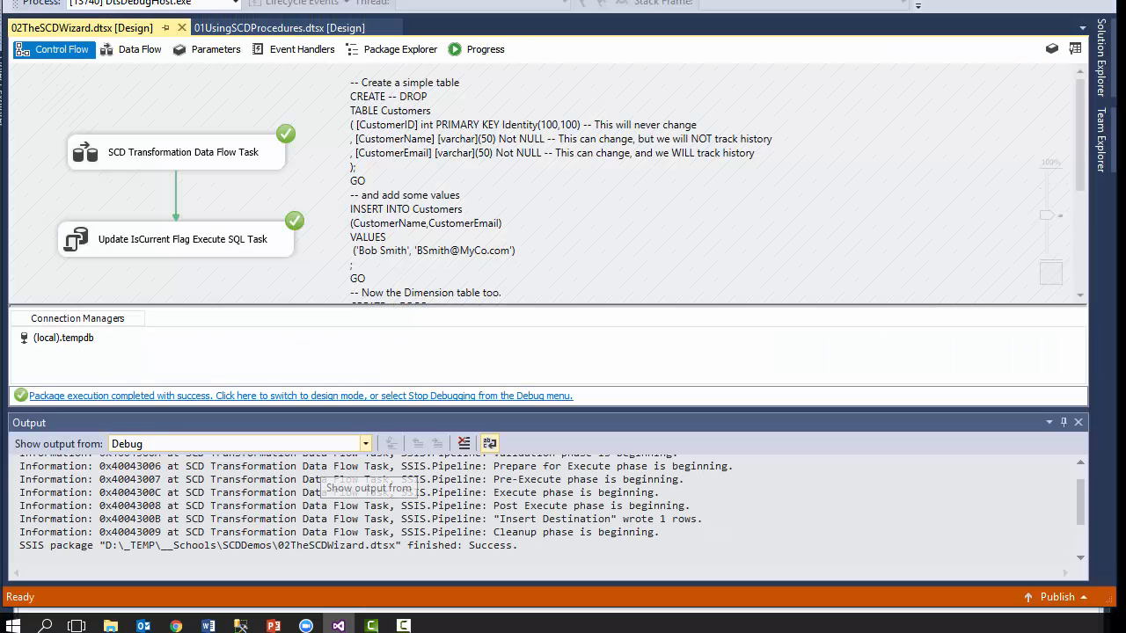
Step: Review the row counts along the SCD Transformation Data Flow Task's paths and return the package to design mode
left_click(136, 50)
scroll(545, 197, "down", 3)
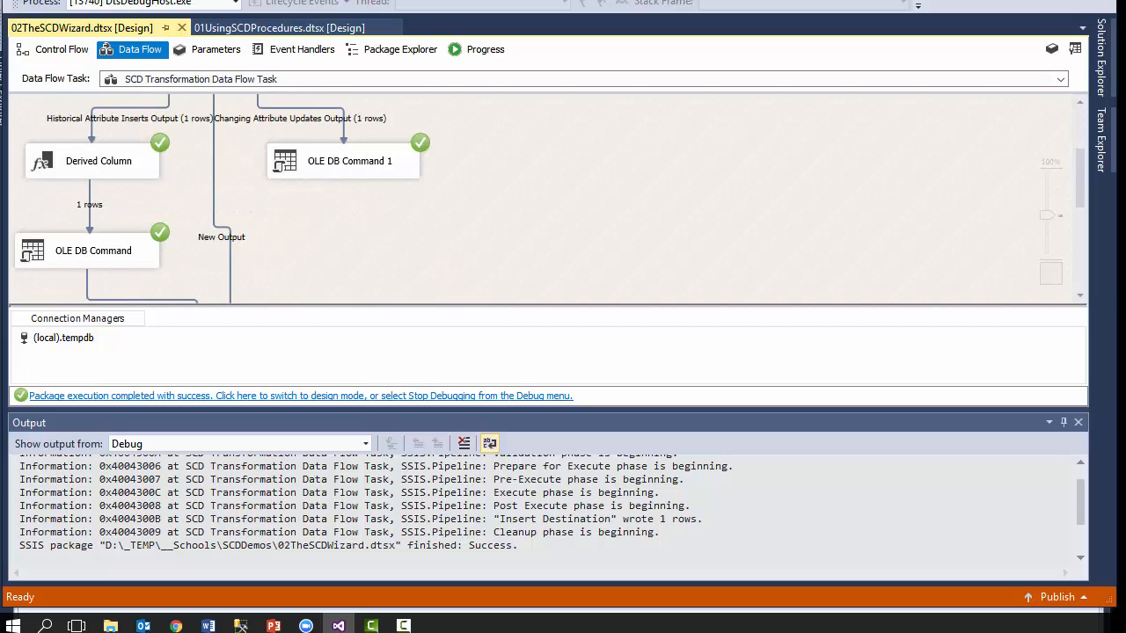
scroll(545, 198, "down", 4)
scroll(546, 198, "up", 3)
left_click(54, 49)
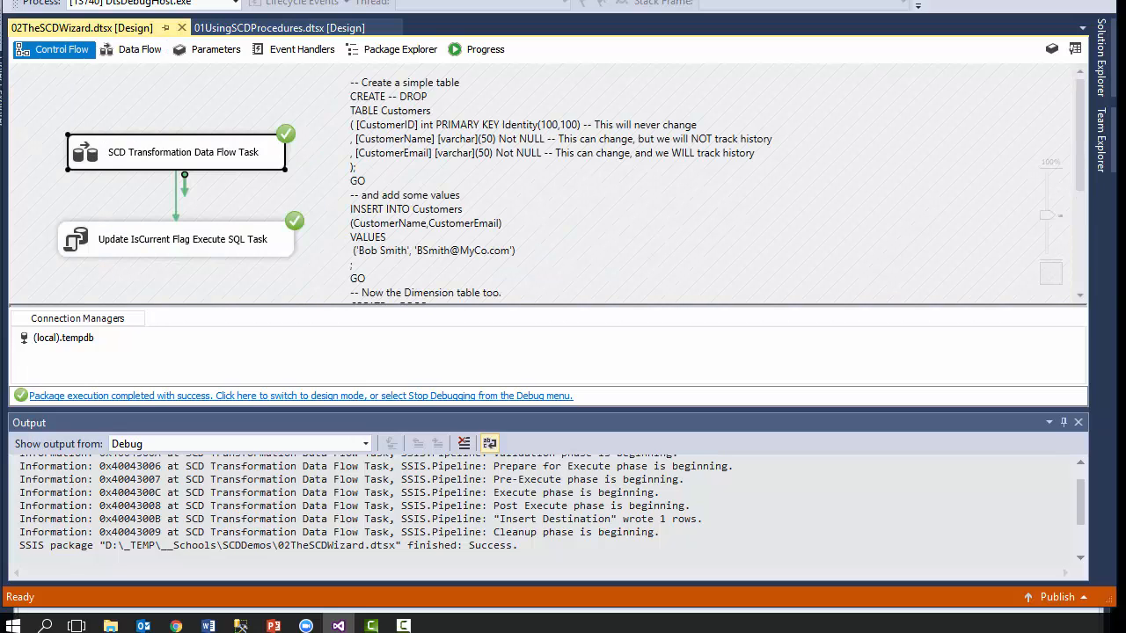
left_click(300, 396)
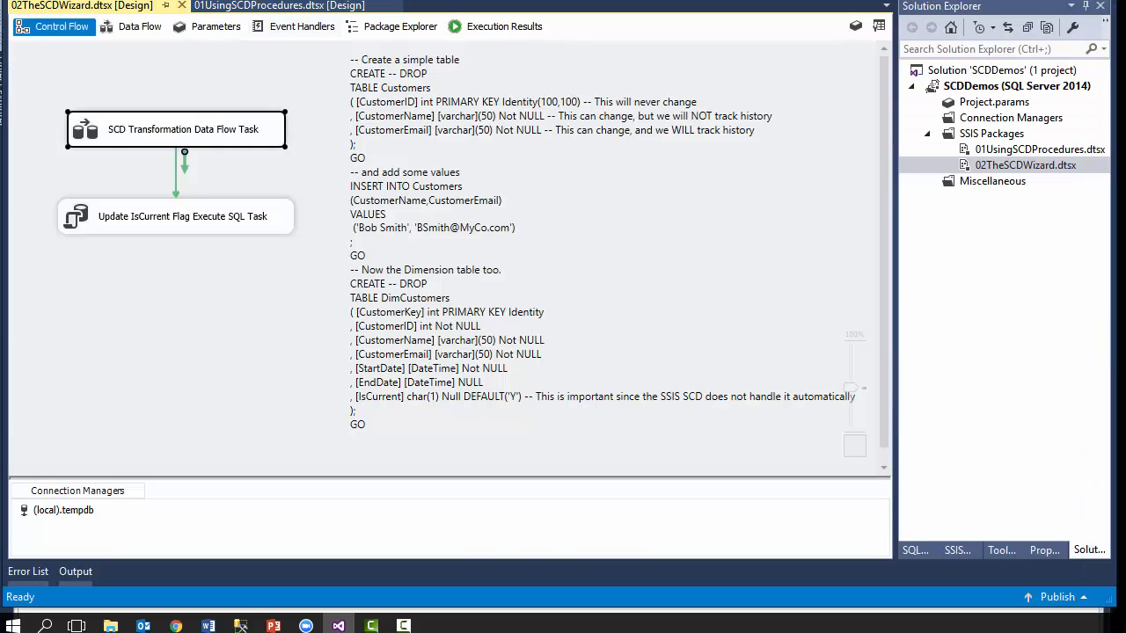
Step: Switch to SQL Server Management Studio and rerun the "Now we run it again" queries on Customers and DimCustomers
left_click(241, 626)
left_click(370, 301)
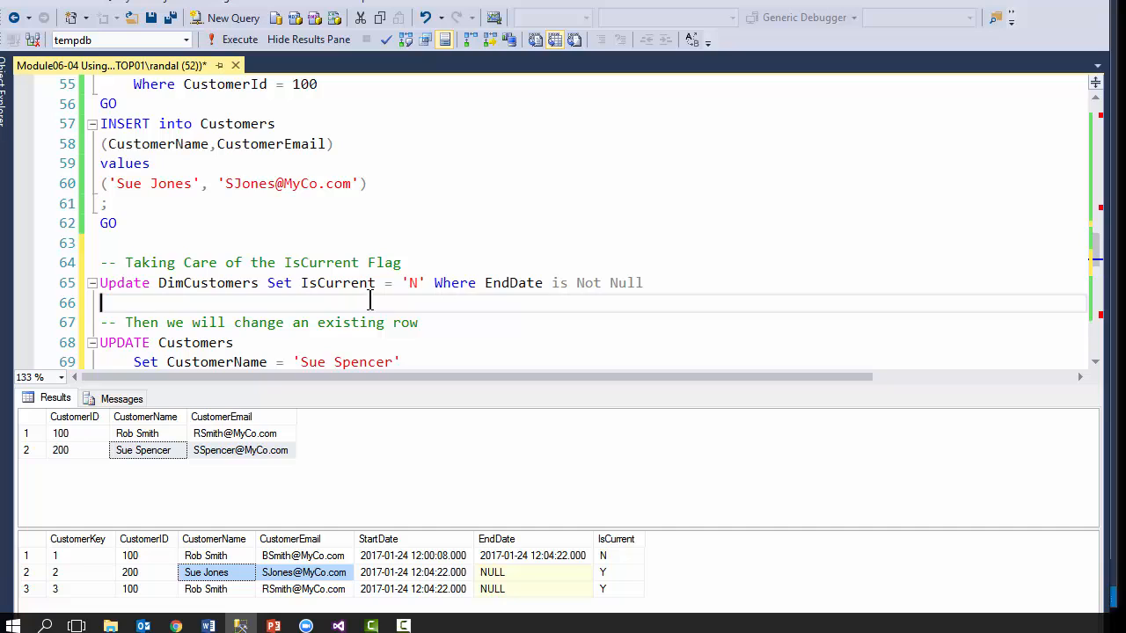
scroll(371, 301, "down", 3)
left_click_drag(168, 327, 20, 271)
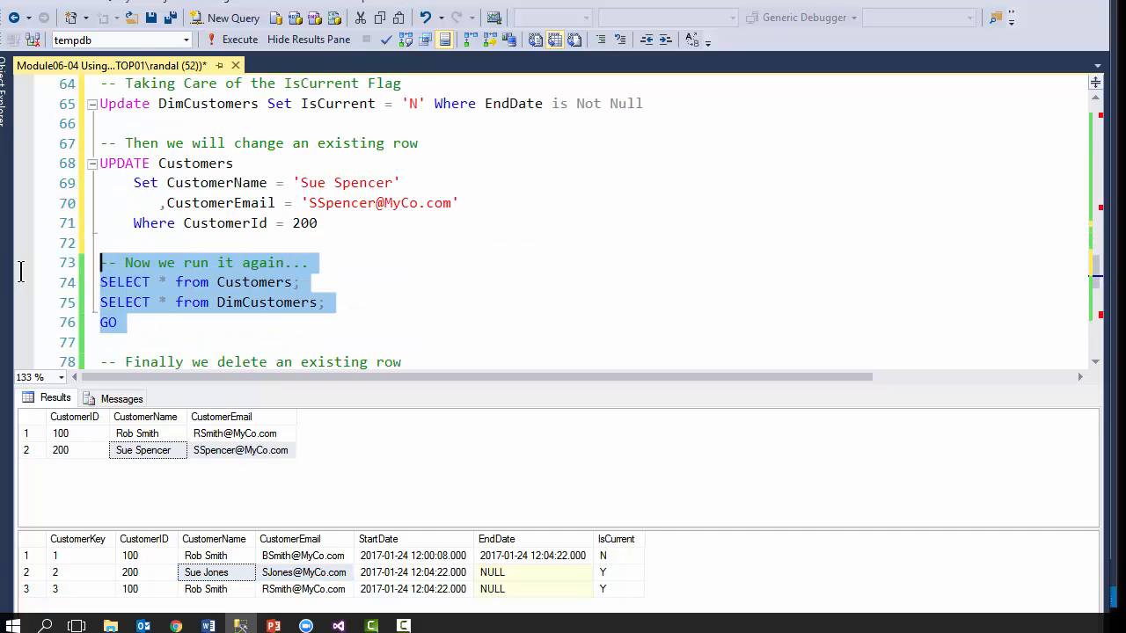
left_click(234, 39)
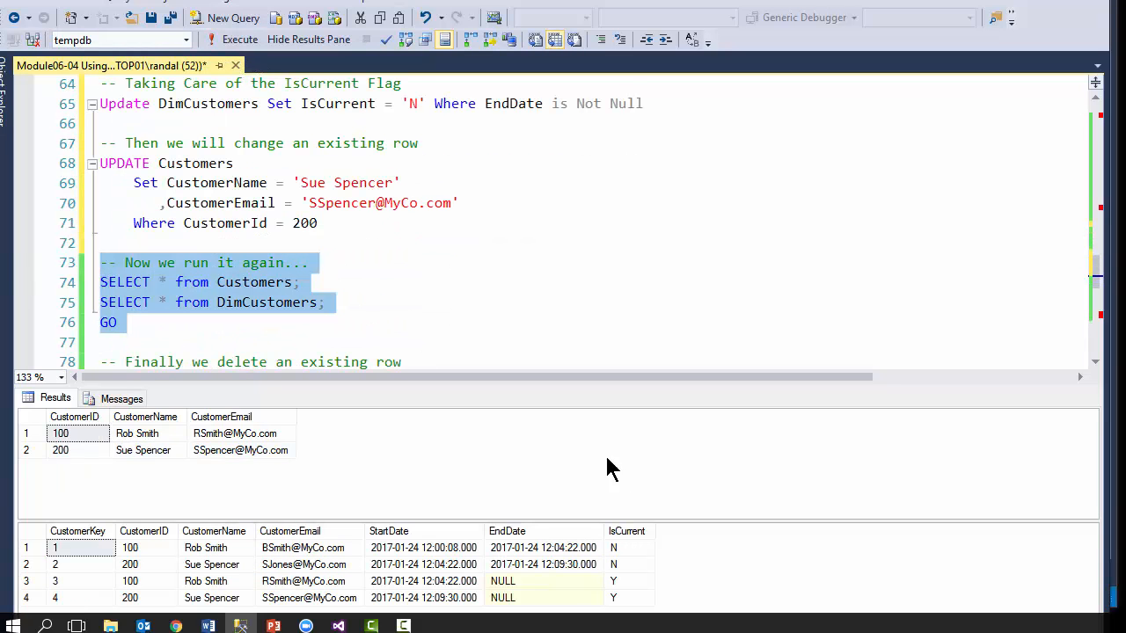
Step: Examine customer 200's expired and current DimCustomers rows, comparing the names, e-mails, end dates and IsCurrent flags
left_click_drag(628, 565, 12, 581)
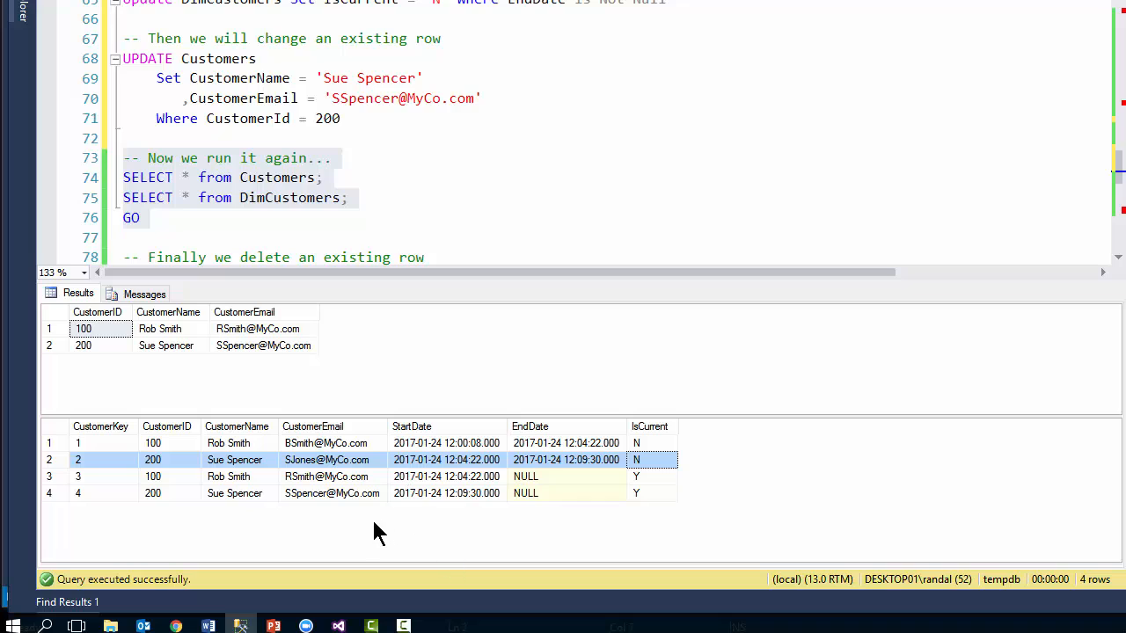
left_click(247, 466)
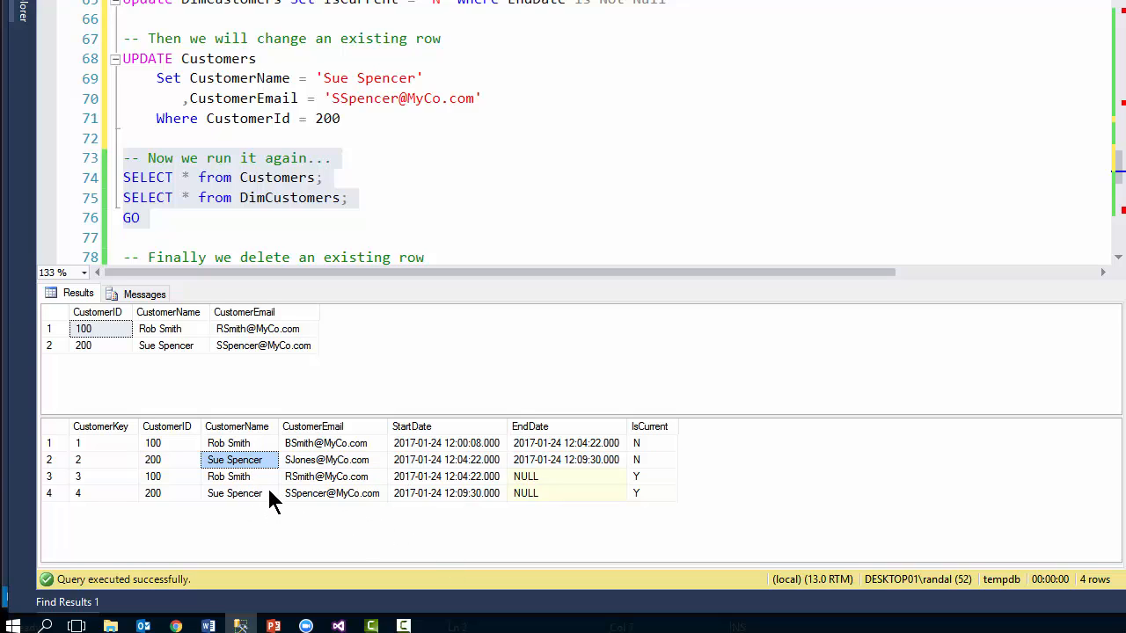
left_click(270, 493)
left_click_drag(270, 458, 319, 460)
left_click(266, 493)
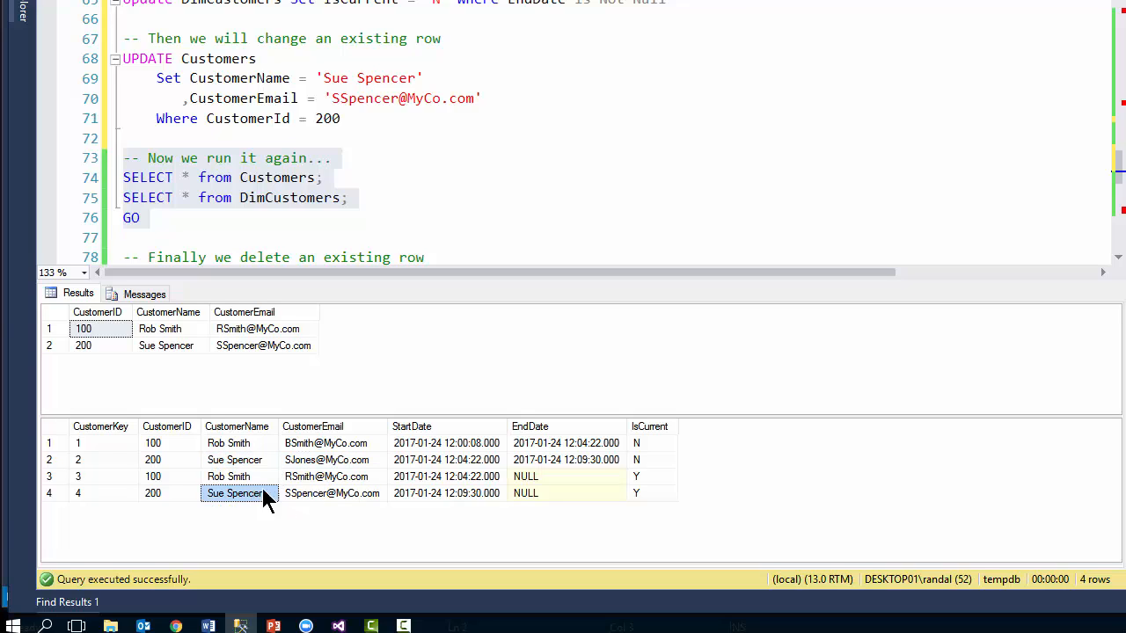
left_click_drag(264, 493, 337, 502)
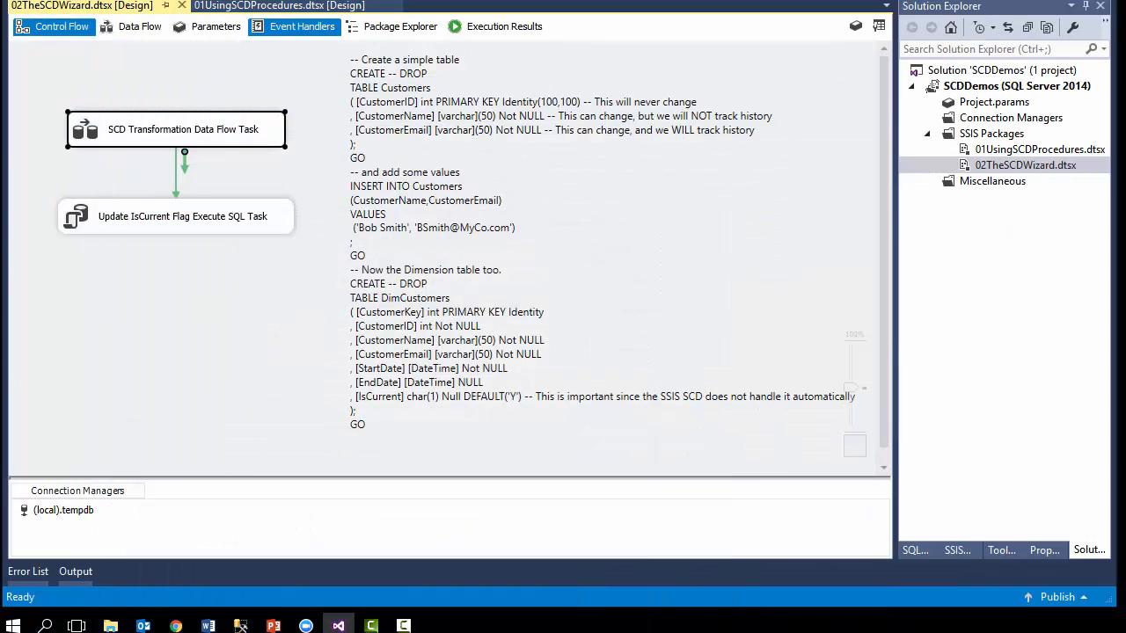
Step: In Visual Studio, reopen the data flow's Slowly Changing Dimension transformation and advance its wizard to Fixed and Changing Attribute Options
key("F2")
left_click(132, 27)
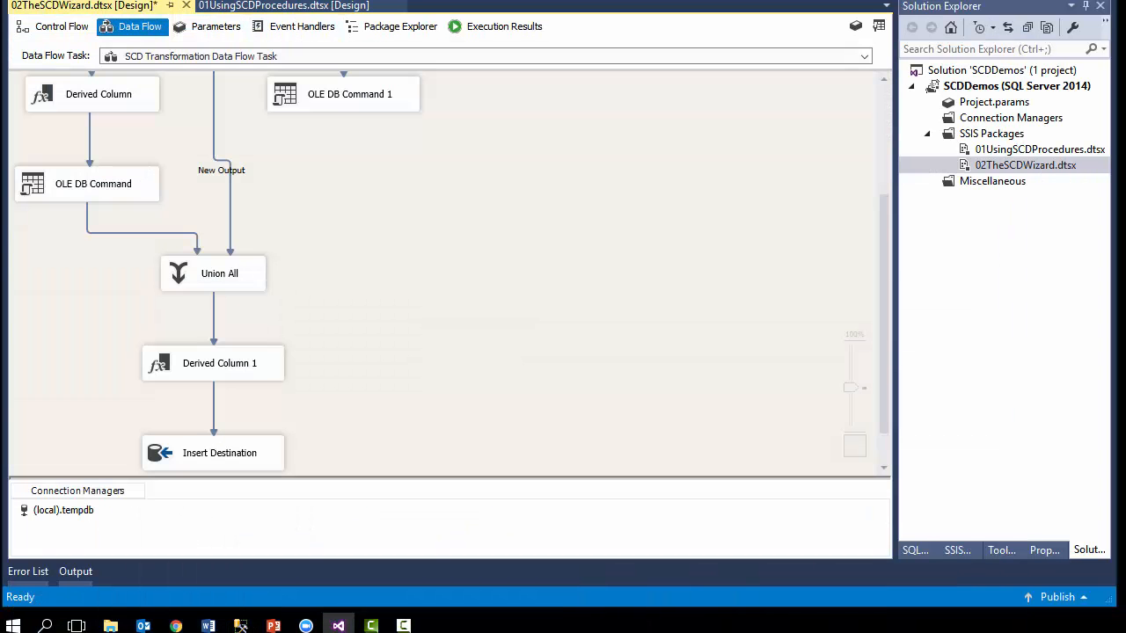
scroll(449, 272, "up", 3)
double_click(219, 136)
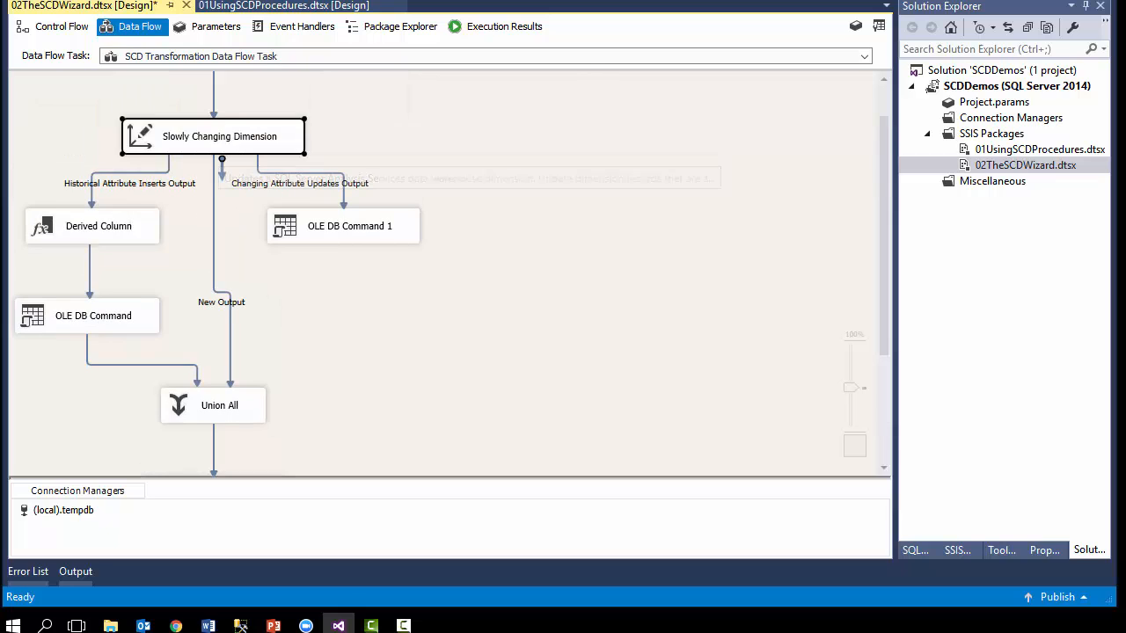
left_click(397, 132)
left_click(397, 134)
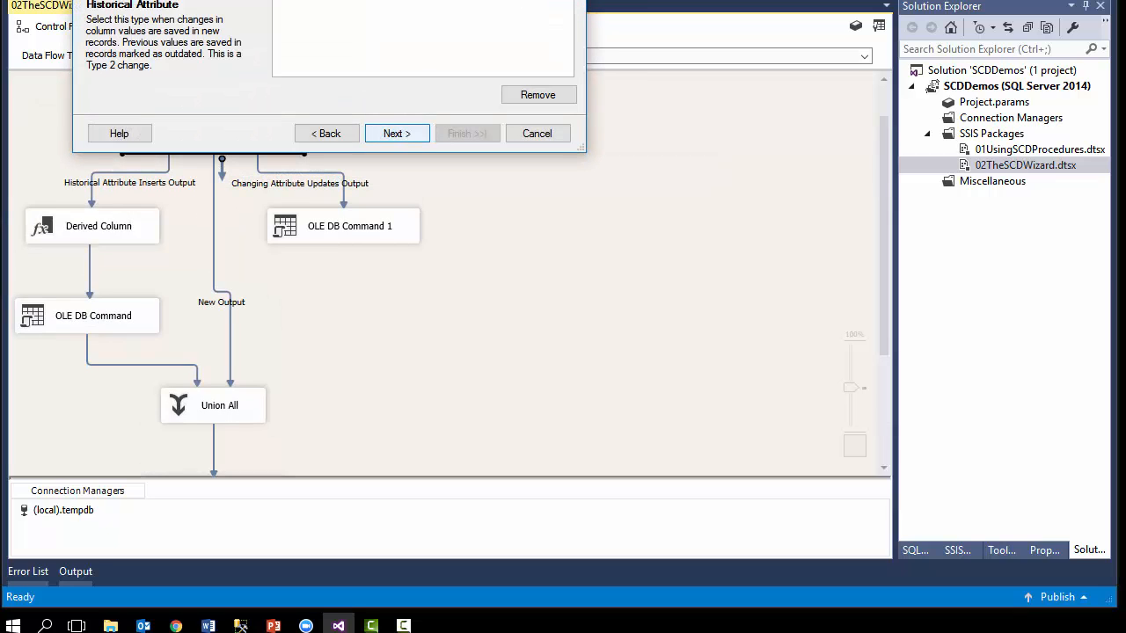
left_click(397, 133)
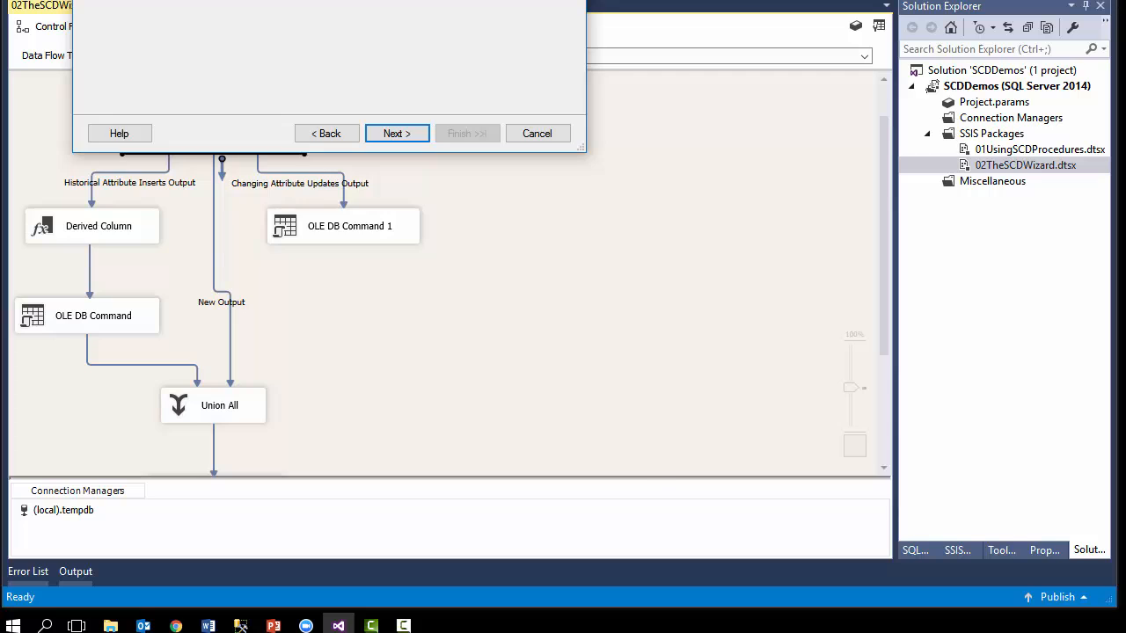
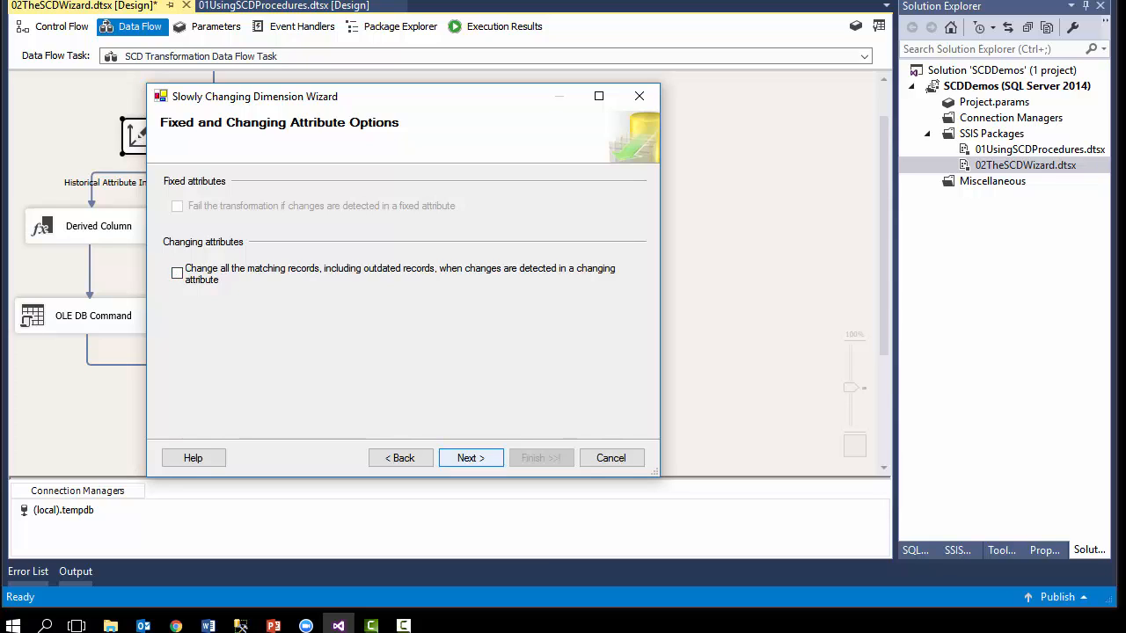
Step: Keep StartDate, EndDate and System::StartTime as the historical attribute options, finish the Slowly Changing Dimension wizard and save the package
left_click(471, 457)
left_click(471, 458)
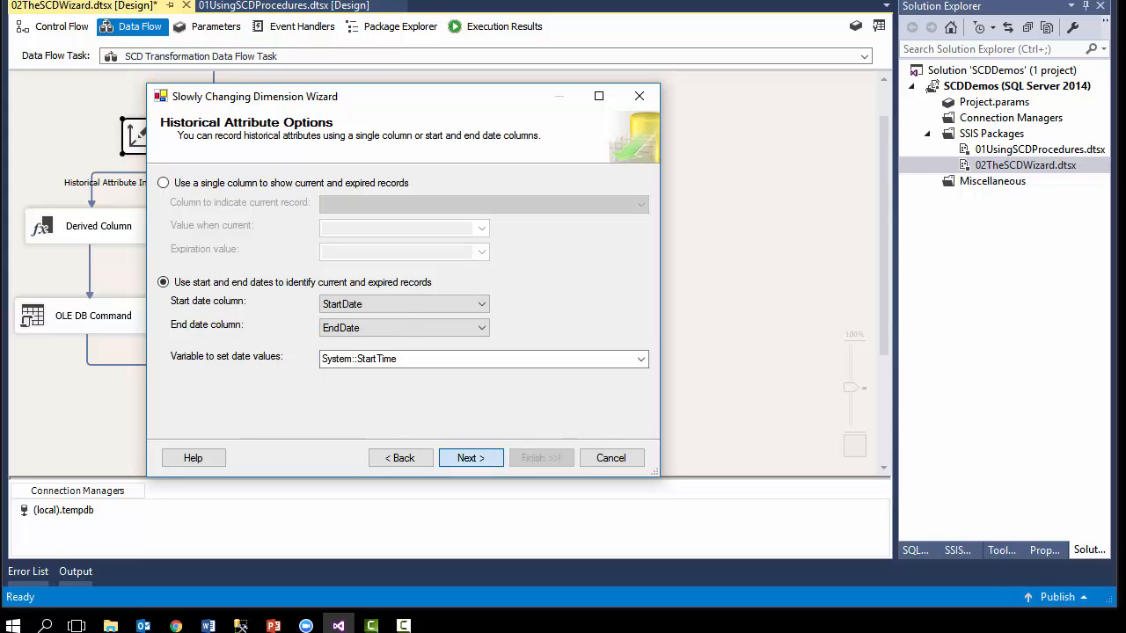
left_click(471, 457)
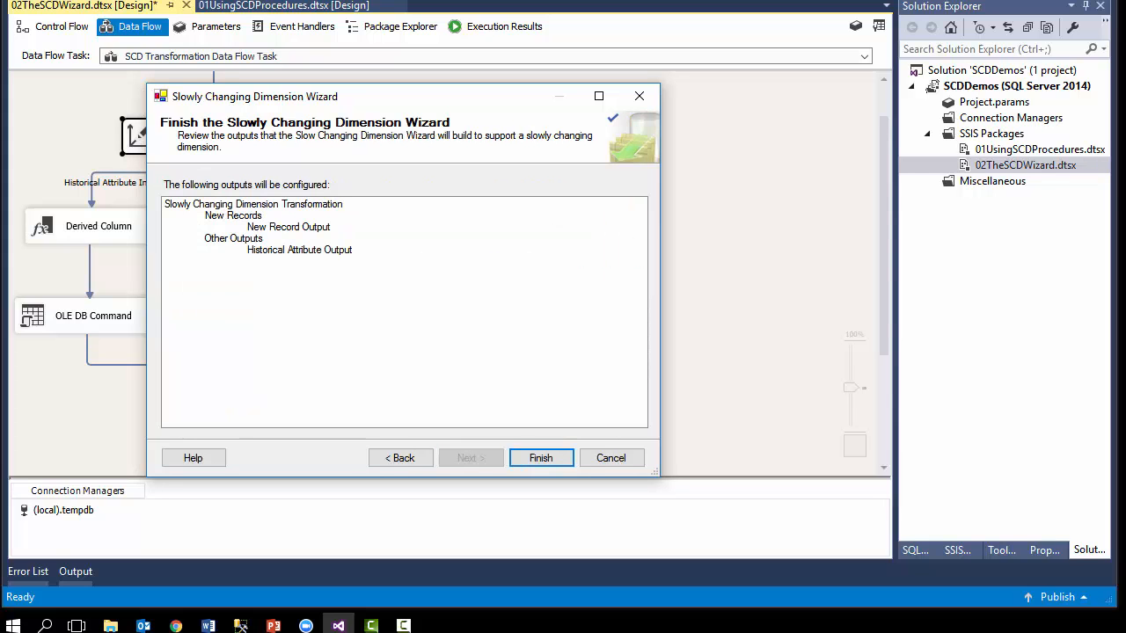
left_click(541, 458)
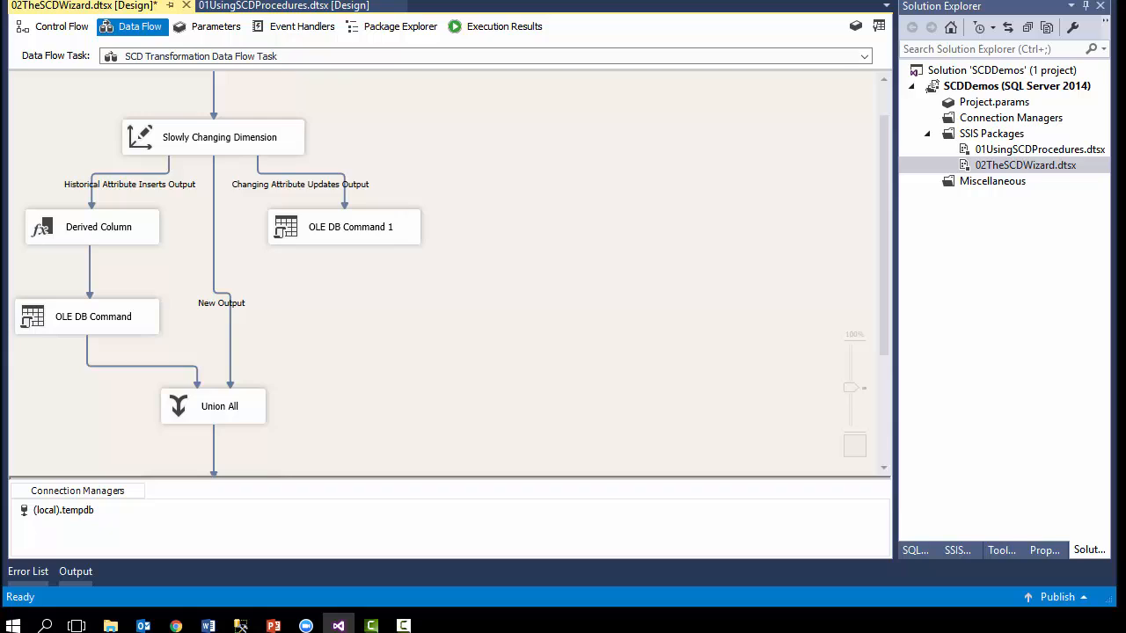
scroll(444, 273, "up", 1)
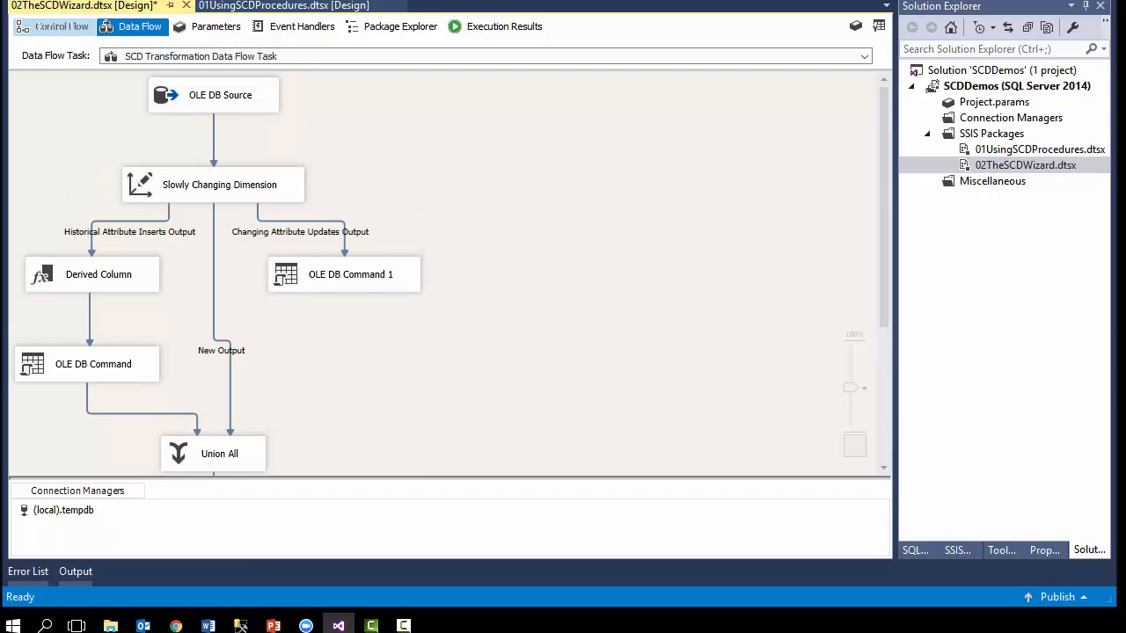
key("ctrl+s")
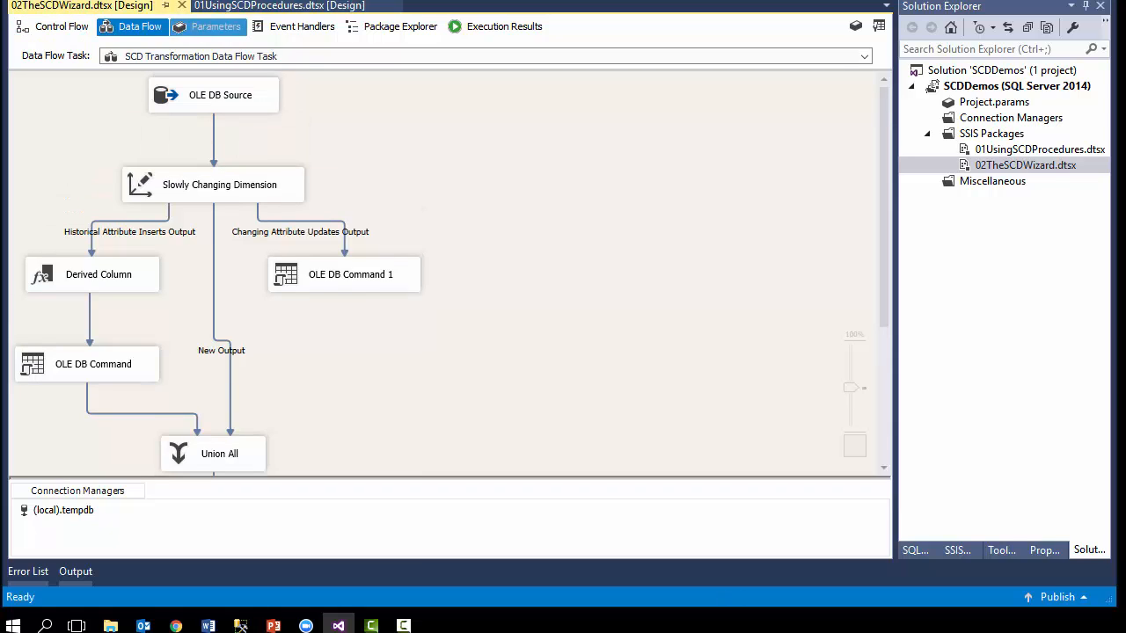
Step: Return to SQL Server Management Studio and drop the Customers table using the DROP TABLE text near the script's start
left_click(240, 626)
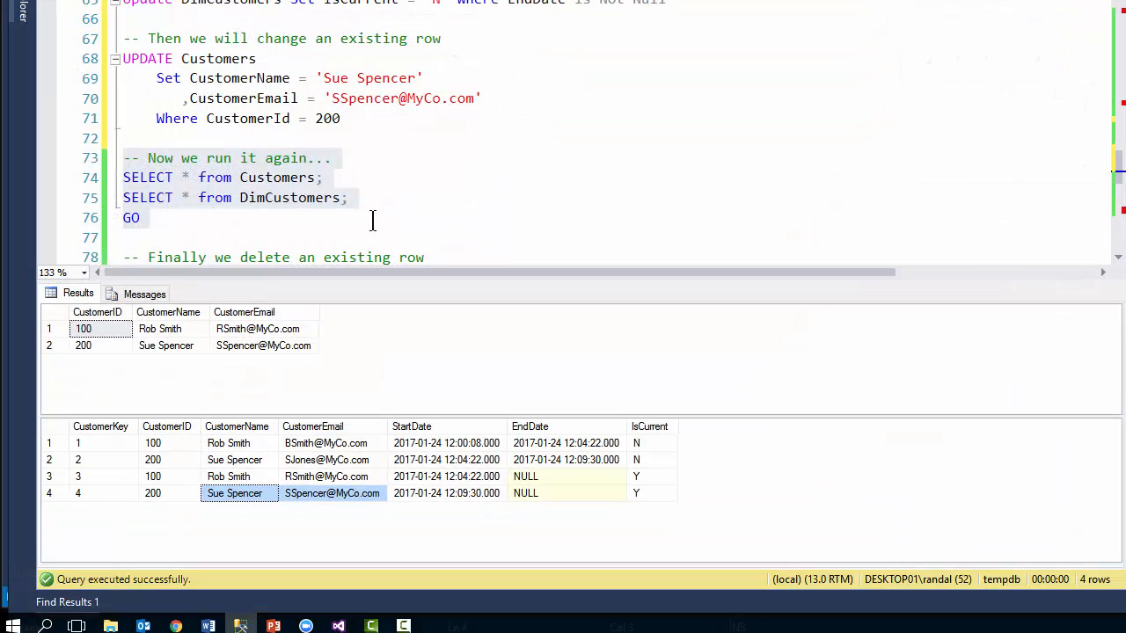
left_click_drag(440, 2, 489, 4)
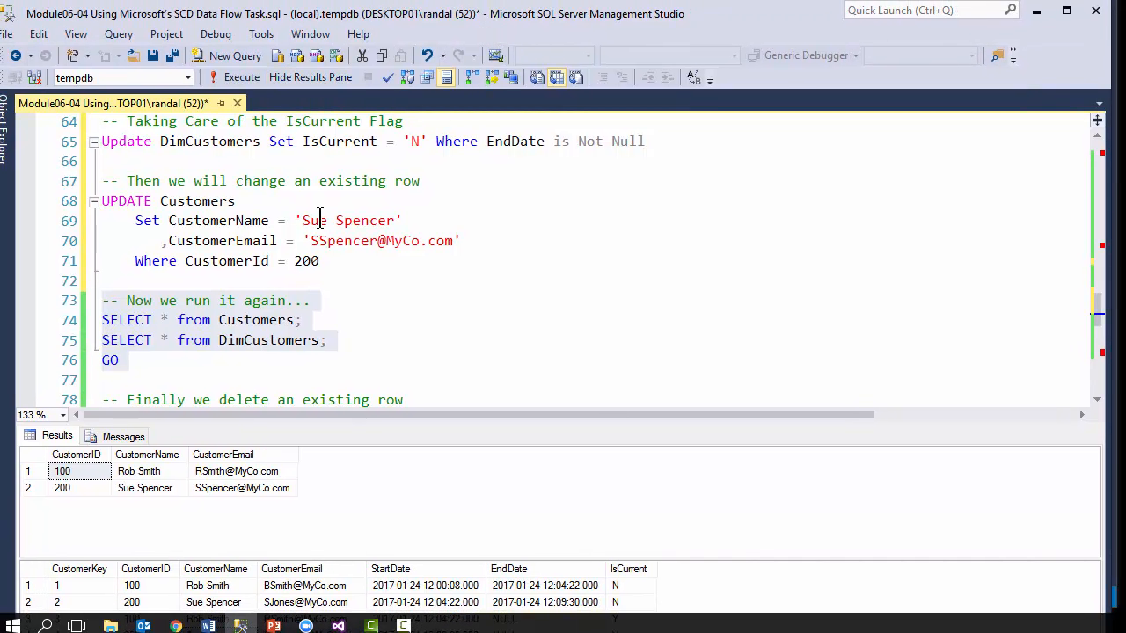
scroll(548, 279, "up", 15)
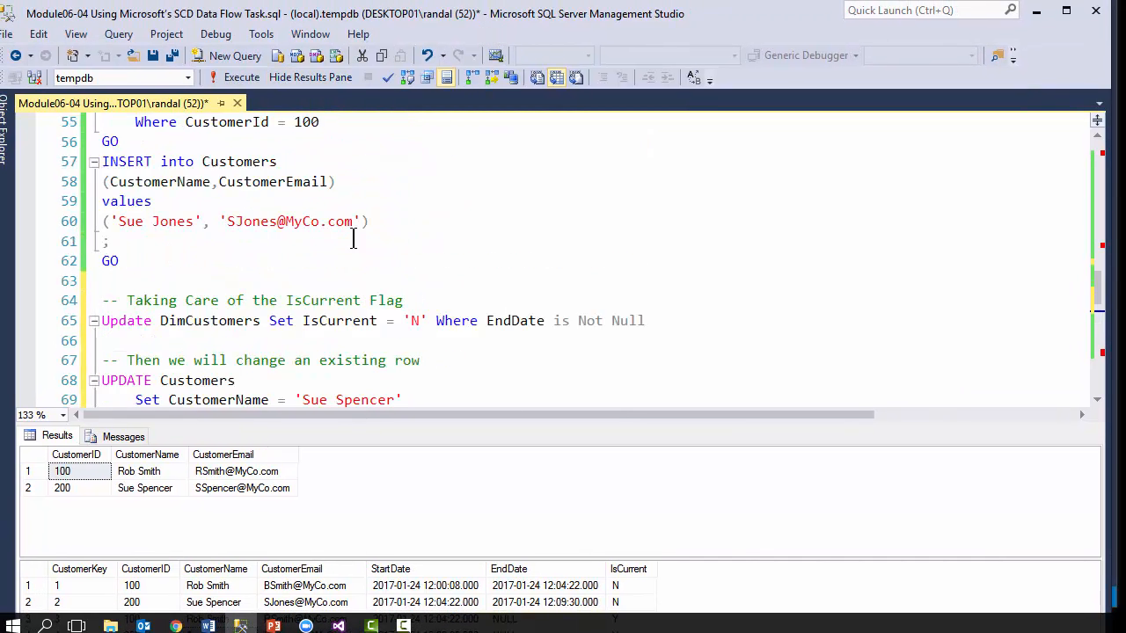
scroll(166, 221, "up", 6)
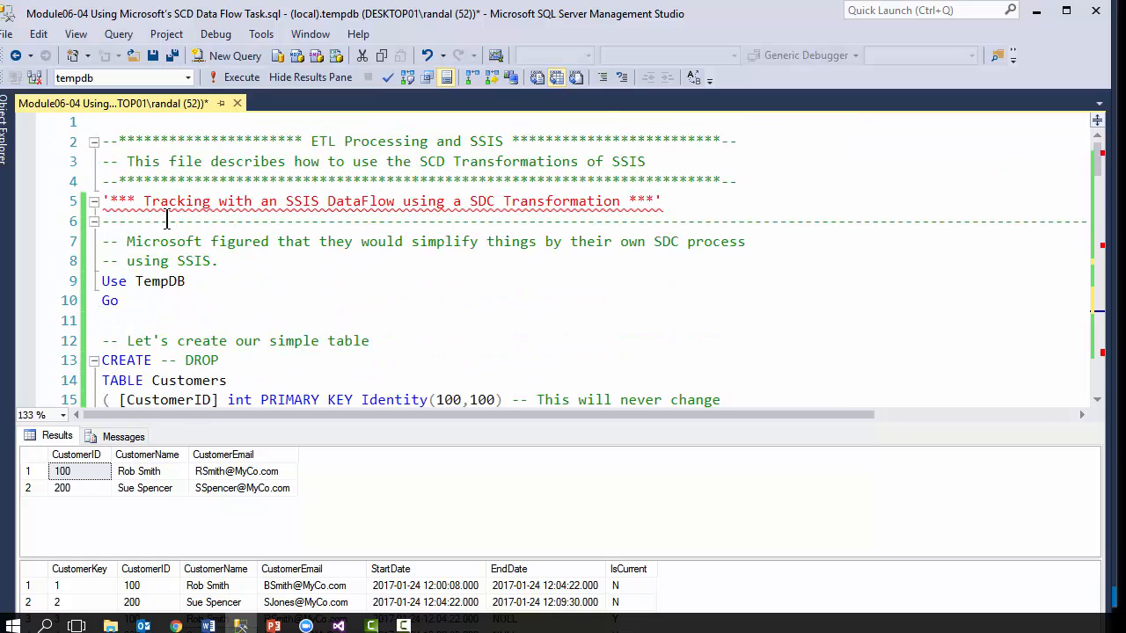
scroll(149, 246, "down", 2)
left_click_drag(179, 240, 264, 264)
left_click(300, 79)
left_click(260, 300)
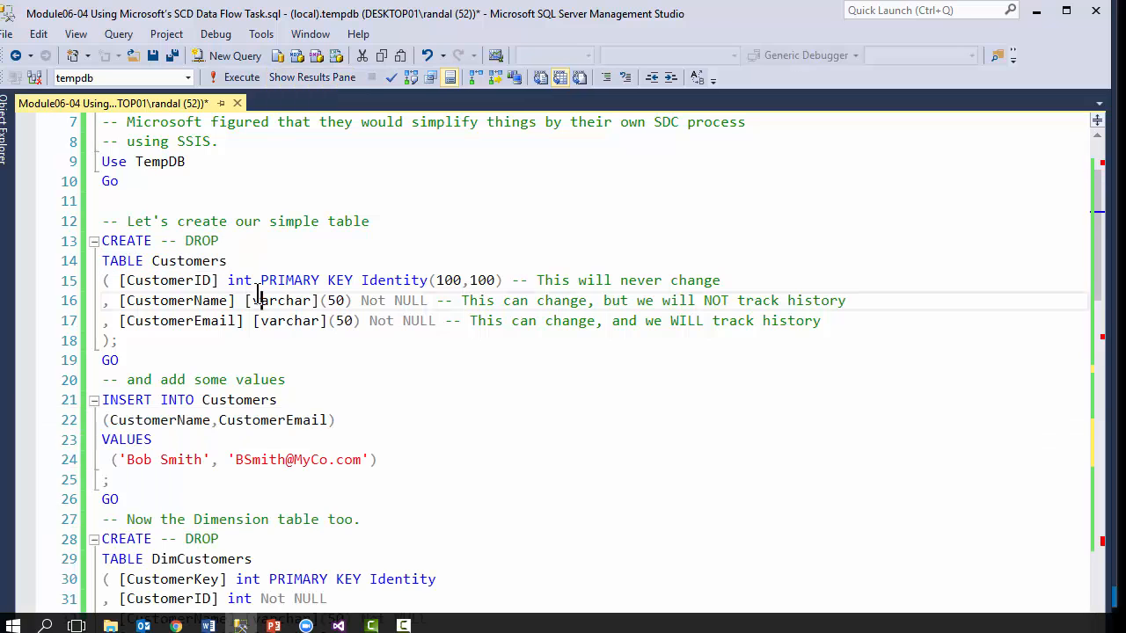
Step: Execute the script section that recreates the Customers table and inserts its first row, and hide the results pane
left_click_drag(144, 490, 35, 264)
left_click(232, 78)
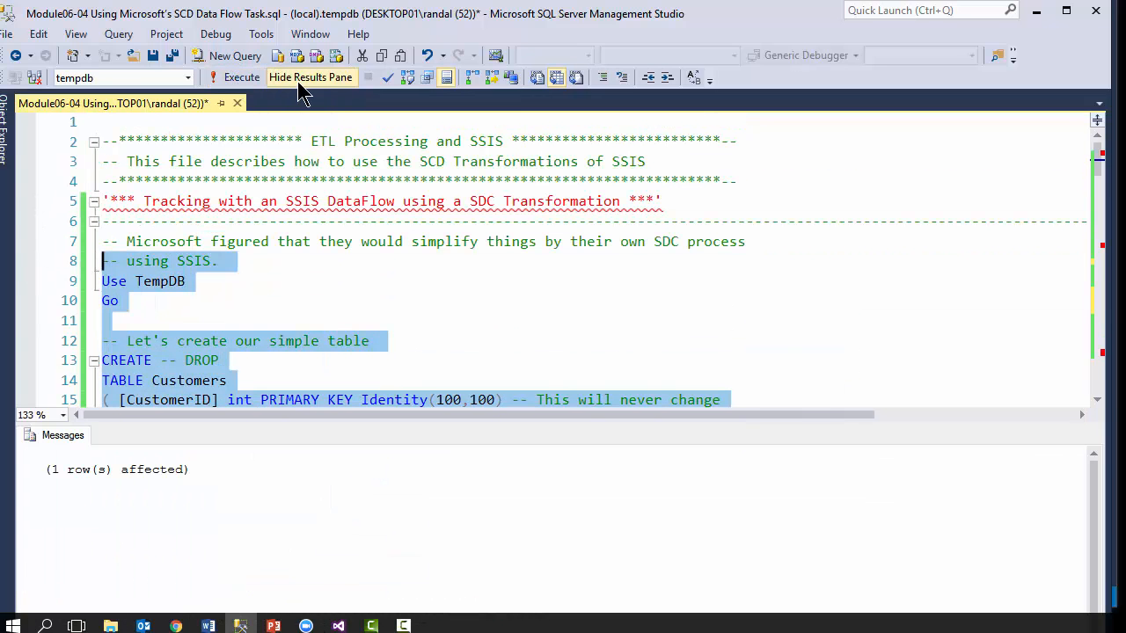
left_click(297, 79)
Step: Drop the DimCustomers table by executing only the DROP TABLE DimCustomers text, and hide the results pane
scroll(194, 420, "down", 6)
left_click_drag(183, 300, 253, 321)
left_click(234, 77)
left_click(297, 78)
left_click(243, 401)
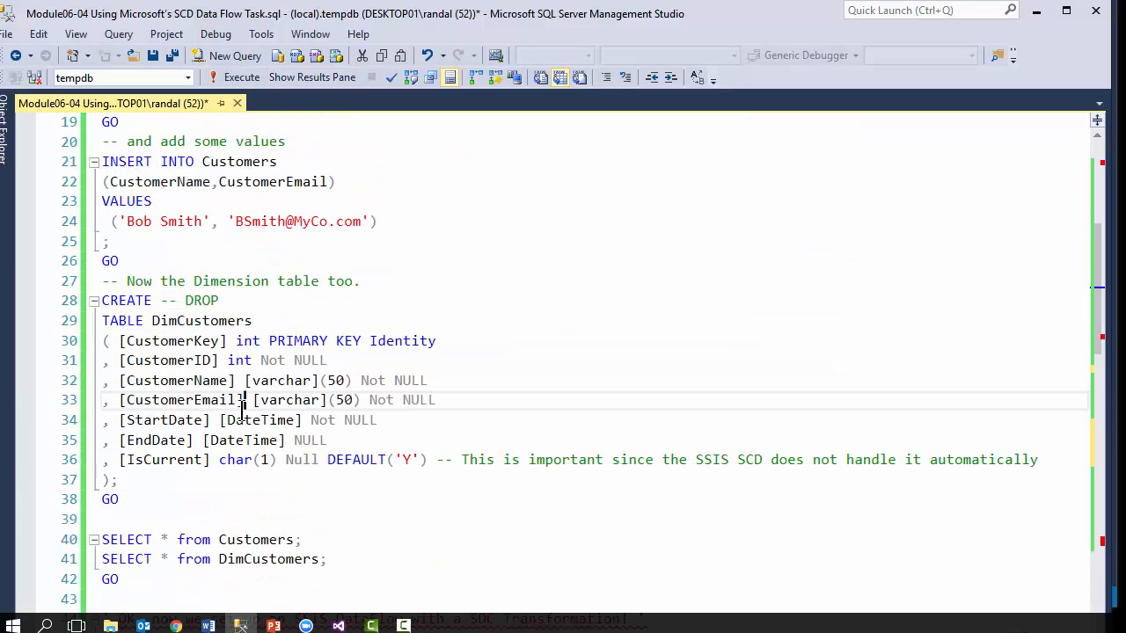
Step: Recreate the DimCustomers table by executing its full CREATE TABLE statement, including the IsCurrent default of 'Y', and hide the results
left_click_drag(150, 513, 100, 300)
left_click(234, 78)
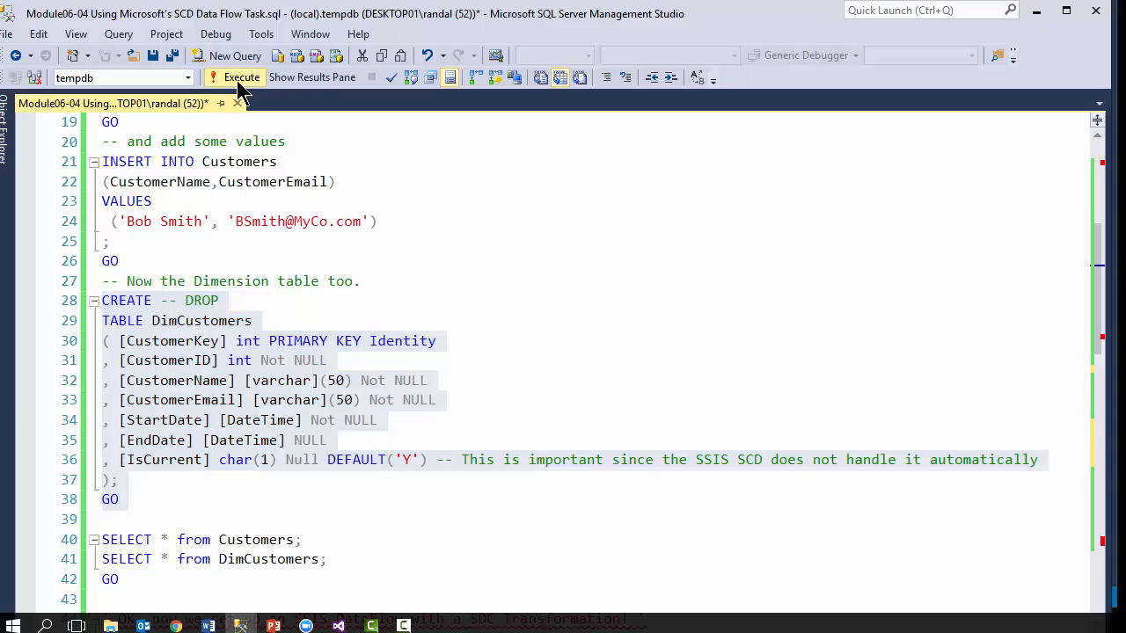
left_click(310, 77)
Step: Run the SELECT queries beneath the table definitions to check the recreated Customers and DimCustomers tables
scroll(528, 264, "down", 3)
left_click_drag(118, 400, 102, 360)
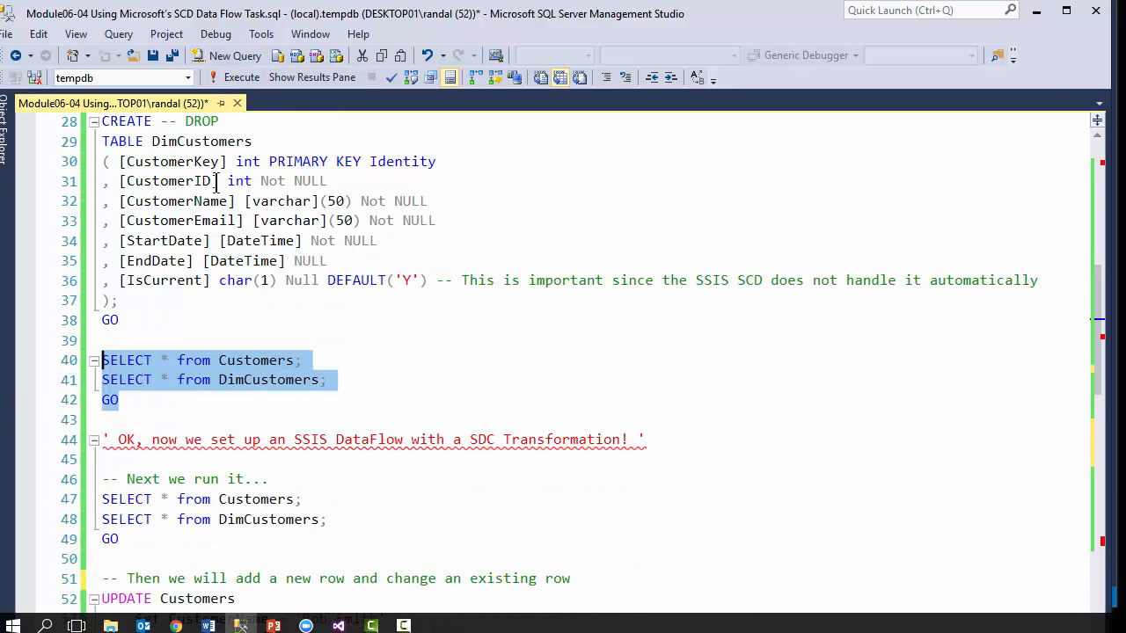
left_click(231, 76)
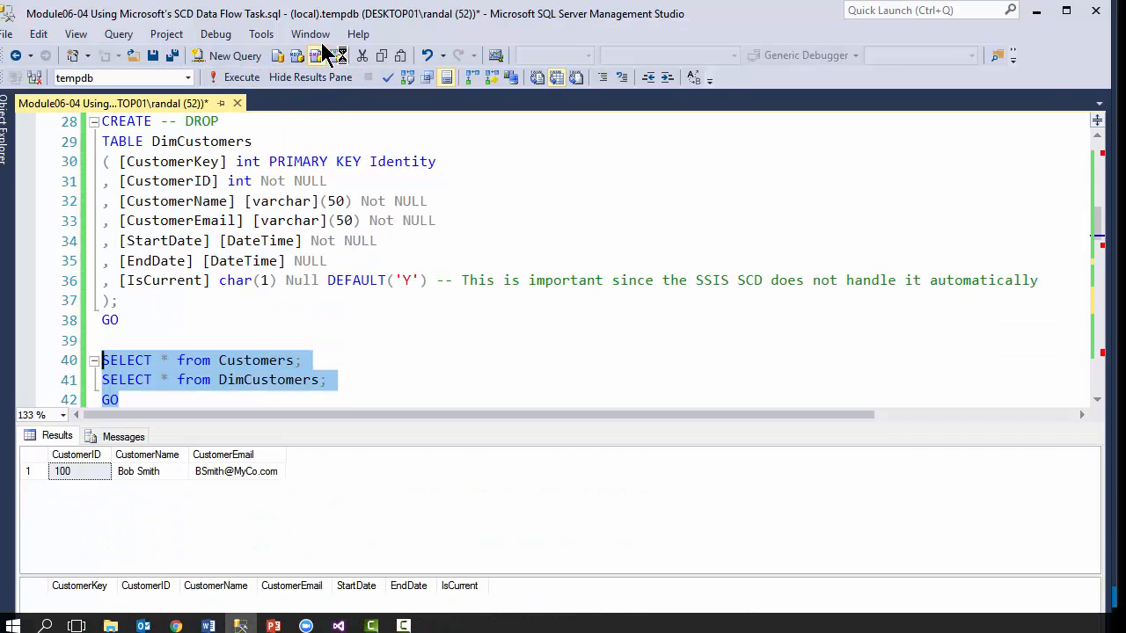
Step: Switch to the SSIS project in Visual Studio, show the control flow, and execute the 02TheSCDWizard.dtsx package
key("alt+Tab")
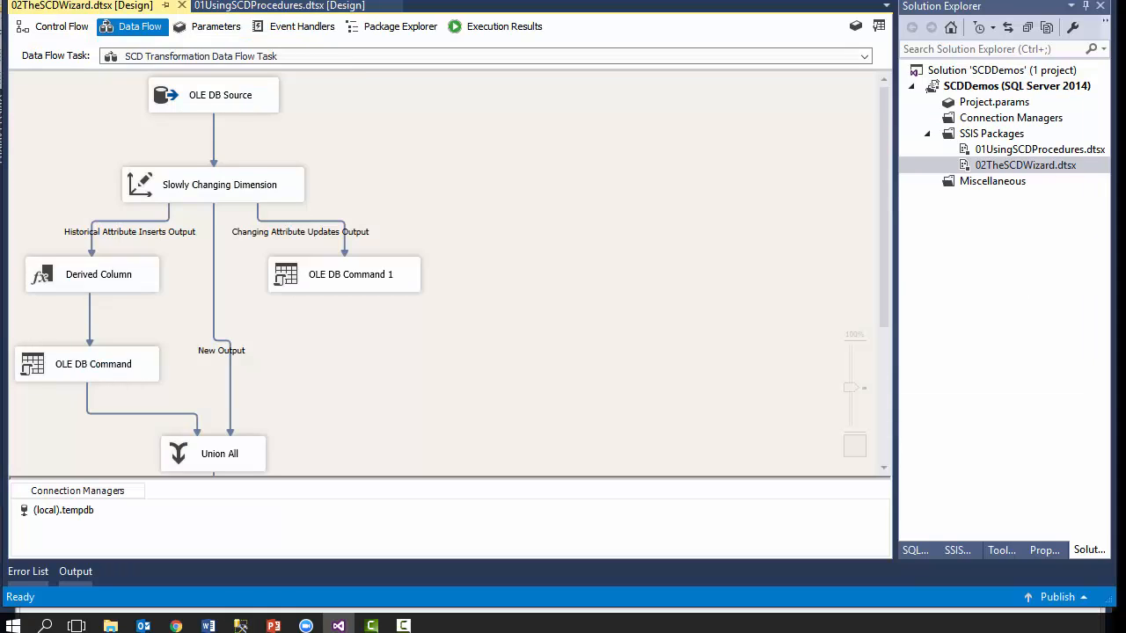
left_click(52, 27)
right_click(969, 165)
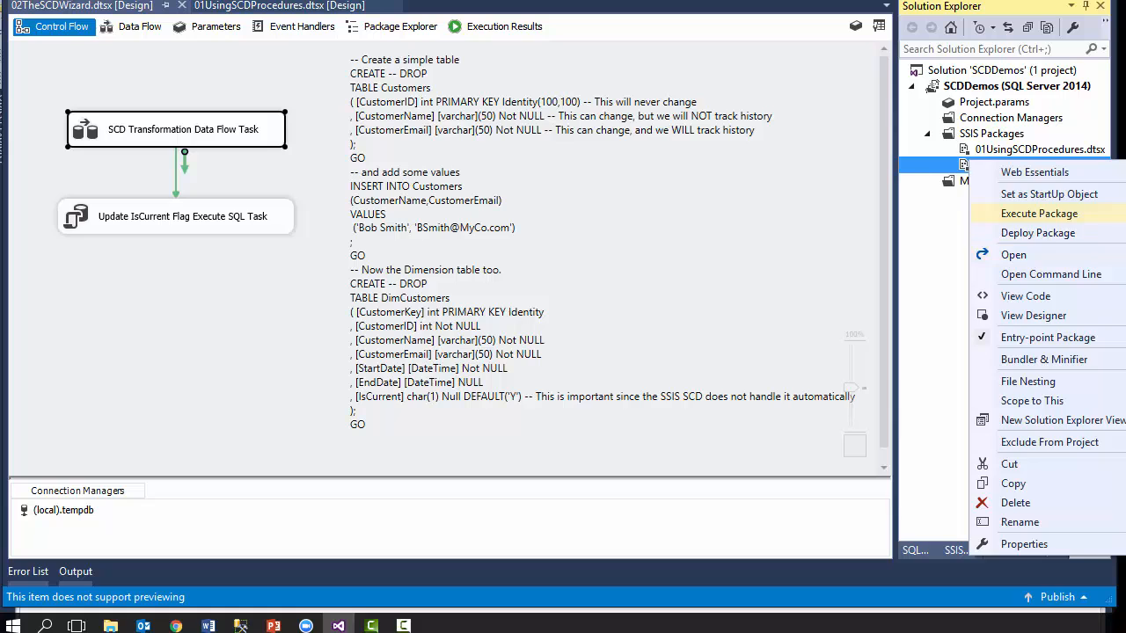
left_click(1038, 213)
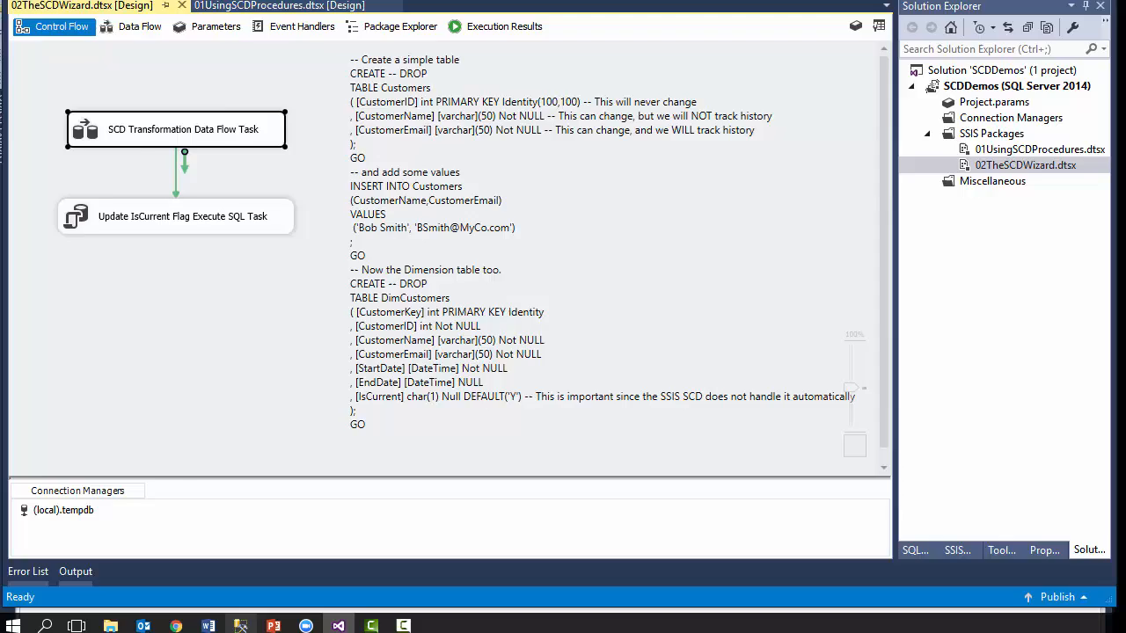
Step: In SQL Server Management Studio, rerun the Customers and DimCustomers SELECT queries and examine the dimension row's StartDate, EndDate and IsCurrent values
left_click(240, 626)
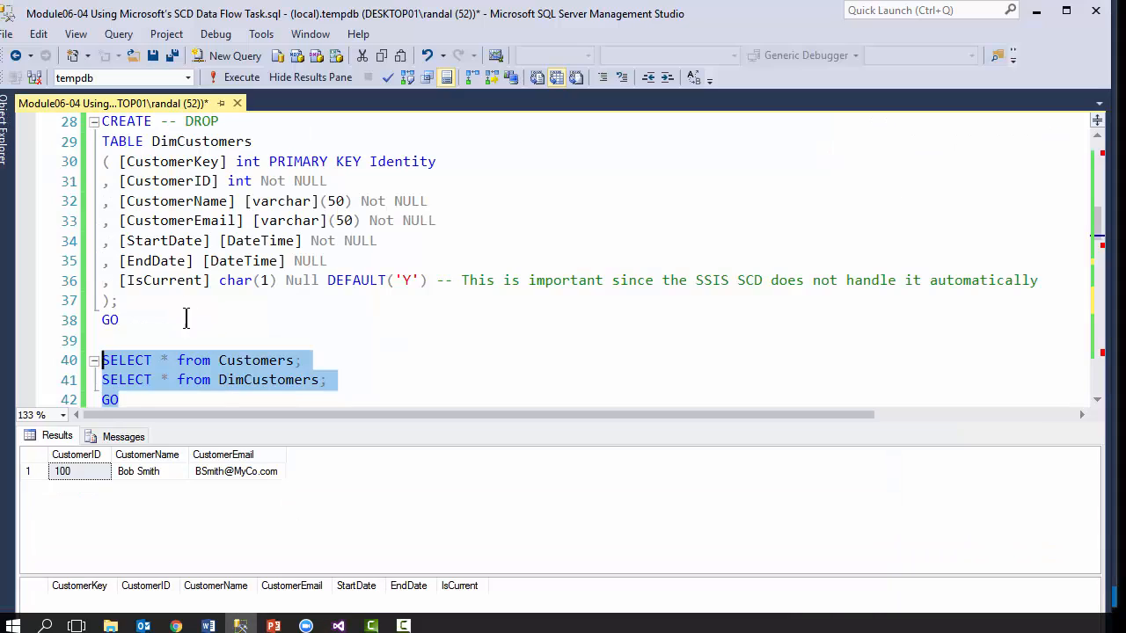
left_click(224, 76)
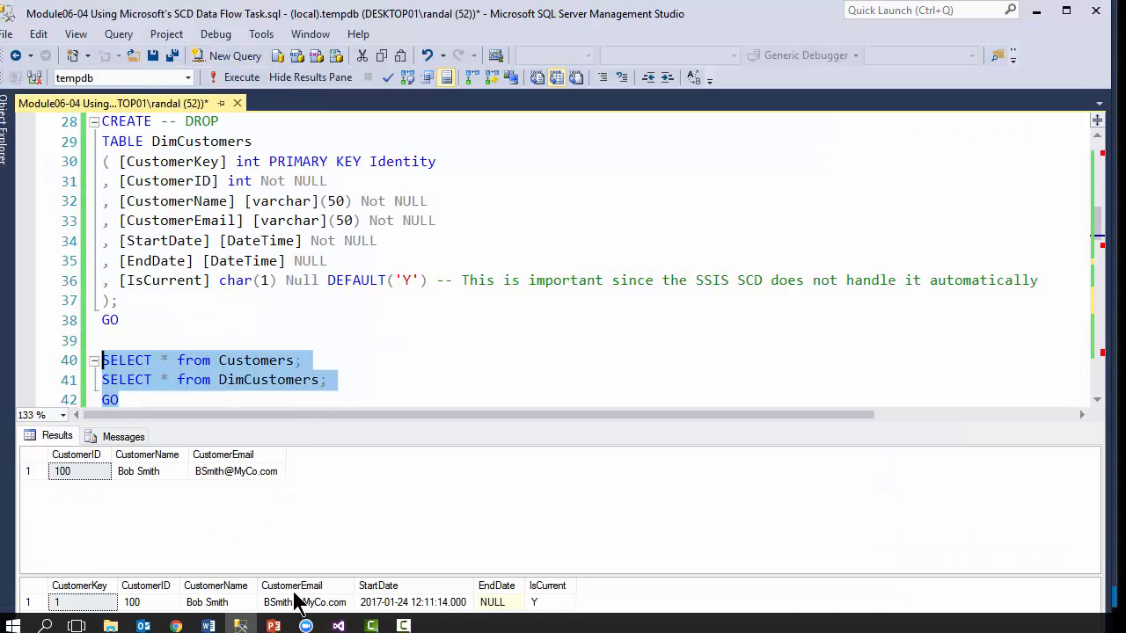
left_click_drag(289, 575, 277, 521)
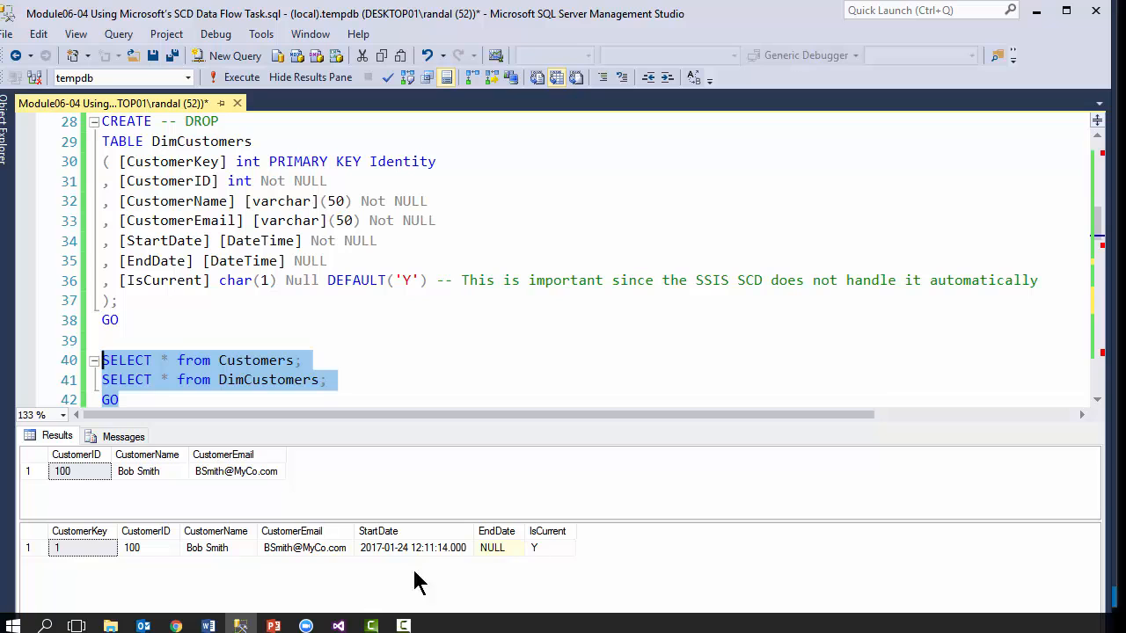
left_click_drag(553, 548, 440, 554)
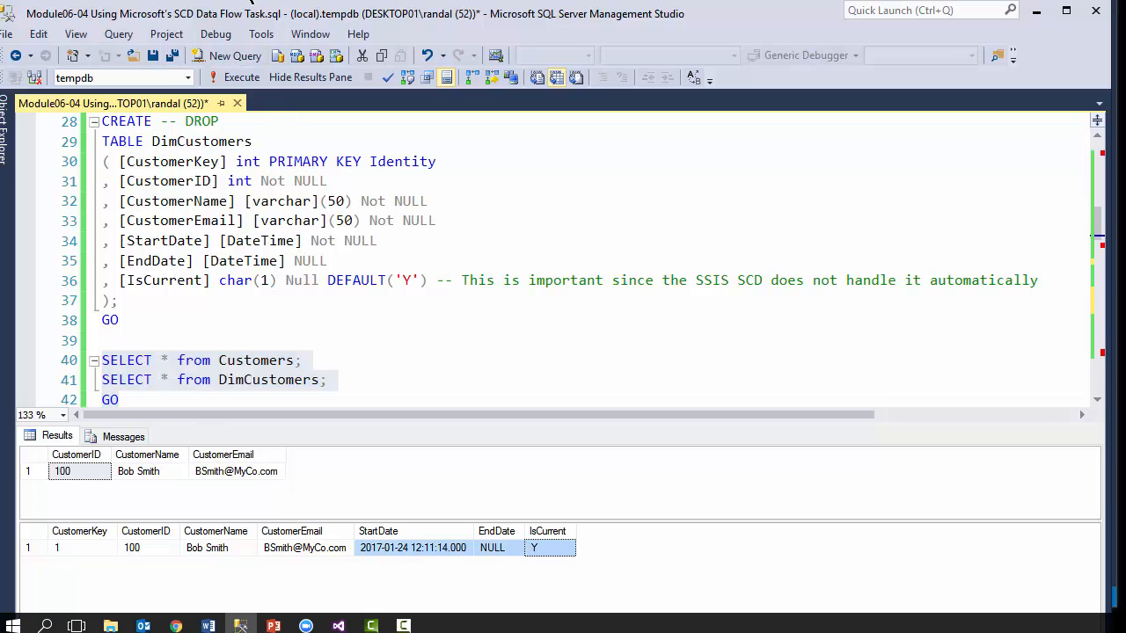
Step: Execute the script section that updates the existing customer's name and email and inserts a second row into Customers
left_click(305, 299)
scroll(228, 306, "down", 5)
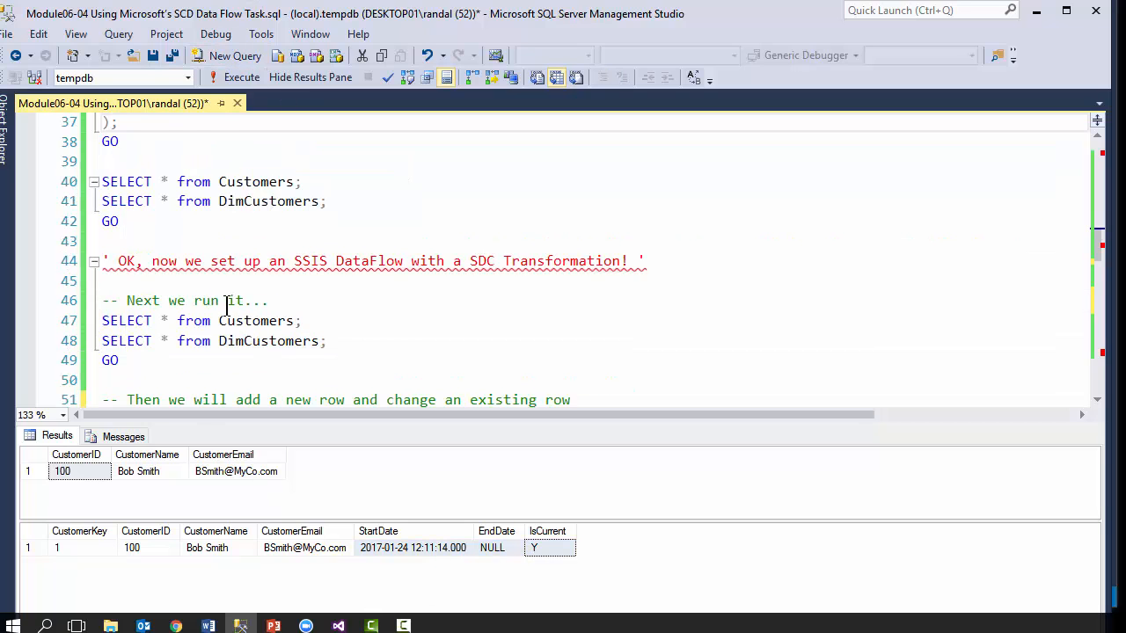
scroll(162, 293, "down", 1)
left_click_drag(106, 219, 213, 344)
scroll(390, 384, "down", 2)
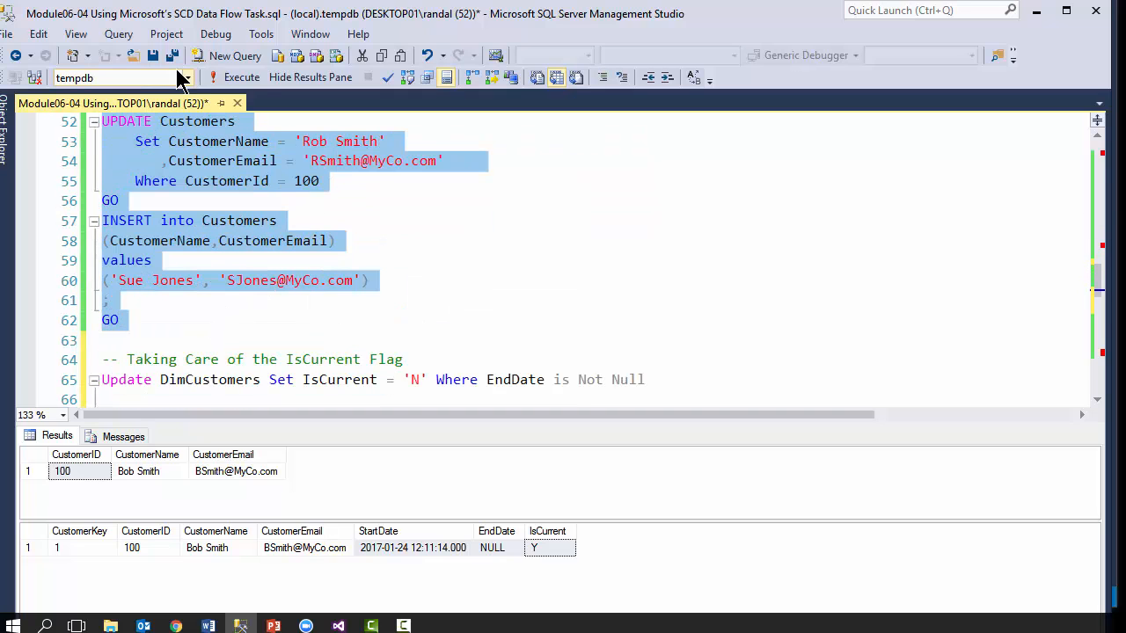
left_click(230, 77)
left_click(264, 308)
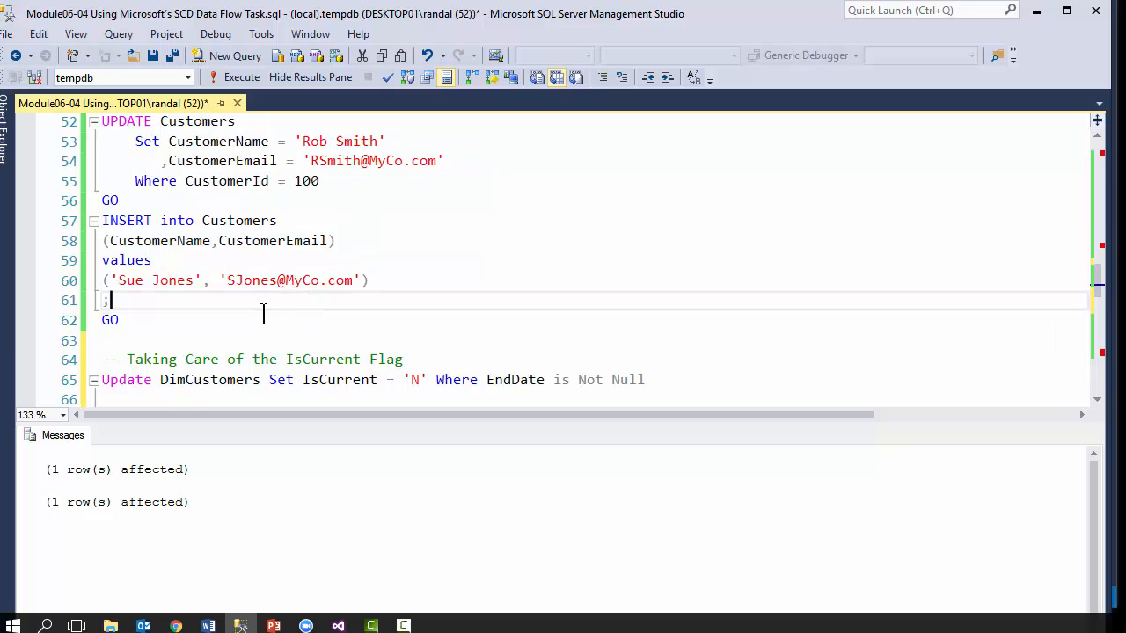
scroll(292, 142, "up", 2)
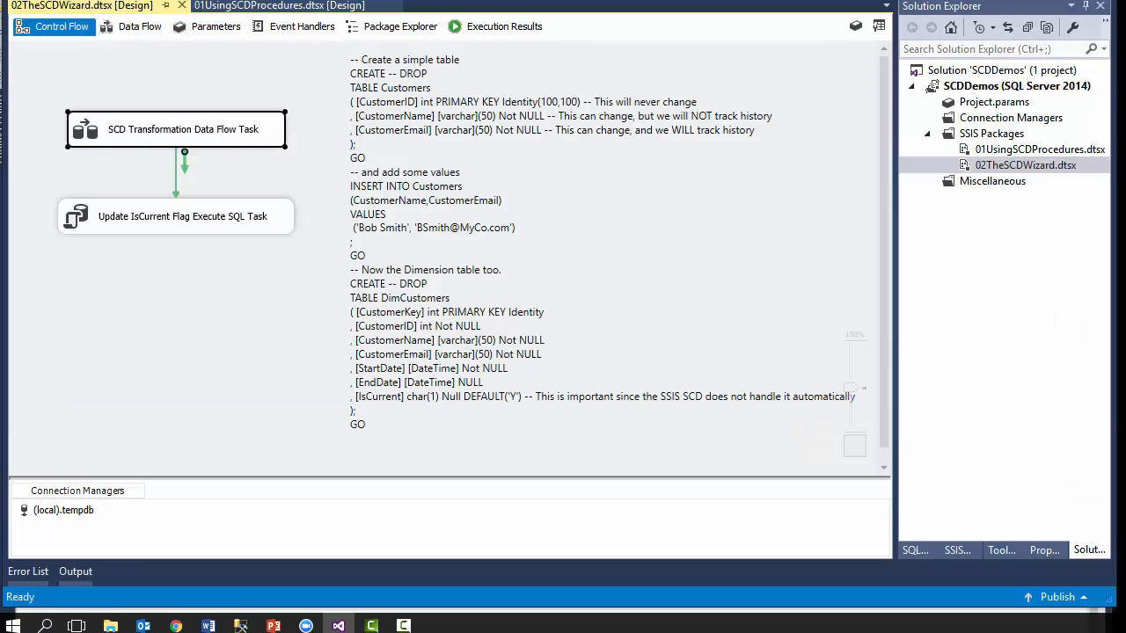
Step: Execute the 02TheSCDWizard.dtsx package again in Visual Studio and return it to design mode
right_click(936, 165)
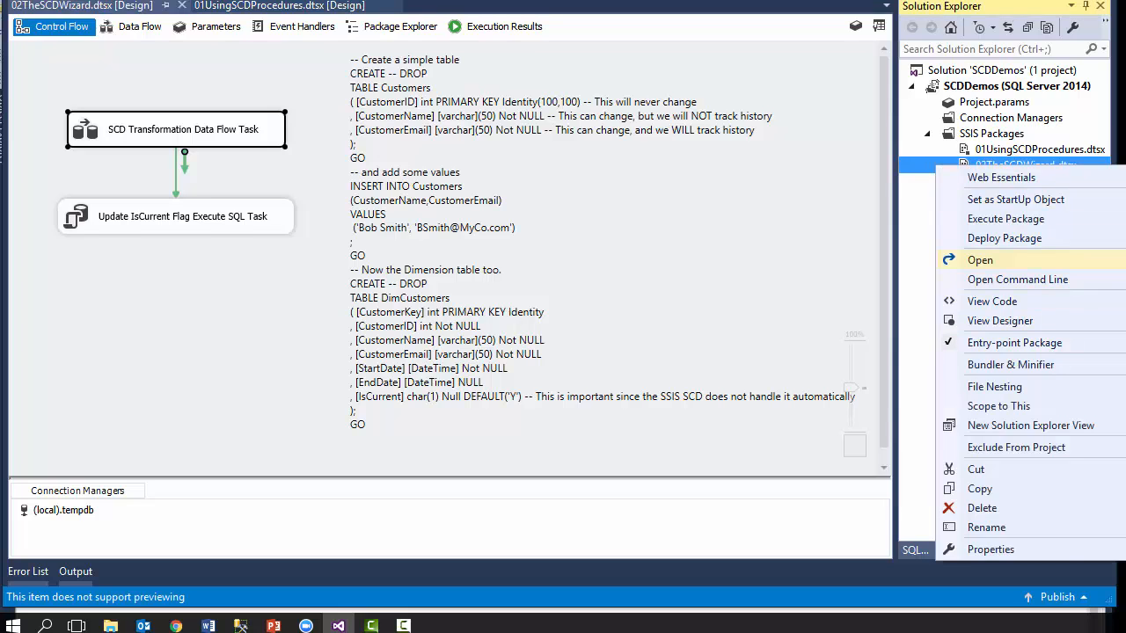
left_click(1005, 219)
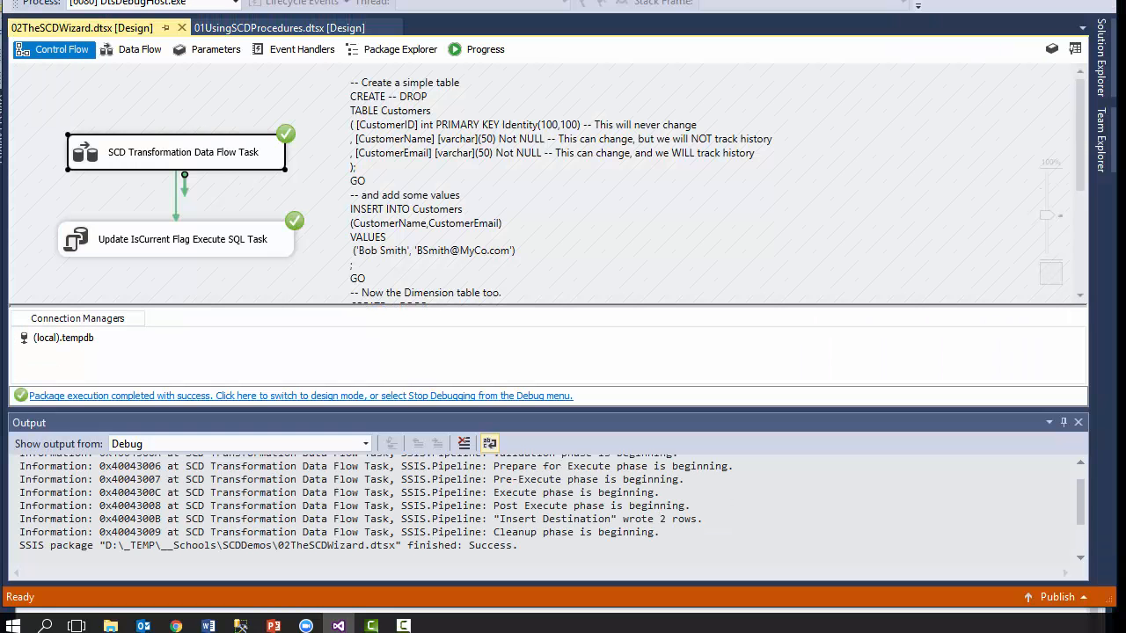
left_click(301, 396)
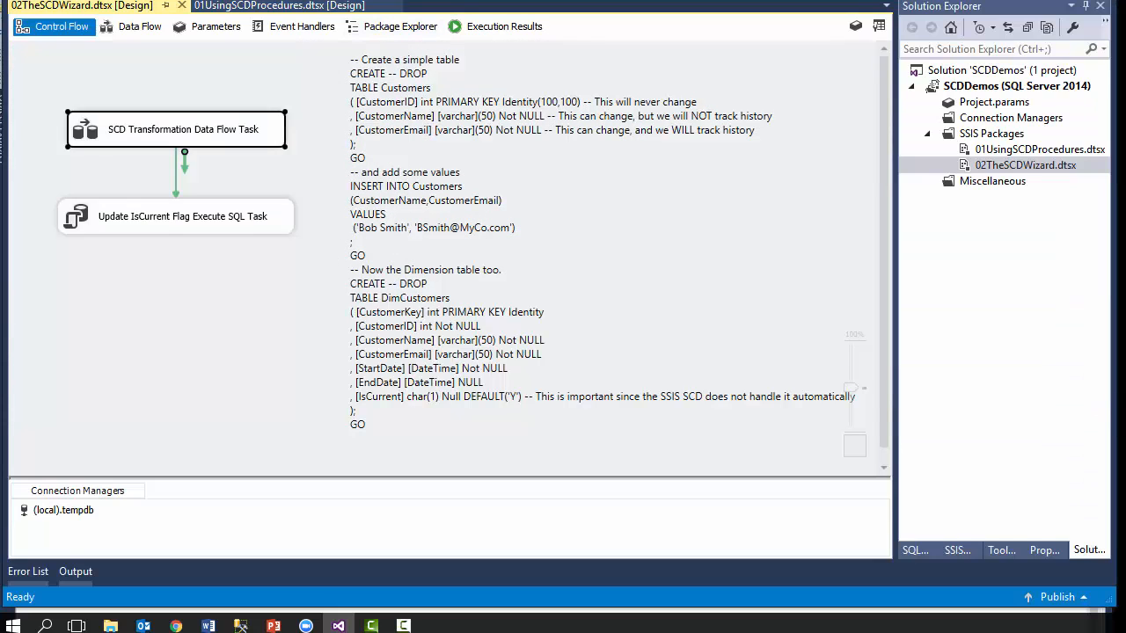
Step: In SQL Server Management Studio, run the SELECT queries under "Next we run it..." and enlarge the DimCustomers results grid
left_click(240, 625)
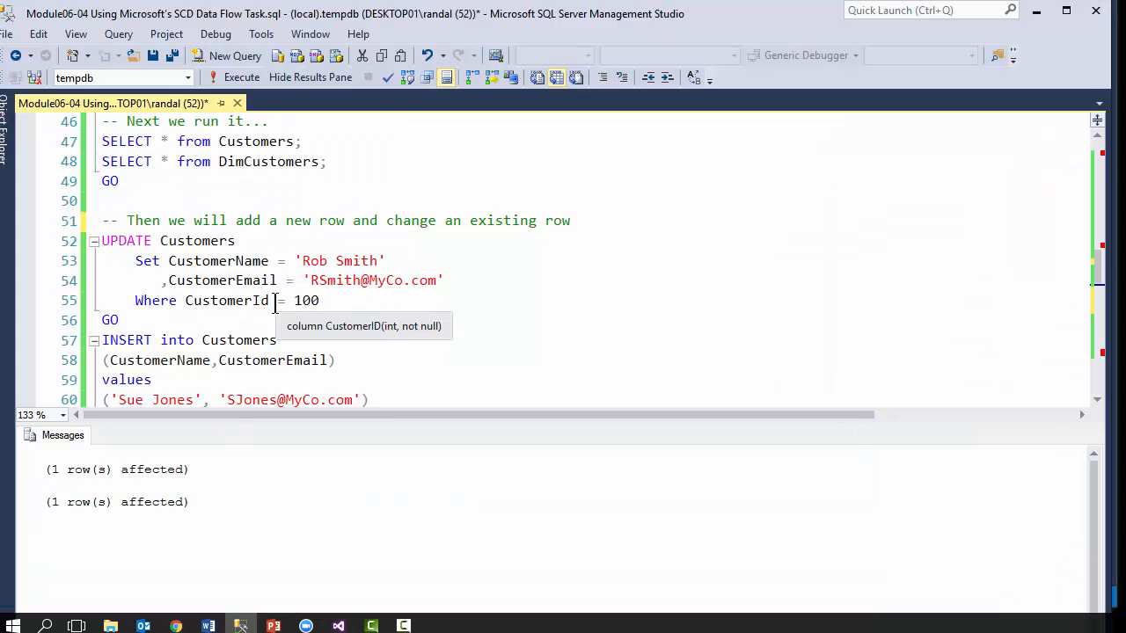
left_click_drag(105, 201, 14, 141)
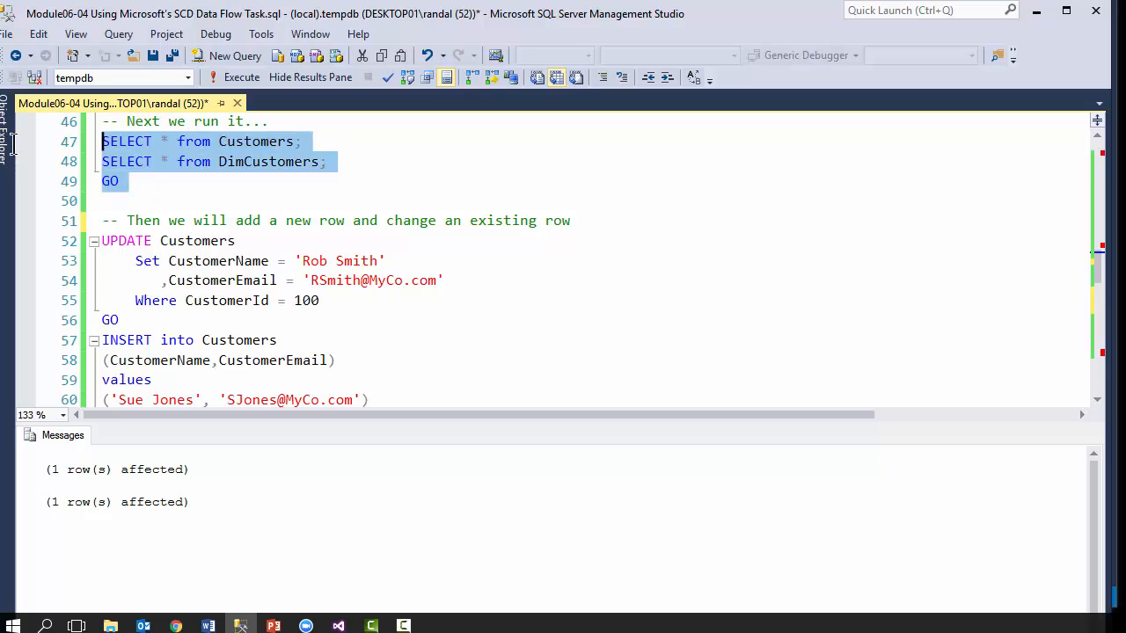
left_click(241, 77)
left_click_drag(141, 488, 226, 492)
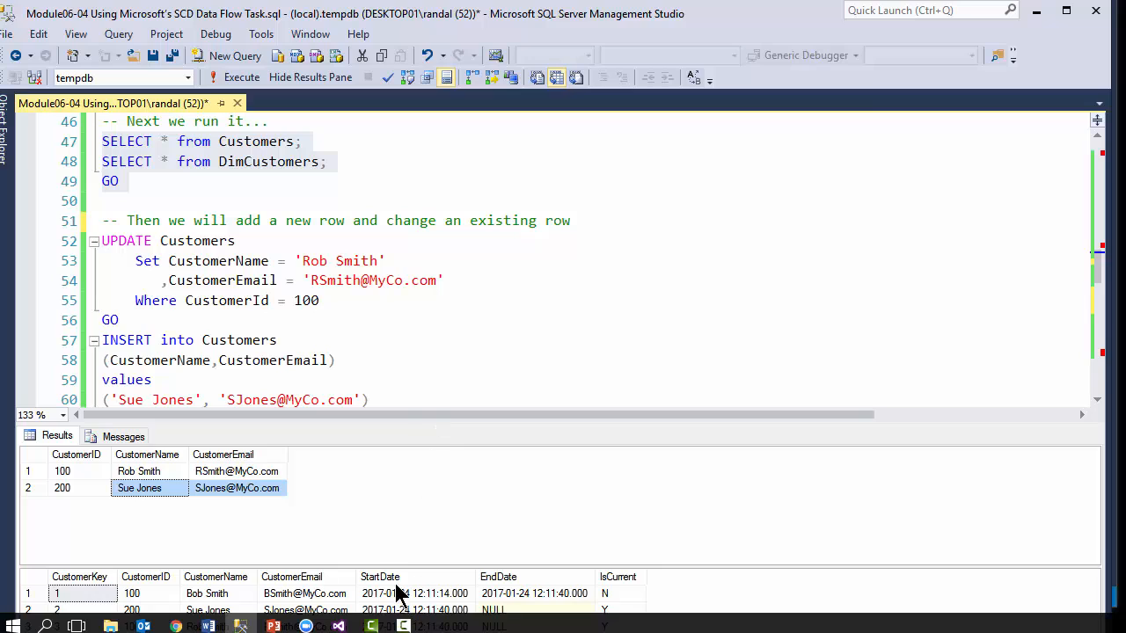
left_click_drag(384, 567, 379, 515)
Step: Compare the new, current and expired DimCustomers rows by name, email, start and end dates, and IsCurrent flag
left_click_drag(190, 563, 638, 569)
left_click_drag(213, 574, 615, 573)
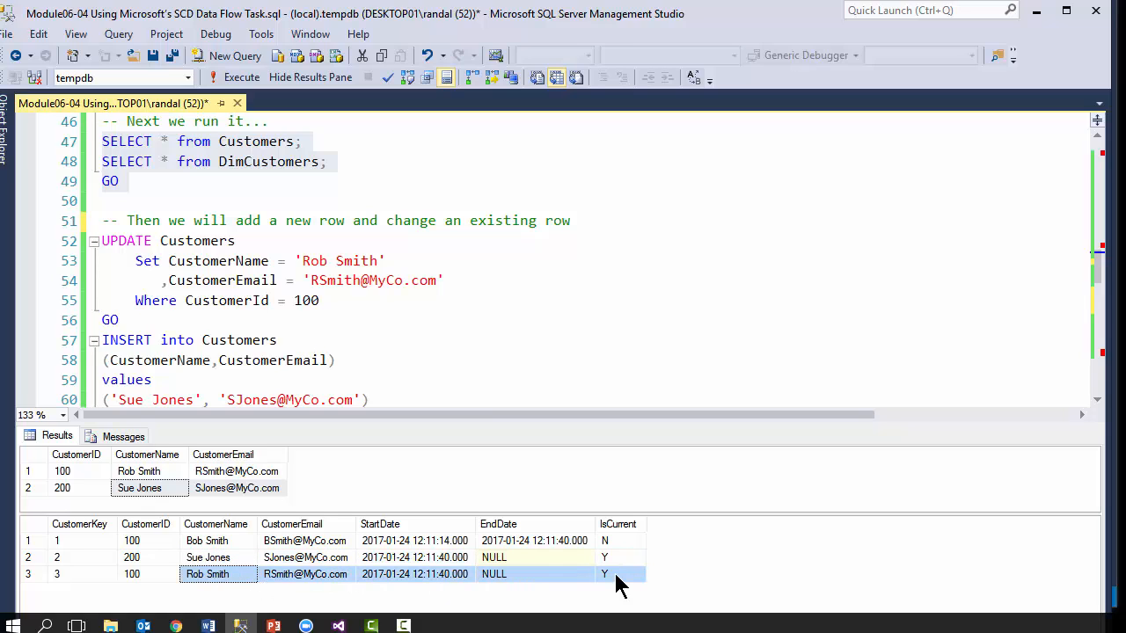
left_click(617, 540)
left_click(208, 541)
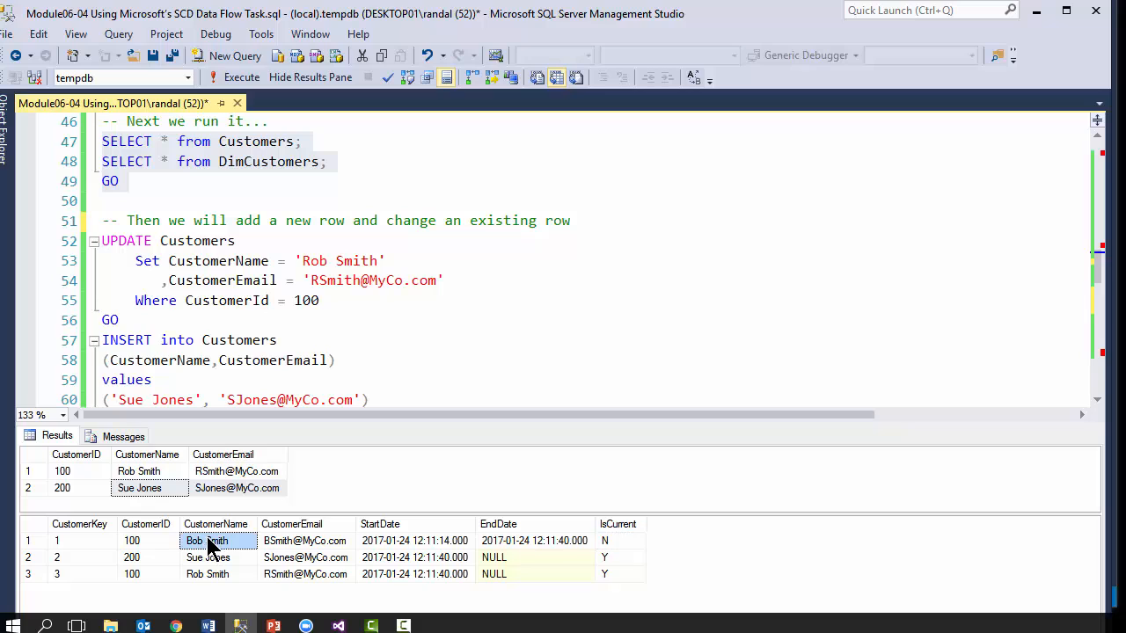
left_click(295, 540)
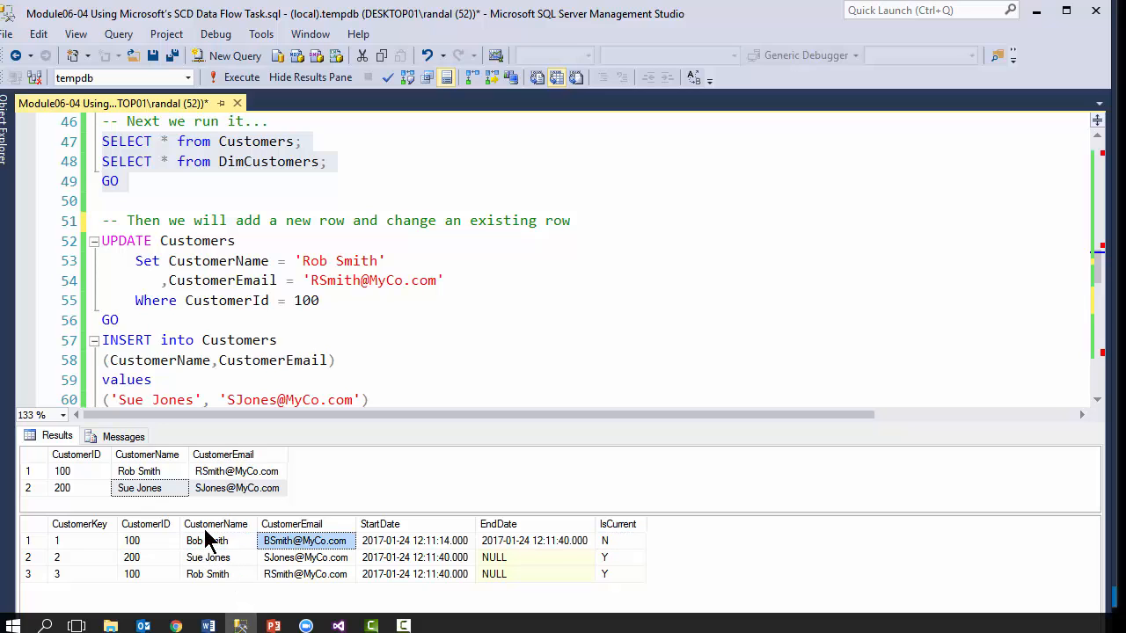
left_click(209, 541, "shift")
mouse_move(250, 623)
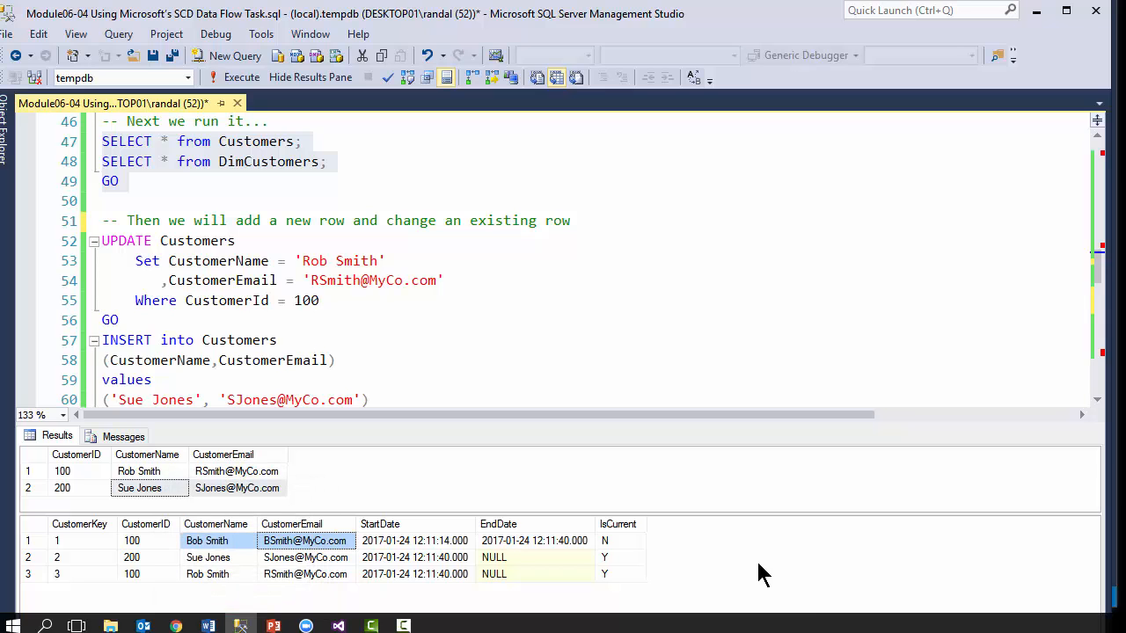
Step: Execute the UPDATE Customers statement under "Then we will change an existing row" to change the second customer's name and email
left_click(375, 315)
scroll(334, 312, "down", 3)
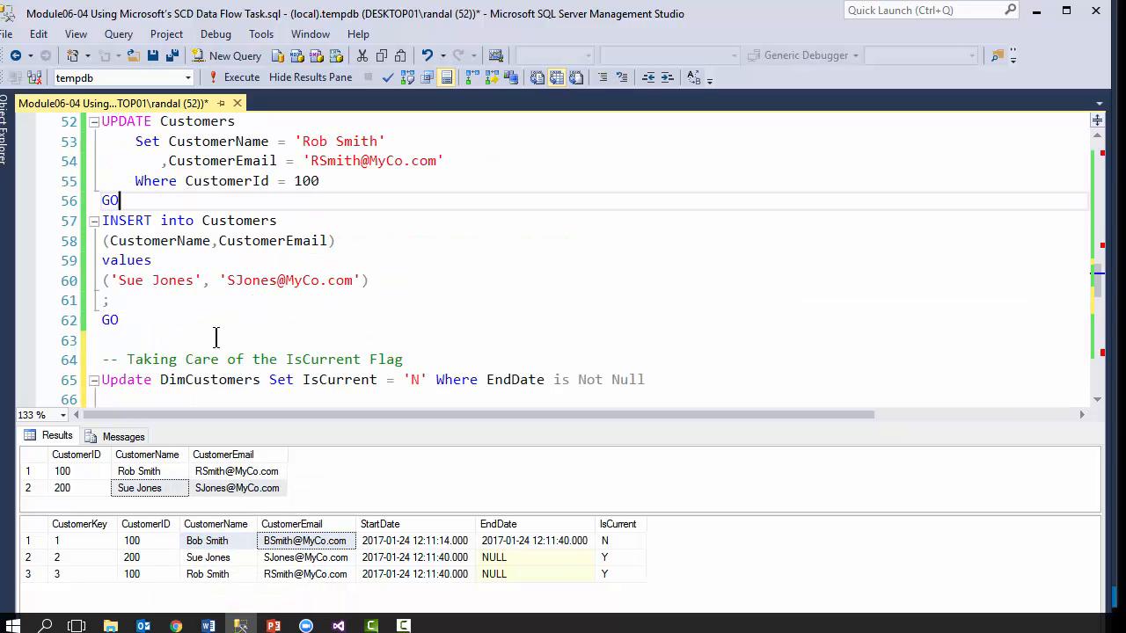
scroll(139, 329, "down", 2)
left_click_drag(137, 340, 17, 239)
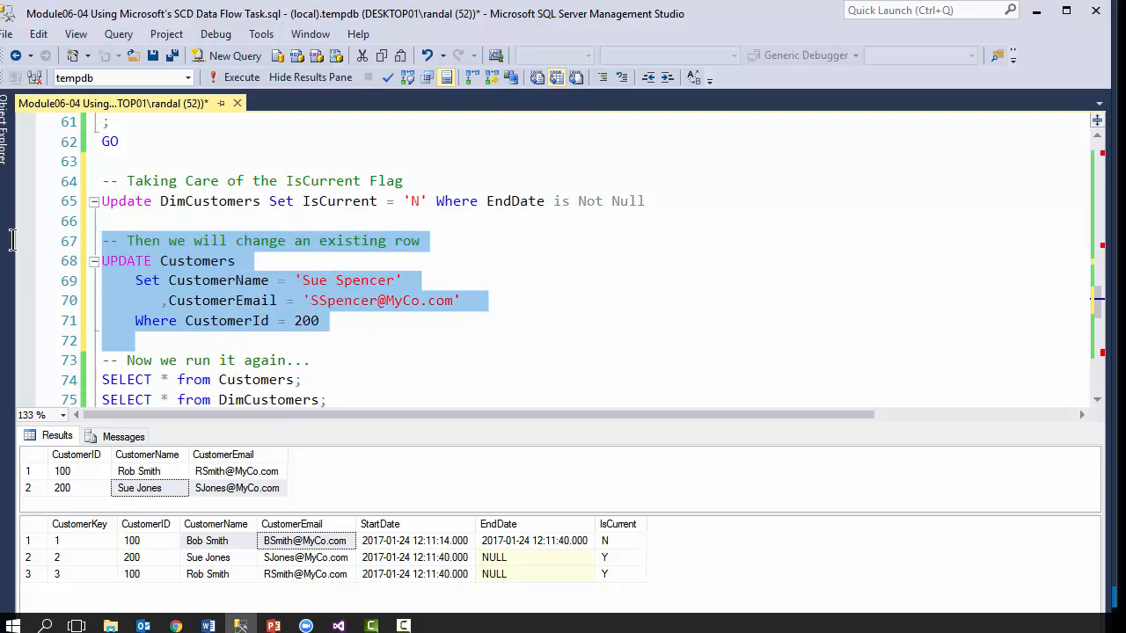
left_click(242, 78)
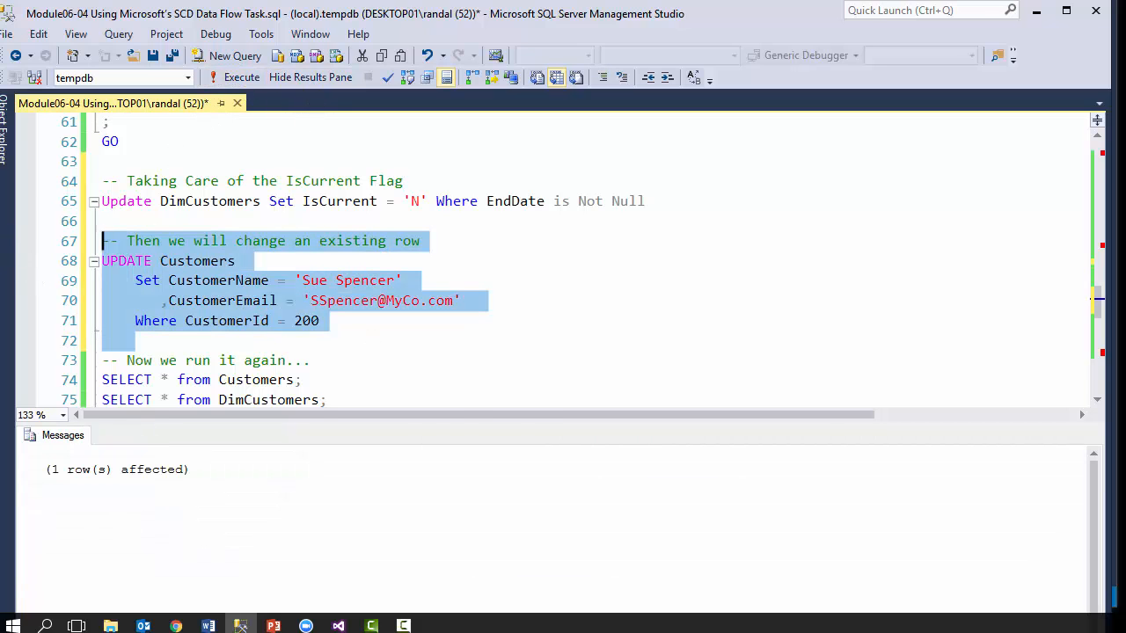
Step: Switch to Visual Studio and execute the 02TheSCDWizard.dtsx package to process the second customer's change
key("alt+Tab")
right_click(973, 166)
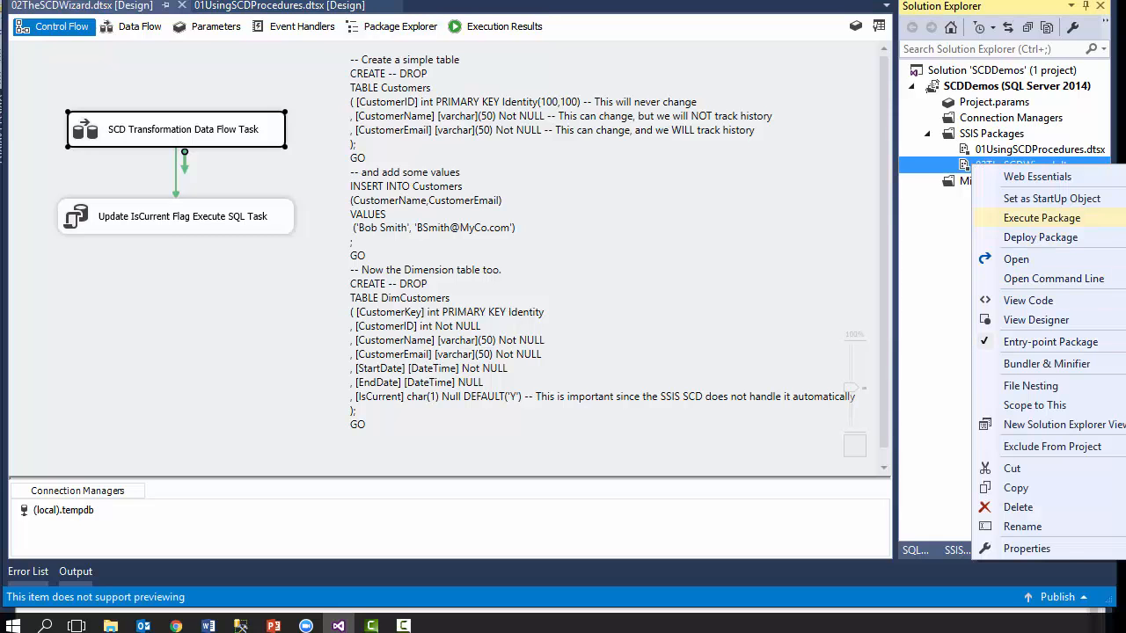
left_click(1041, 217)
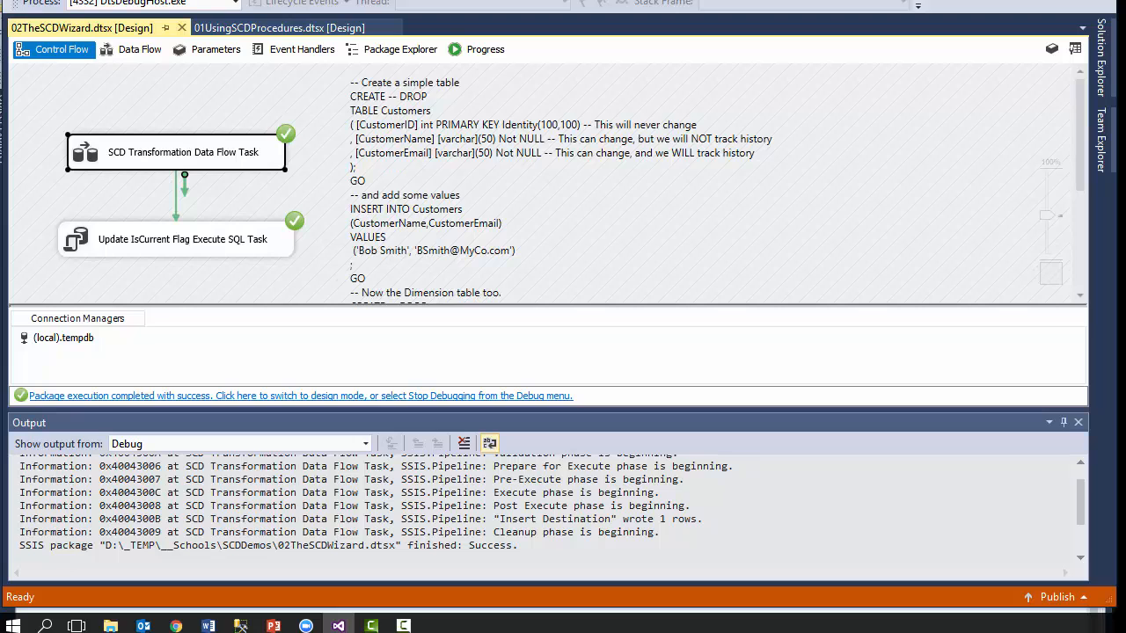
Step: In SQL Server Management Studio, run the SELECT queries under "Now we run it again..." and enlarge the DimCustomers results grid
left_click(240, 626)
left_click(329, 359)
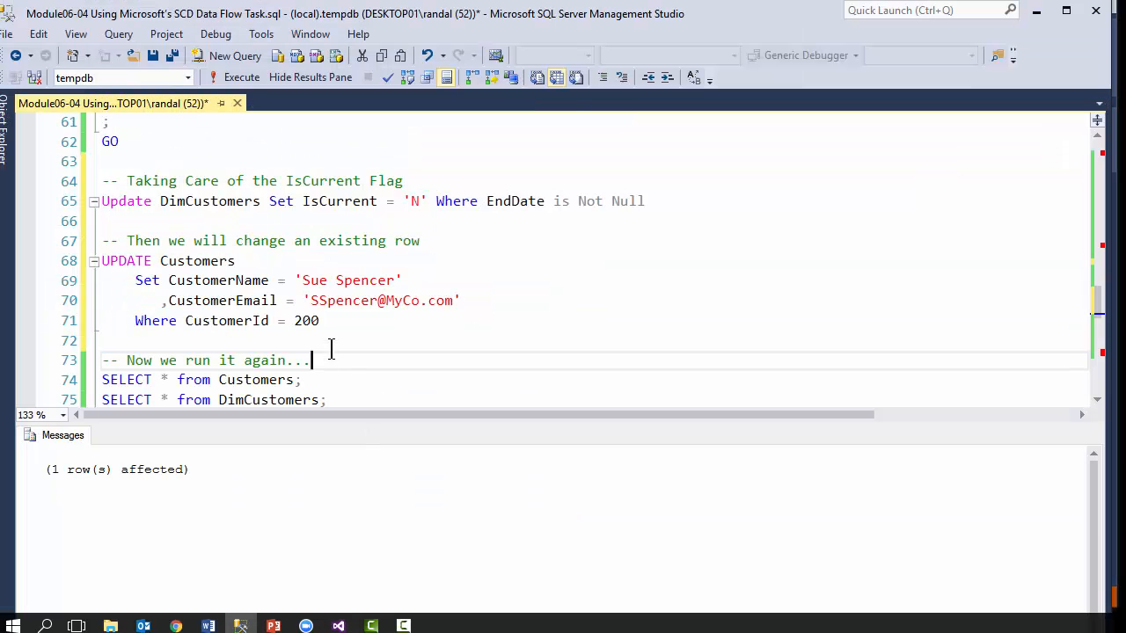
scroll(246, 340, "down", 2)
left_click_drag(129, 301, 102, 261)
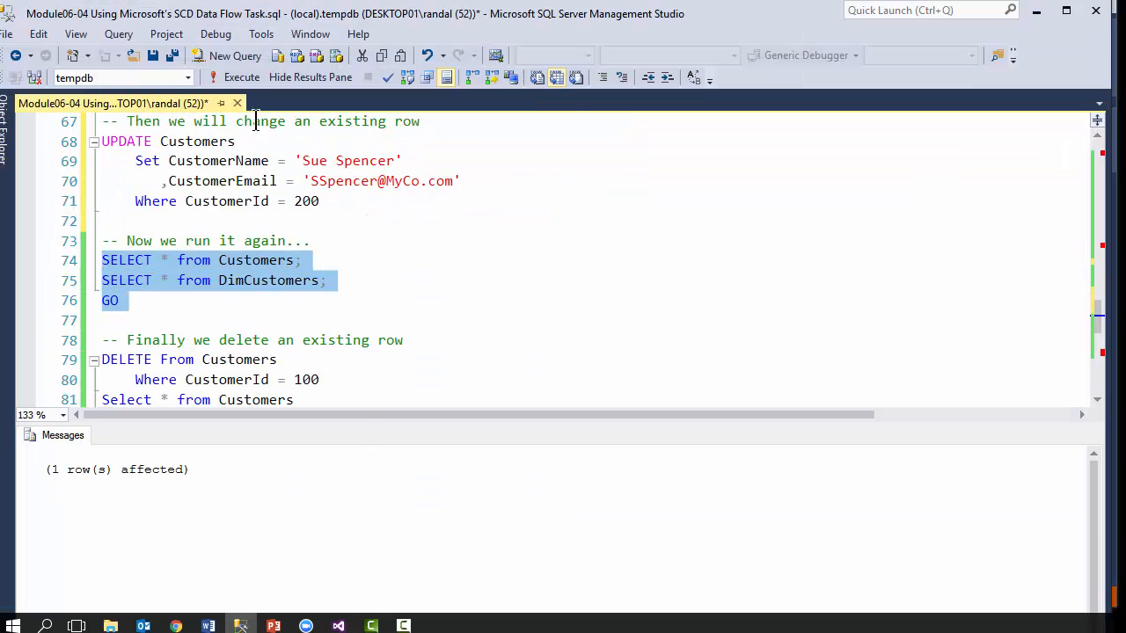
left_click(230, 77)
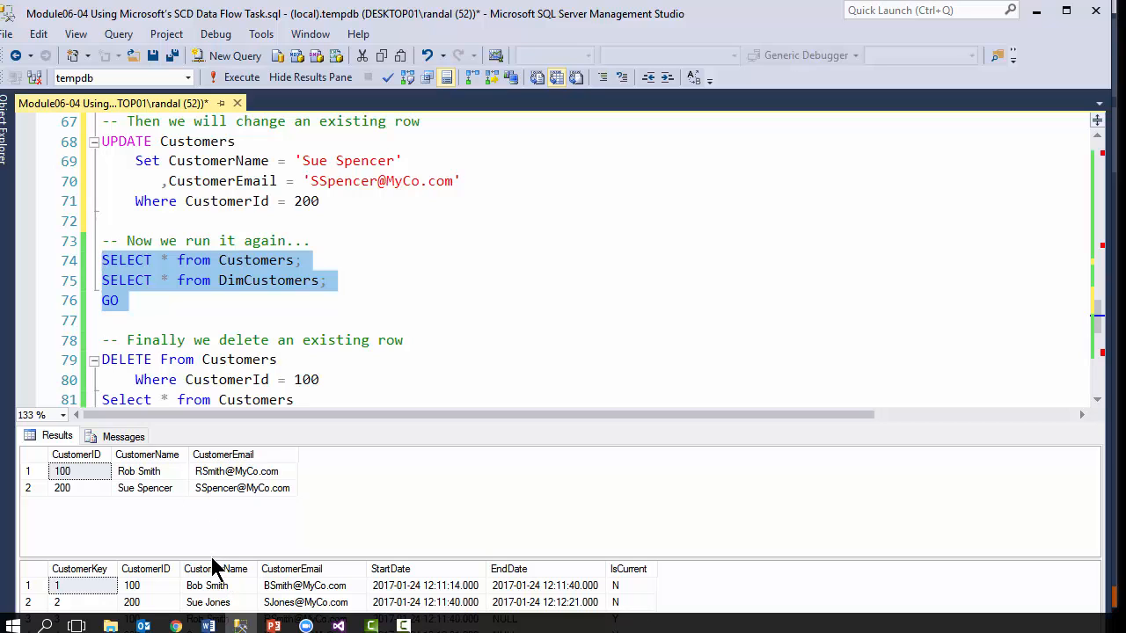
left_click(206, 516)
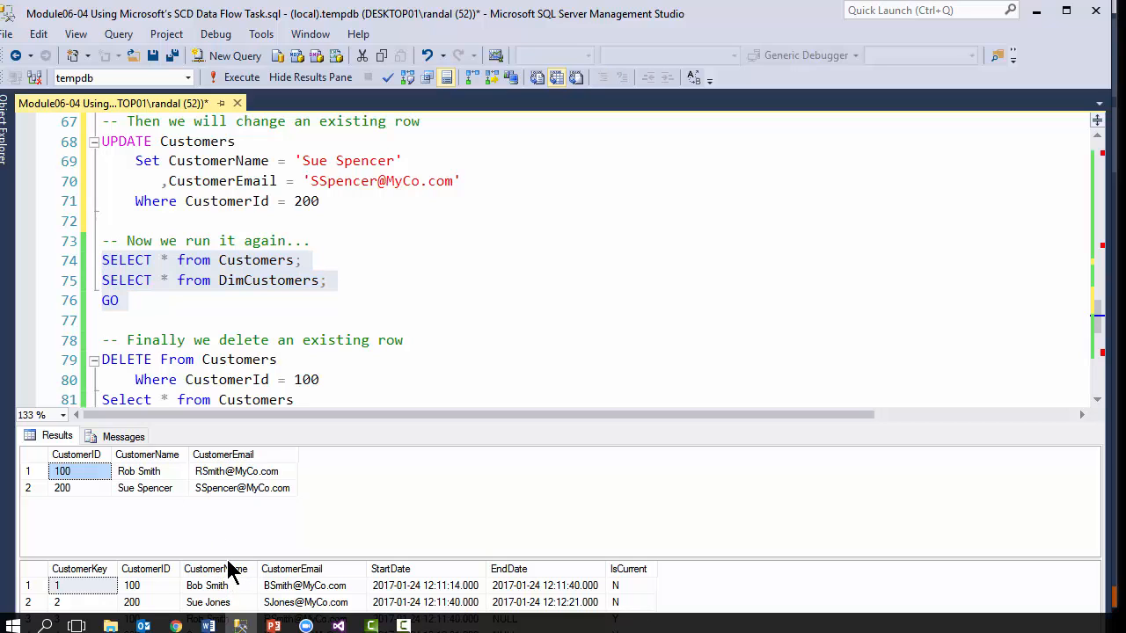
left_click_drag(228, 560, 228, 510)
Step: Check the second customer's expired DimCustomers row, including its old name and email, EndDate and IsCurrent flag
left_click(239, 552)
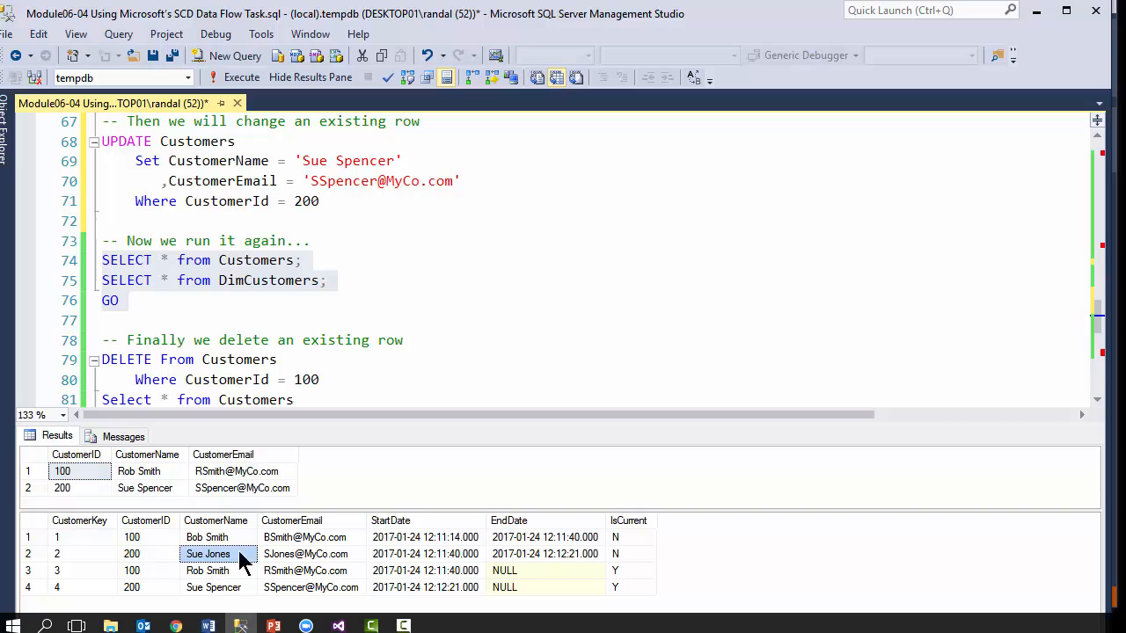
left_click_drag(239, 553, 298, 553)
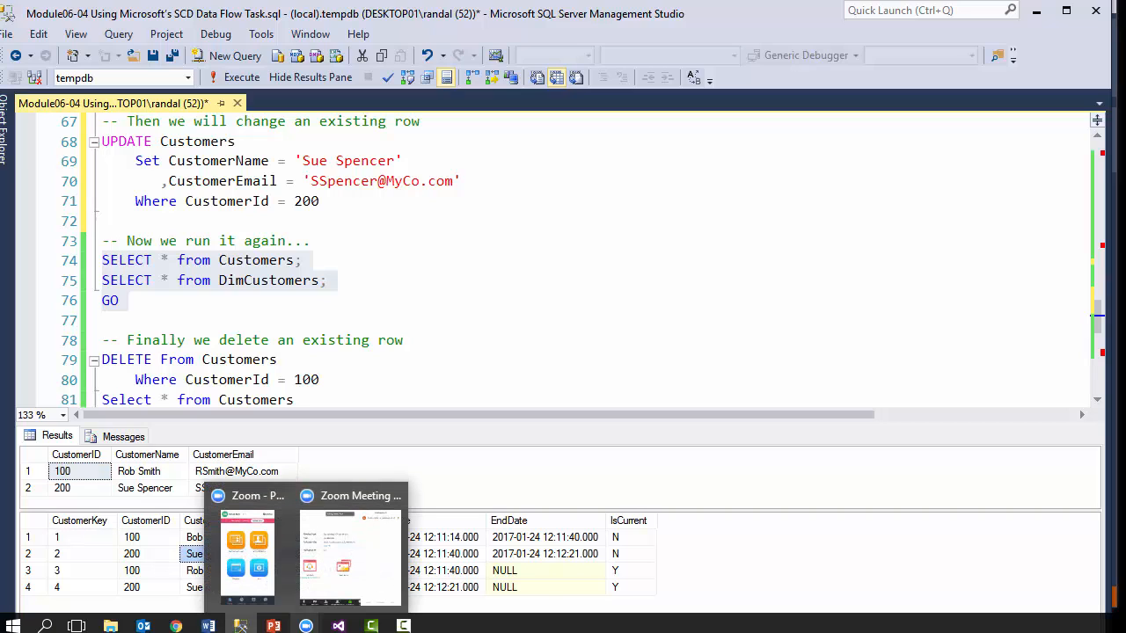
left_click(621, 556)
left_click_drag(622, 558, 556, 553)
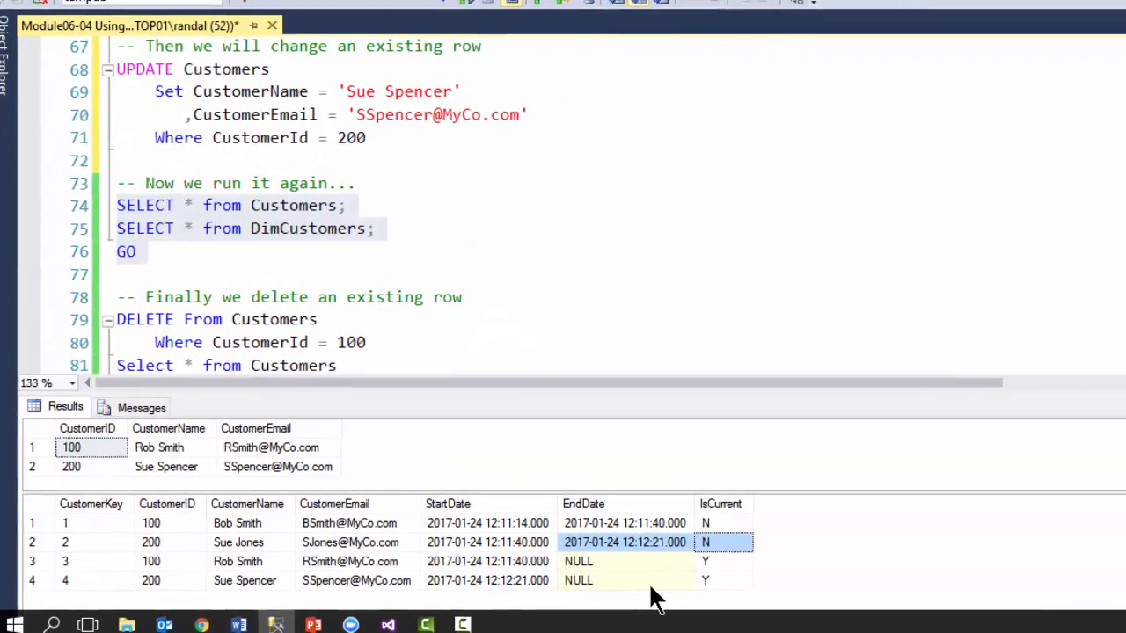
key("alt+Tab")
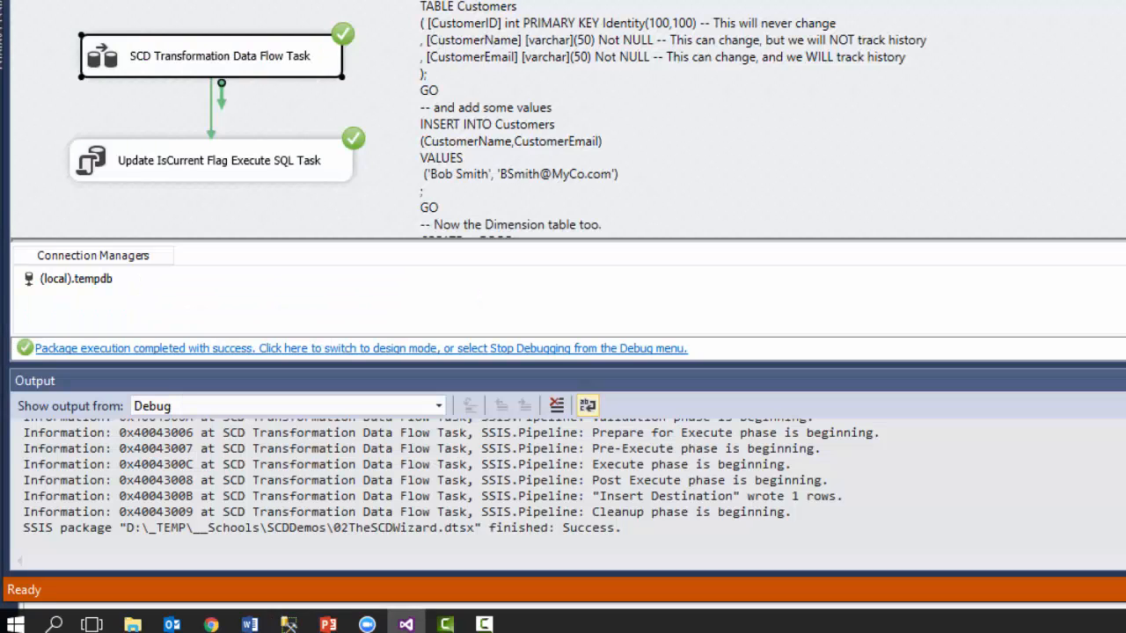
key("alt+Tab")
left_click(447, 261)
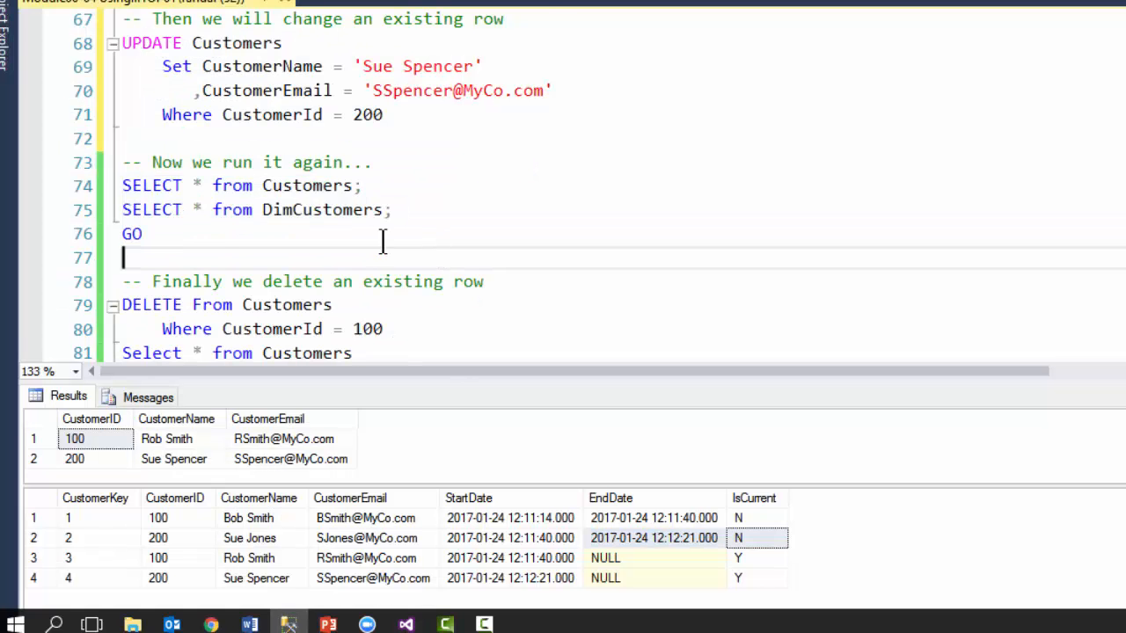
Step: Execute the statements under "Finally we delete an existing row" to delete CustomerId 100 from Customers, and hide the results
scroll(384, 242, "down", 3)
left_click_drag(440, 150, 63, 97)
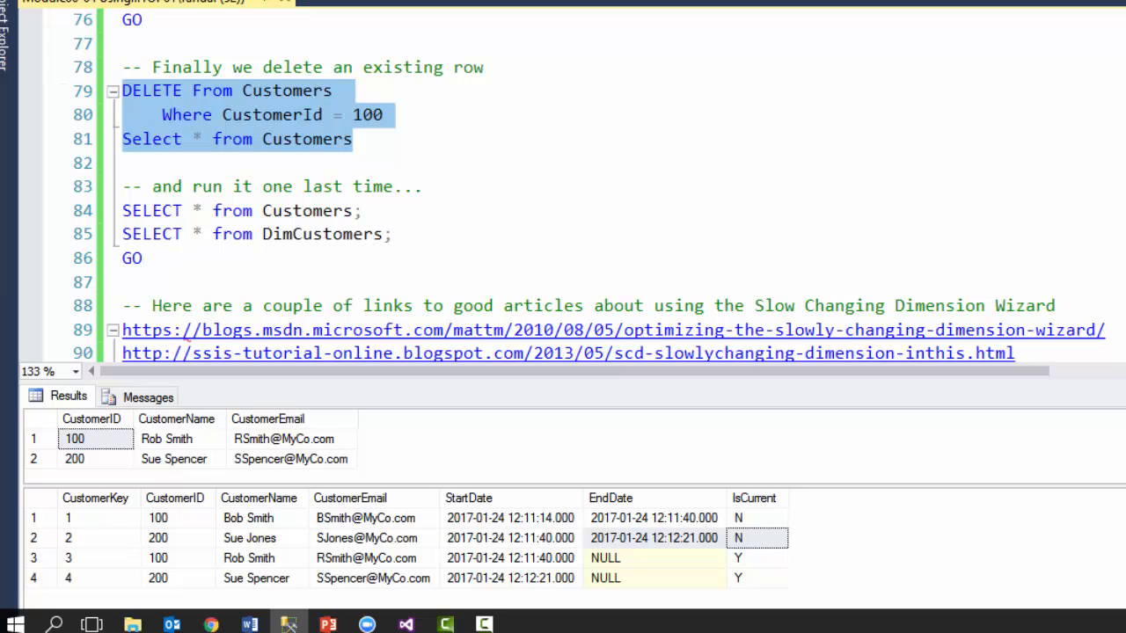
key("F5")
key("ctrl+r")
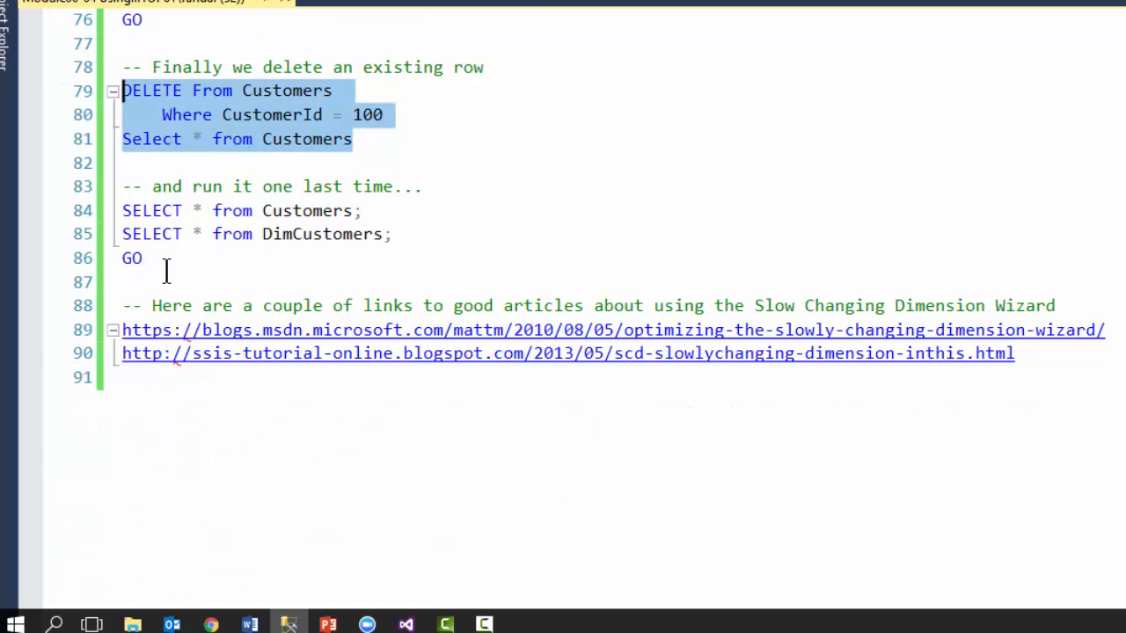
Step: Run the SELECT queries under "and run it one last time..." and check the rows left in Customers
left_click_drag(166, 264, 96, 189)
key("F5")
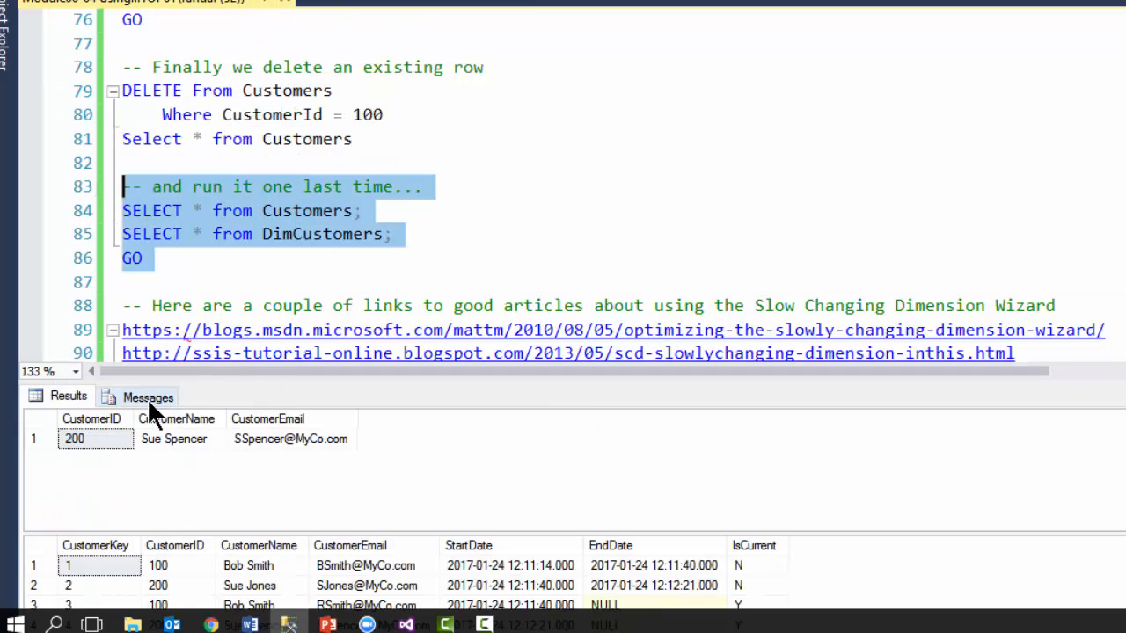
left_click_drag(119, 443, 309, 458)
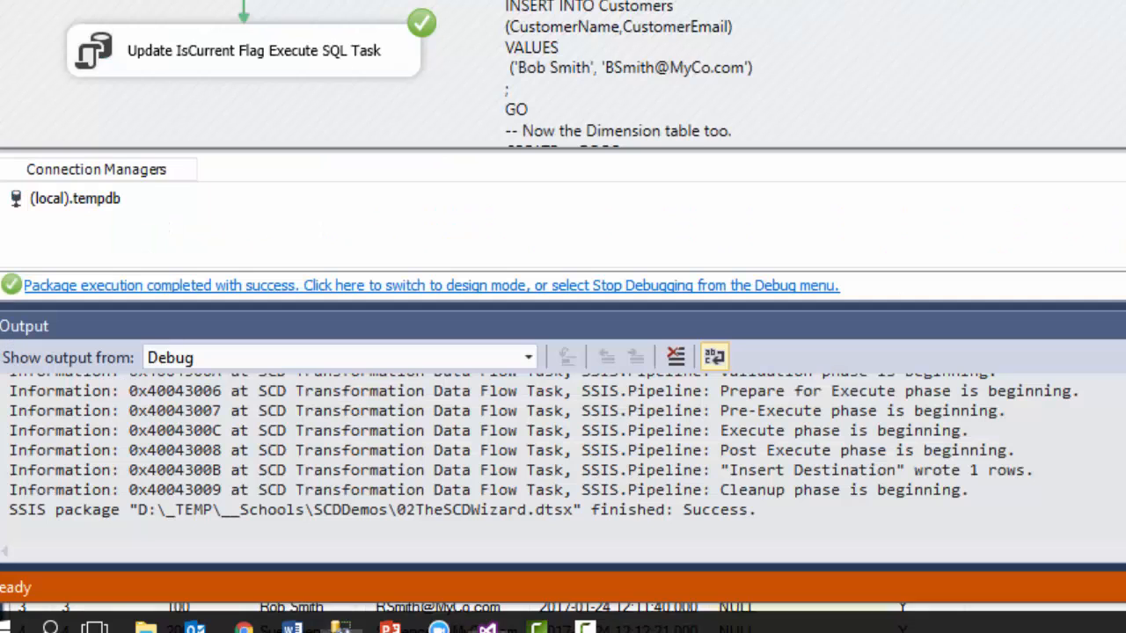
Step: In Visual Studio, leave the previous debug session, rerun the 02TheSCDWizard.dtsx package after the deletion, and stop debugging
left_click(431, 285)
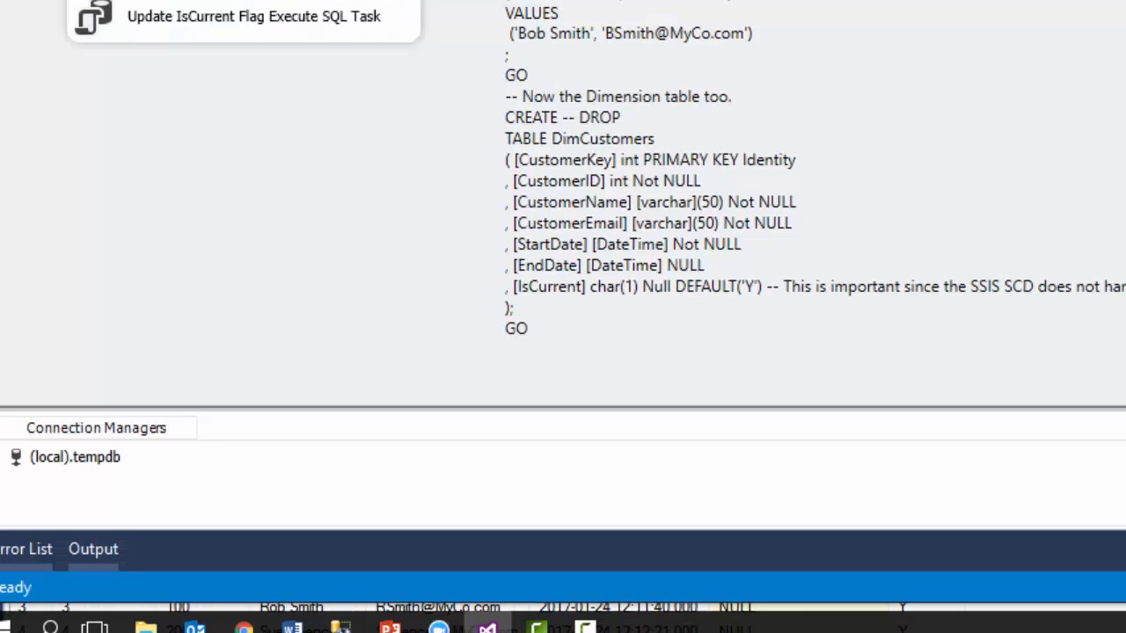
key("F5")
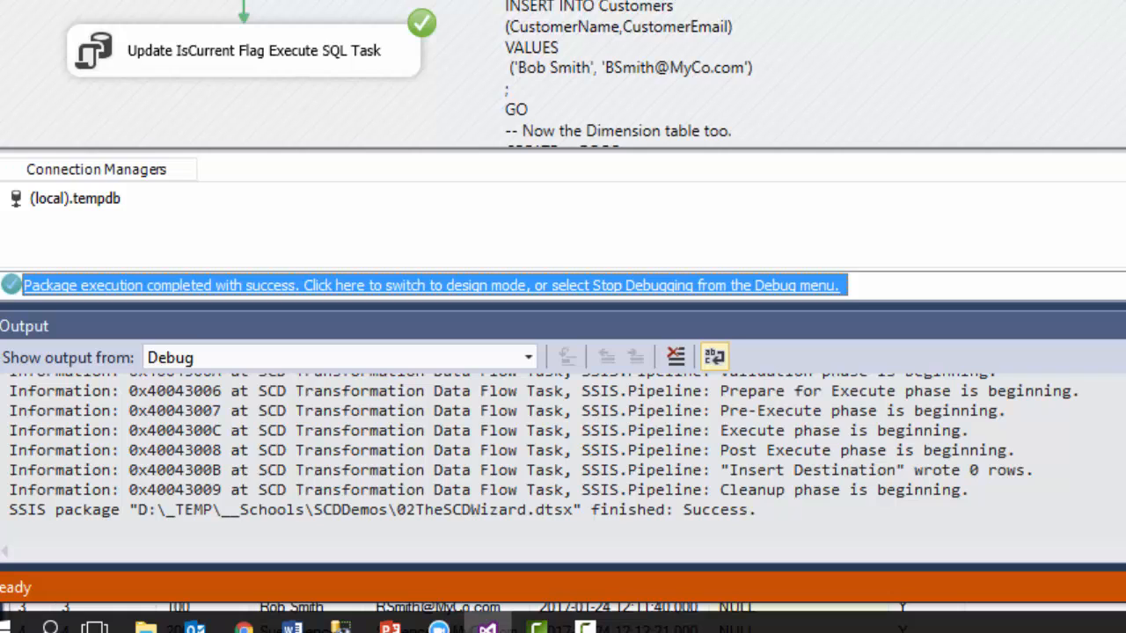
key("shift+F5")
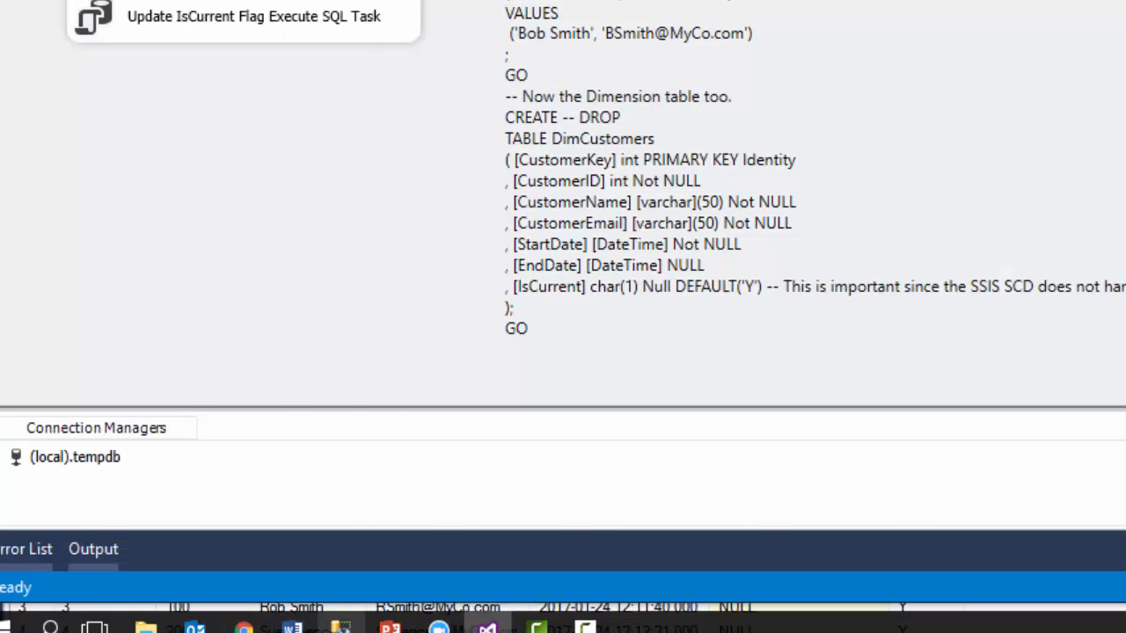
Step: Back in SQL Server Management Studio, rerun the queries under "and run it one last time..." and enlarge the DimCustomers results grid
left_click(341, 626)
left_click(224, 200)
left_click_drag(223, 201, 32, 55)
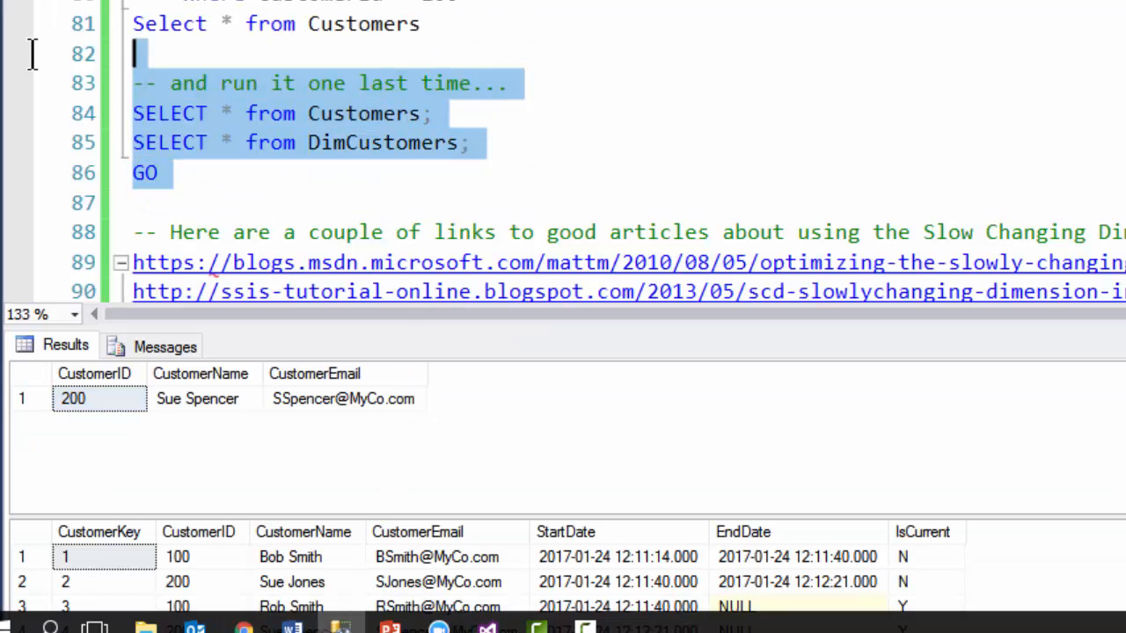
left_click(524, 516)
left_click_drag(513, 516, 505, 425)
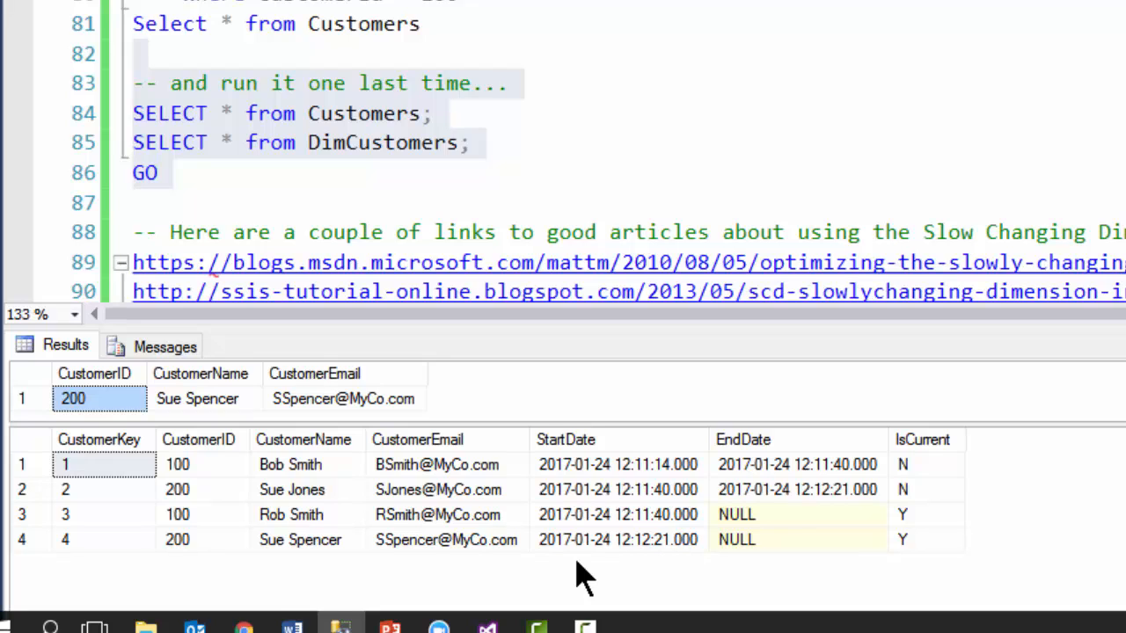
Step: Check the EndDate and IsCurrent values in the deleted customer's latest DimCustomers row, CustomerKey 3
left_click_drag(297, 514, 915, 510)
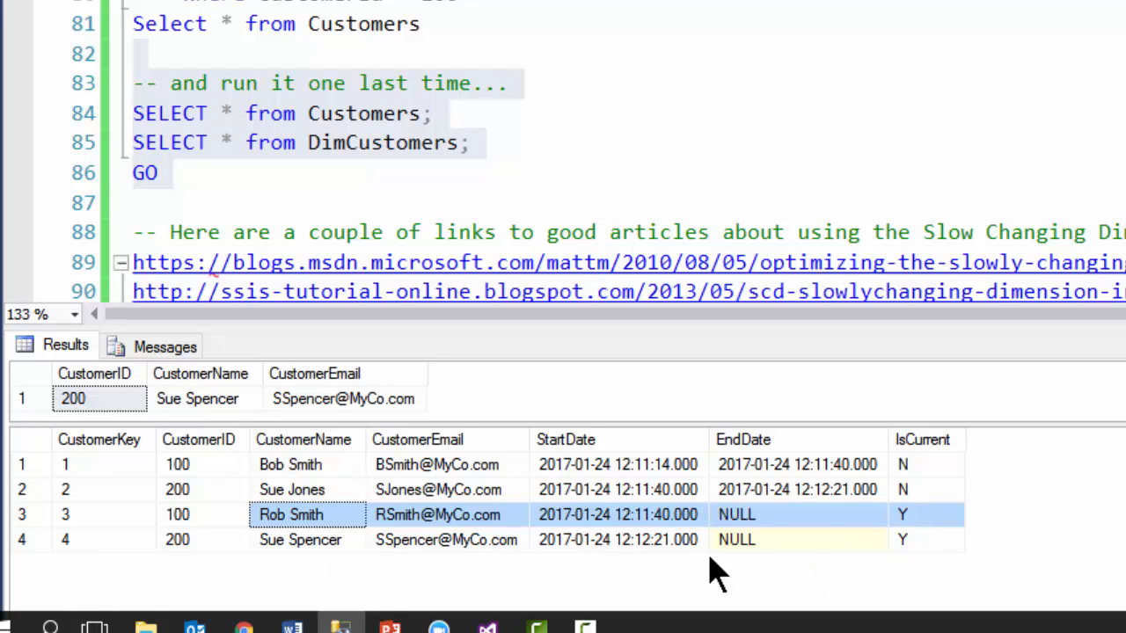
left_click(890, 517)
left_click_drag(774, 517, 906, 527)
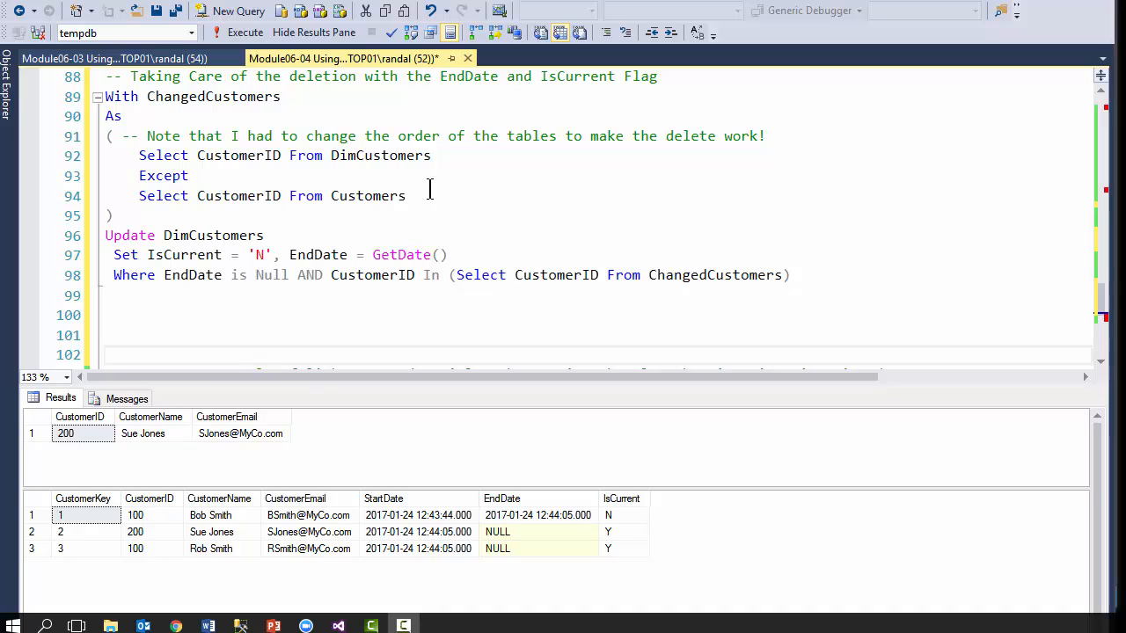
Step: Run only the Except query inside ChangedCustomers and examine the order of the DimCustomers and Customers tables
left_click_drag(430, 191, 39, 159)
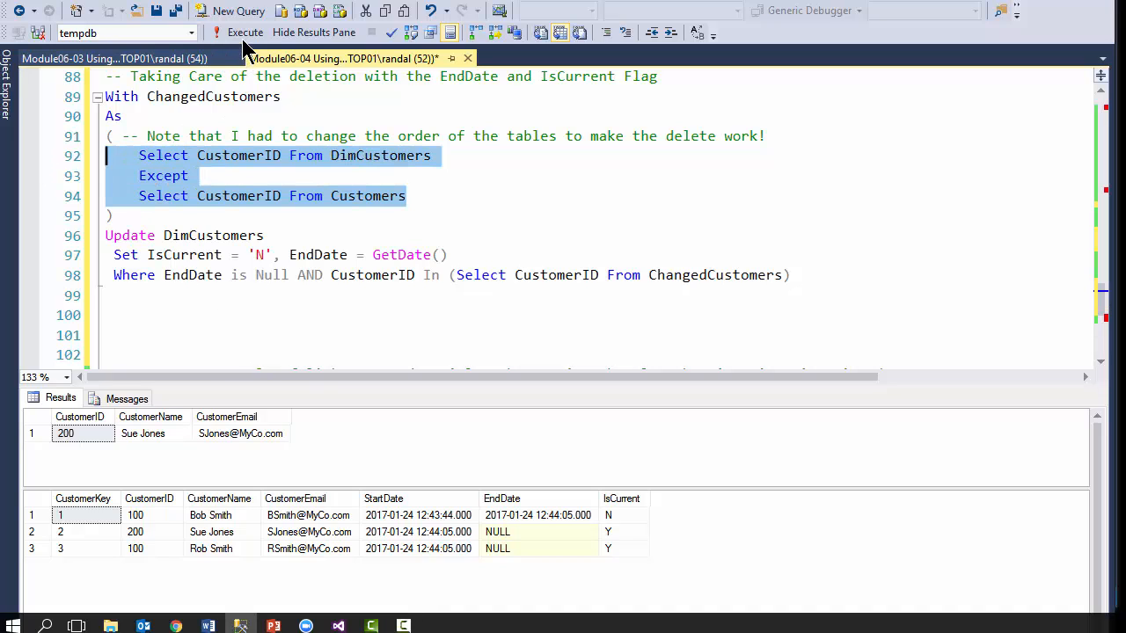
key("F5")
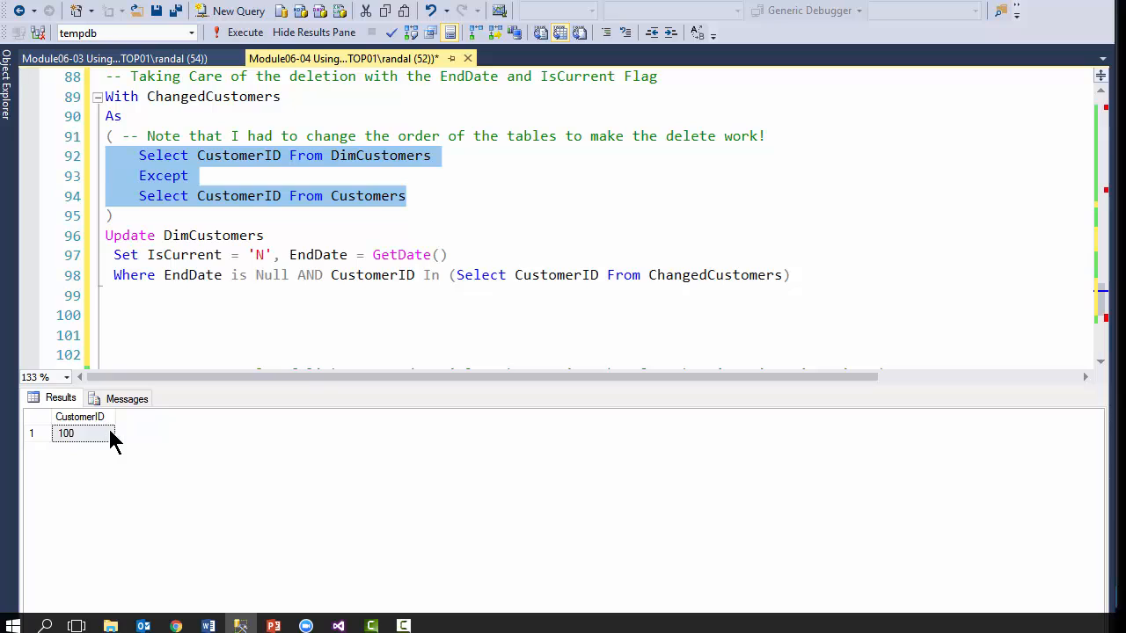
left_click(364, 164)
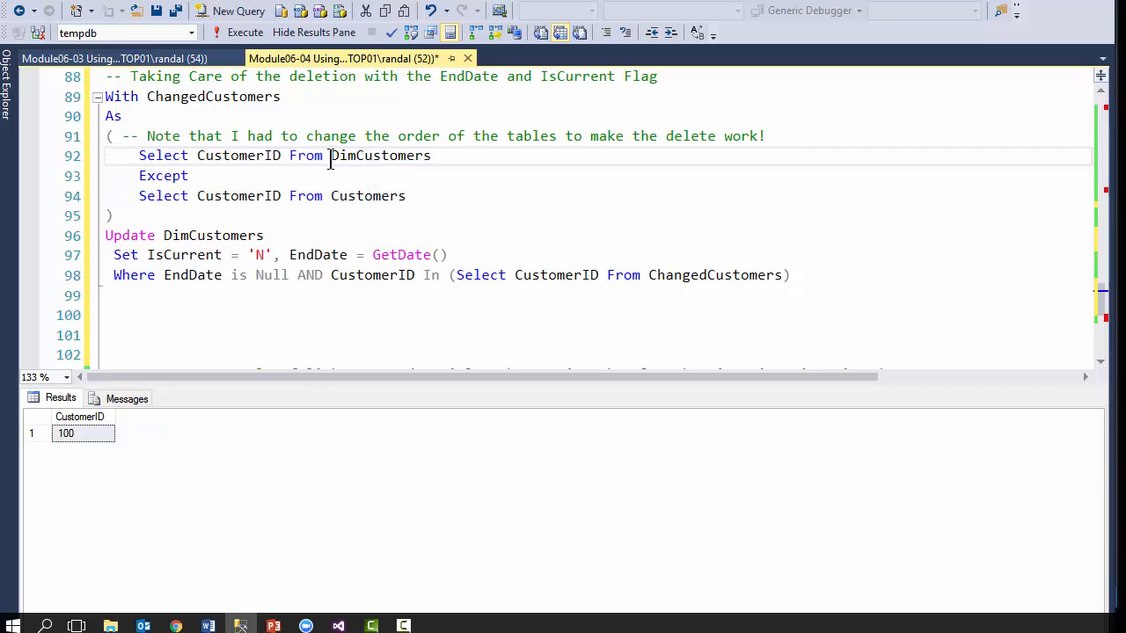
double_click(359, 195)
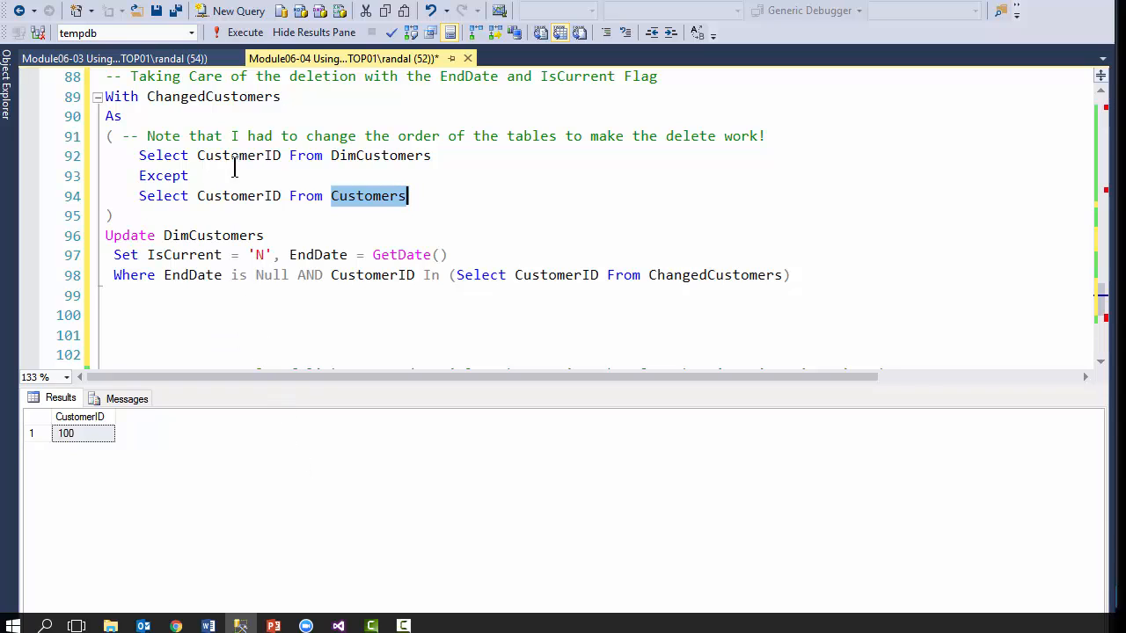
Step: Rerun the SELECT queries on Customers and DimCustomers above the "Taking Care of the deletion" section
scroll(216, 127, "up", 1)
left_click(139, 115)
scroll(151, 114, "up", 1)
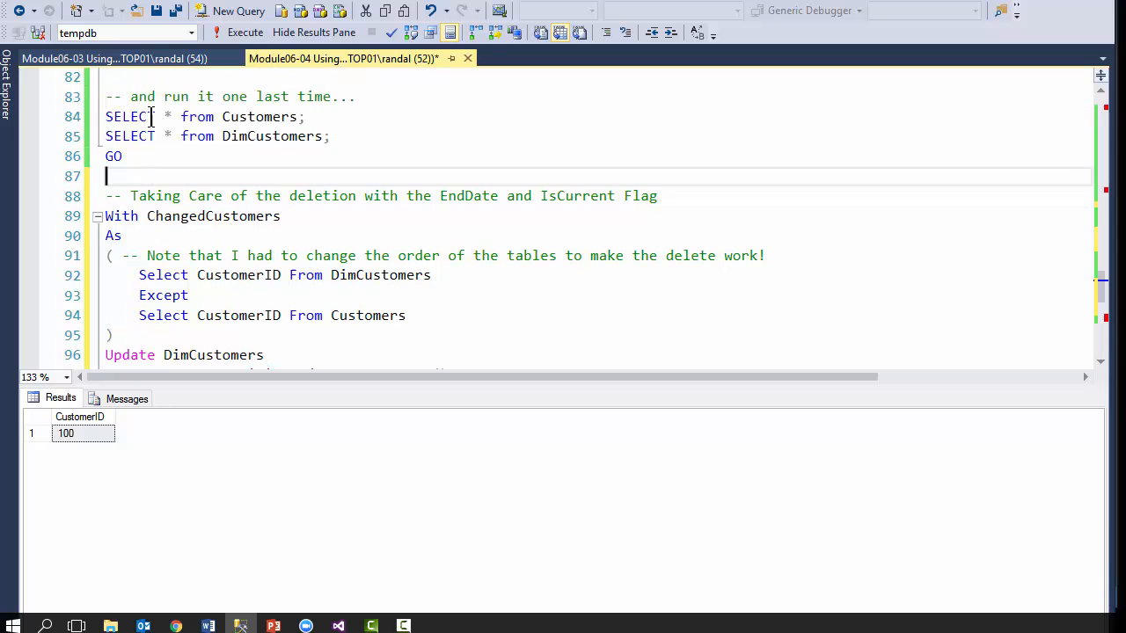
left_click_drag(147, 153, 74, 117)
left_click(237, 31)
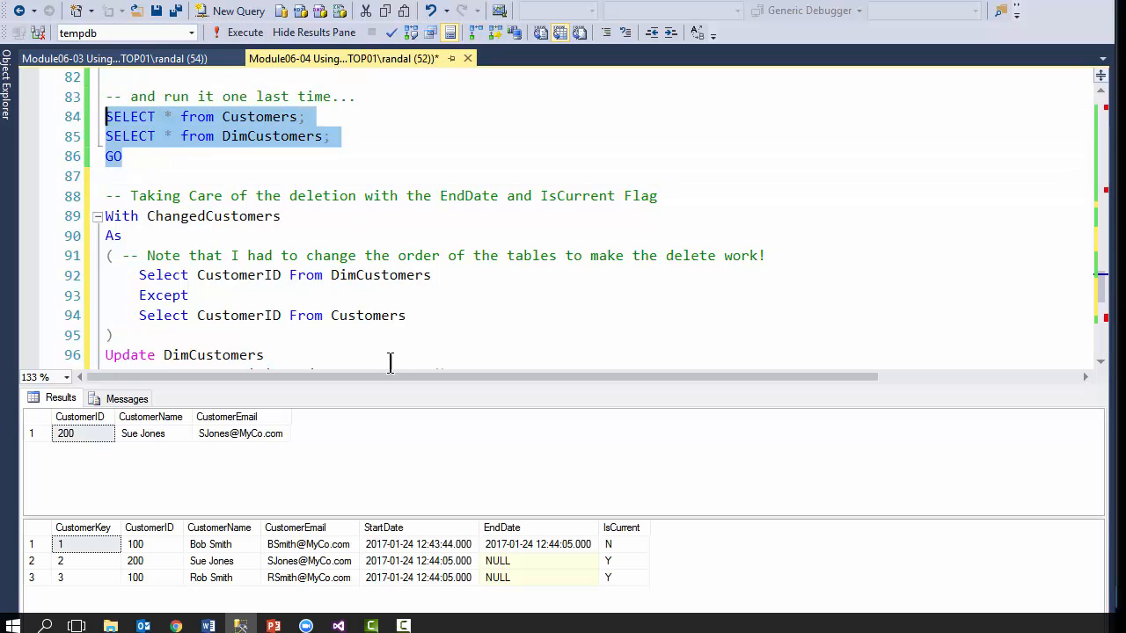
Step: Compare the "EndDate is Null" condition of the Update statement with the EndDate values of the DimCustomers rows, especially CustomerID 100
scroll(400, 352, "down", 2)
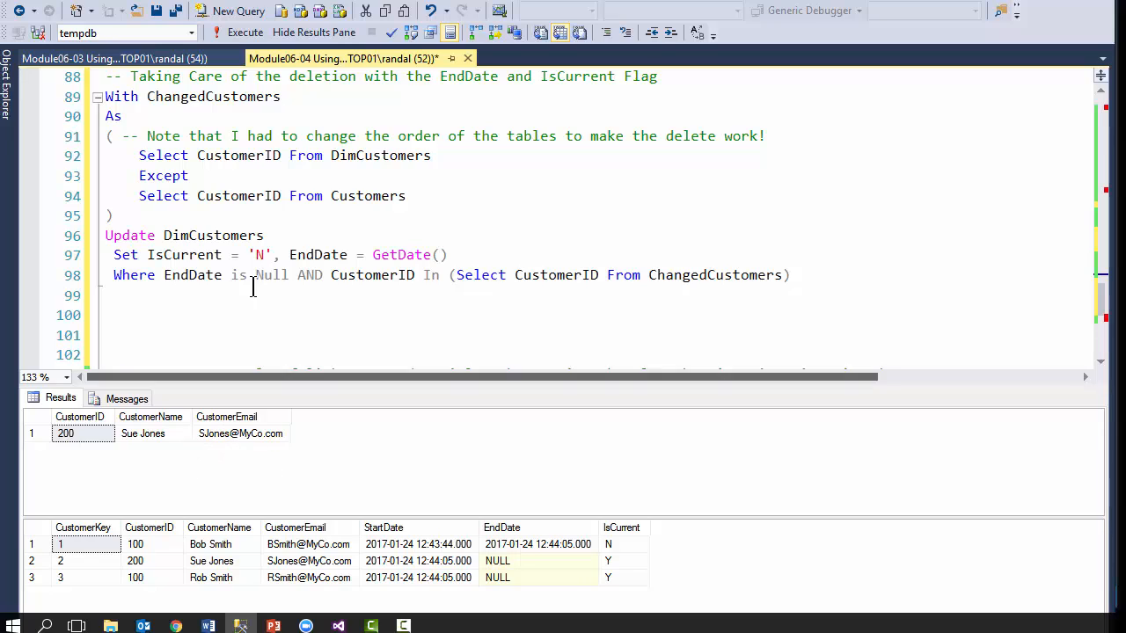
double_click(180, 284)
left_click(493, 561)
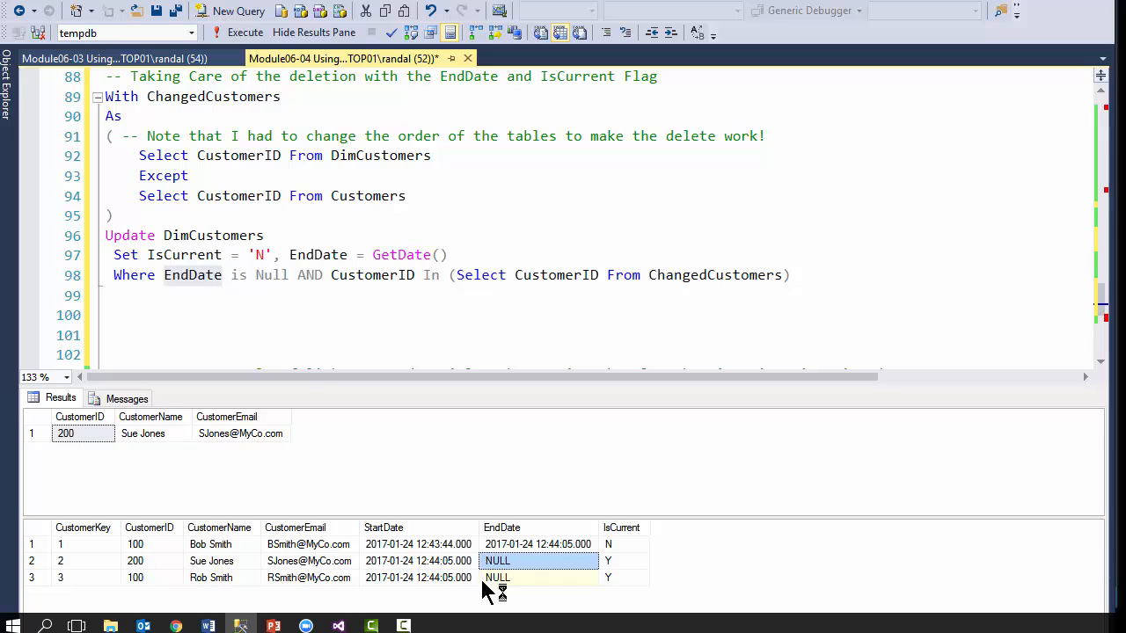
left_click_drag(489, 578, 179, 586)
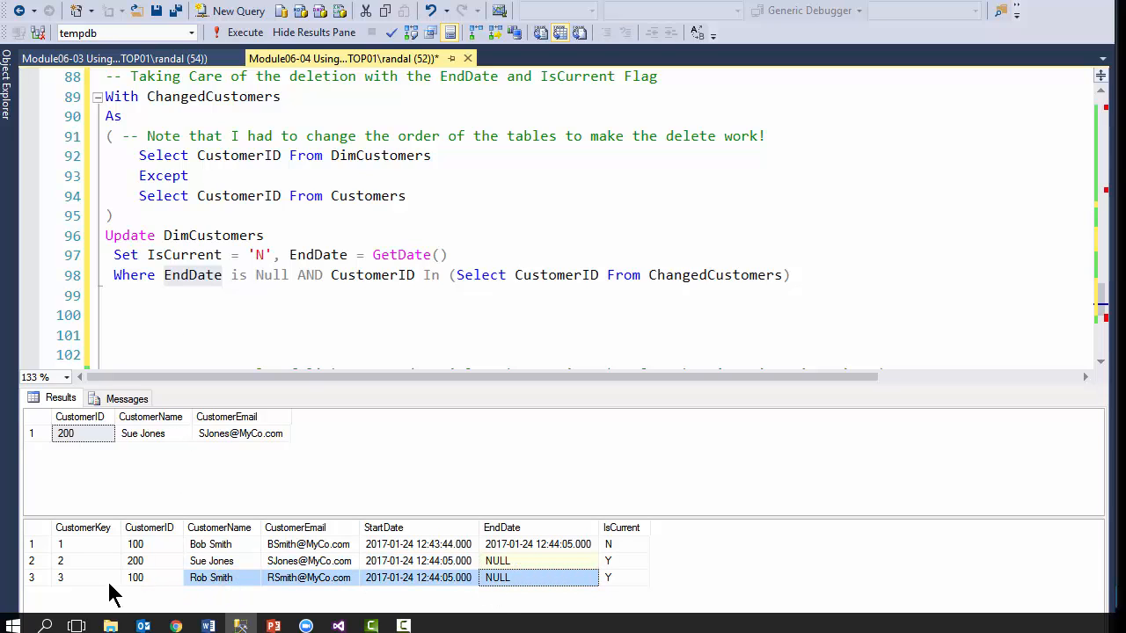
left_click(139, 544)
left_click(149, 580)
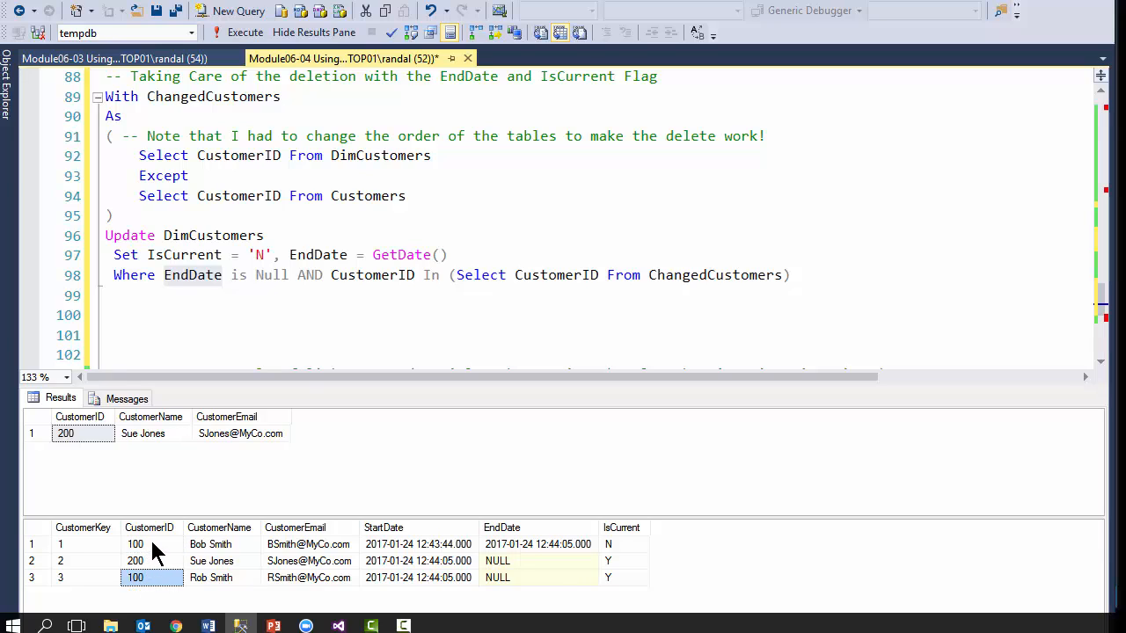
left_click(150, 547)
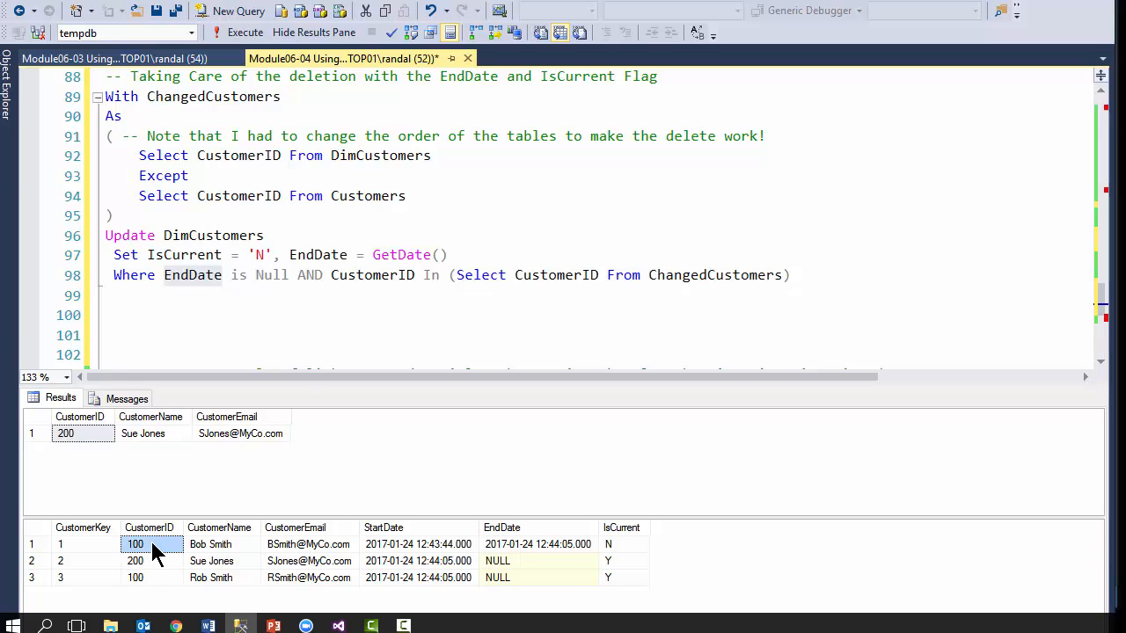
left_click(538, 549)
left_click_drag(144, 580, 611, 580)
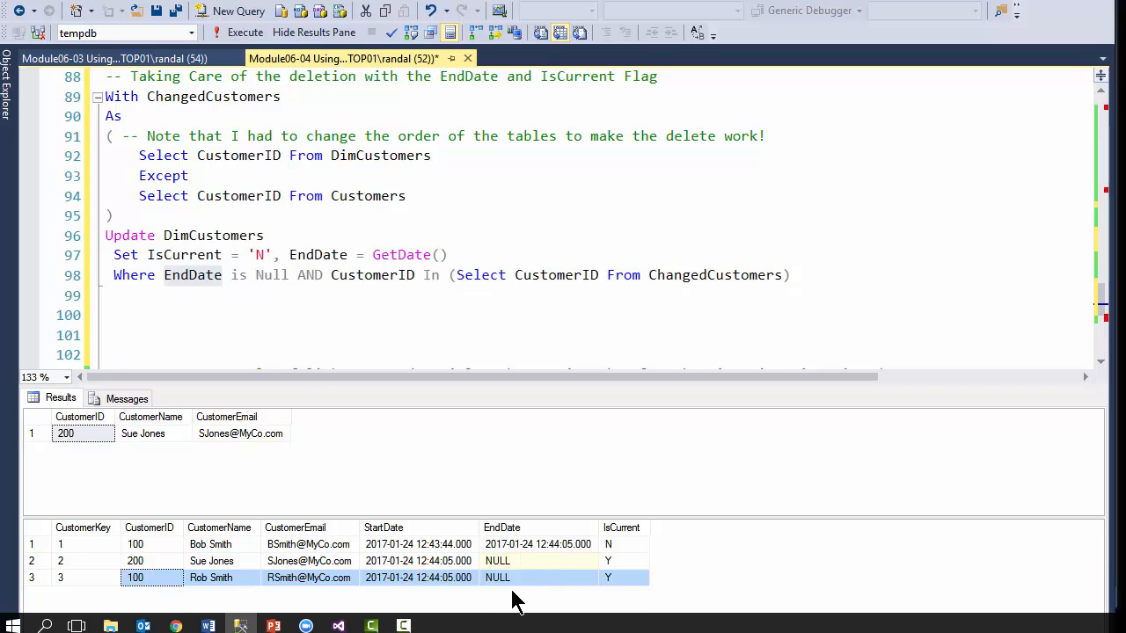
Step: Copy the whole ChangedCustomers expression together with its Update DimCustomers statement
left_click(558, 274)
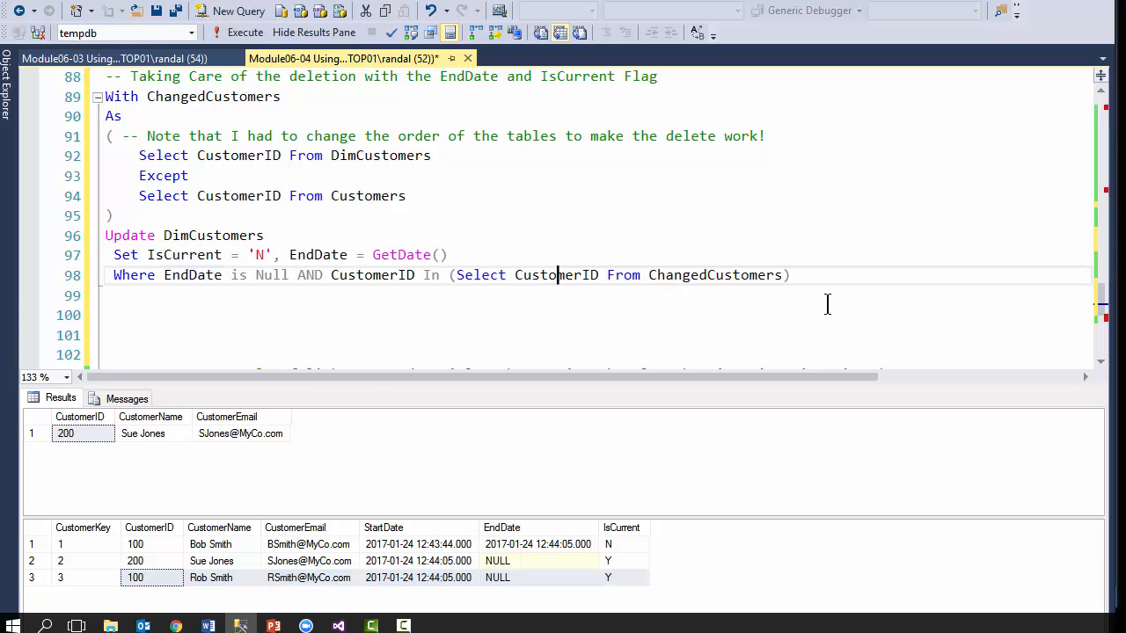
left_click_drag(796, 274, 12, 160)
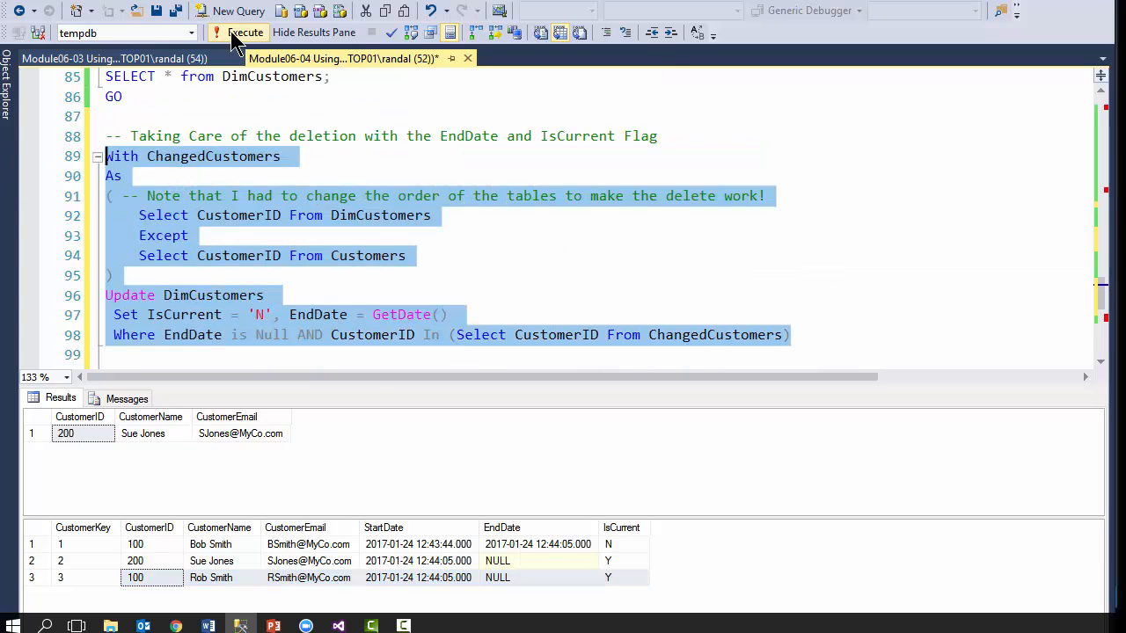
right_click(281, 211)
left_click(342, 249)
Step: Switch to Visual Studio and enable the Update Delete Rows Execute SQL Task in the 02TheSCDWizard.dtsx control flow
key("alt+Tab")
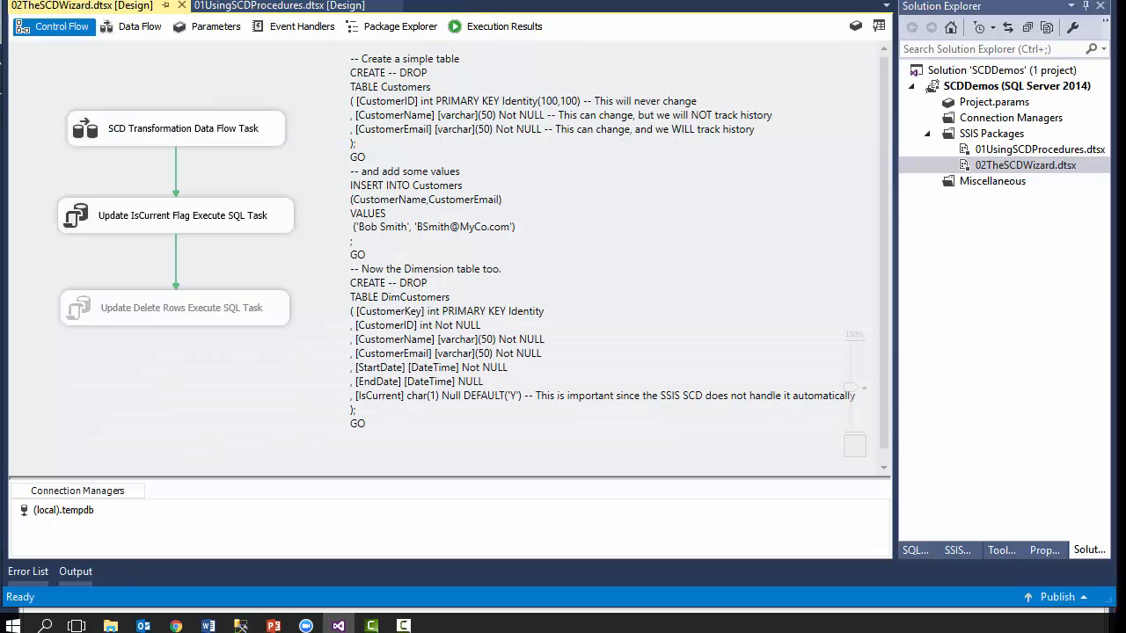
left_click(958, 549)
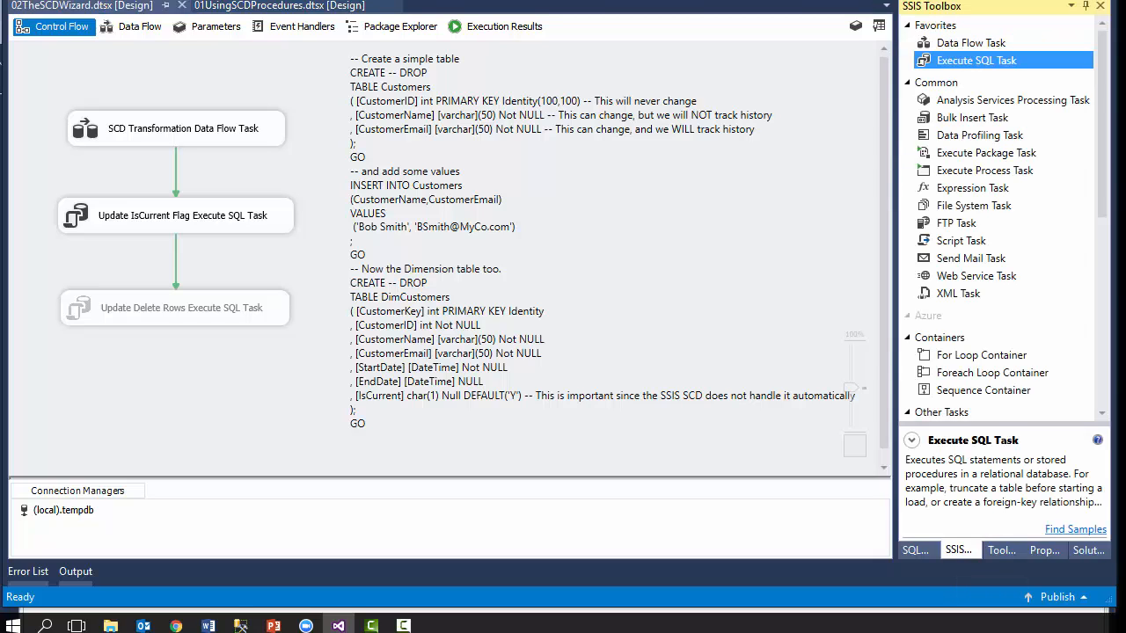
right_click(132, 307)
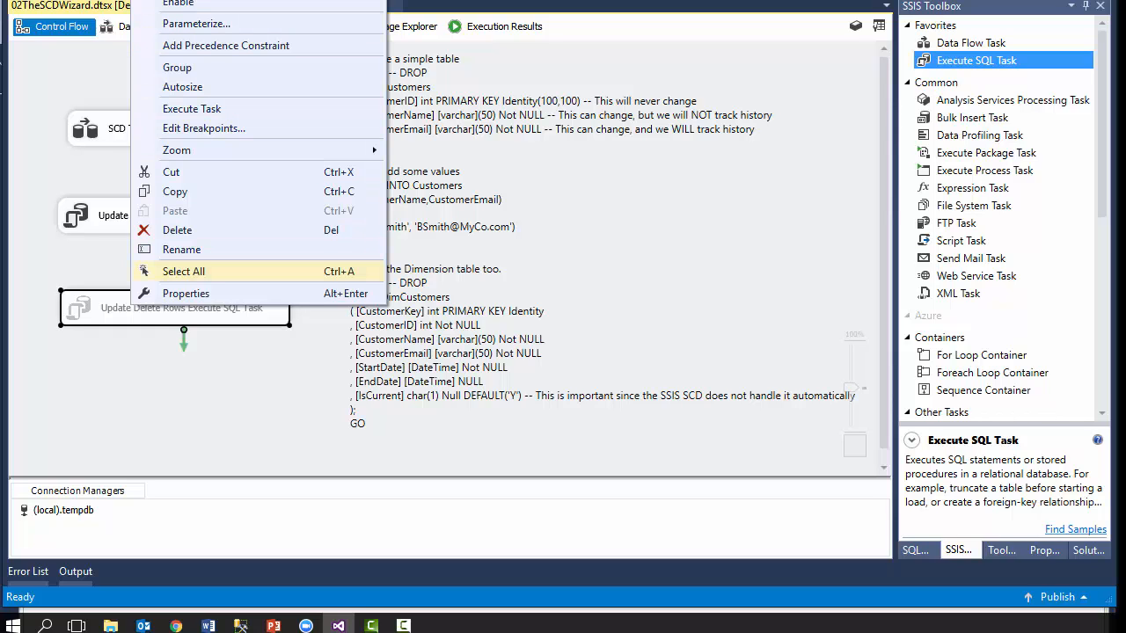
left_click(178, 3)
Step: Replace the SQLStatement of the Update Delete Rows Execute SQL Task with the copied ChangedCustomers update containing "EndDate is Null"
double_click(176, 307)
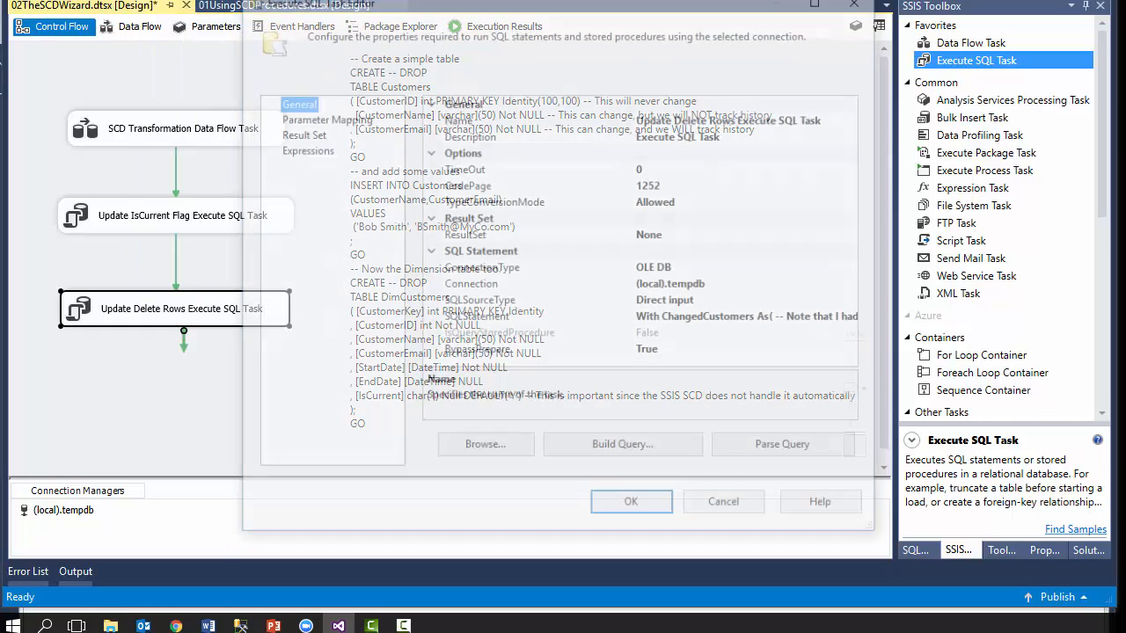
left_click(832, 318)
left_click(858, 319)
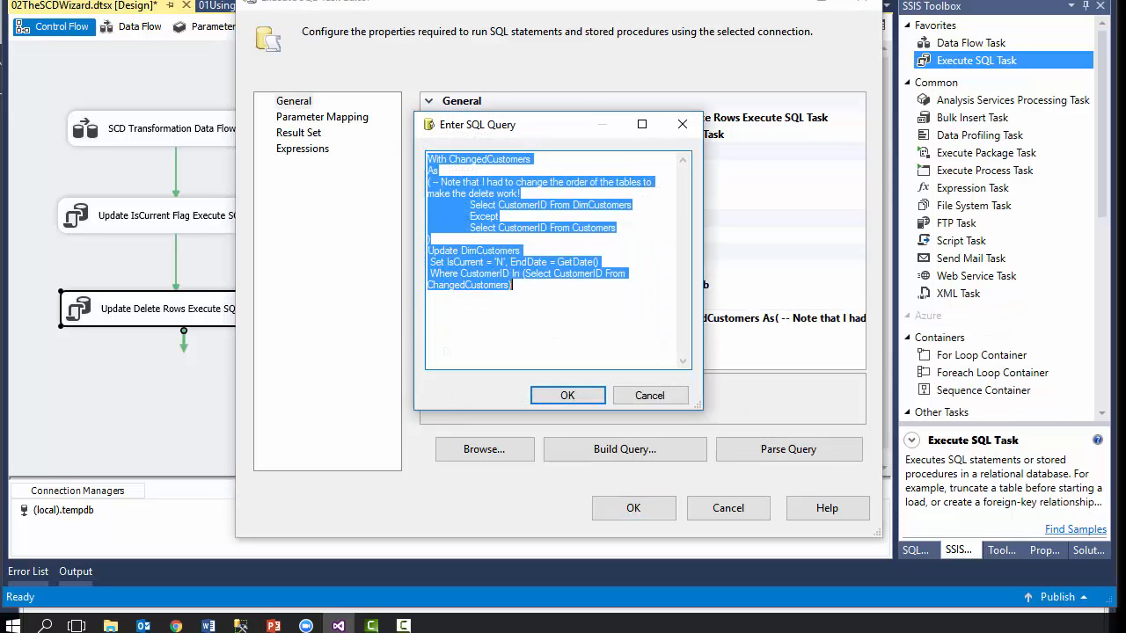
left_click(554, 337)
key("ctrl+a")
key("ctrl+v")
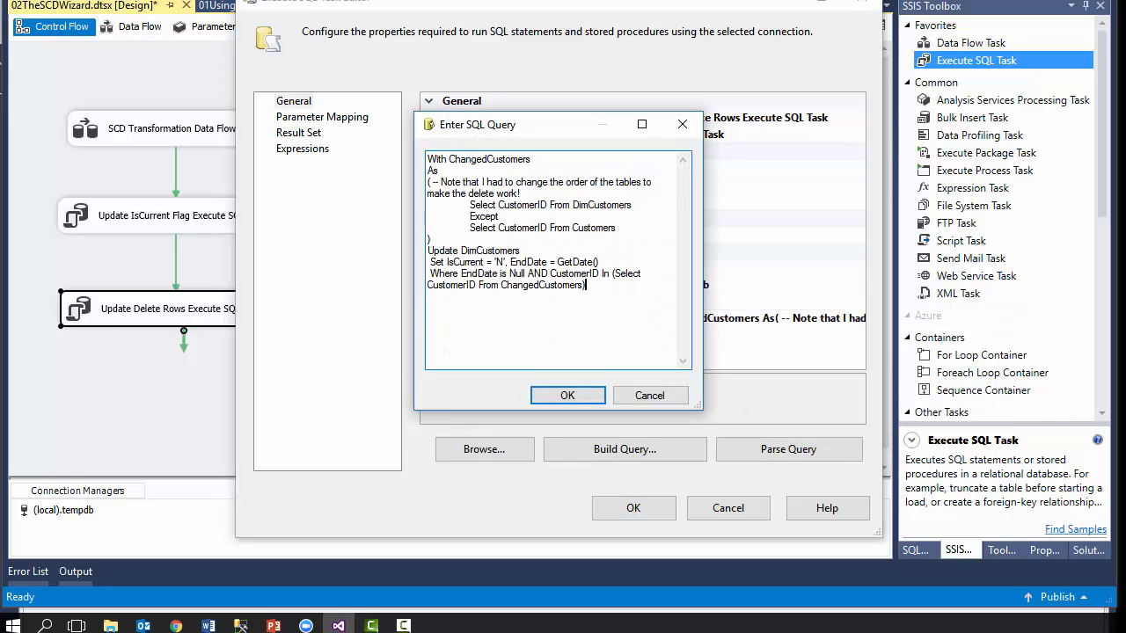
left_click(568, 396)
left_click(633, 508)
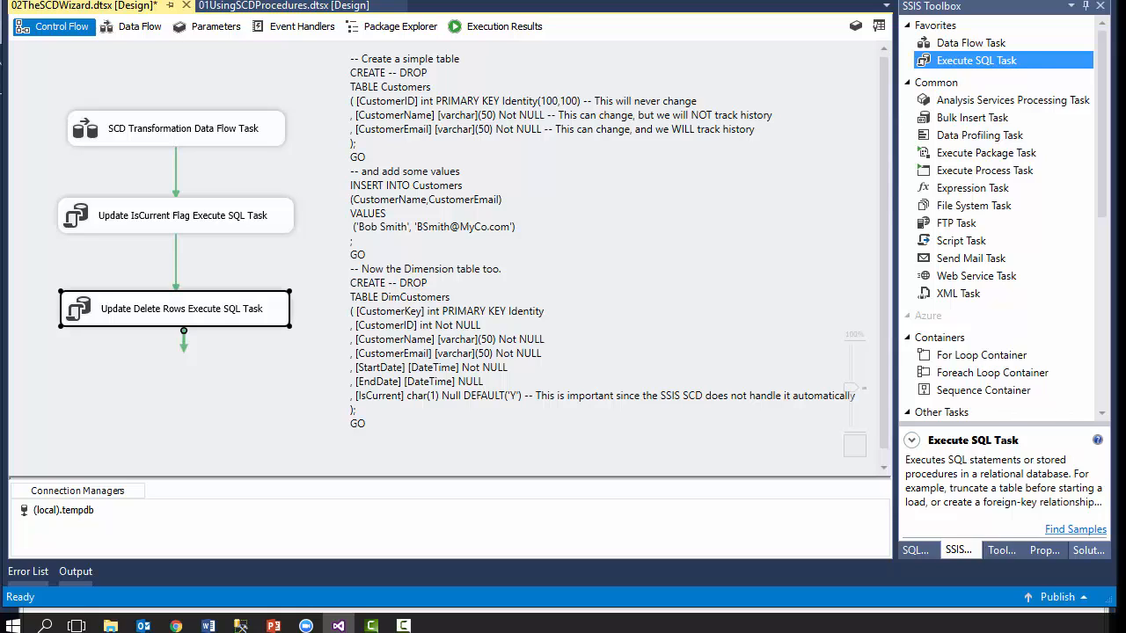
Step: Execute the 02TheSCDWizard.dtsx package with the enabled Update Delete Rows task and return to design mode
left_click(1089, 550)
right_click(995, 166)
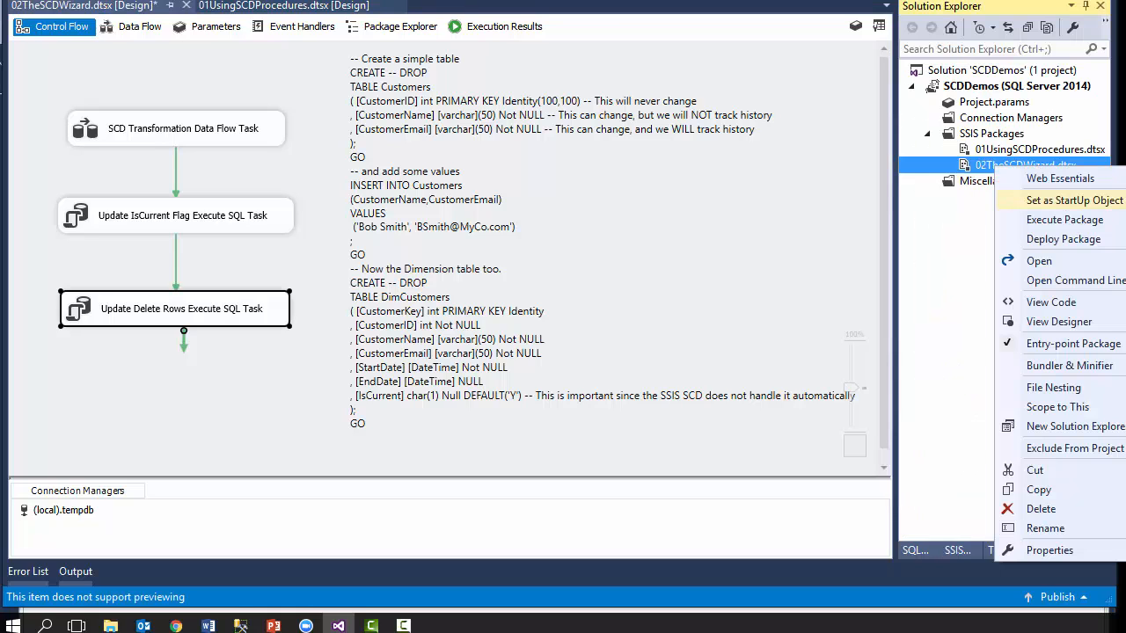
left_click(1064, 220)
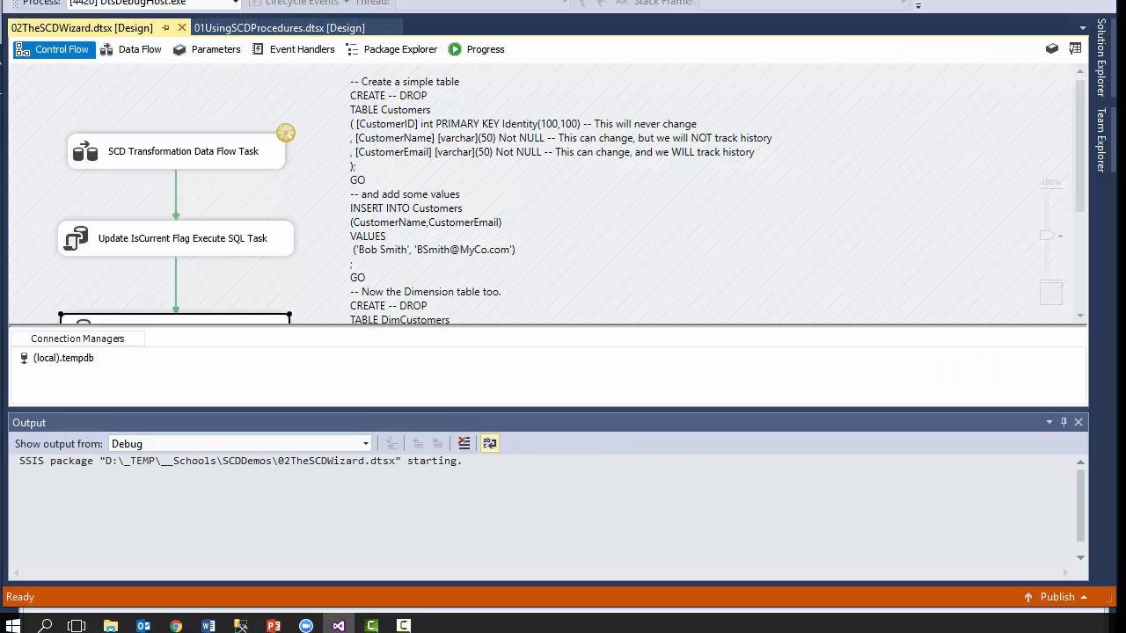
left_click(301, 395)
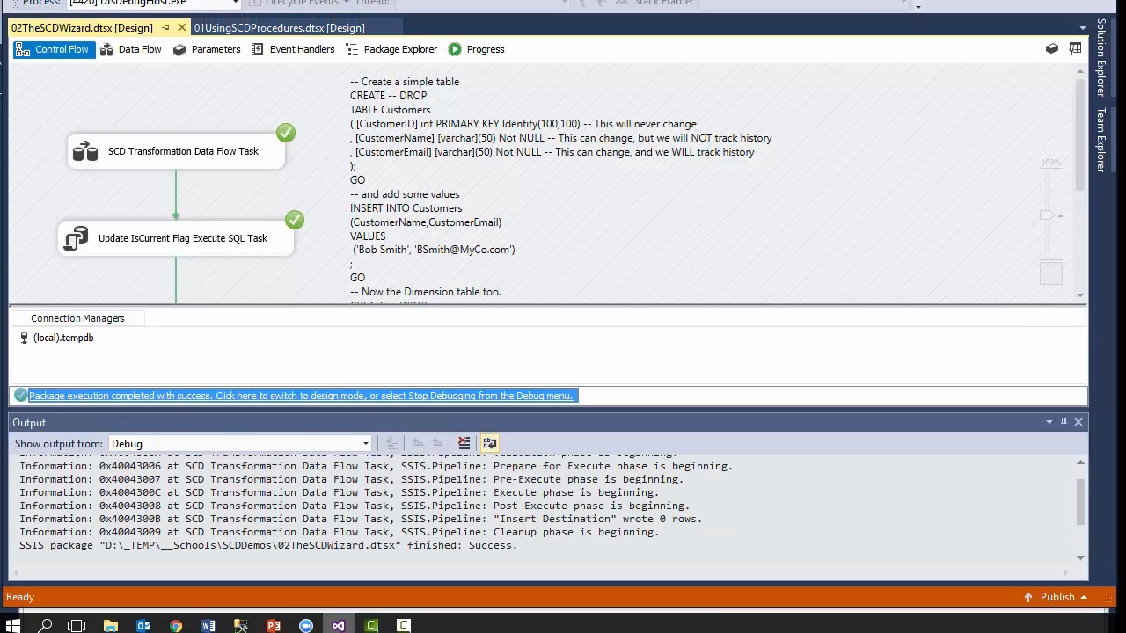
Step: Switch to SQL Server Management Studio and rerun the SELECT queries on Customers and DimCustomers under "and run it one last time"
left_click(239, 626)
left_click(253, 142)
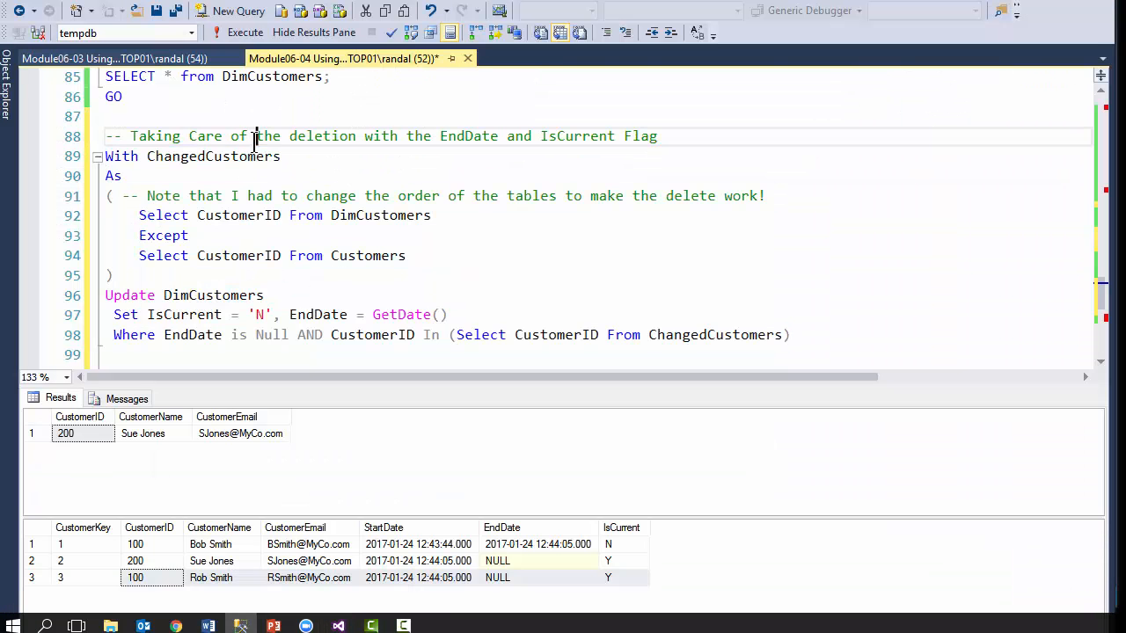
left_click_drag(135, 118, 114, 120)
scroll(114, 120, "up", 1)
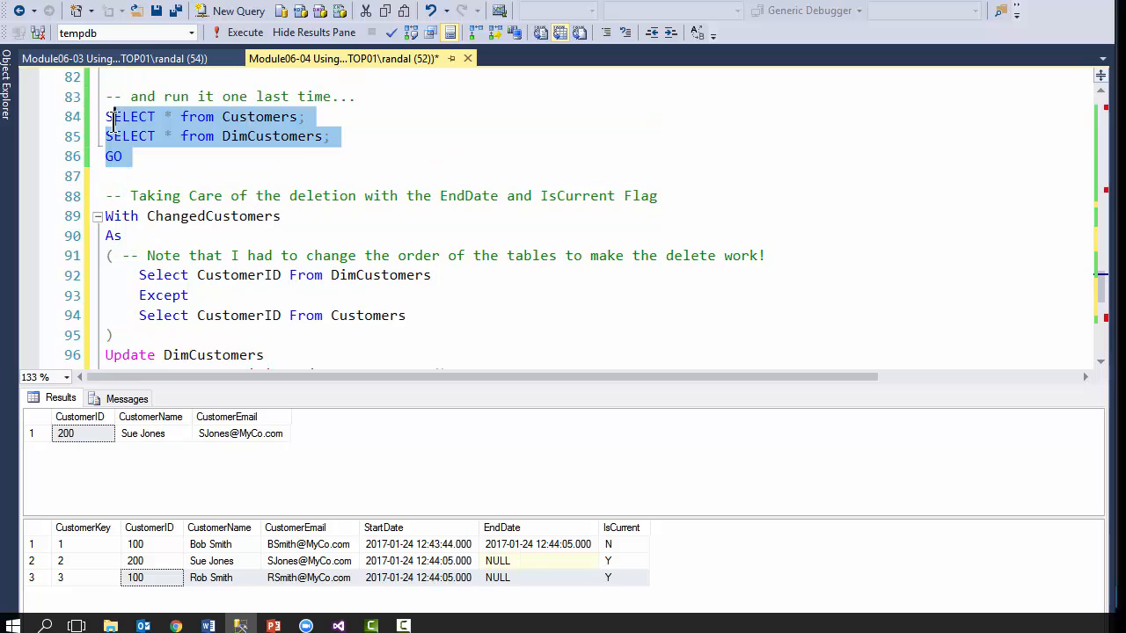
left_click(240, 31)
Step: Check the EndDate and IsCurrent values of the DimCustomers row with CustomerKey 3 in the query results
left_click_drag(570, 580, 269, 575)
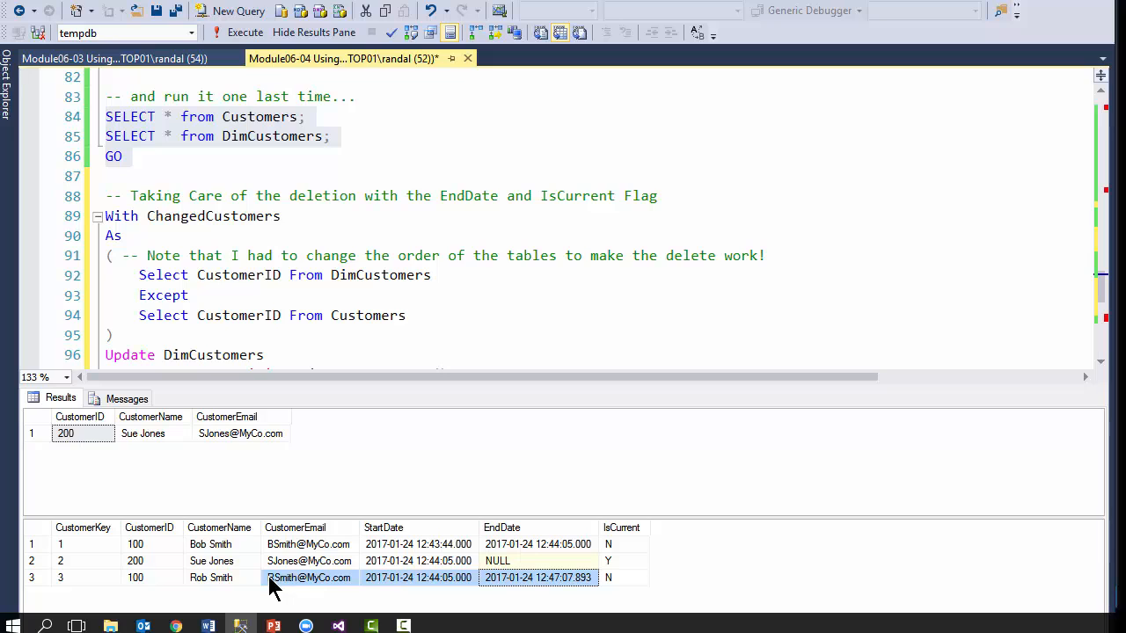
left_click(607, 580)
left_click_drag(611, 585, 548, 583)
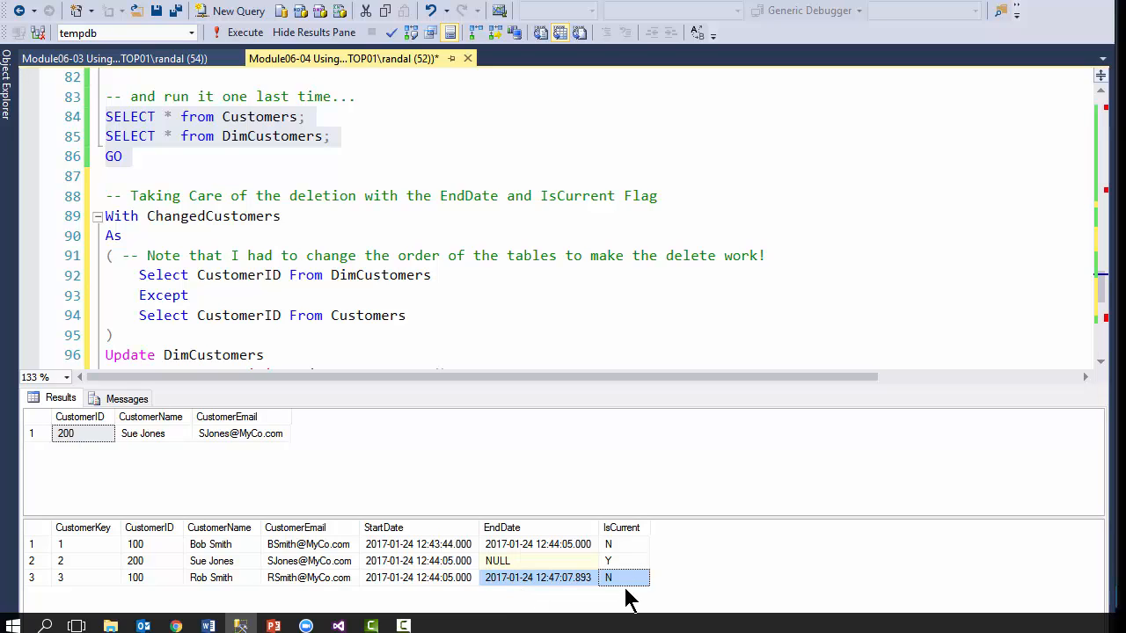
Step: Switch to Visual Studio and review the components of the SCD Transformation Data Flow Task, from OLE DB Command 1 to Derived Column 1
key("alt+Tab")
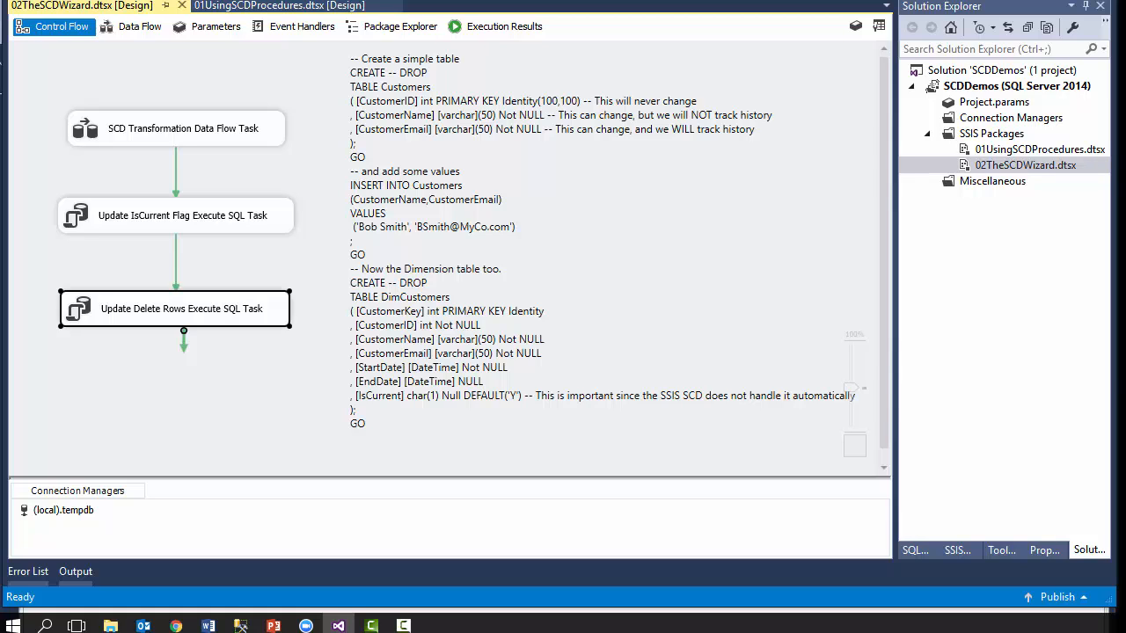
left_click(132, 26)
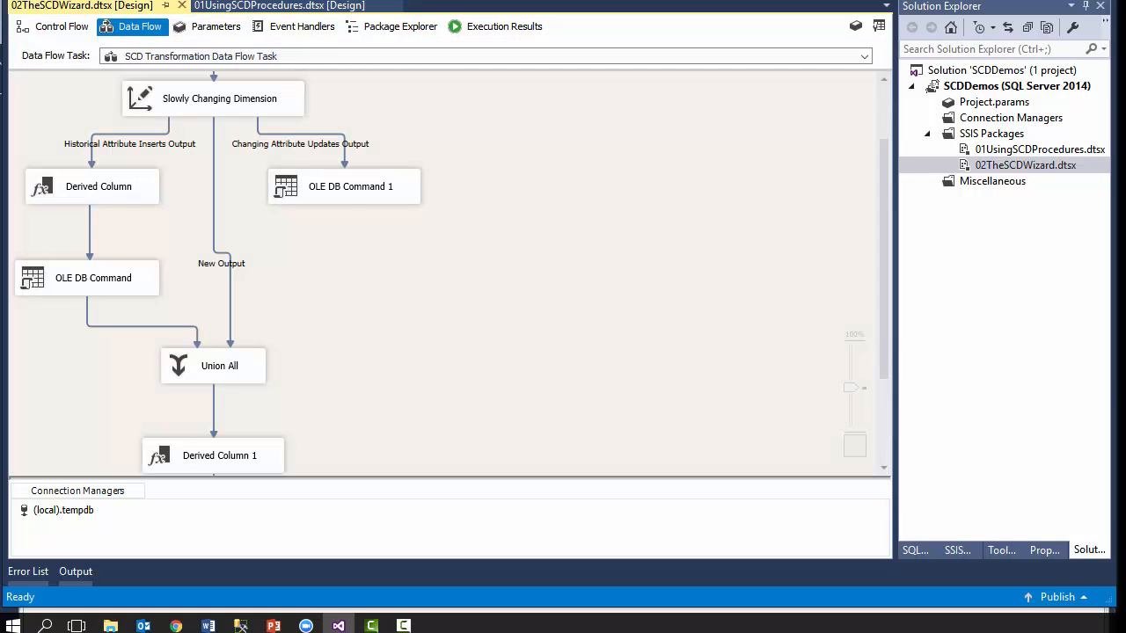
left_click(350, 186)
left_click(334, 250)
left_click(93, 278)
left_click(219, 365)
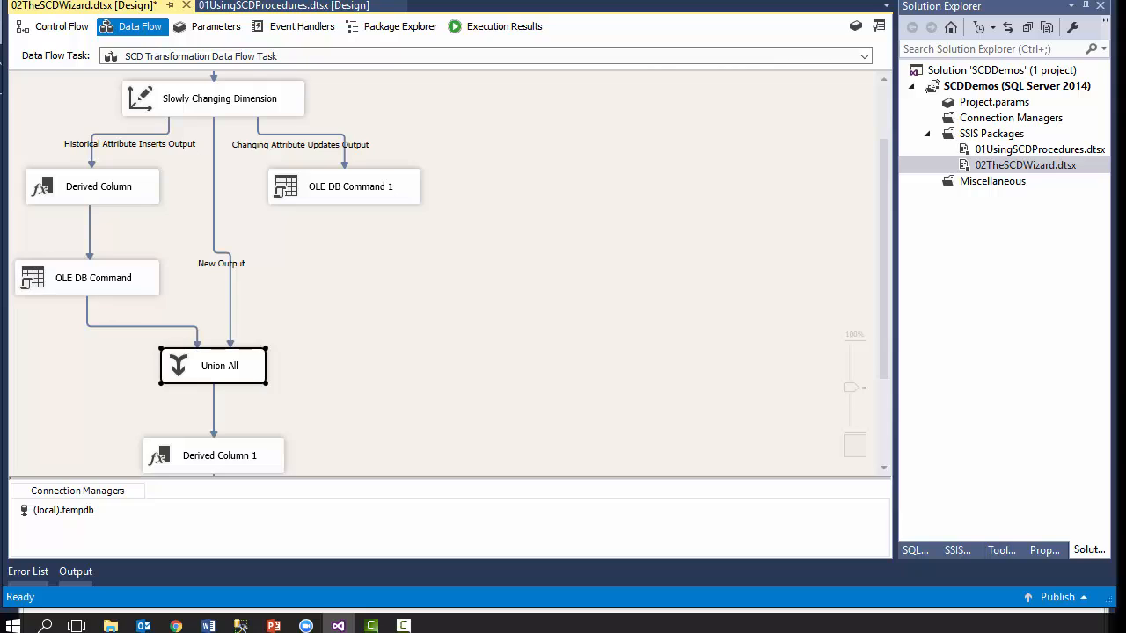
left_click(219, 455)
scroll(219, 456, "down", 2)
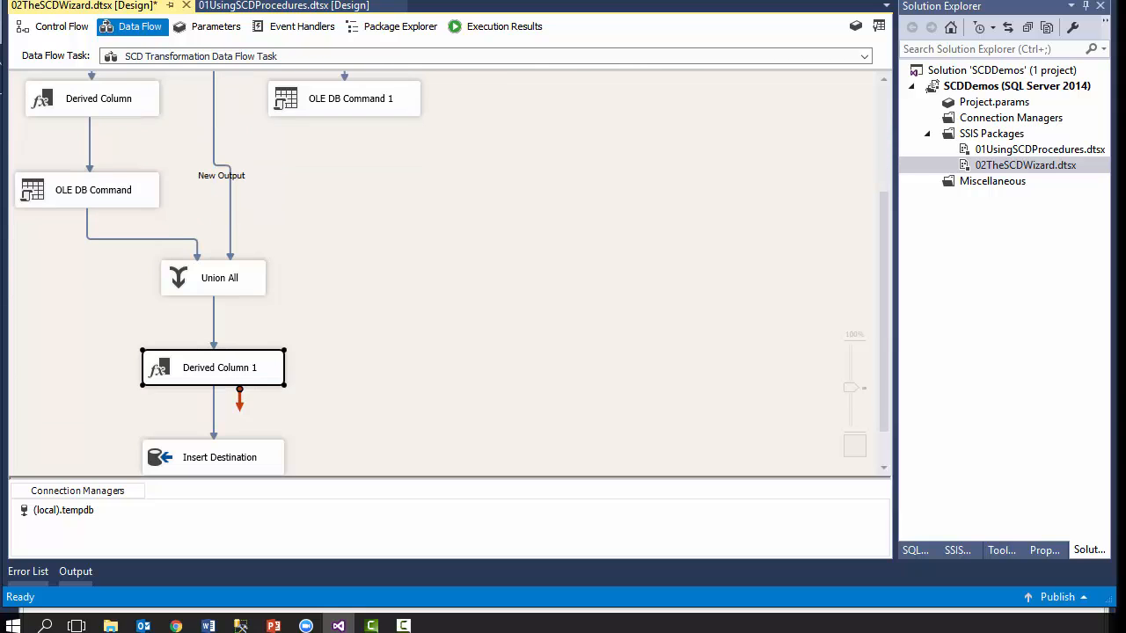
Step: Inspect the SQLStatement of the Execute Master SCD Procedure task in 01UsingSCDProcedures.dtsx, then return to 02TheSCDWizard.dtsx and save it
left_click(283, 5)
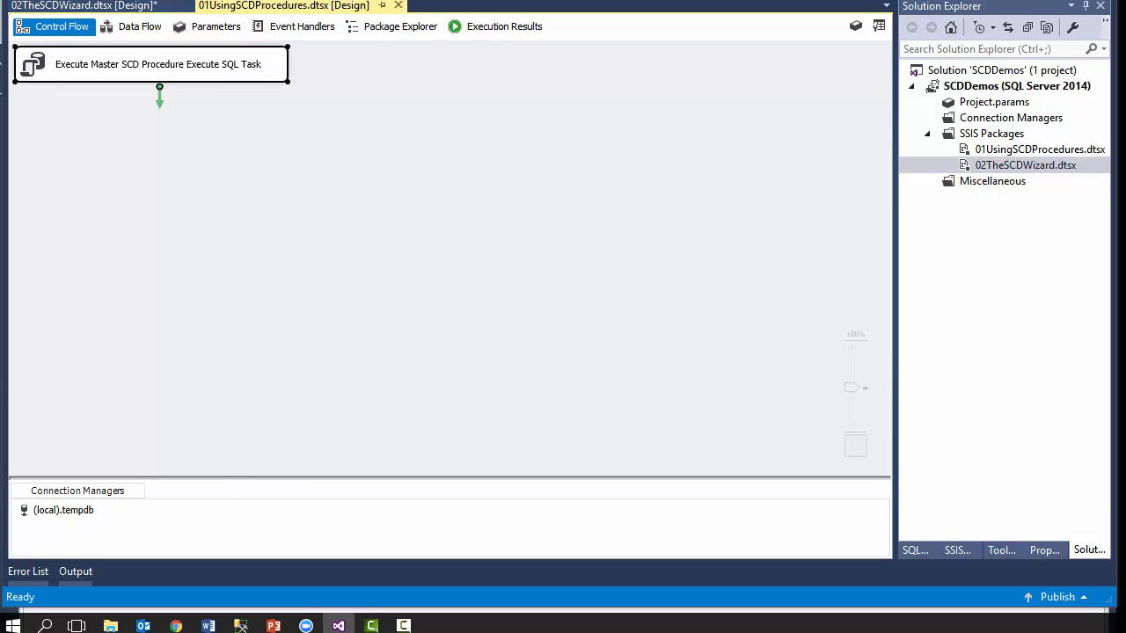
double_click(84, 70)
left_click(731, 317)
left_click_drag(799, 317, 687, 317)
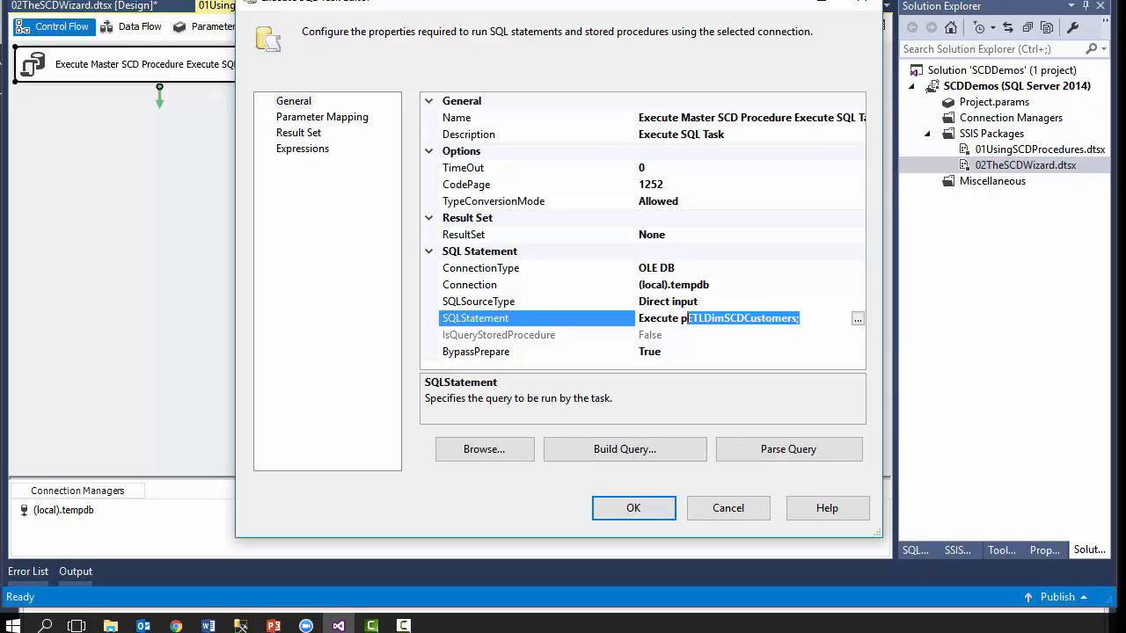
key("Return")
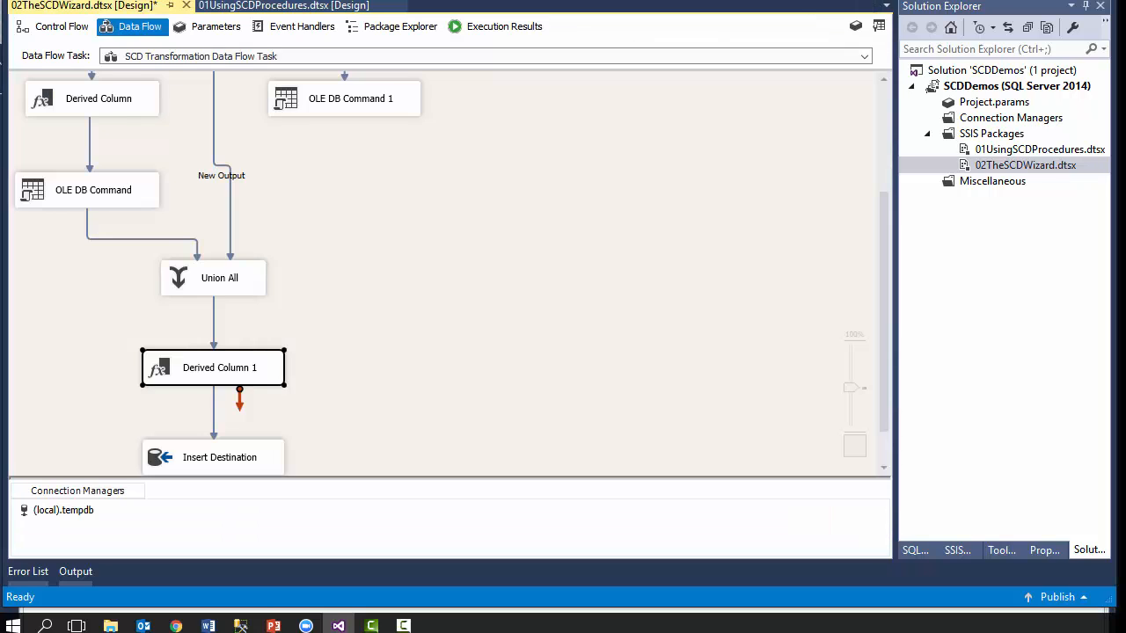
key("ctrl+s")
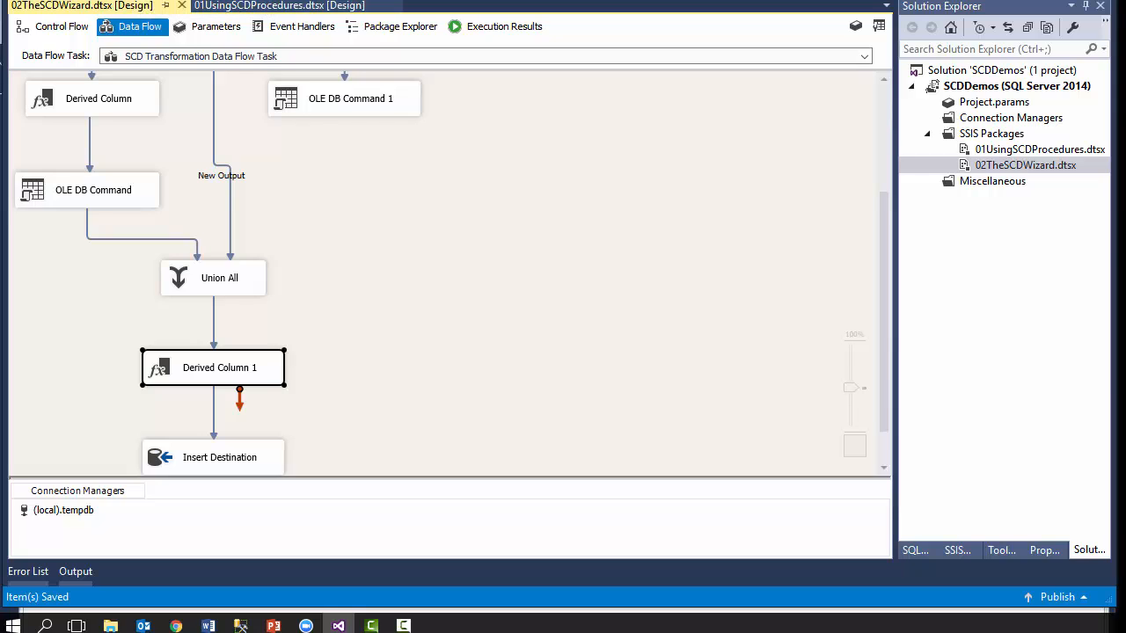